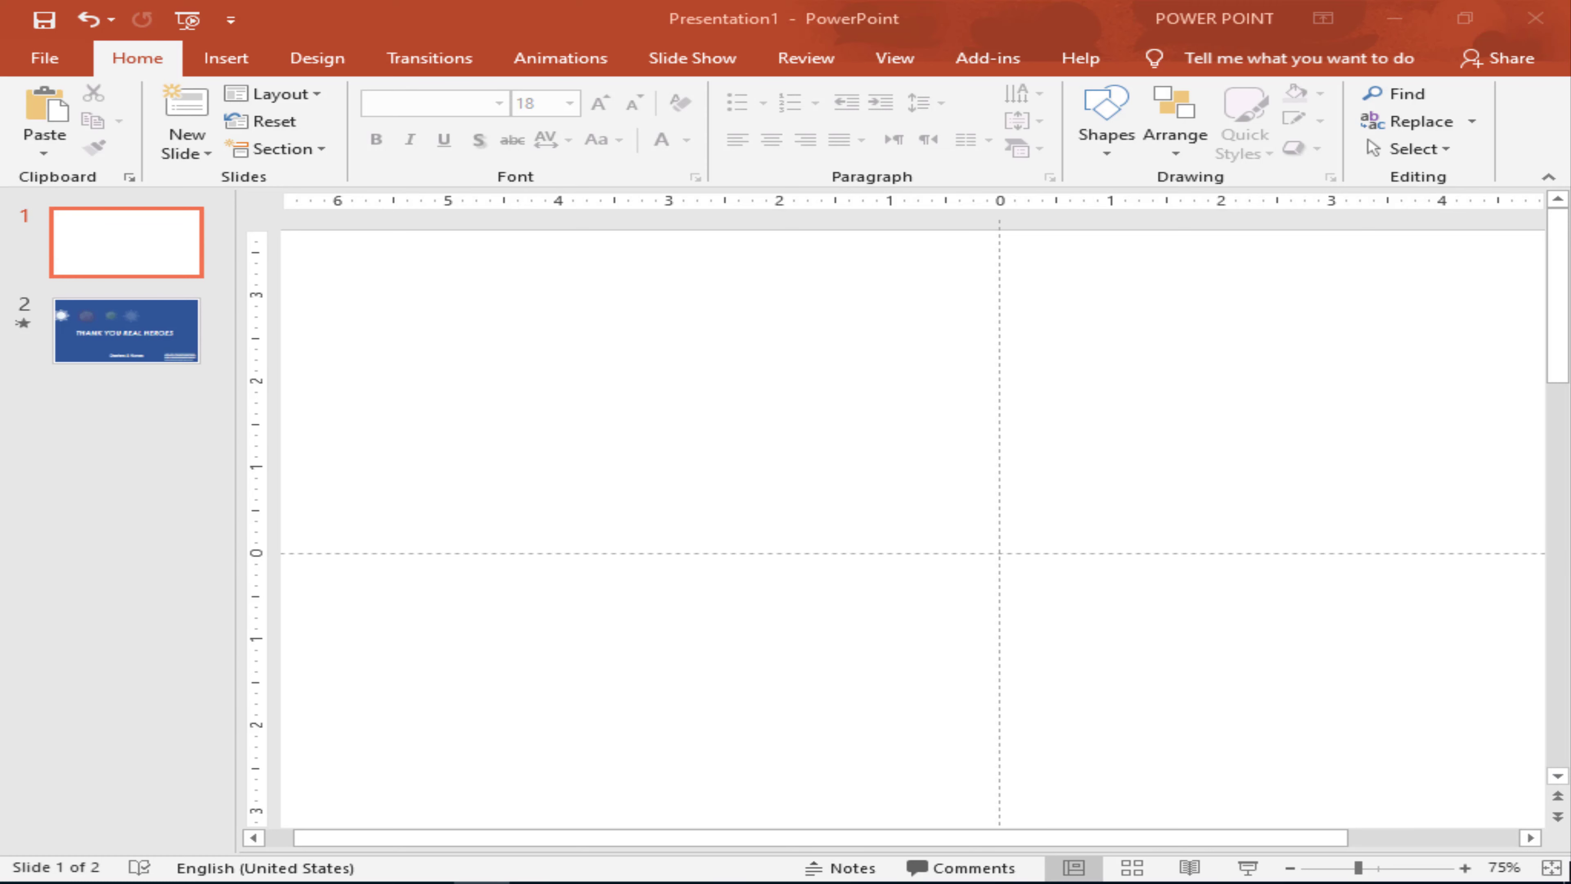
Step: Draw a tall 4.32" by 1.61" rectangle left of the slide's centre line and nudge it lower
{"action": "left_click", "coordinate": [1107, 136]}
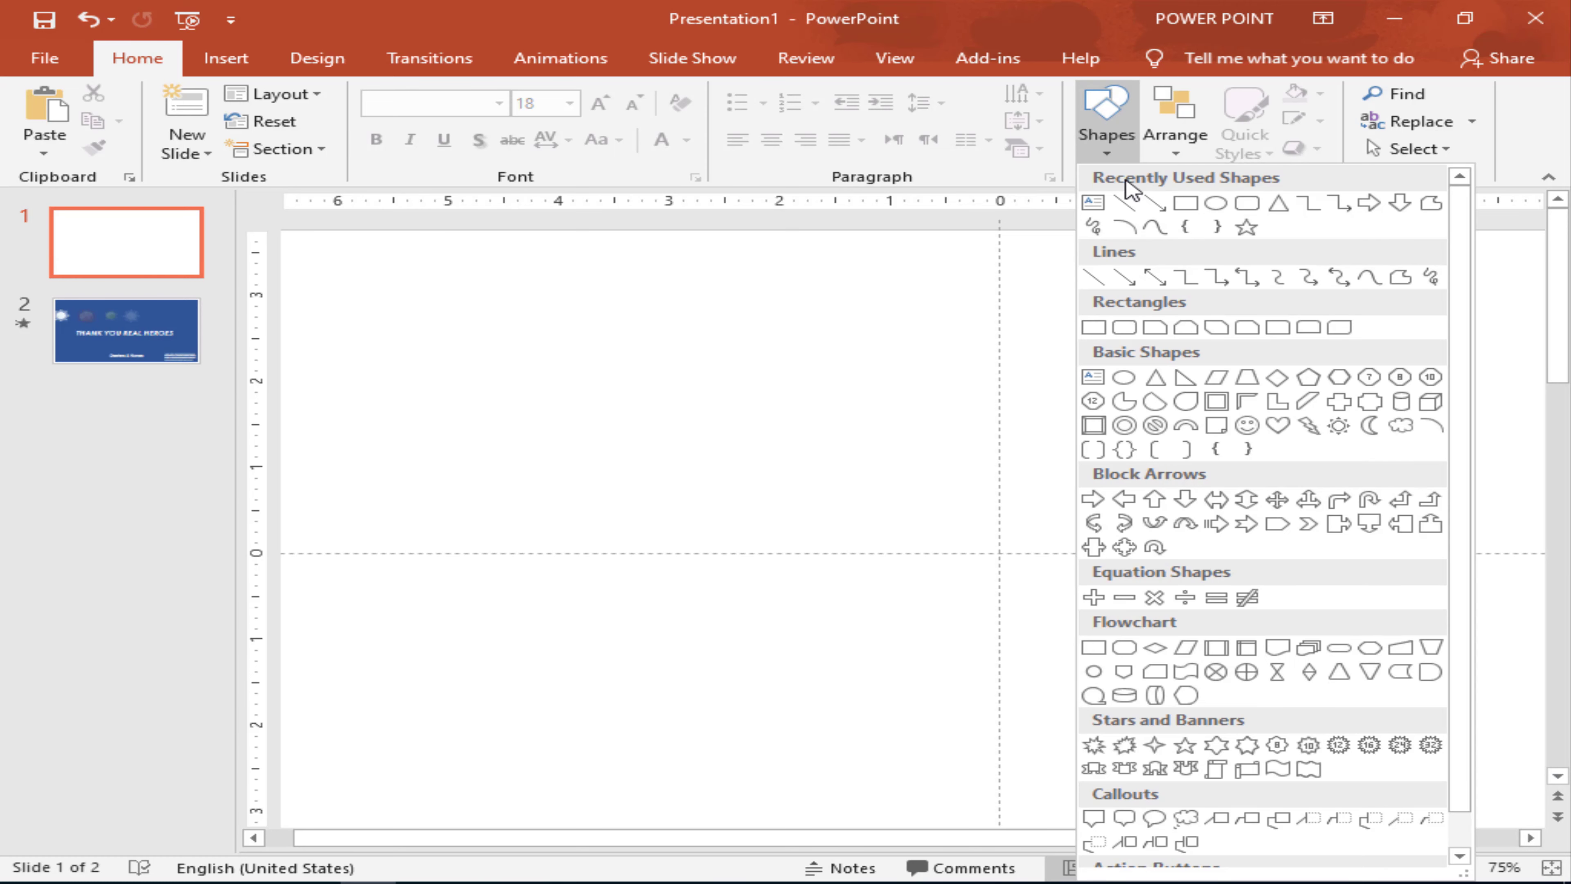
{"action": "left_click", "coordinate": [1183, 200]}
{"action": "left_click", "coordinate": [1081, 105]}
{"action": "left_click", "coordinate": [1183, 202]}
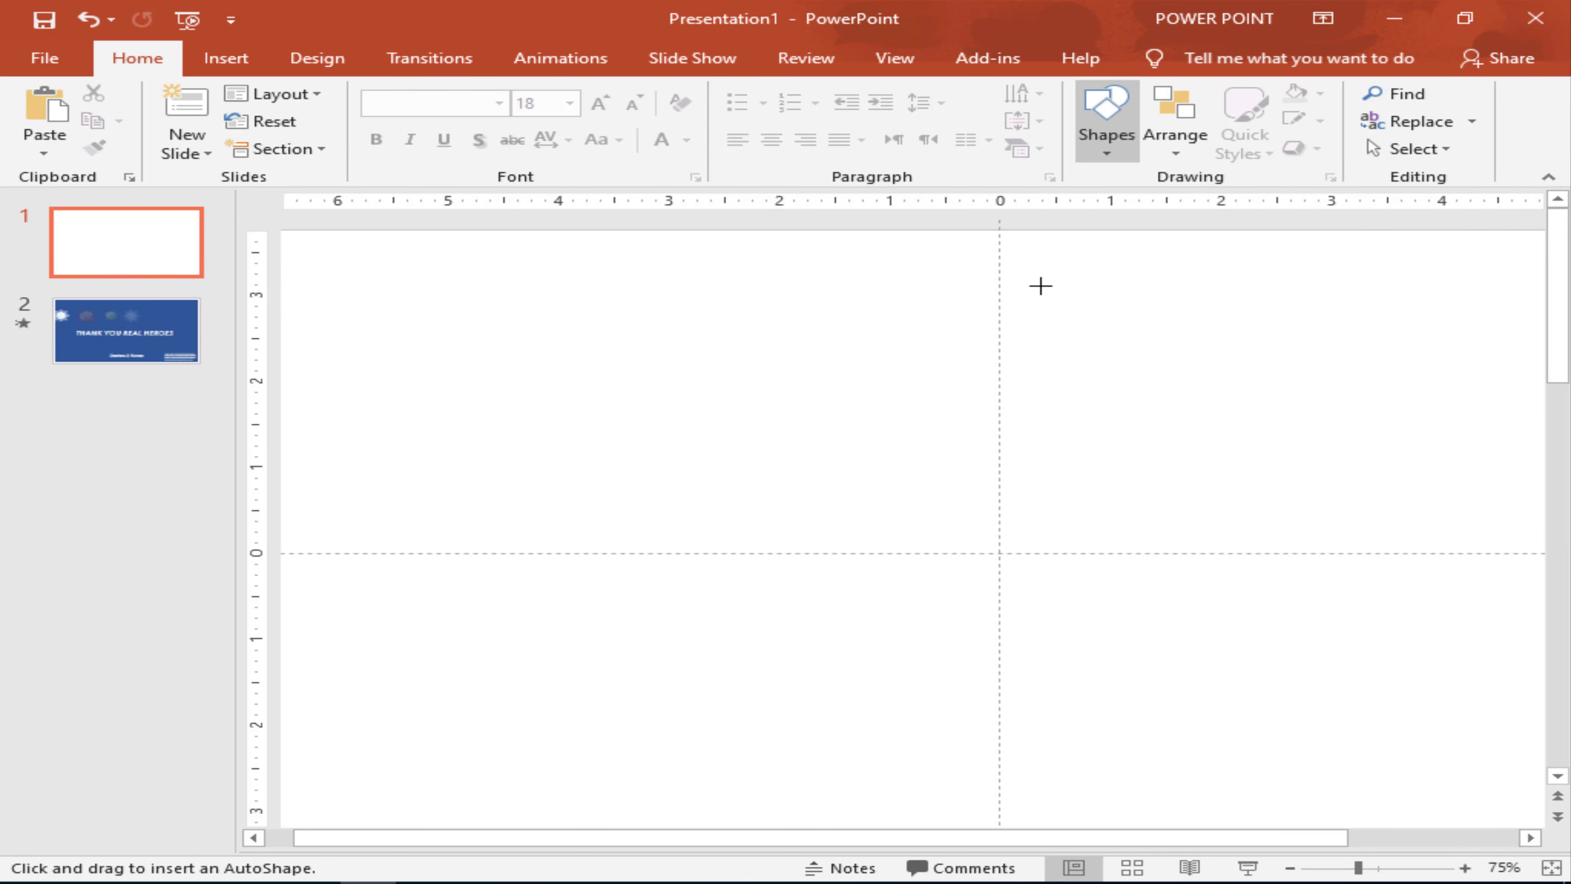
{"action": "mouse_move", "coordinate": [1000, 285]}
{"action": "left_mouse_down"}
{"action": "mouse_move", "coordinate": [833, 657]}
{"action": "mouse_move", "coordinate": [820, 656]}
{"action": "left_mouse_up"}
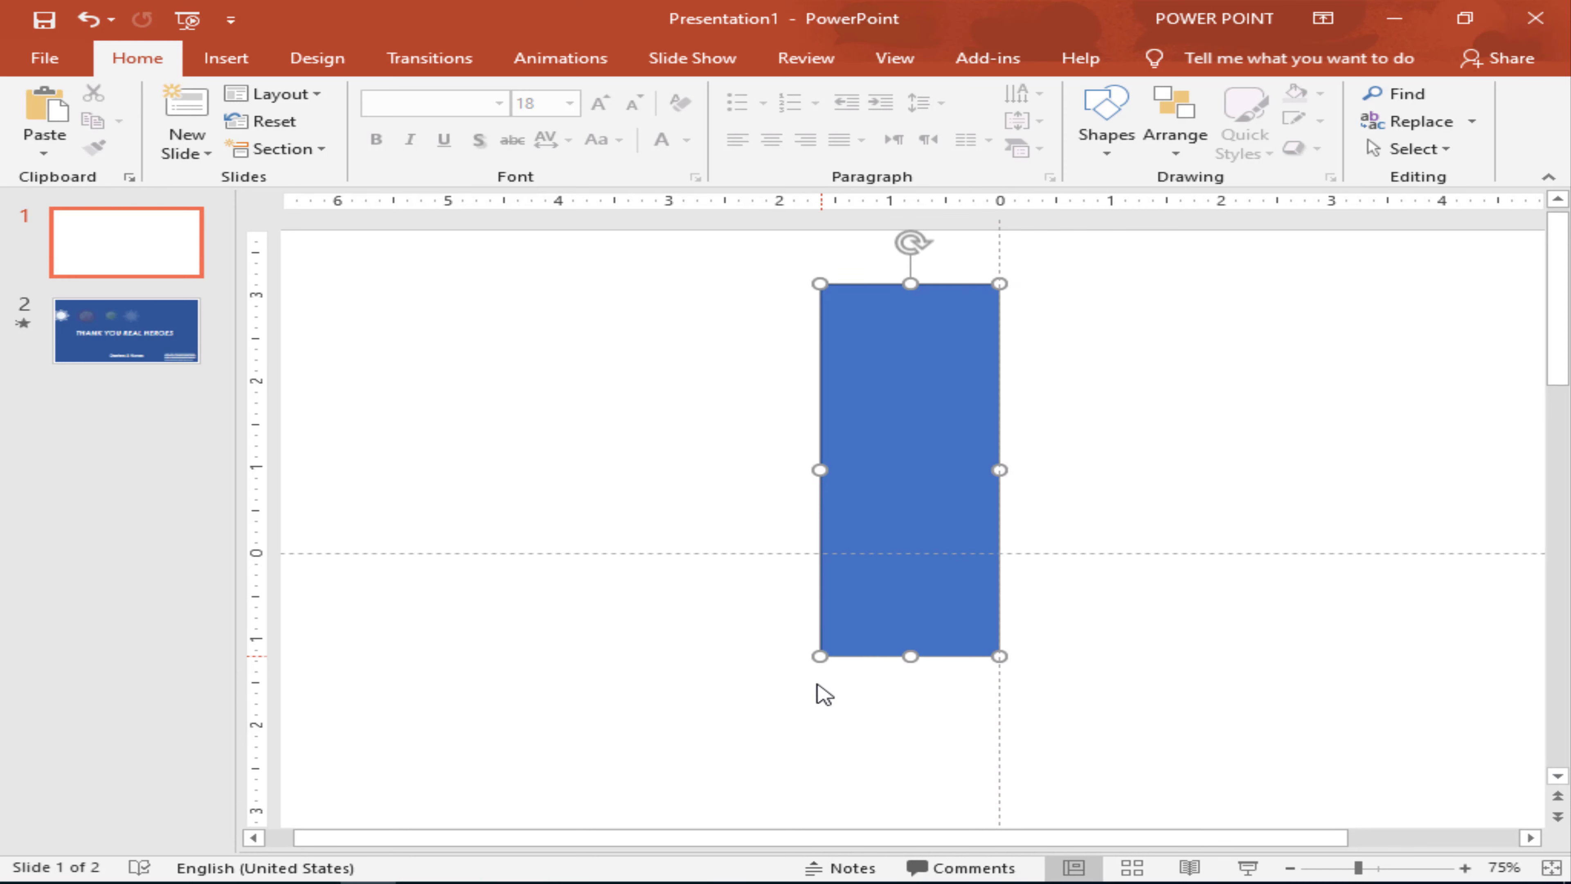
{"action": "key", "text": "Down"}
{"action": "key", "text": "Down"}
{"action": "key", "text": "Down"}
{"action": "key", "text": "Down"}
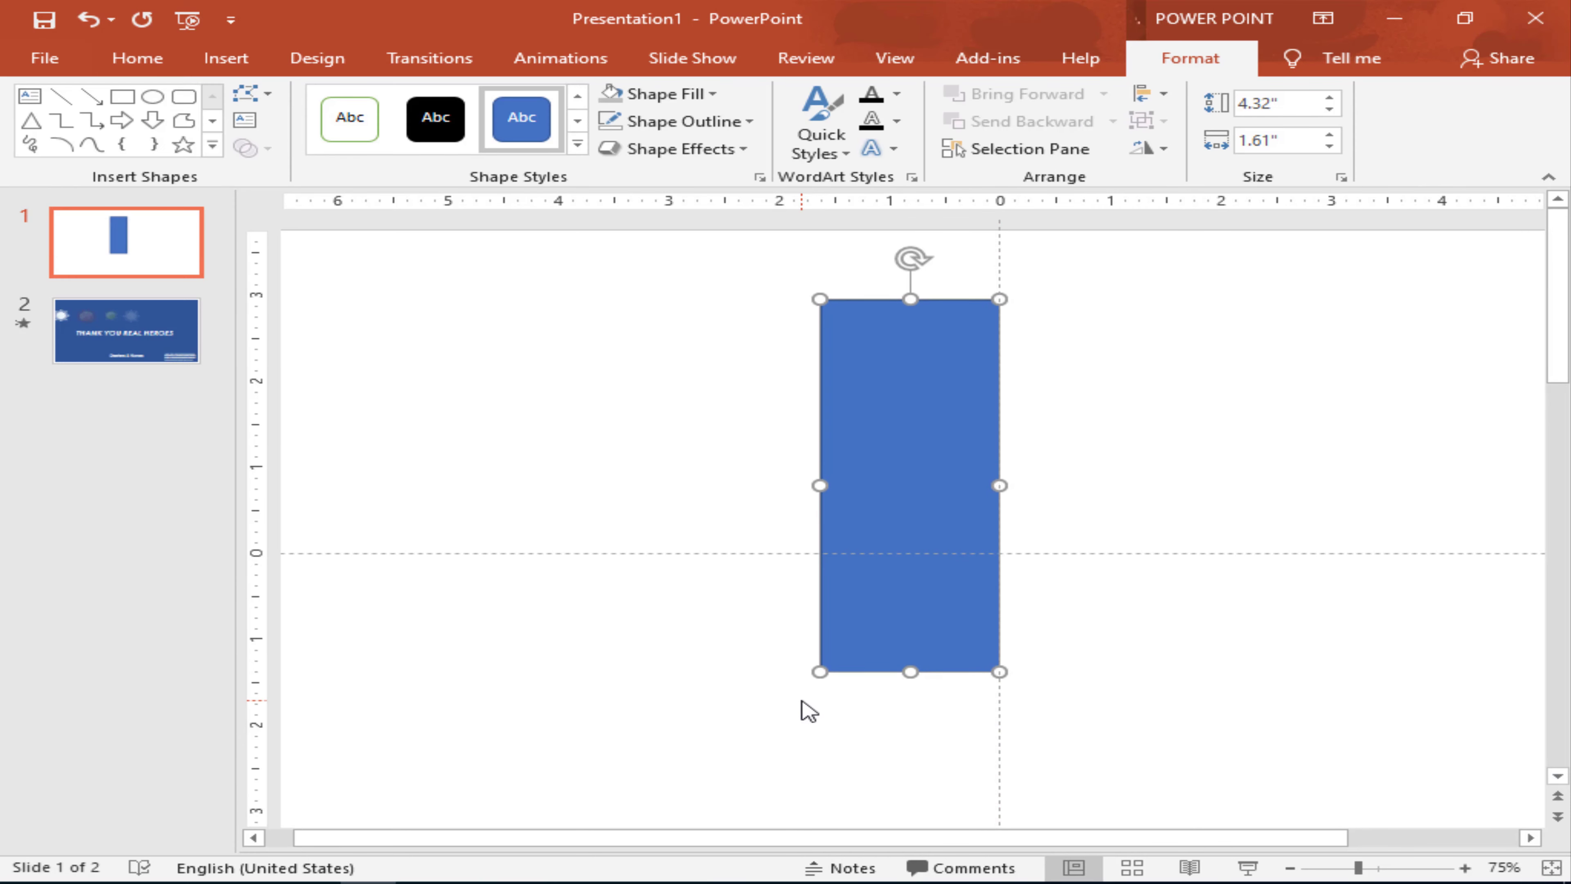
{"action": "key", "text": "Down"}
{"action": "key", "text": "Down"}
{"action": "key", "text": "Down"}
{"action": "key", "text": "Down"}
{"action": "key", "text": "Down"}
{"action": "key", "text": "Down"}
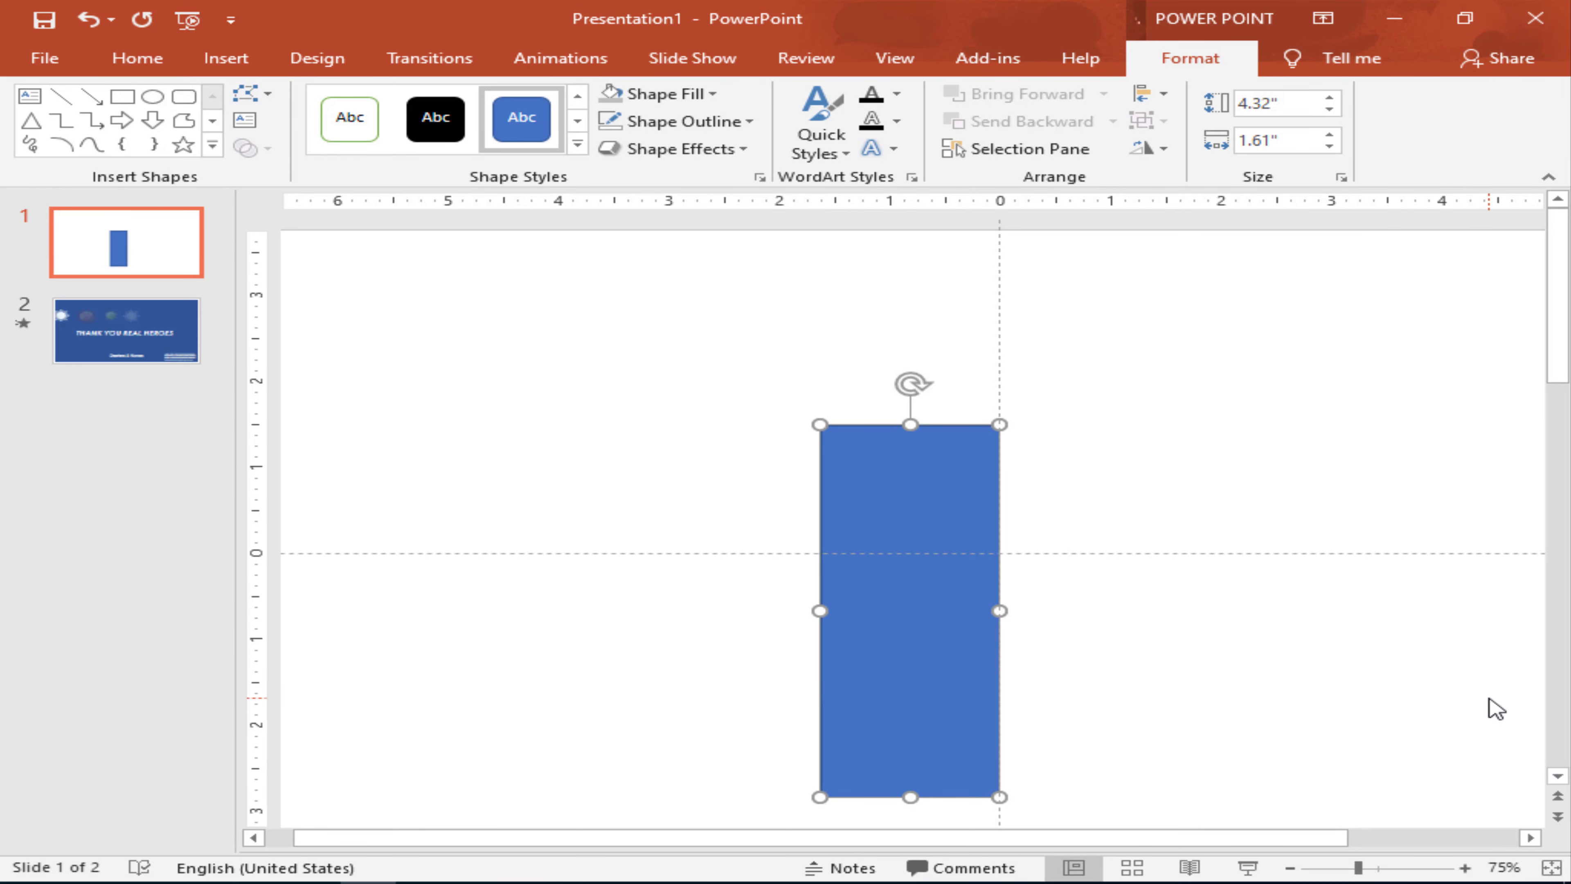
{"action": "scroll", "coordinate": [1485, 702], "scroll_direction": "down", "scroll_amount": 1}
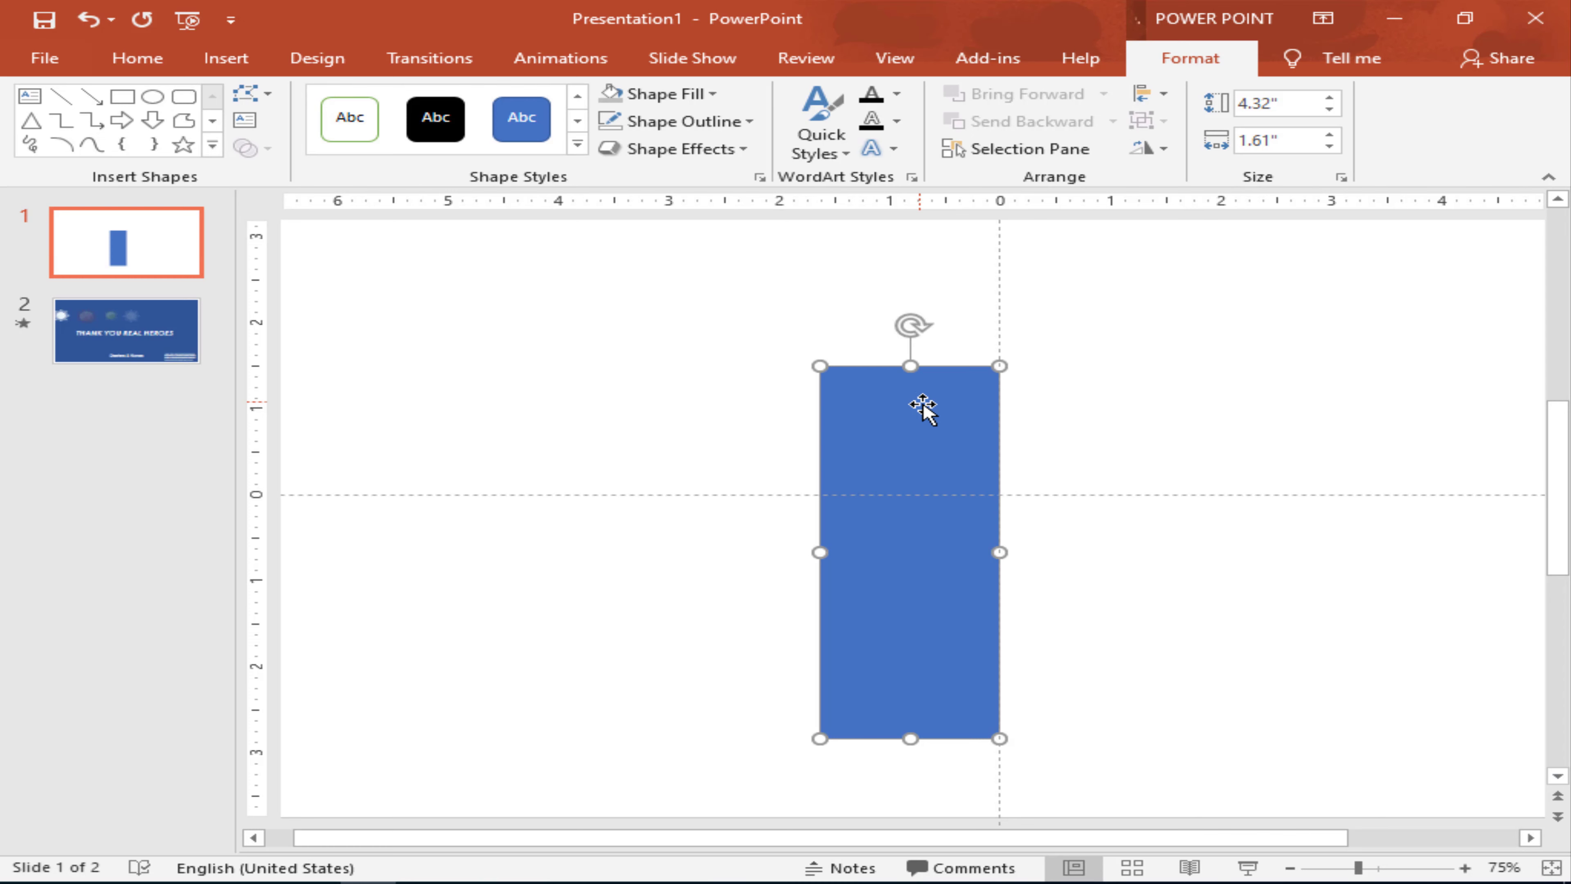
Step: Fill the rectangle grey and raise its top-right vertex so the shape slants to 5.47" tall
{"action": "left_click", "coordinate": [612, 93]}
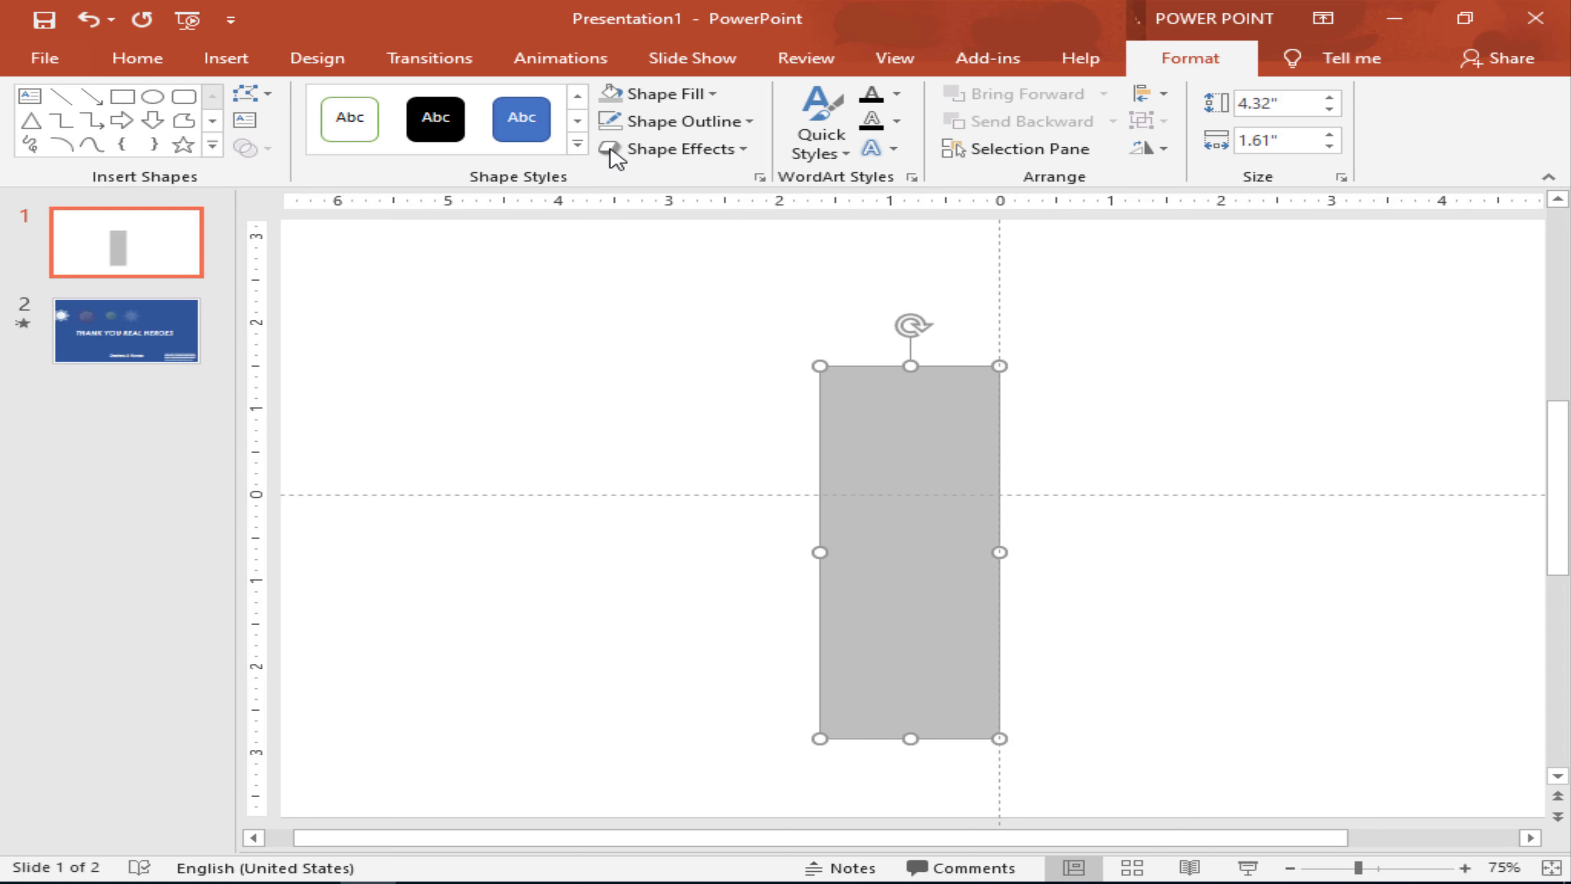
{"action": "right_click", "coordinate": [872, 390]}
{"action": "left_click", "coordinate": [990, 534]}
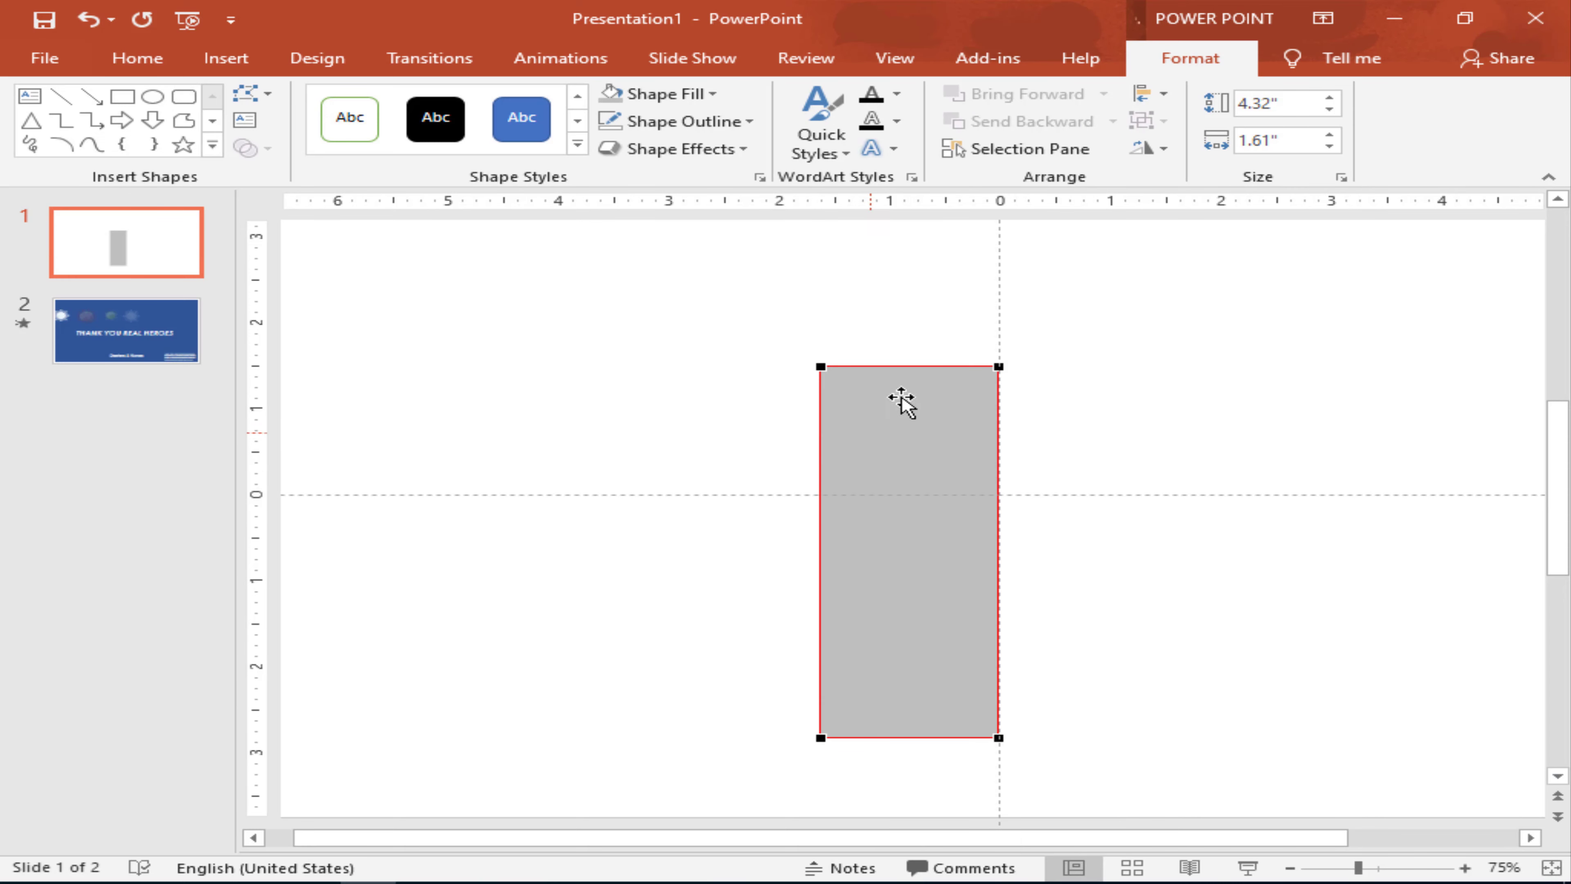
{"action": "left_click_drag", "start_coordinate": [998, 366], "coordinate": [998, 267]}
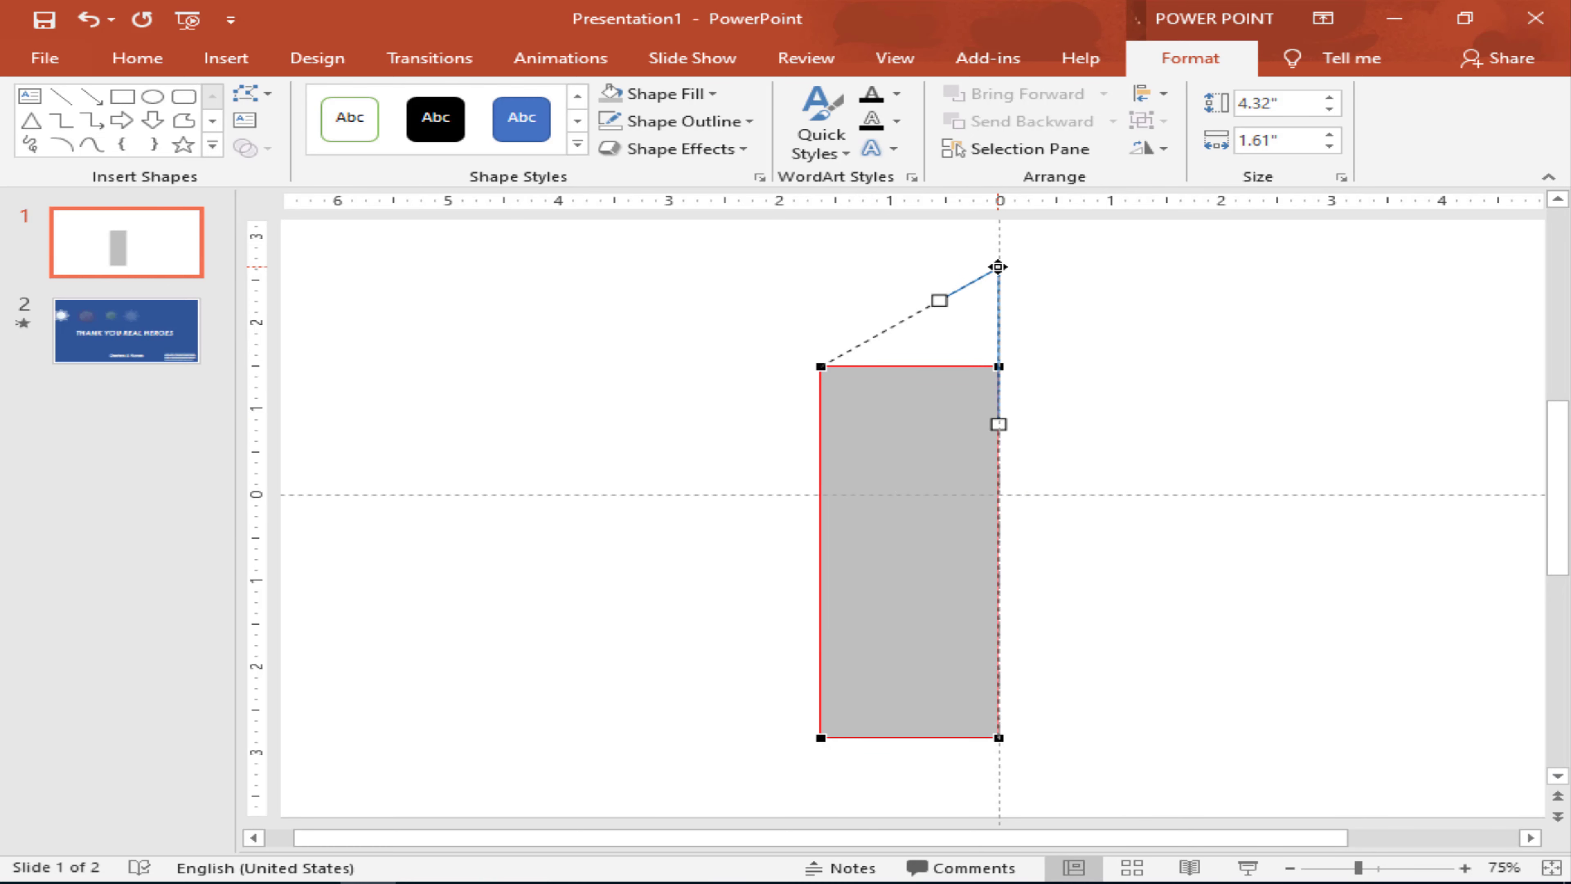
{"action": "left_click_drag", "start_coordinate": [998, 266], "coordinate": [998, 266]}
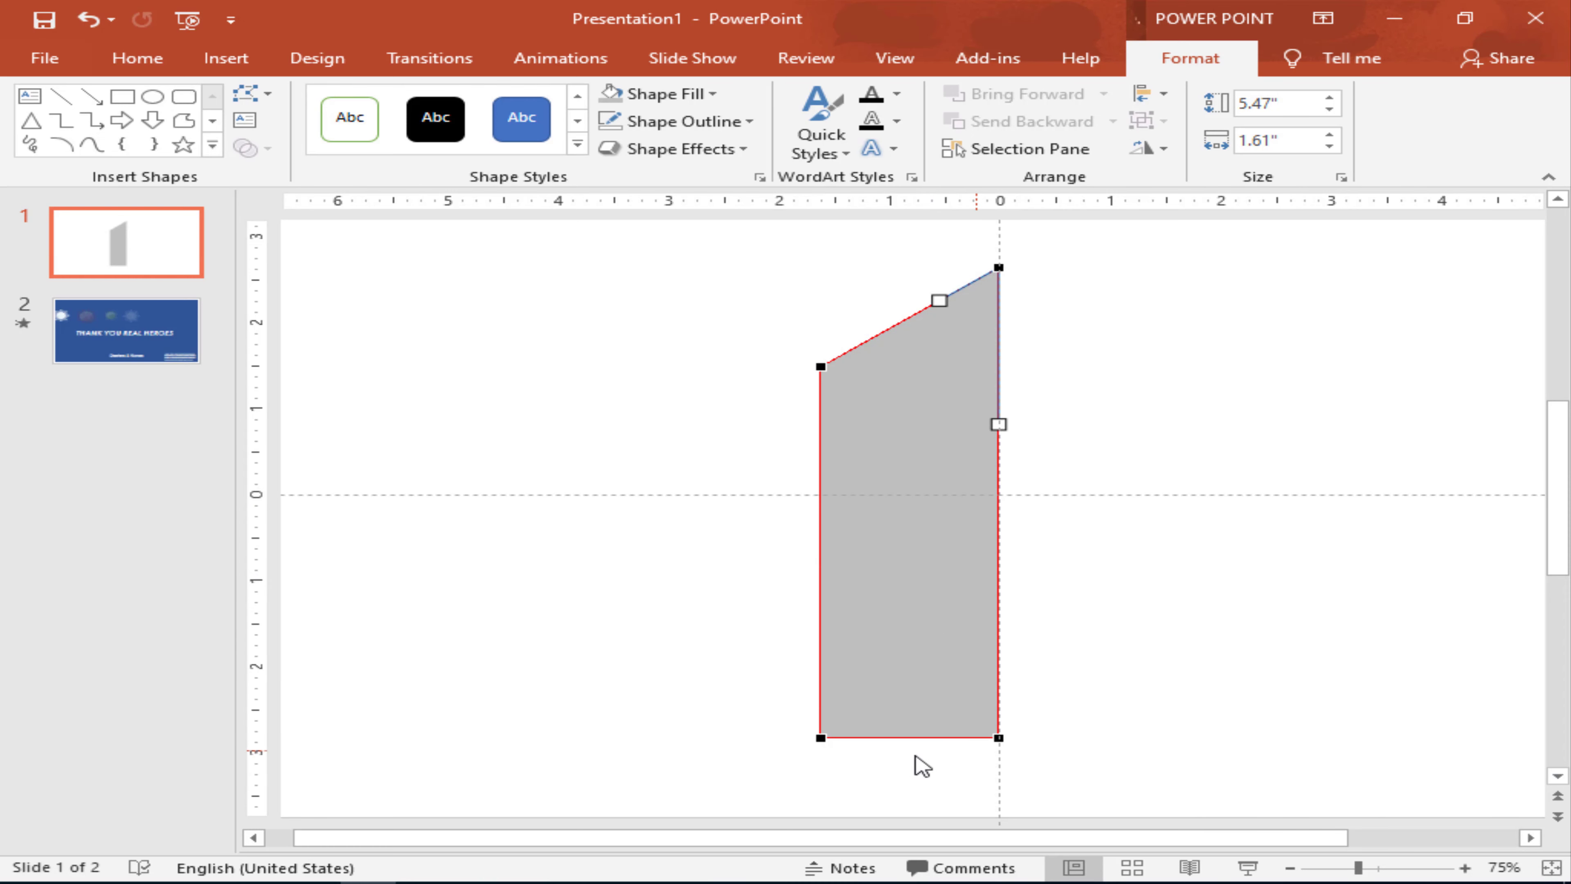
Step: Delete the rectangle's bottom-left vertex and bow the left edge outward from the bottom point
{"action": "right_click", "coordinate": [822, 737]}
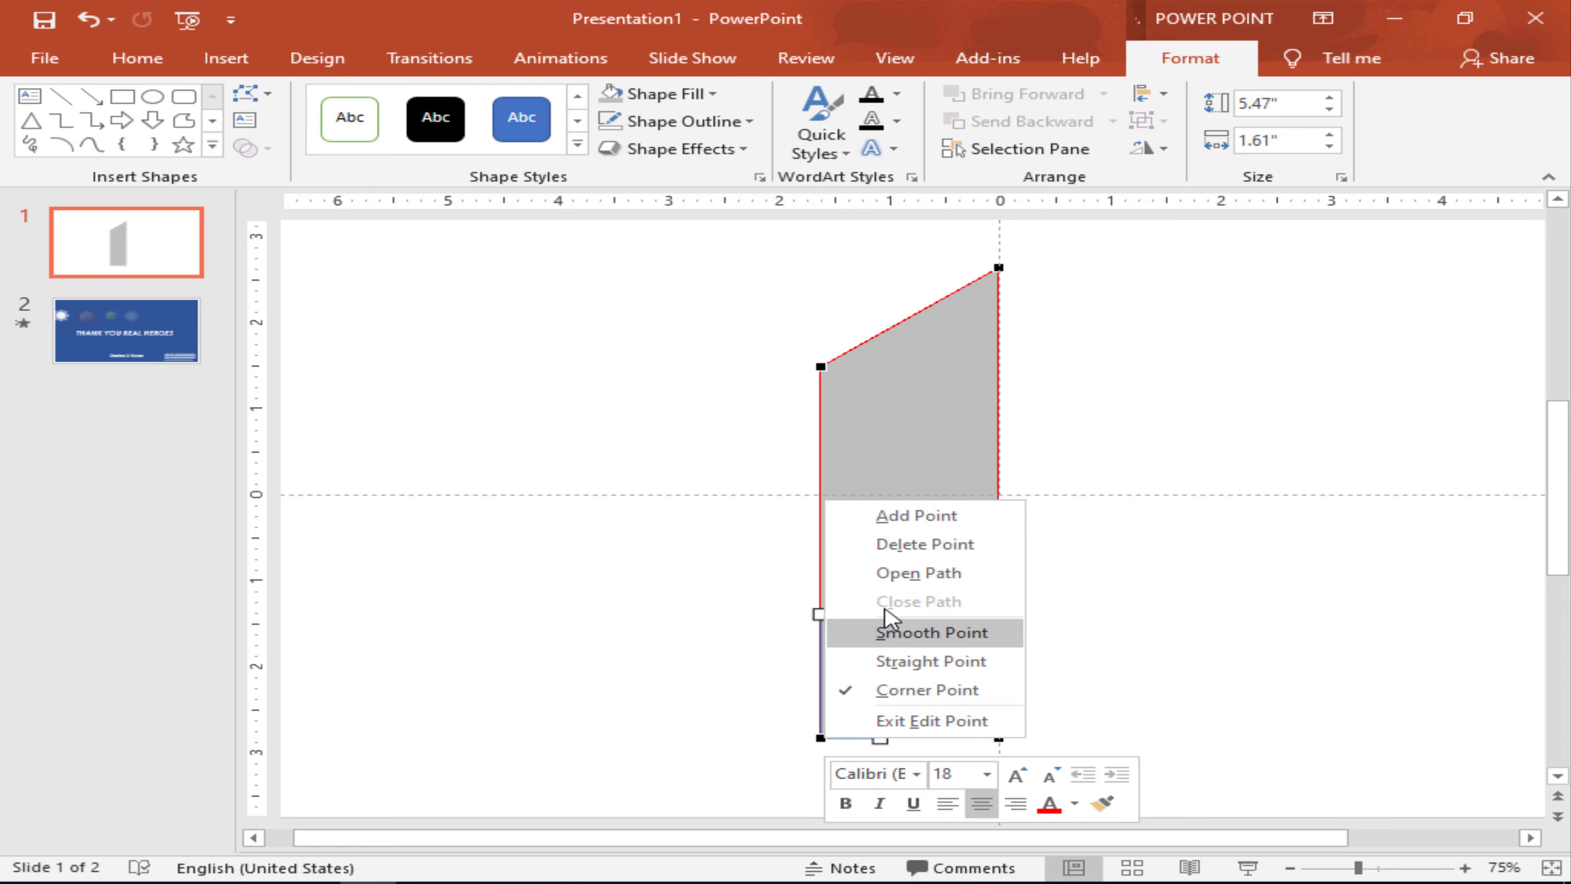
{"action": "left_click", "coordinate": [891, 546]}
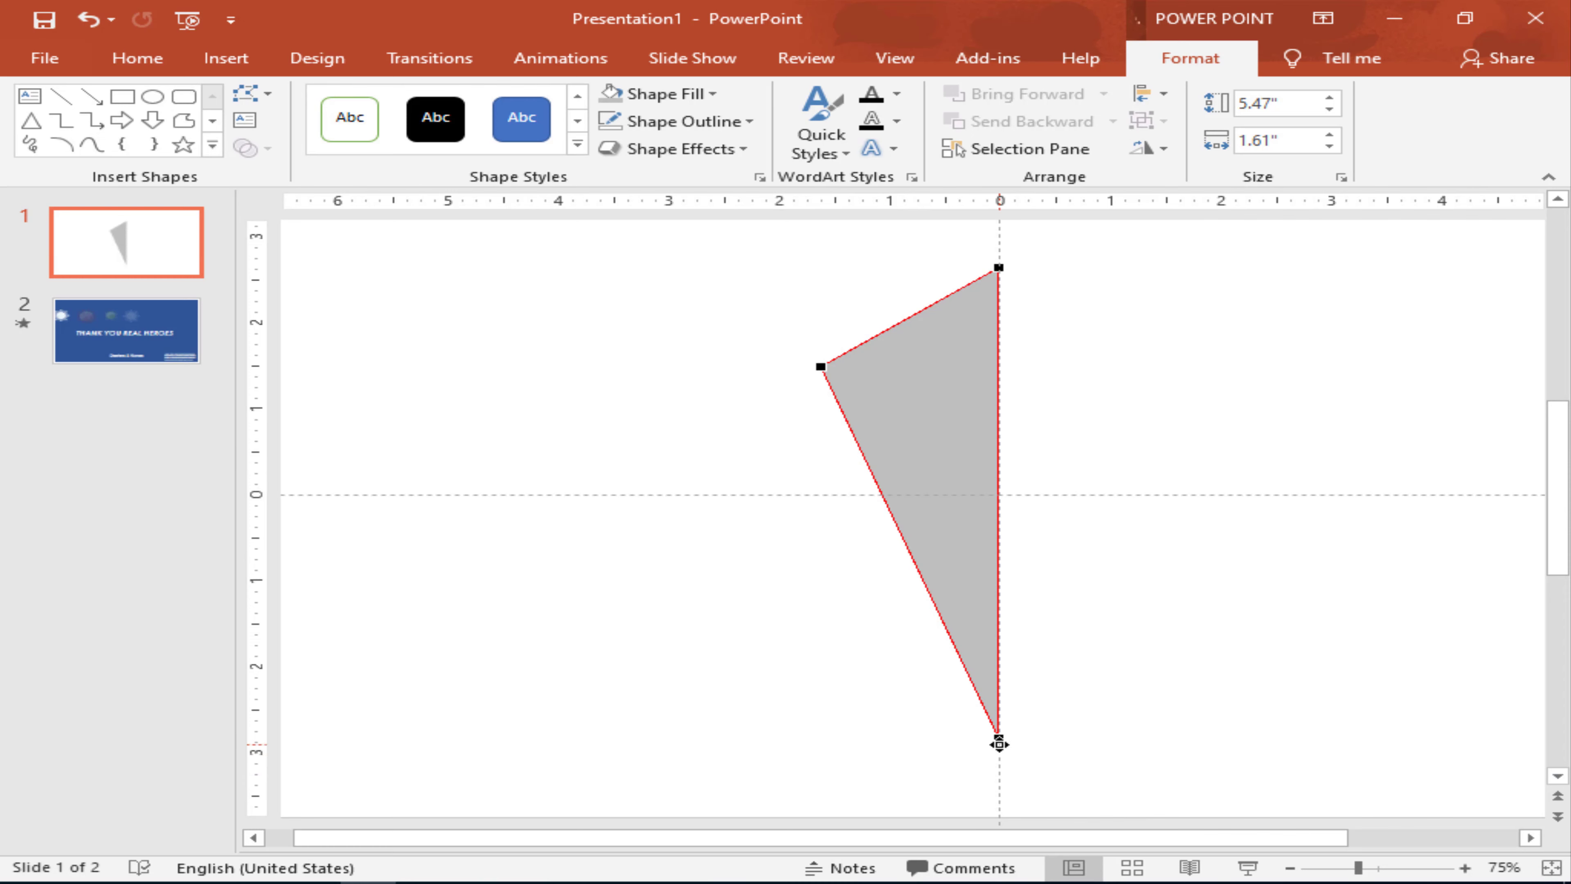
{"action": "left_click", "coordinate": [995, 740]}
{"action": "left_click_drag", "start_coordinate": [934, 613], "coordinate": [856, 643]}
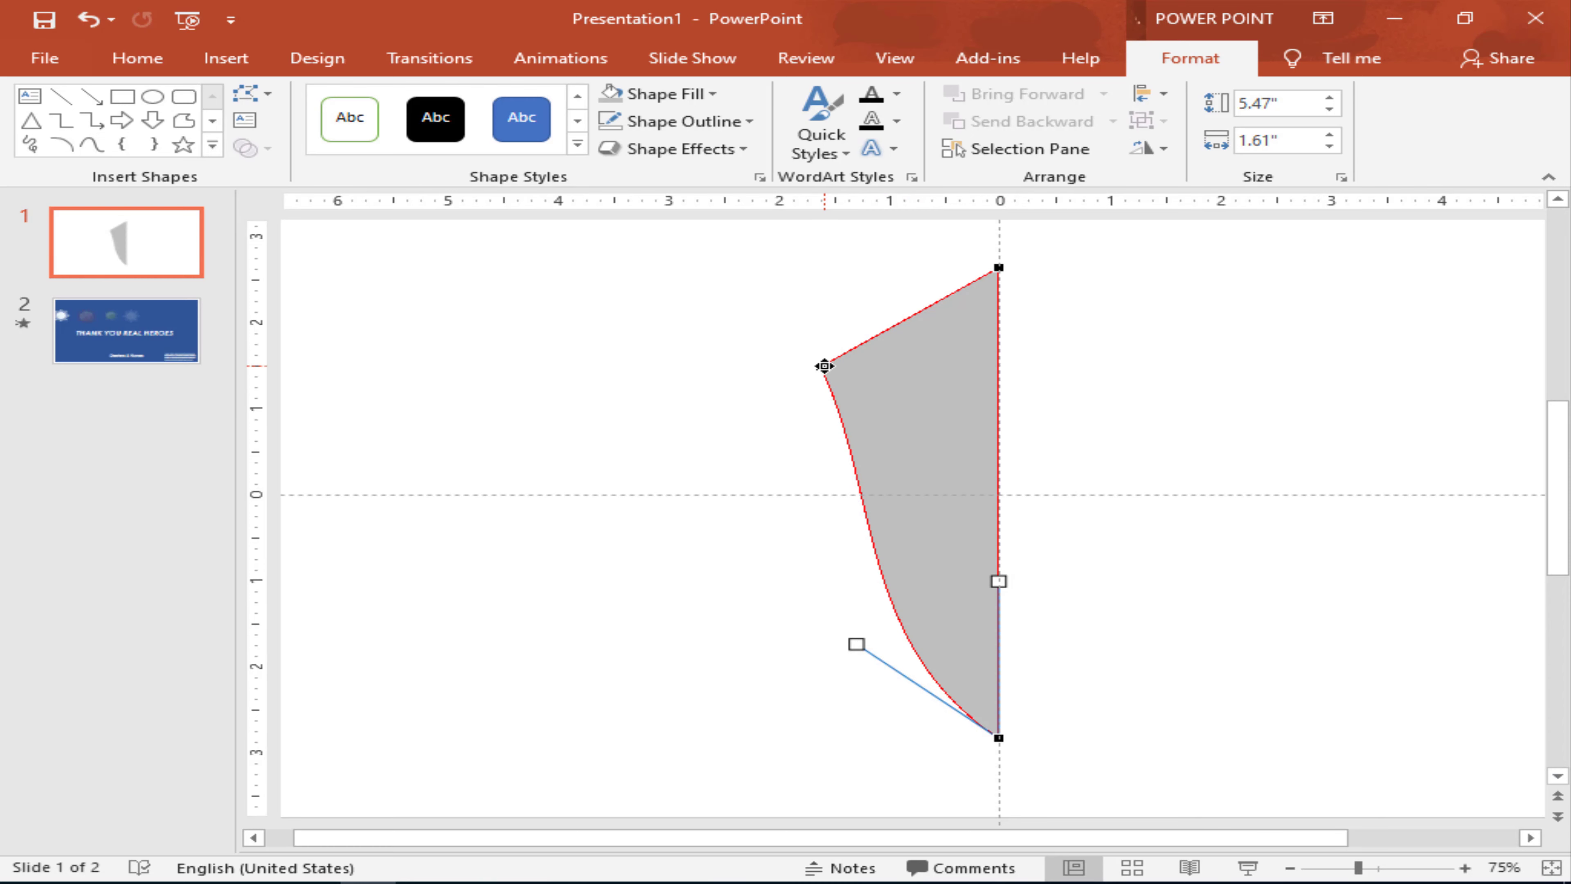
Step: Refine the curve handles at the top-left and bottom points into a smooth 1.67"-wide bow
{"action": "left_click", "coordinate": [821, 366]}
{"action": "mouse_move", "coordinate": [881, 487]}
{"action": "left_mouse_down"}
{"action": "mouse_move", "coordinate": [801, 497]}
{"action": "mouse_move", "coordinate": [821, 493]}
{"action": "left_mouse_up"}
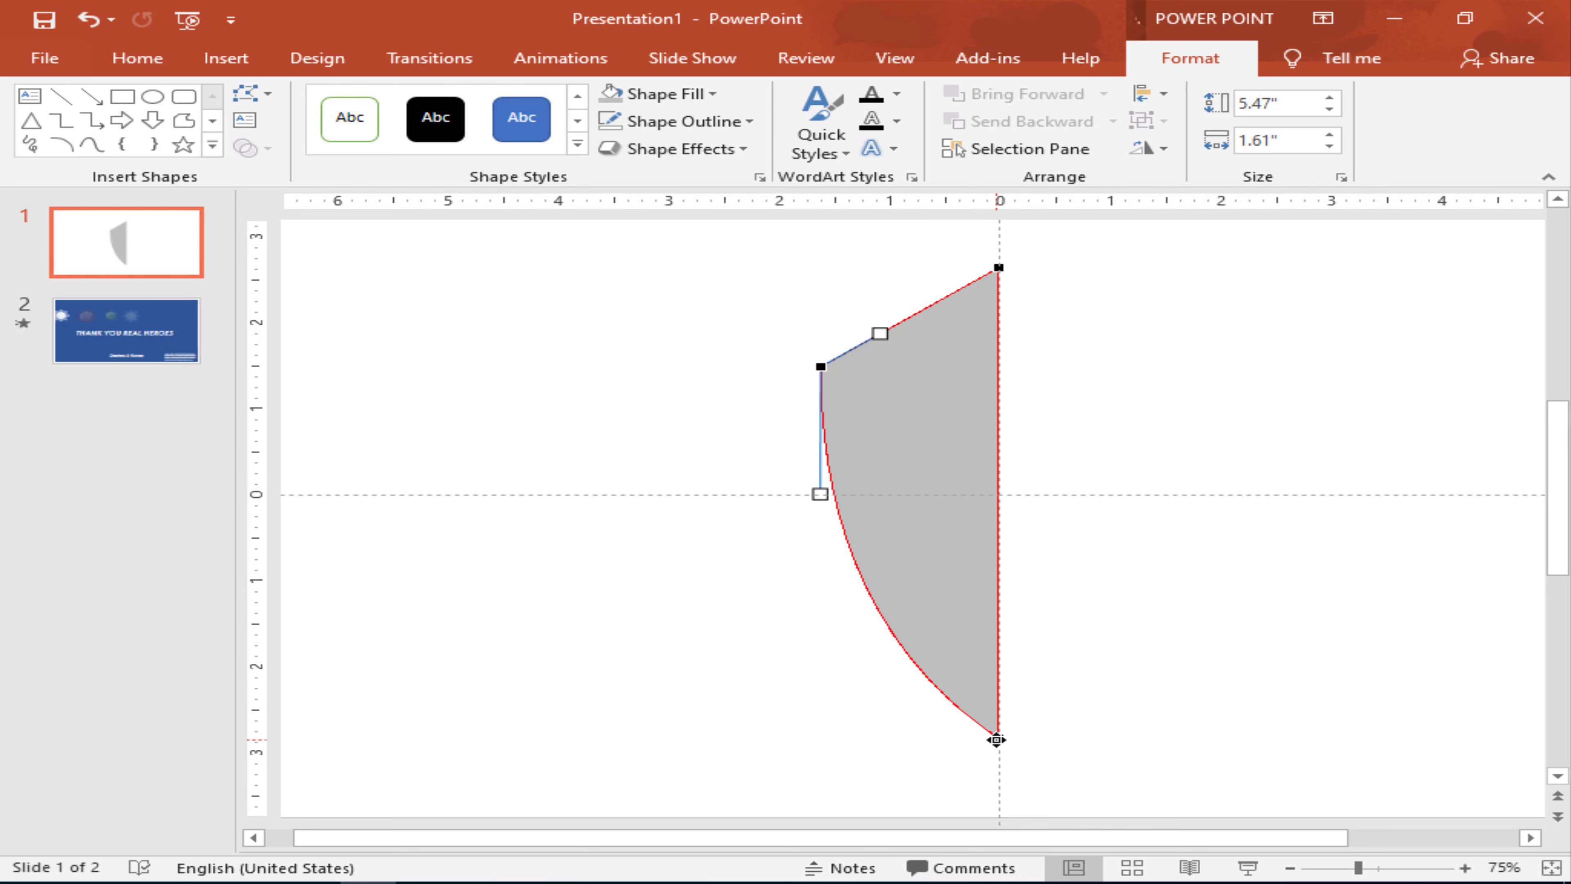
{"action": "left_click", "coordinate": [996, 740]}
{"action": "left_click_drag", "start_coordinate": [854, 644], "coordinate": [845, 671]}
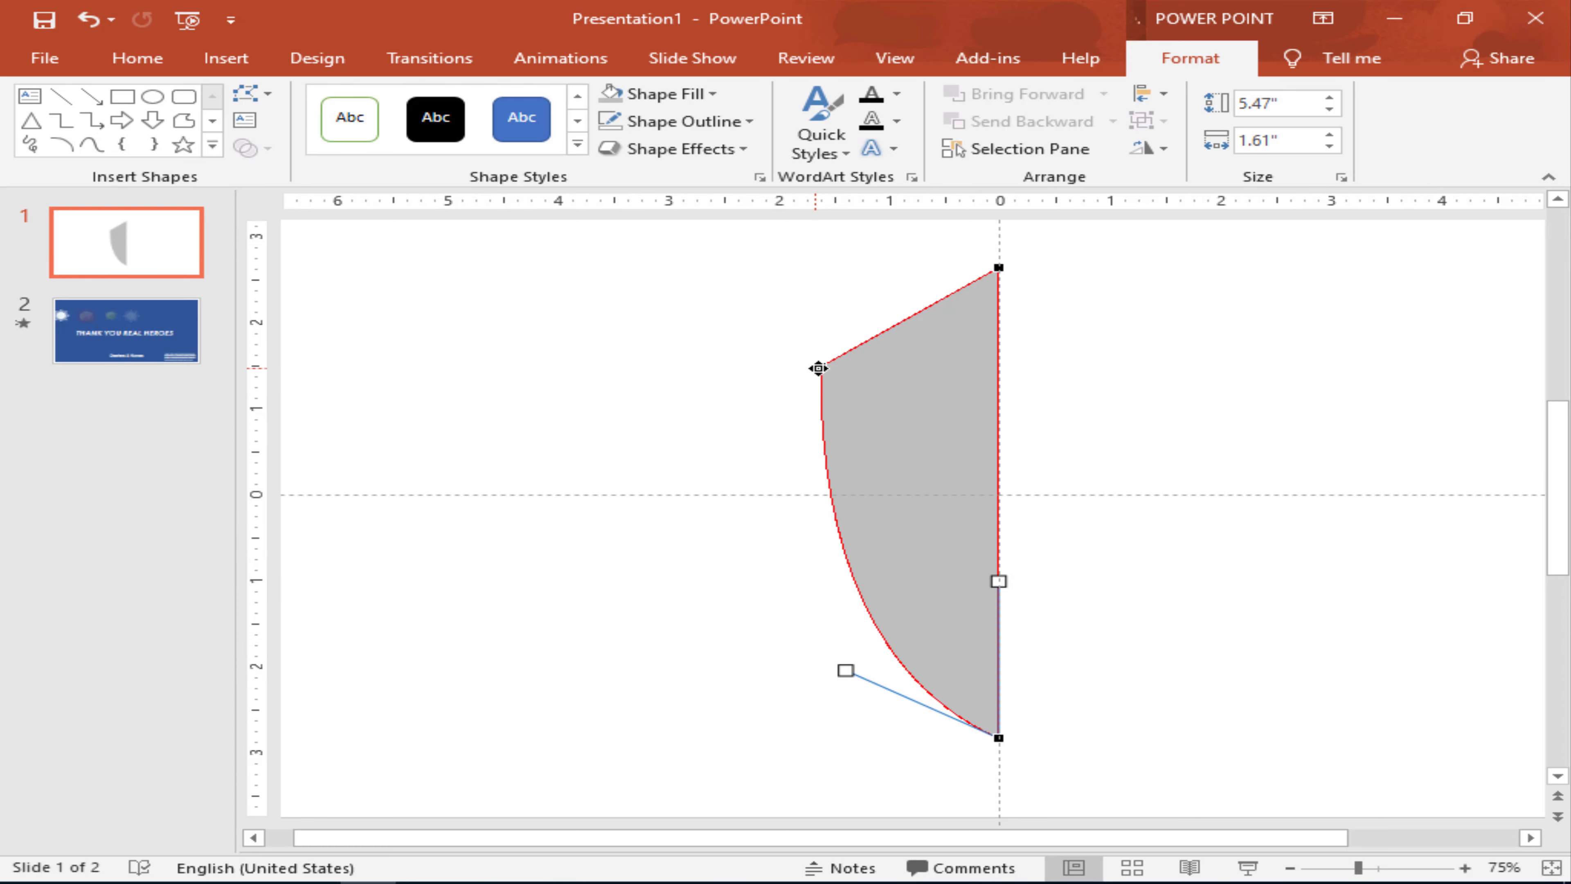
{"action": "left_click", "coordinate": [818, 369]}
{"action": "mouse_move", "coordinate": [842, 498]}
{"action": "left_mouse_down"}
{"action": "mouse_move", "coordinate": [859, 497]}
{"action": "mouse_move", "coordinate": [804, 497]}
{"action": "left_mouse_up"}
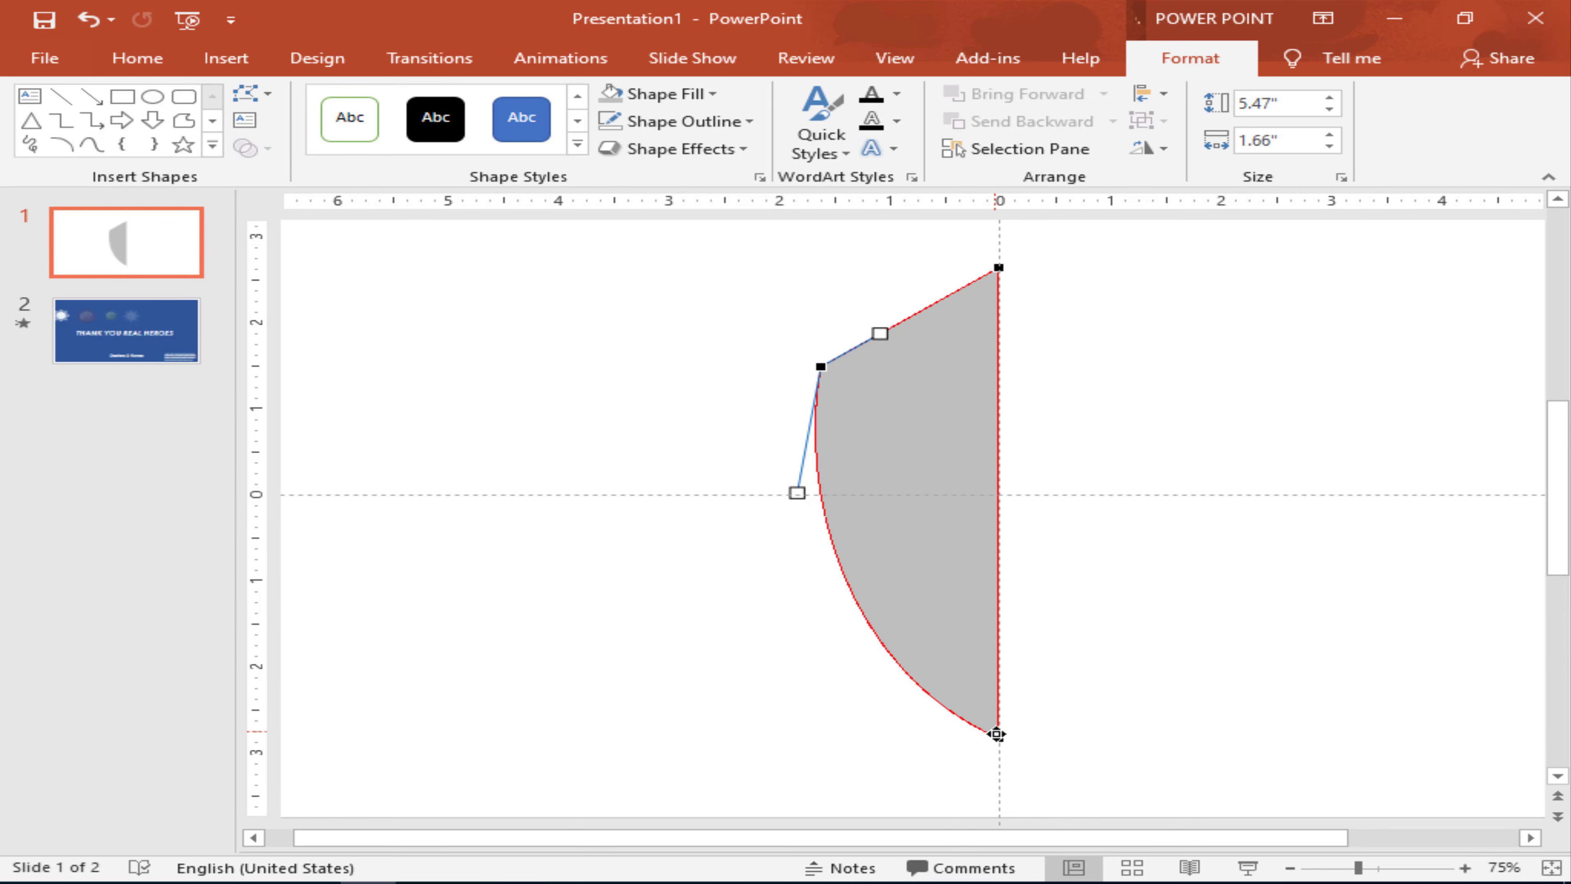
{"action": "left_click", "coordinate": [996, 734]}
{"action": "left_click_drag", "start_coordinate": [845, 673], "coordinate": [838, 702]}
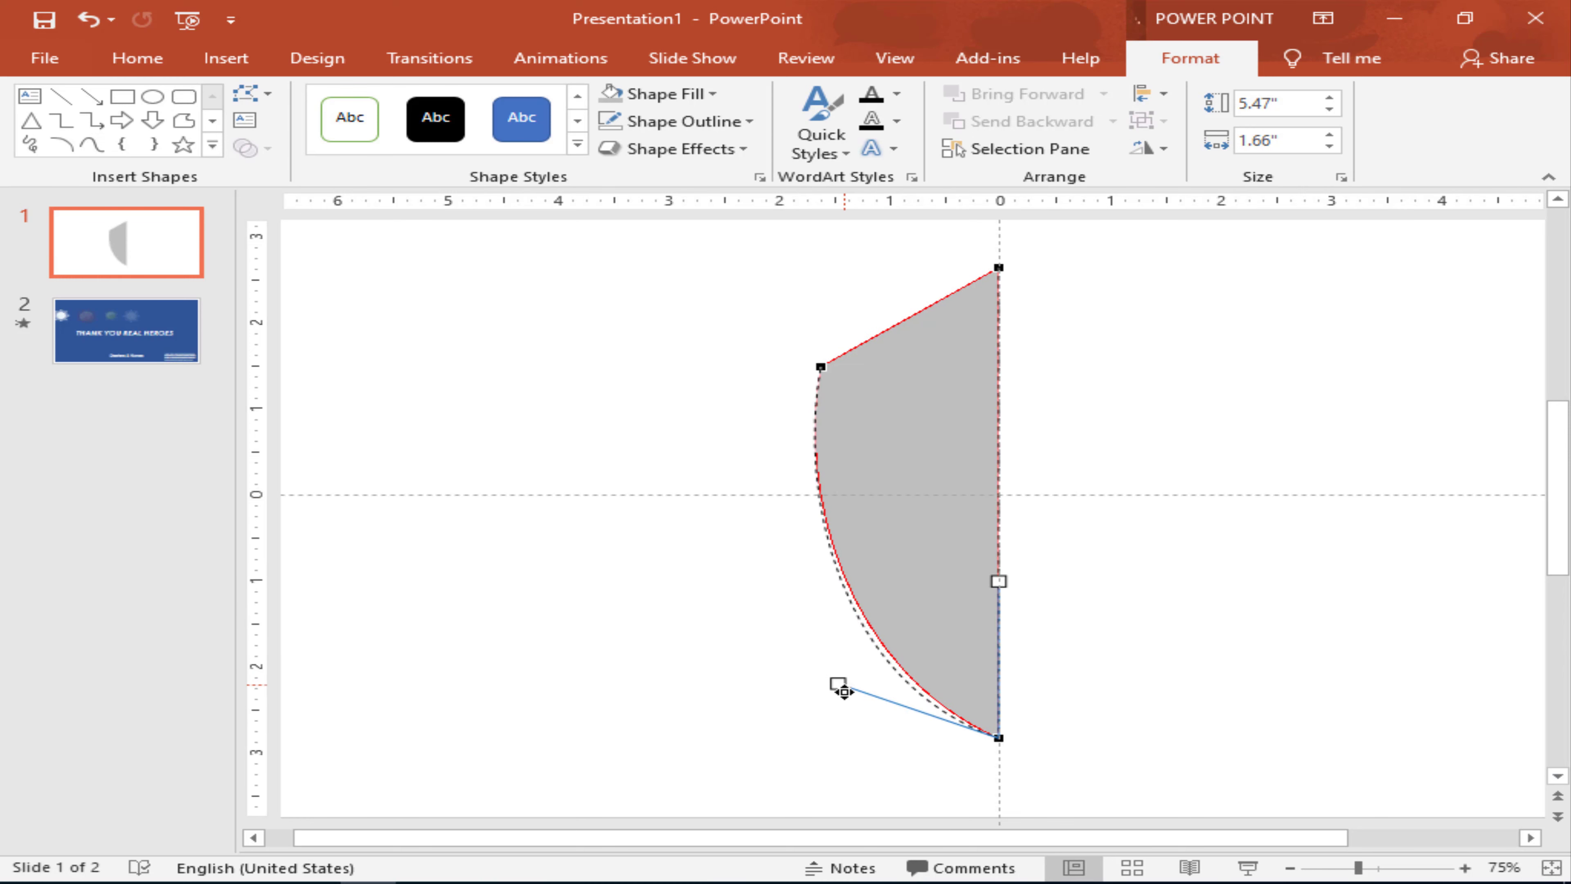
{"action": "left_click", "coordinate": [779, 603]}
Step: Duplicate the half shield, flip the copy horizontally and merge both halves into one shield
{"action": "left_click", "coordinate": [863, 561]}
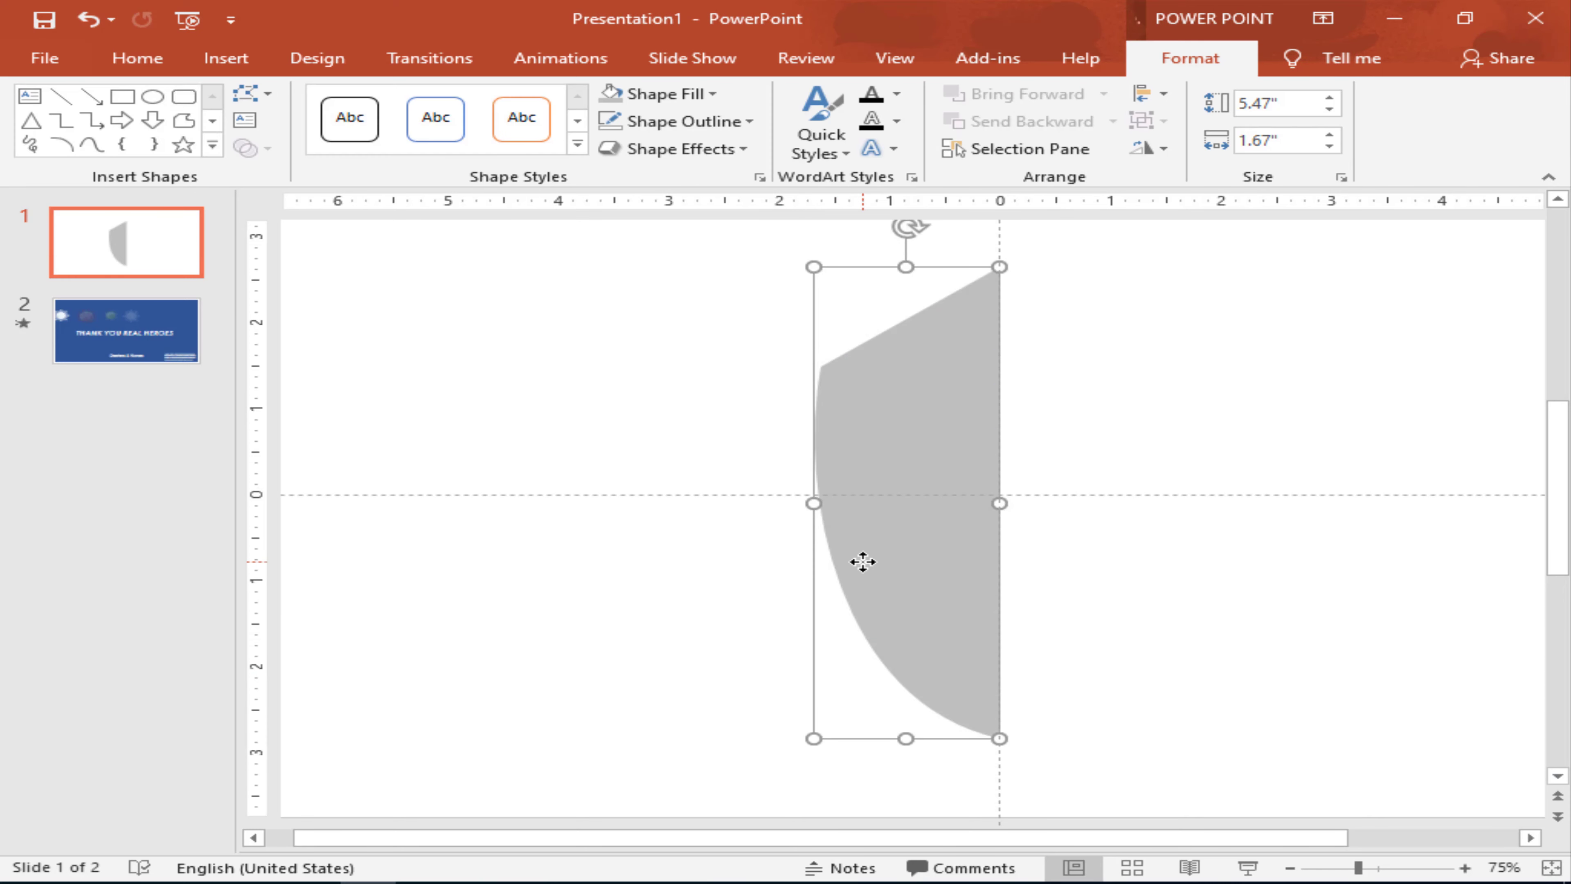
{"action": "left_click_drag", "start_coordinate": [884, 572], "coordinate": [1096, 572], "text": "ctrl"}
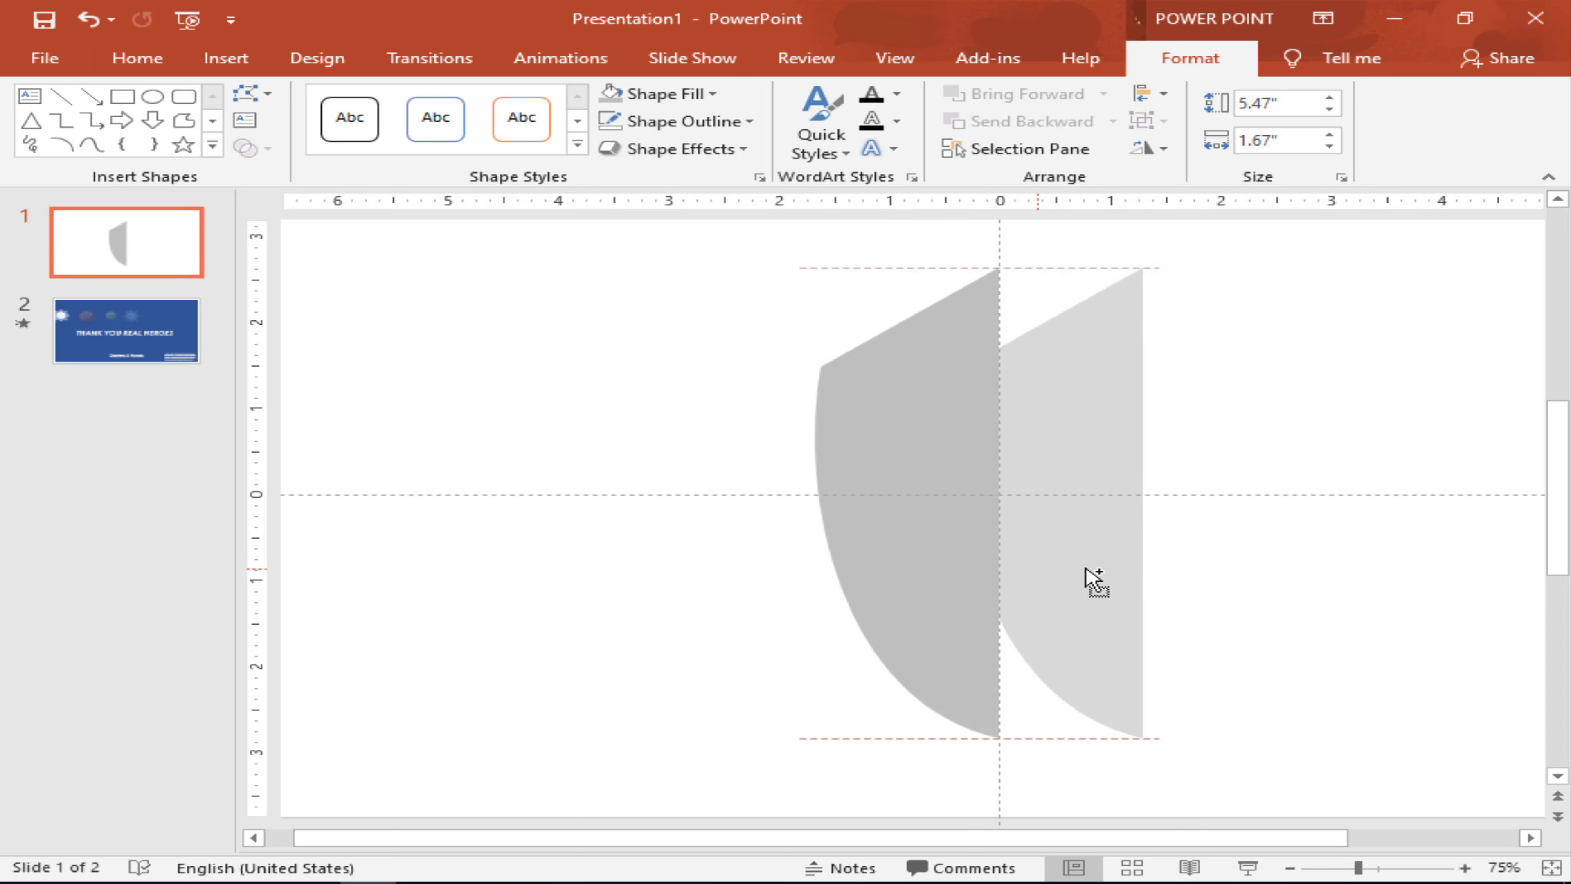
{"action": "left_click", "coordinate": [1149, 148]}
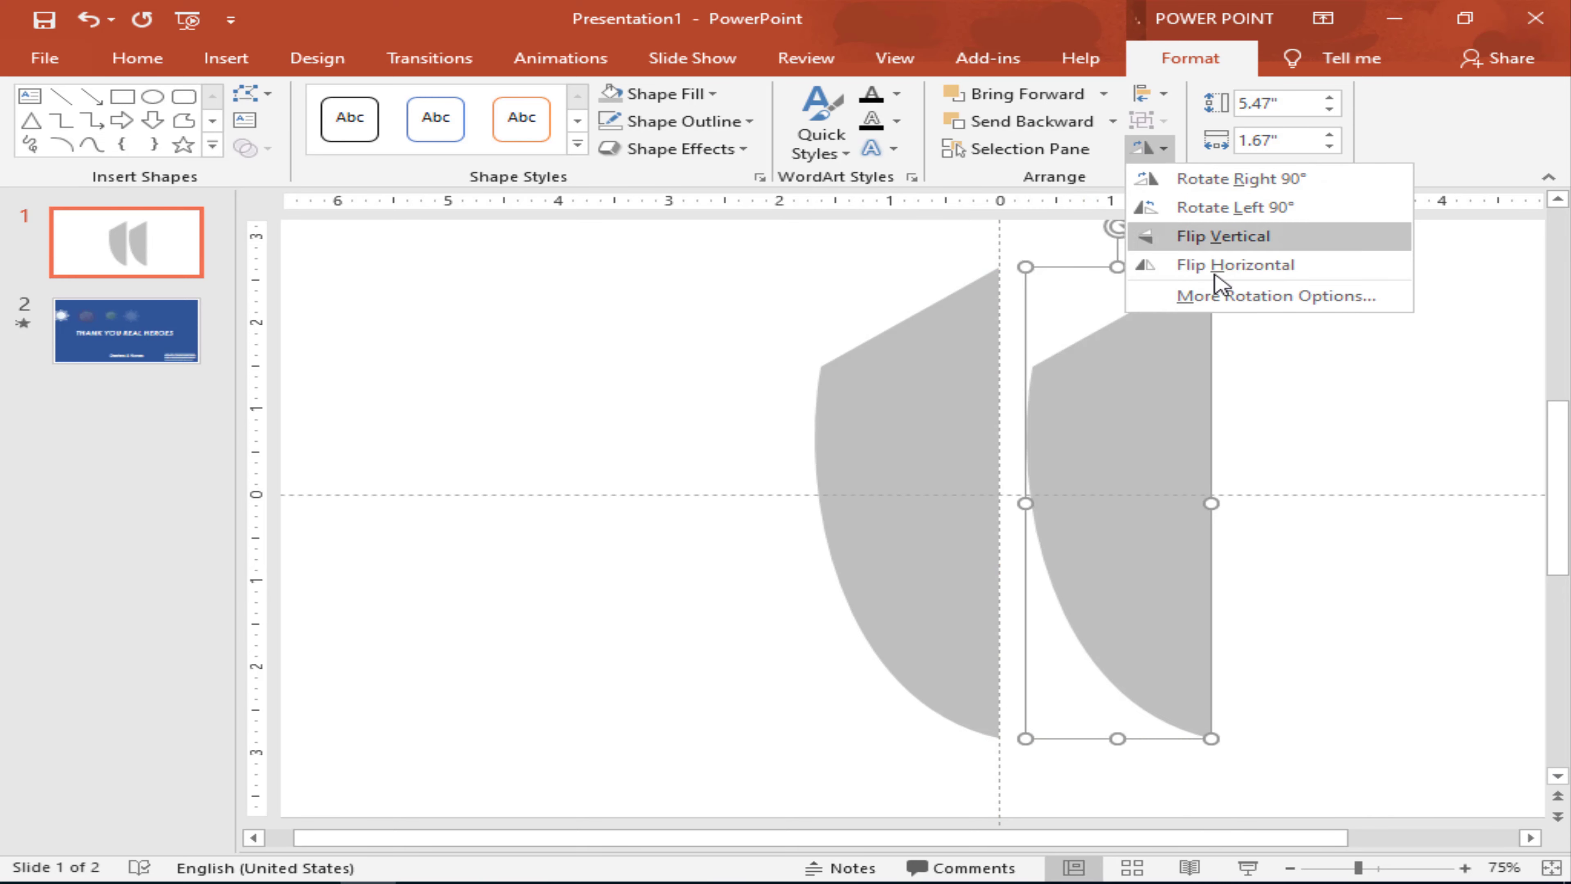
{"action": "left_click", "coordinate": [1212, 263]}
{"action": "left_click_drag", "start_coordinate": [1132, 421], "coordinate": [1102, 423]}
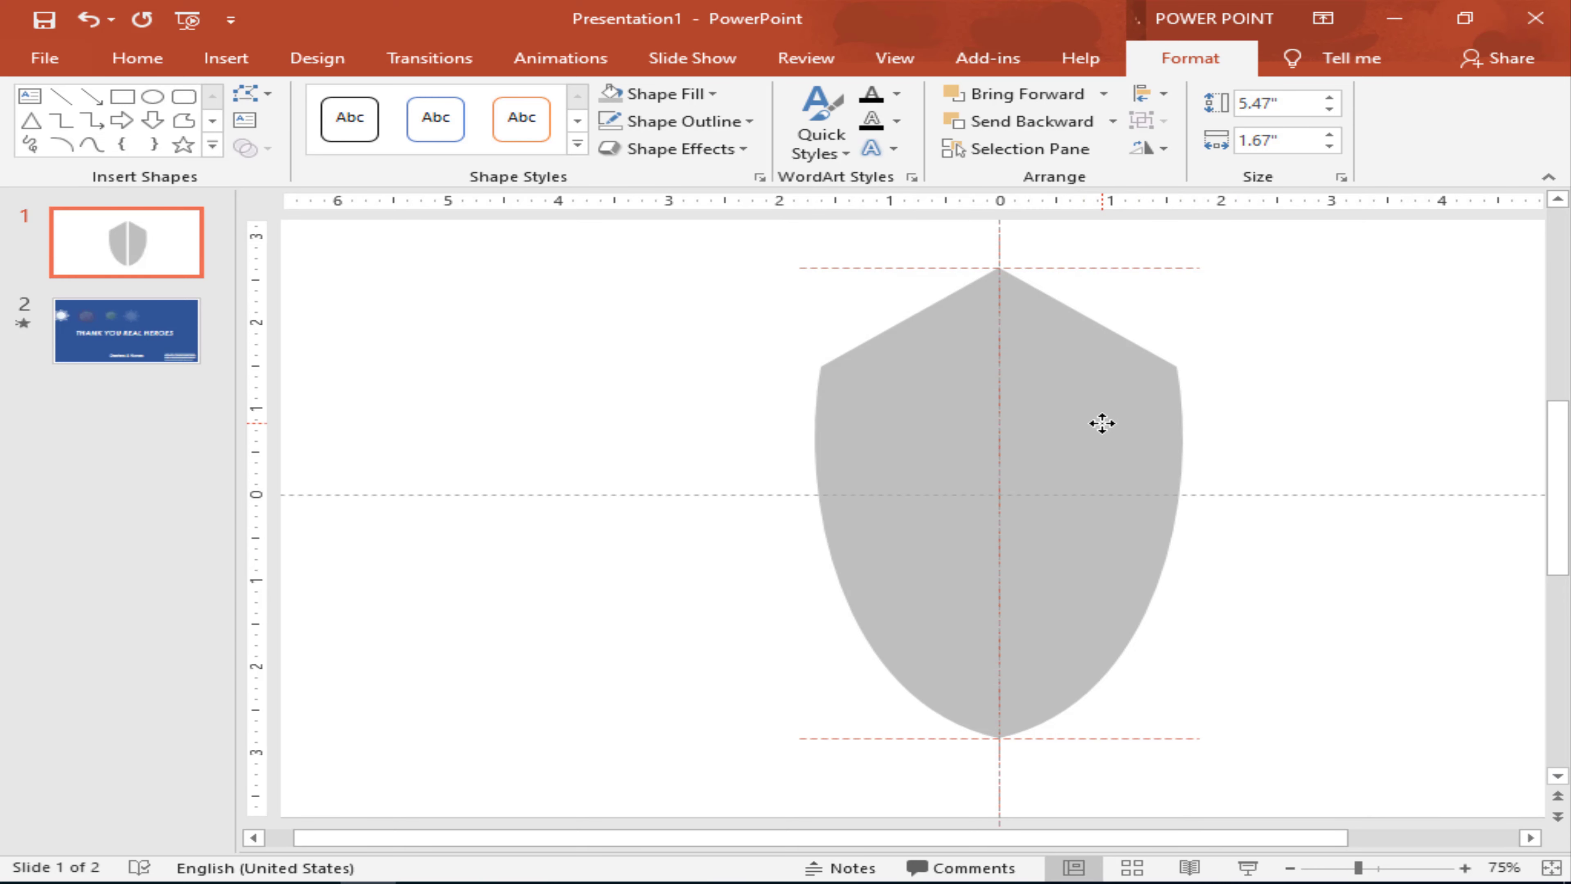
{"action": "left_click", "coordinate": [1237, 444]}
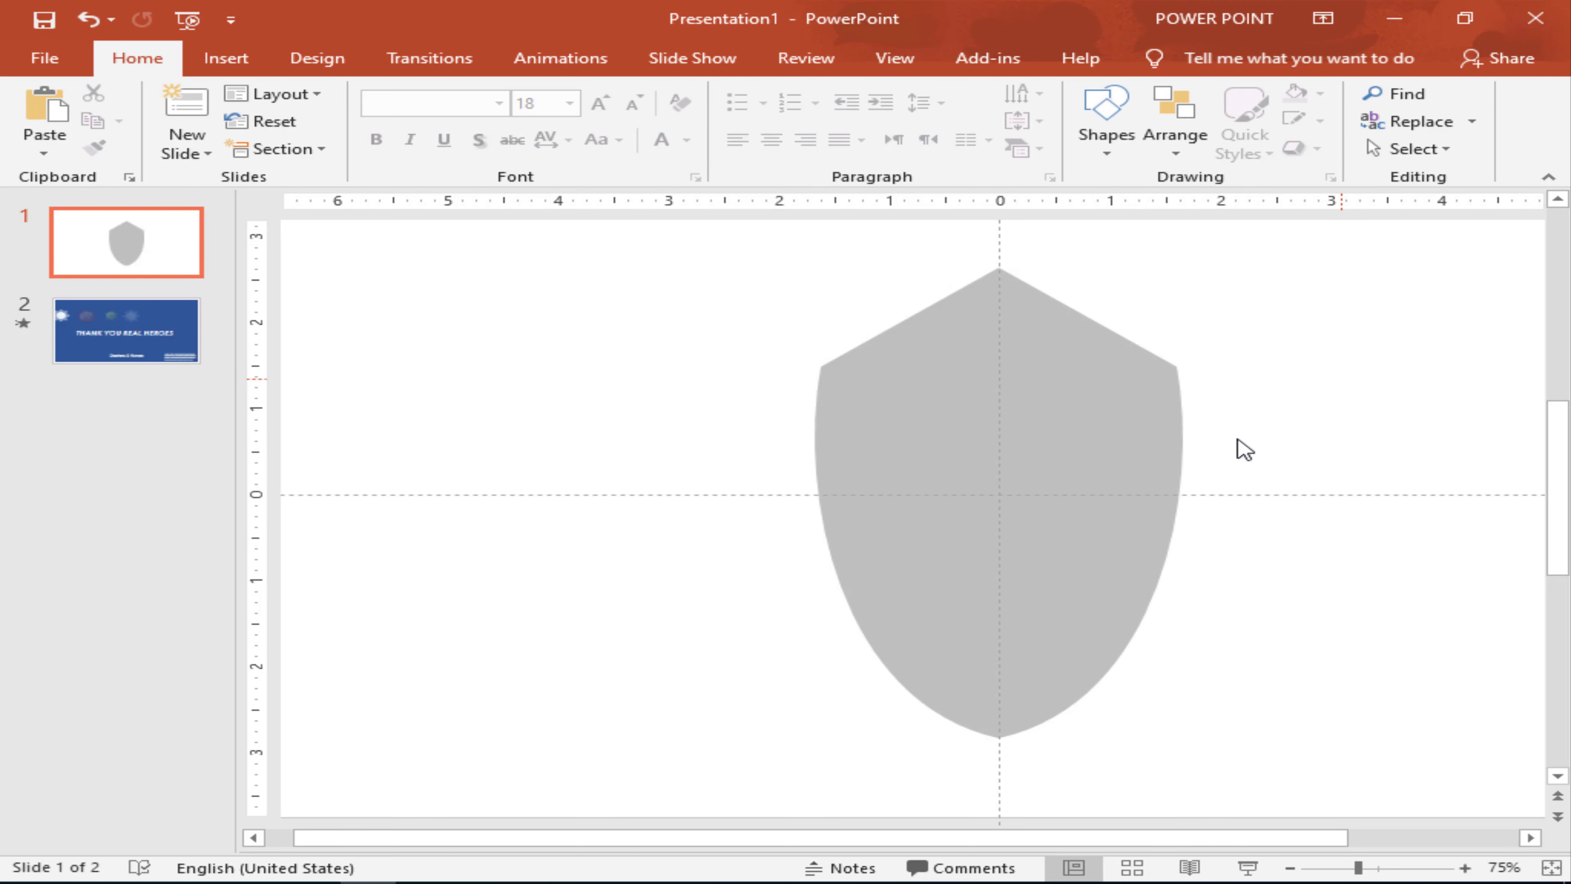
{"action": "left_click", "coordinate": [1090, 436]}
{"action": "left_click", "coordinate": [953, 428], "text": "shift"}
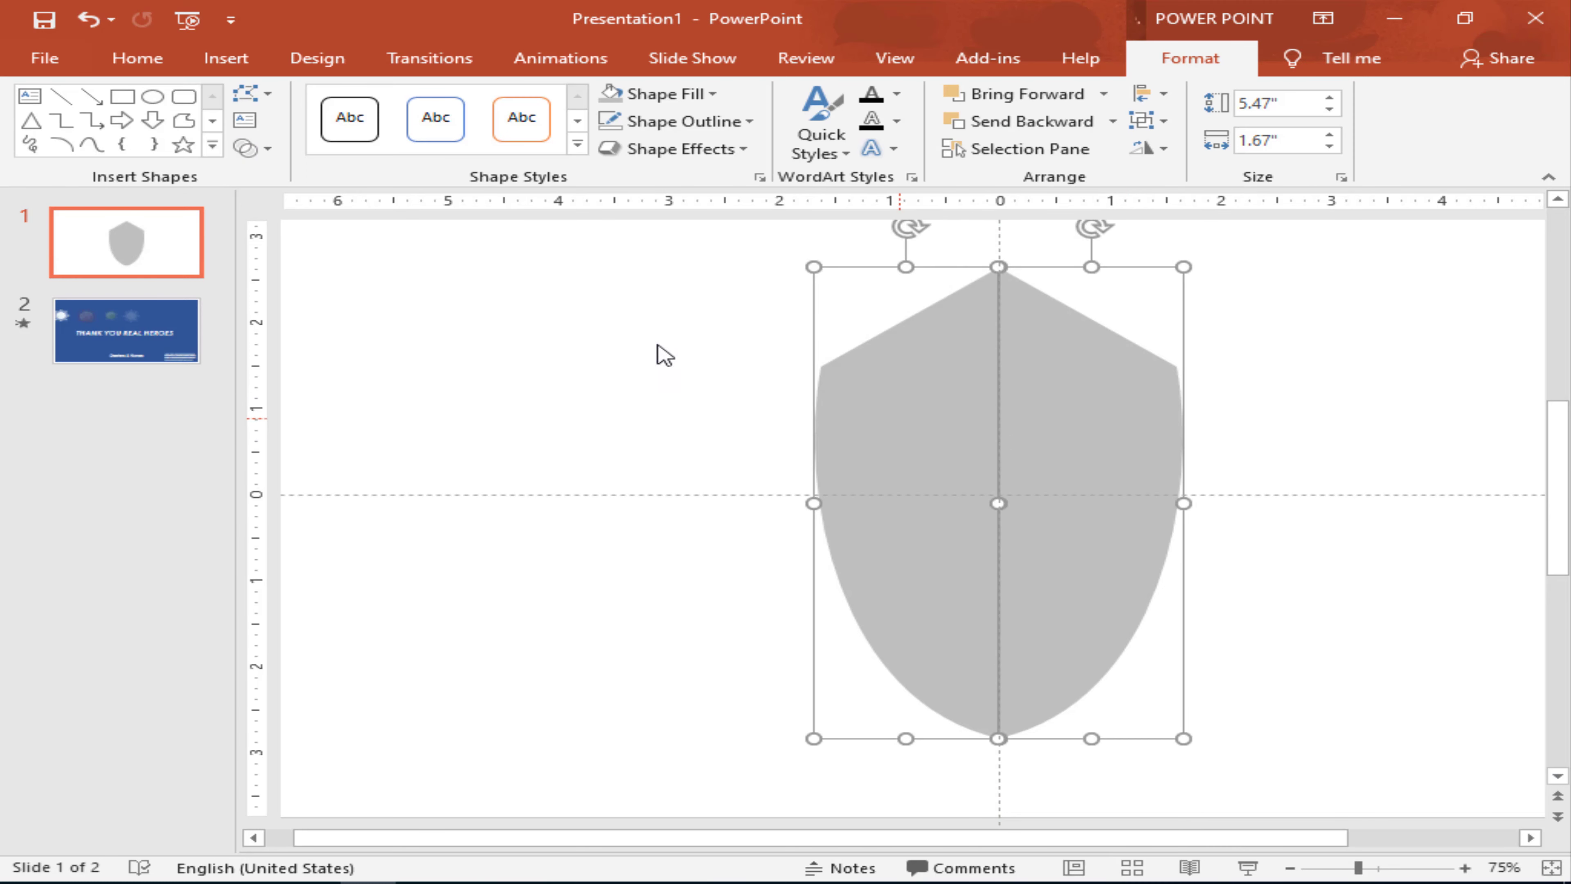
{"action": "left_click", "coordinate": [260, 149]}
{"action": "left_click", "coordinate": [278, 180]}
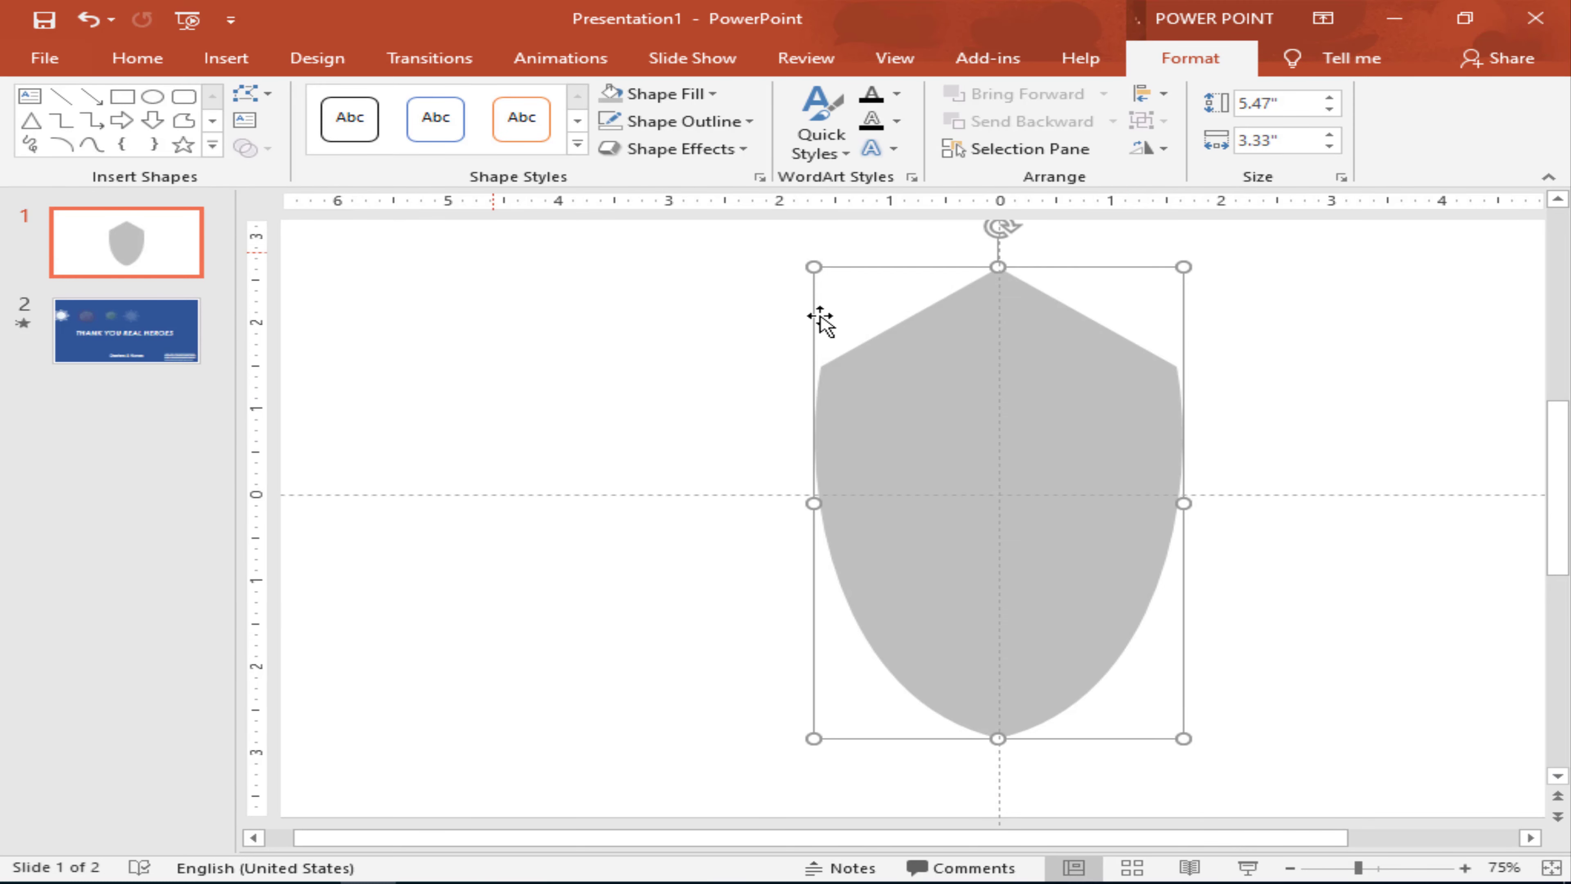
Step: Resize the shield to 4.99" by 3.68" and centre it horizontally on the slide
{"action": "left_click_drag", "start_coordinate": [998, 267], "coordinate": [999, 351]}
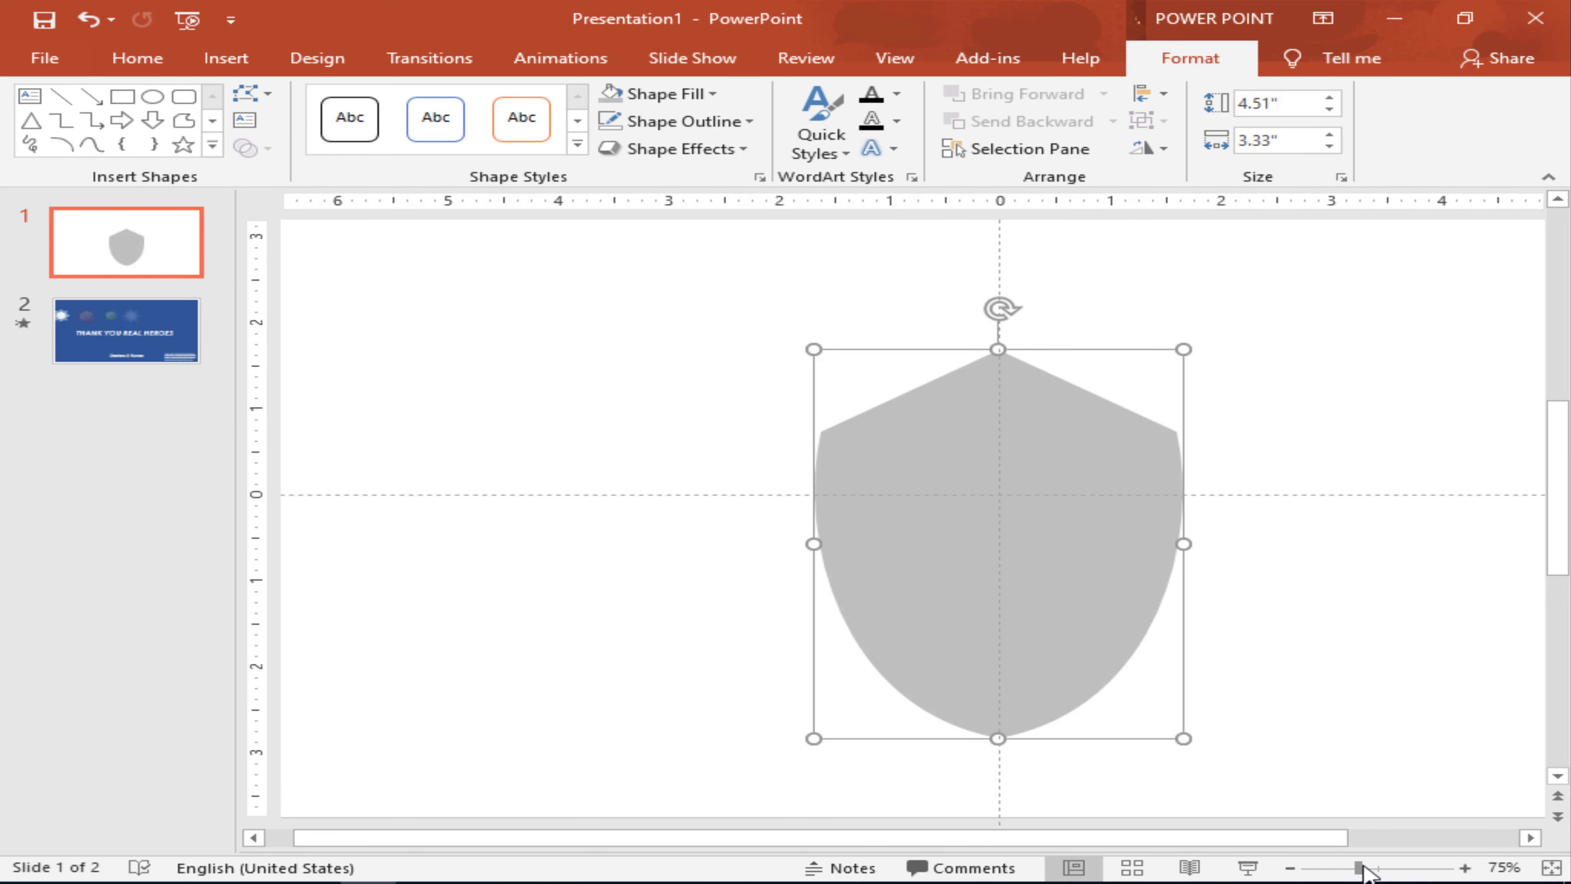
{"action": "left_click", "coordinate": [1350, 869]}
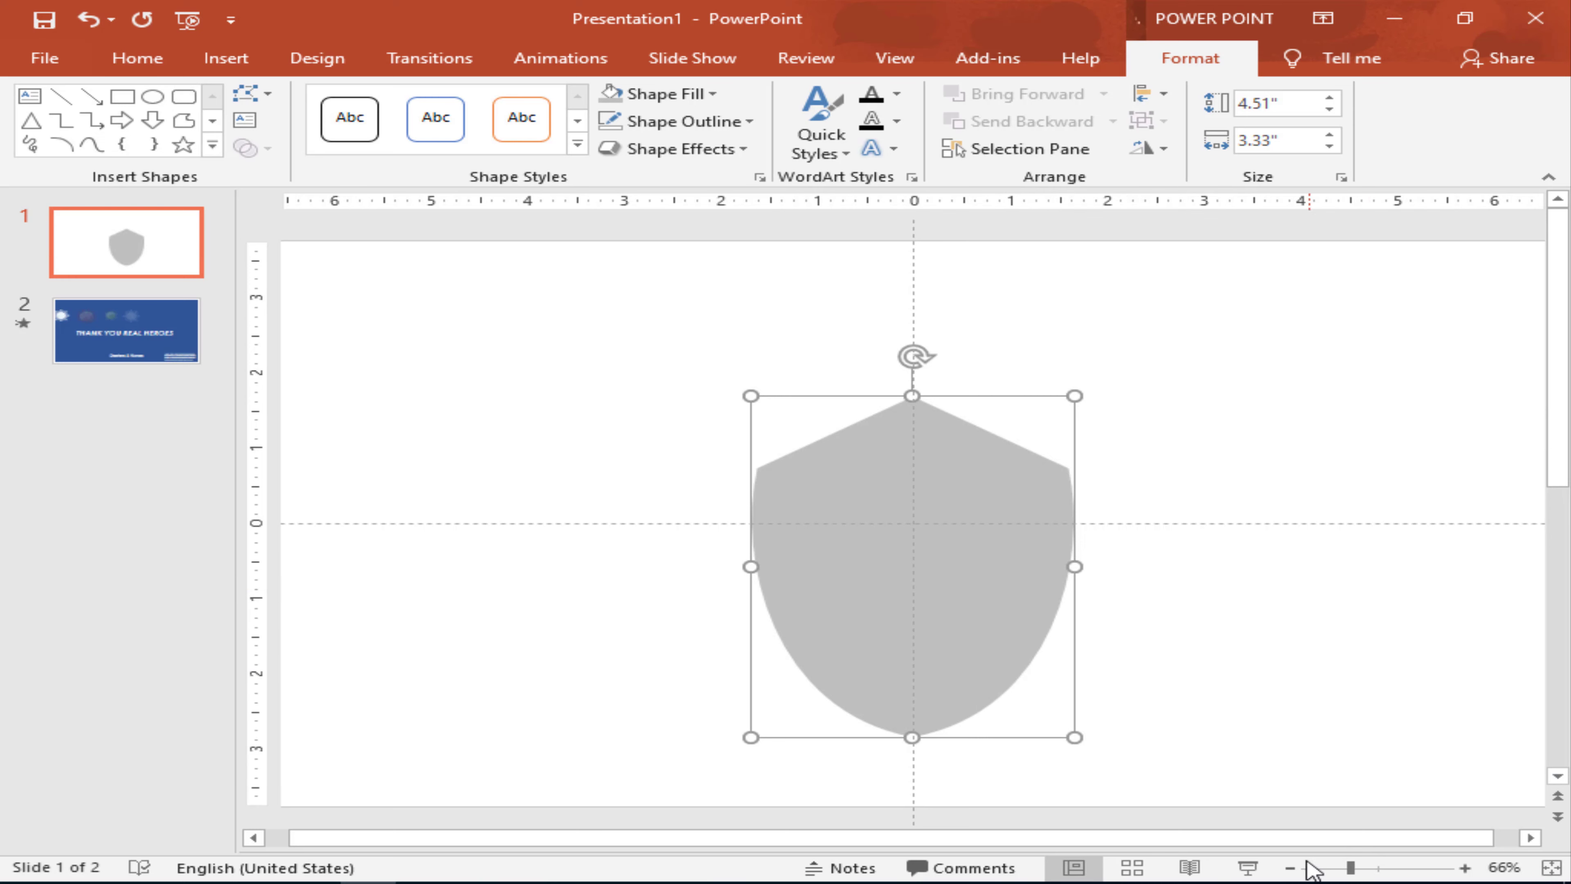
{"action": "left_click", "coordinate": [1290, 868]}
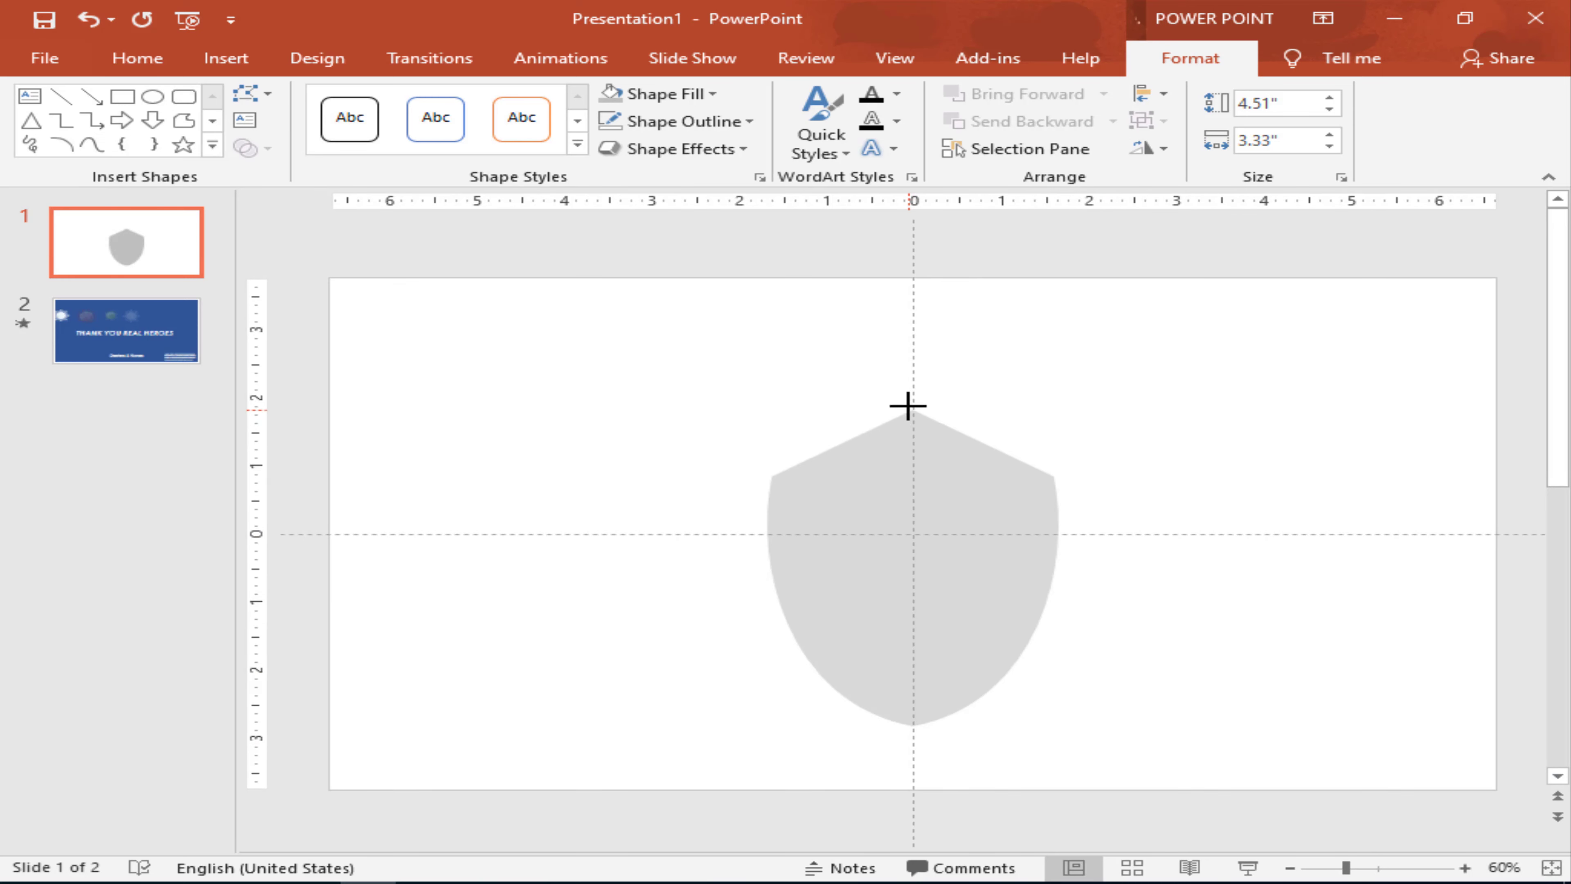
{"action": "left_click_drag", "start_coordinate": [909, 417], "coordinate": [909, 386]}
{"action": "left_click_drag", "start_coordinate": [954, 490], "coordinate": [947, 470]}
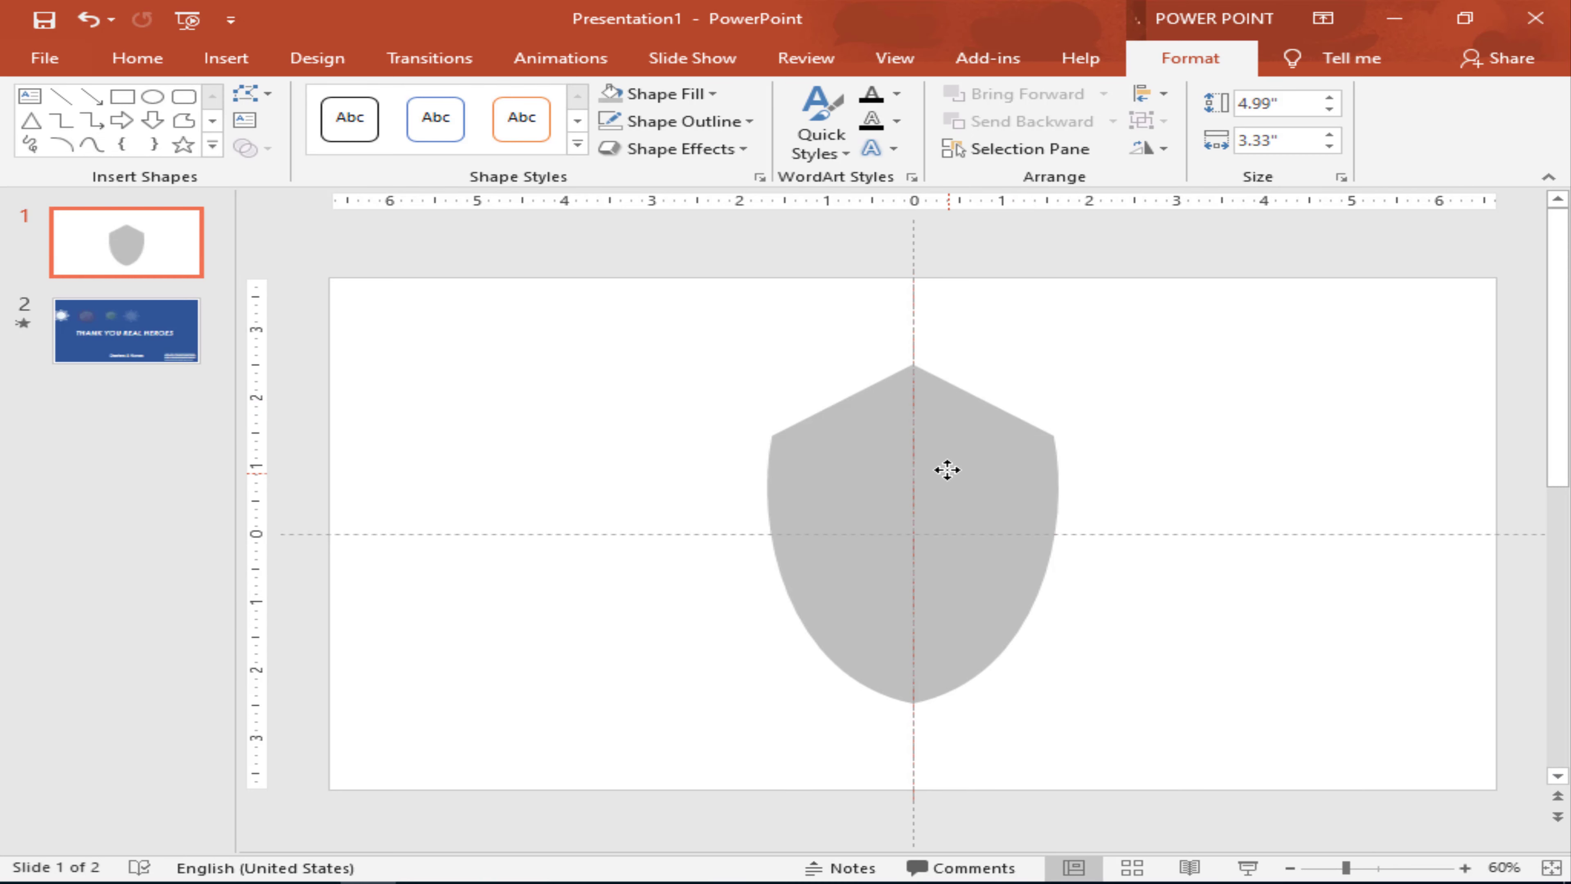
{"action": "left_click_drag", "start_coordinate": [1059, 534], "coordinate": [1090, 534]}
{"action": "left_click", "coordinate": [1154, 94]}
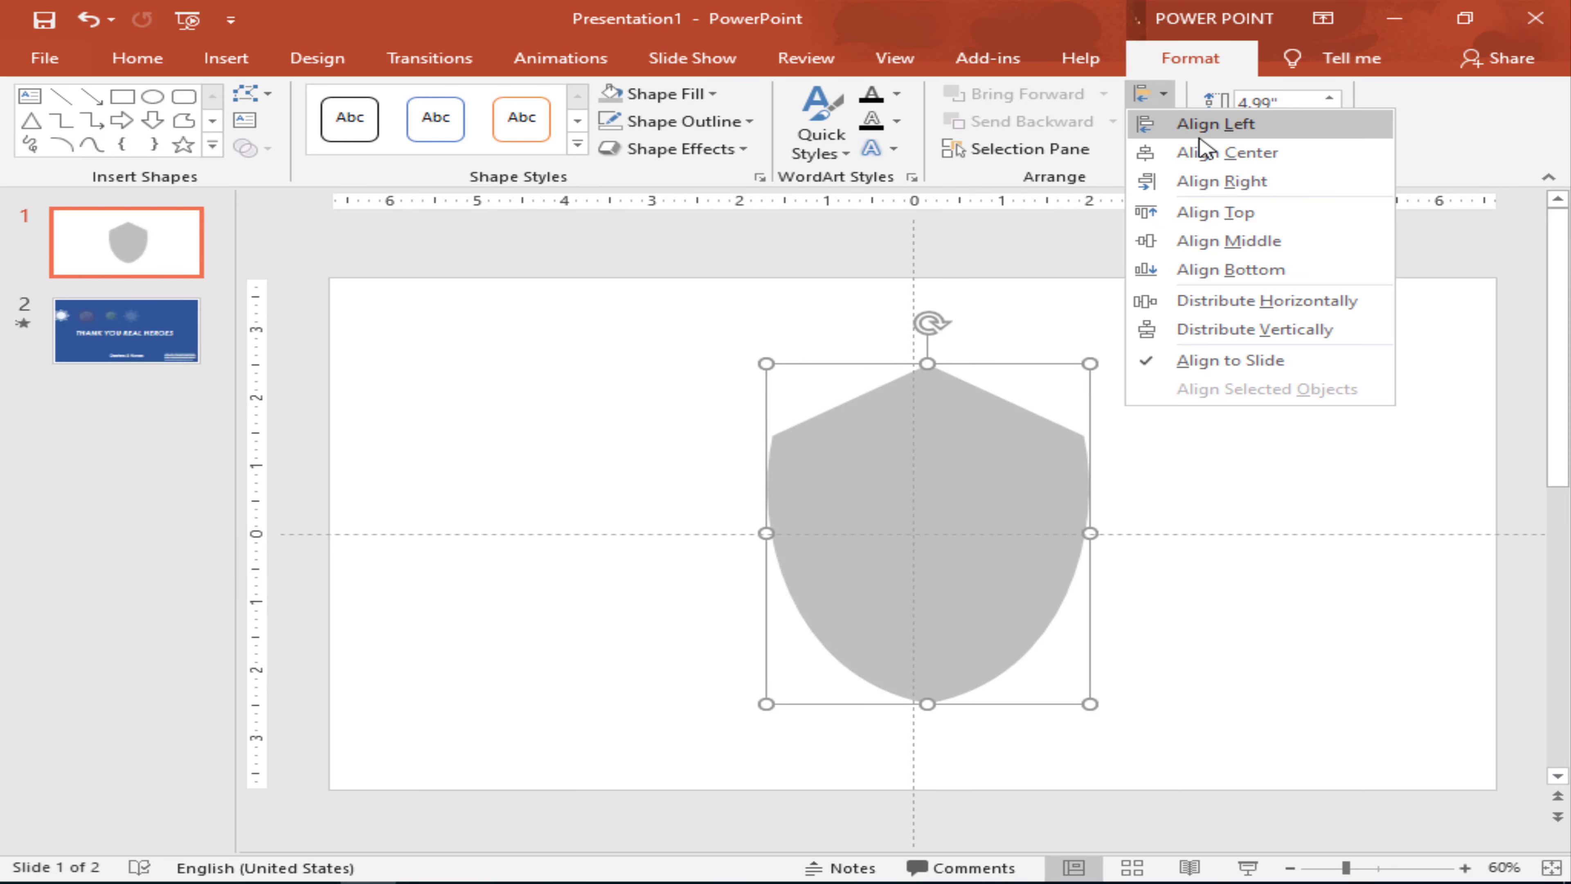
{"action": "left_click", "coordinate": [1206, 154]}
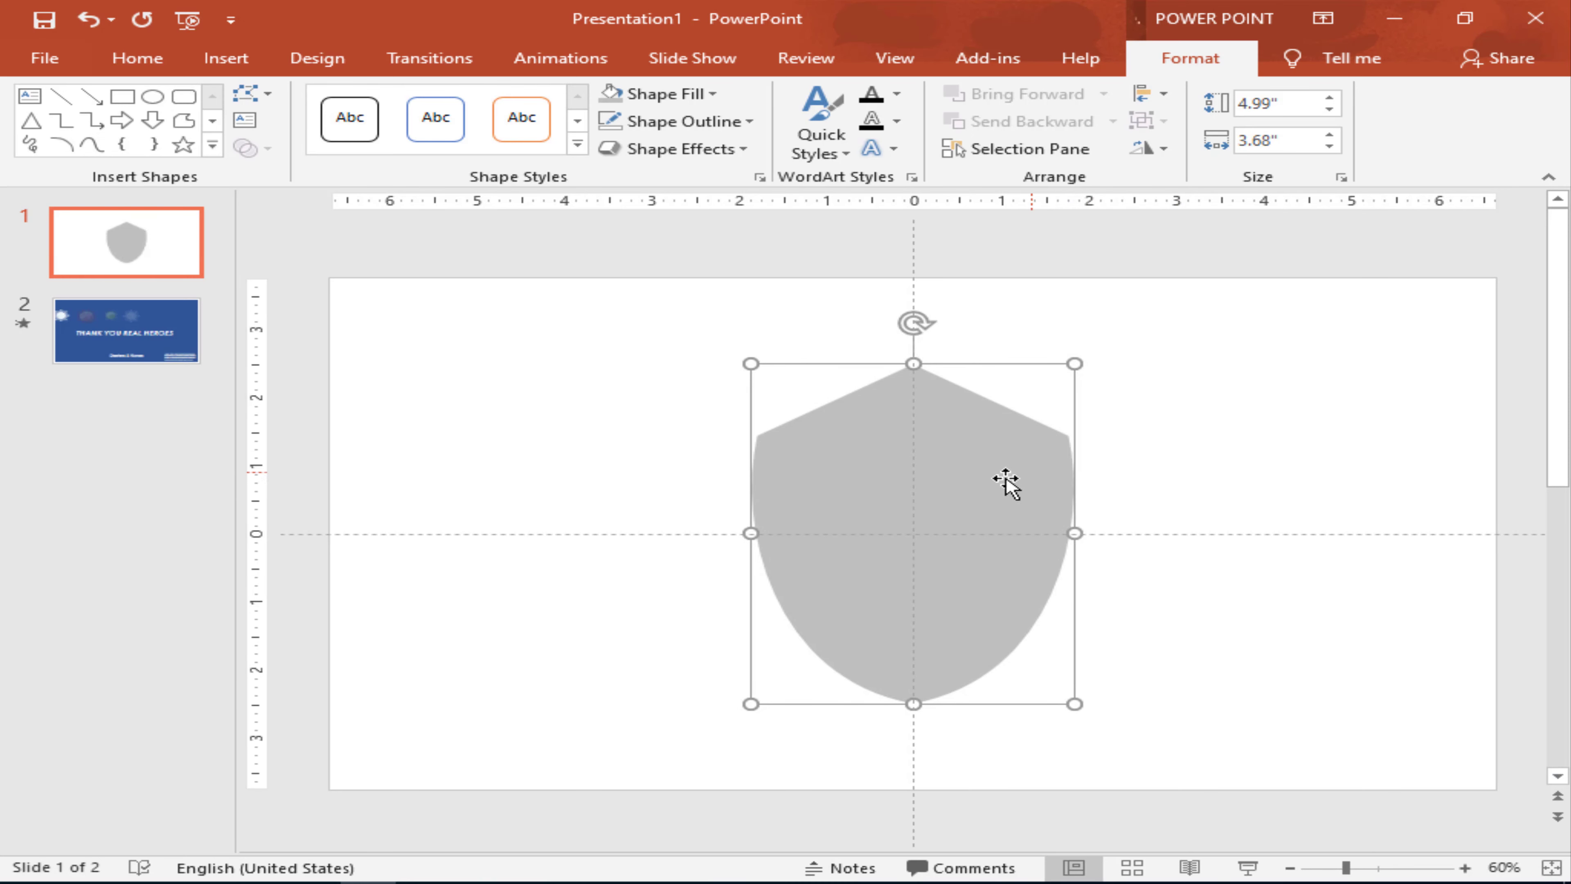
Step: Place a copy of the shield to the right and give the left shield a gradient fill
{"action": "left_click_drag", "start_coordinate": [951, 489], "coordinate": [1293, 406]}
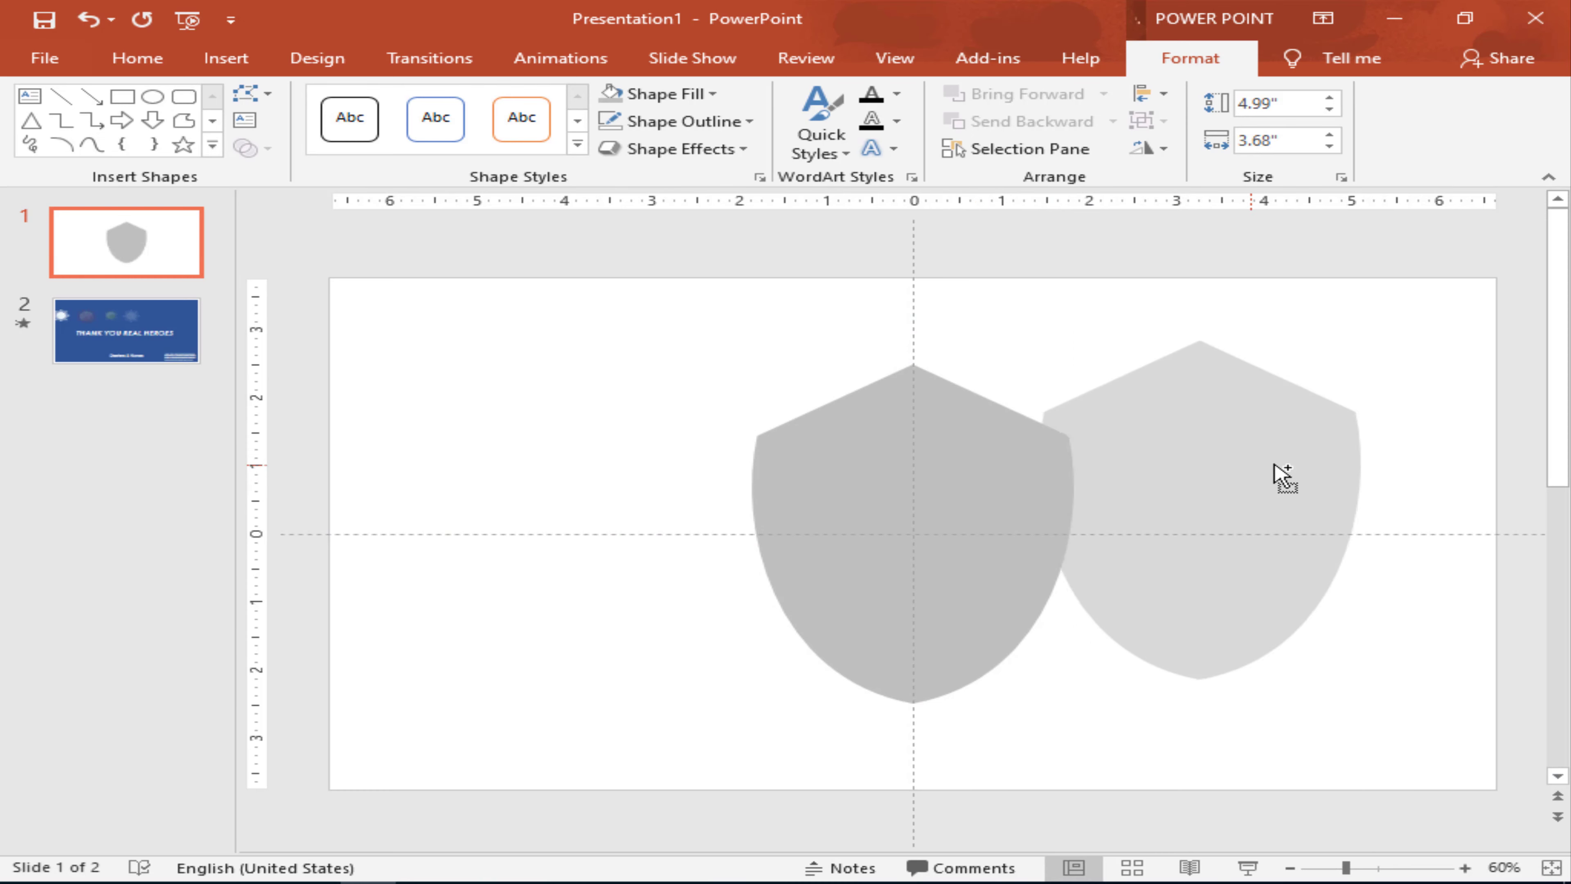
{"action": "left_click", "coordinate": [1014, 441]}
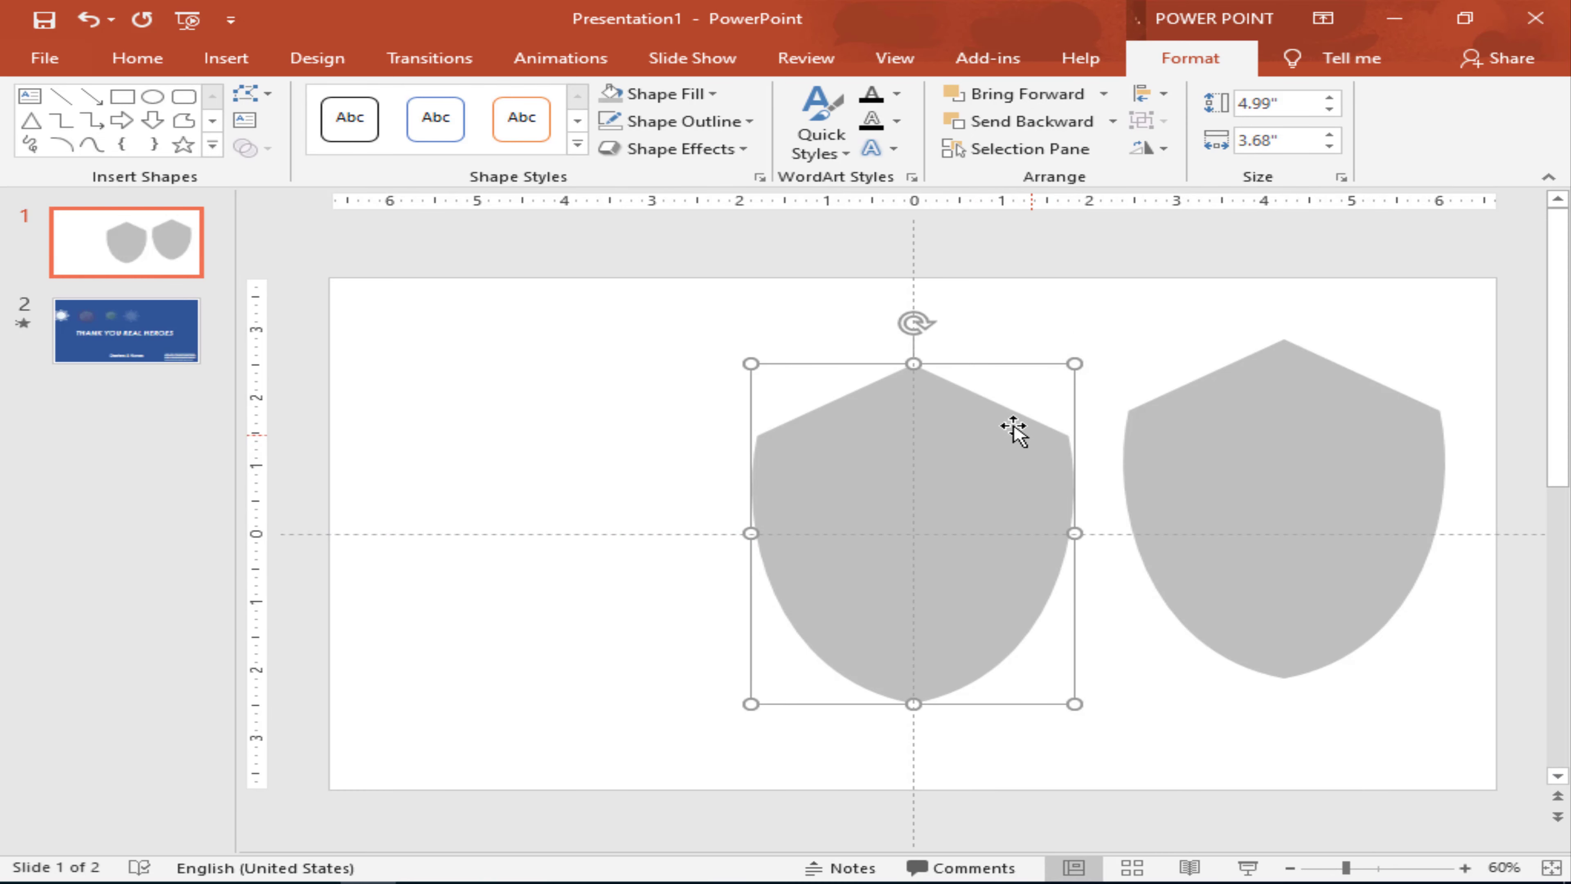
{"action": "right_click", "coordinate": [983, 437]}
{"action": "left_click", "coordinate": [1082, 833]}
{"action": "left_click", "coordinate": [1200, 438]}
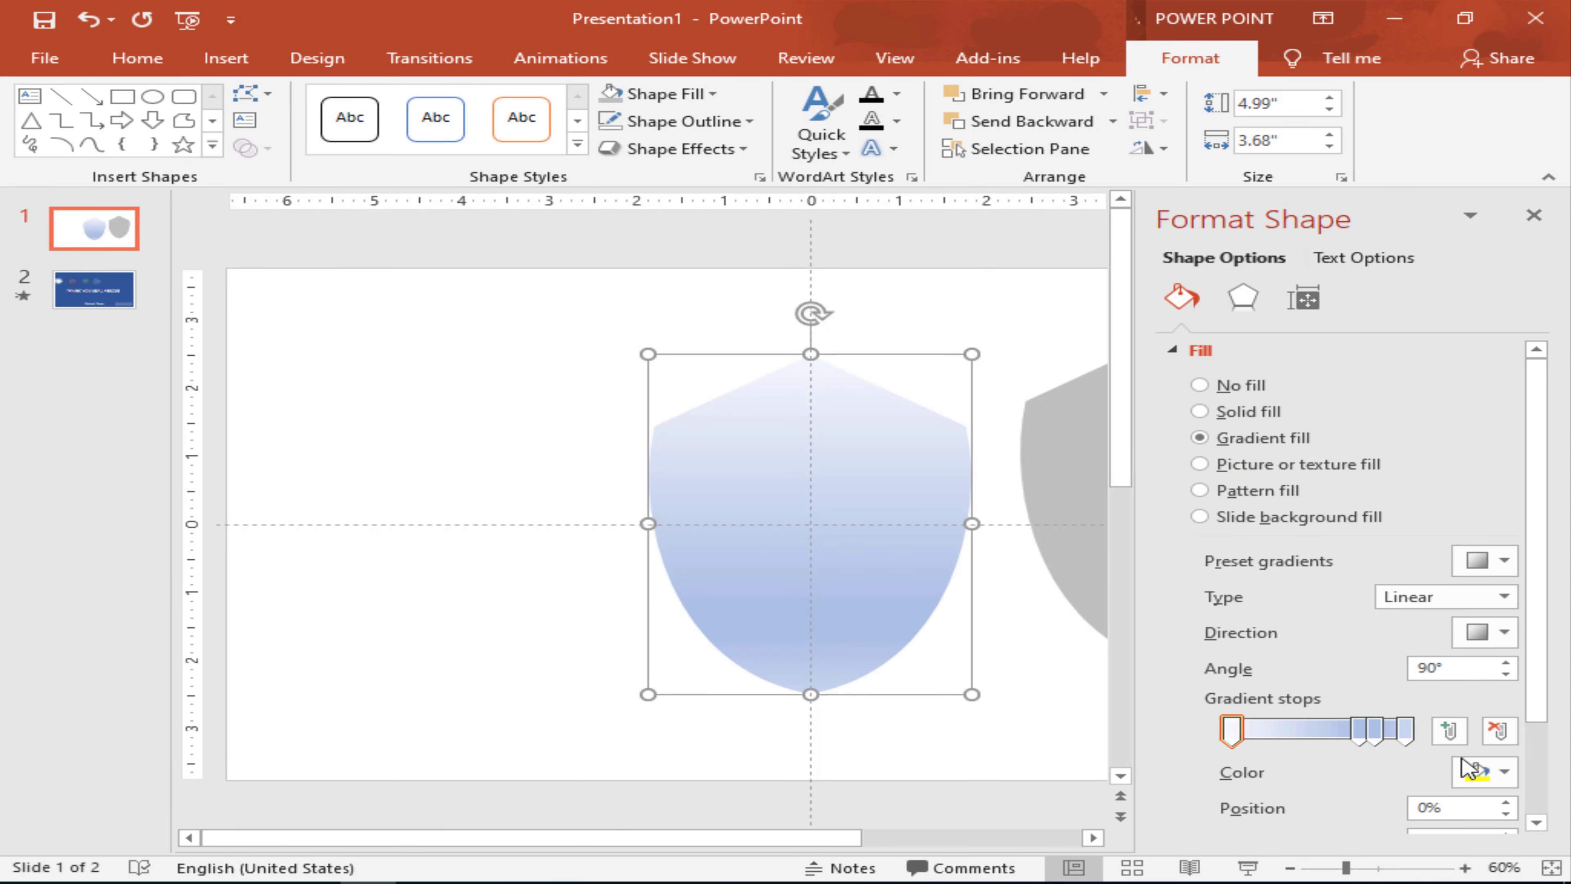
Step: Set the left shield's gradient stops to grey and white, shifting the white band lower
{"action": "left_click_drag", "start_coordinate": [1361, 731], "coordinate": [1261, 734]}
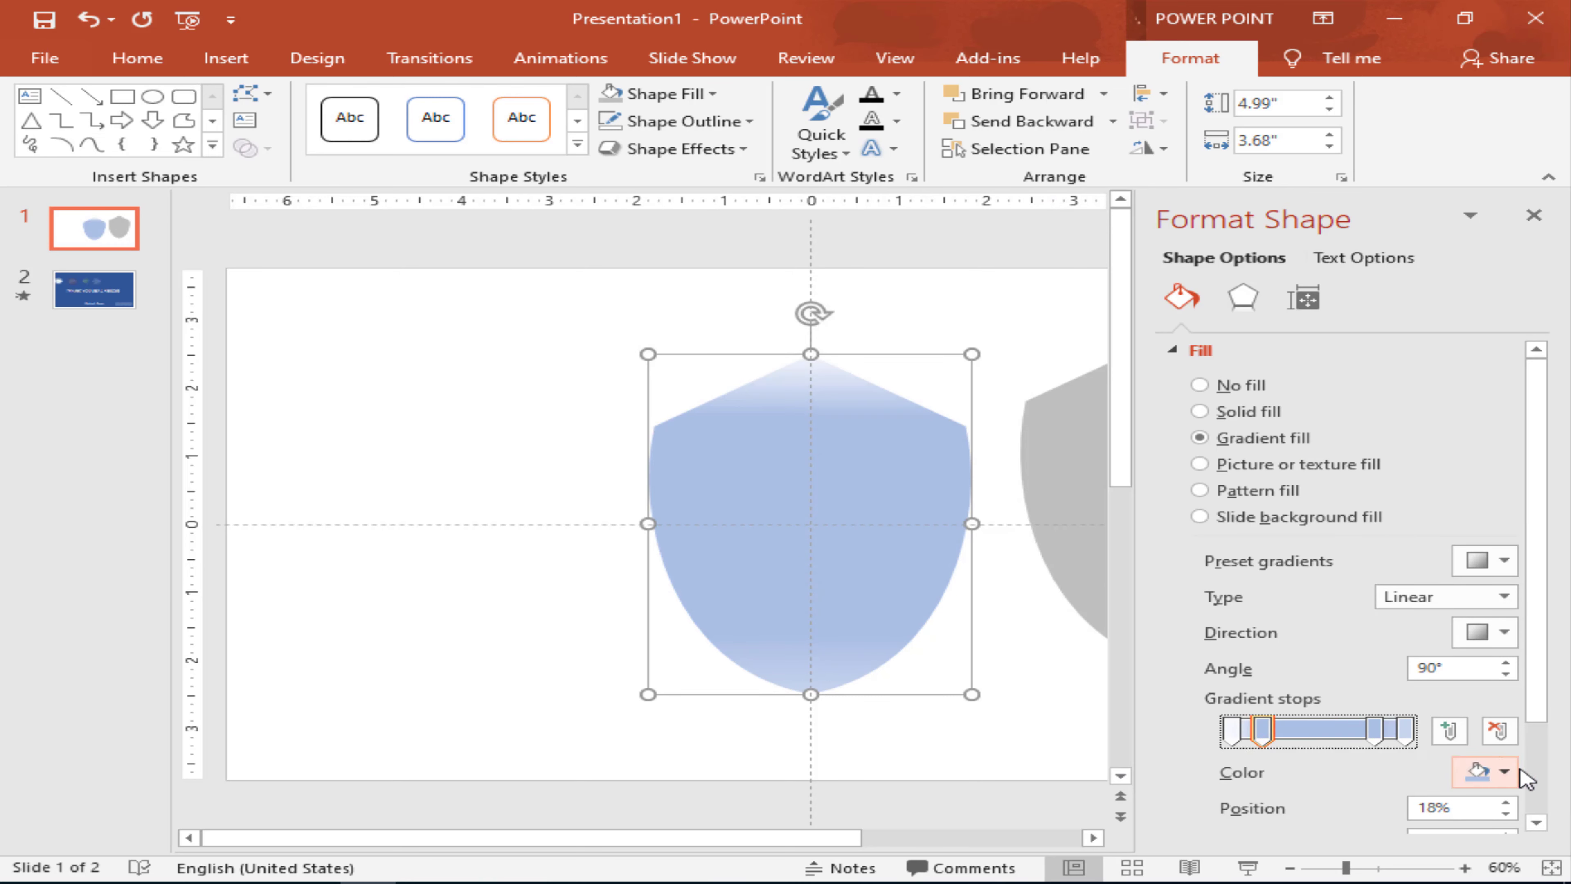
{"action": "left_click", "coordinate": [1491, 770]}
{"action": "left_click", "coordinate": [1322, 617]}
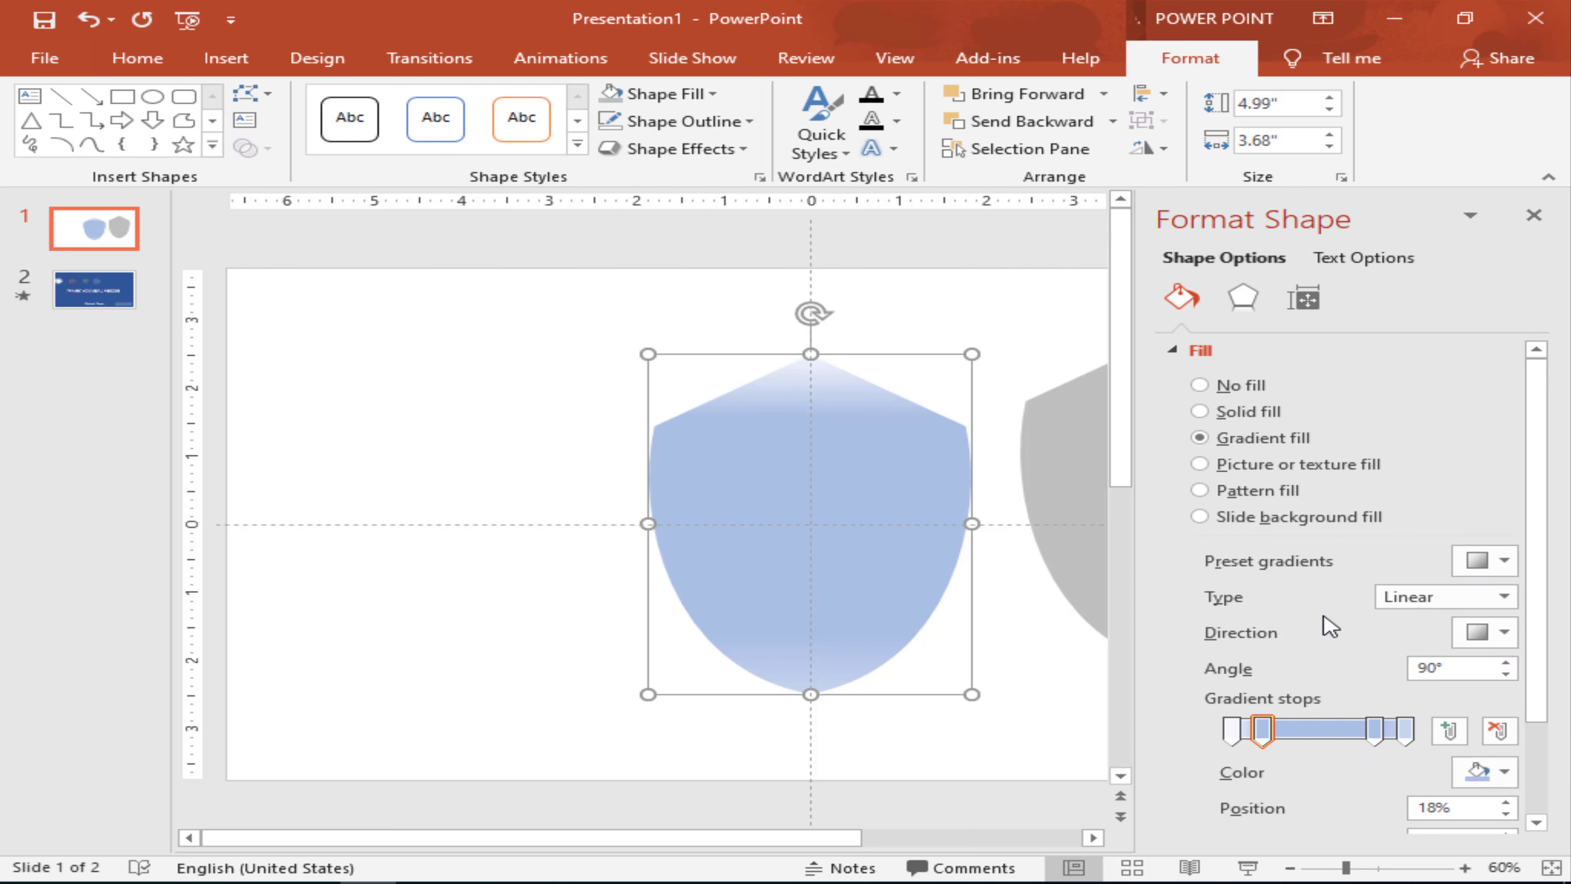
{"action": "left_click", "coordinate": [1295, 731]}
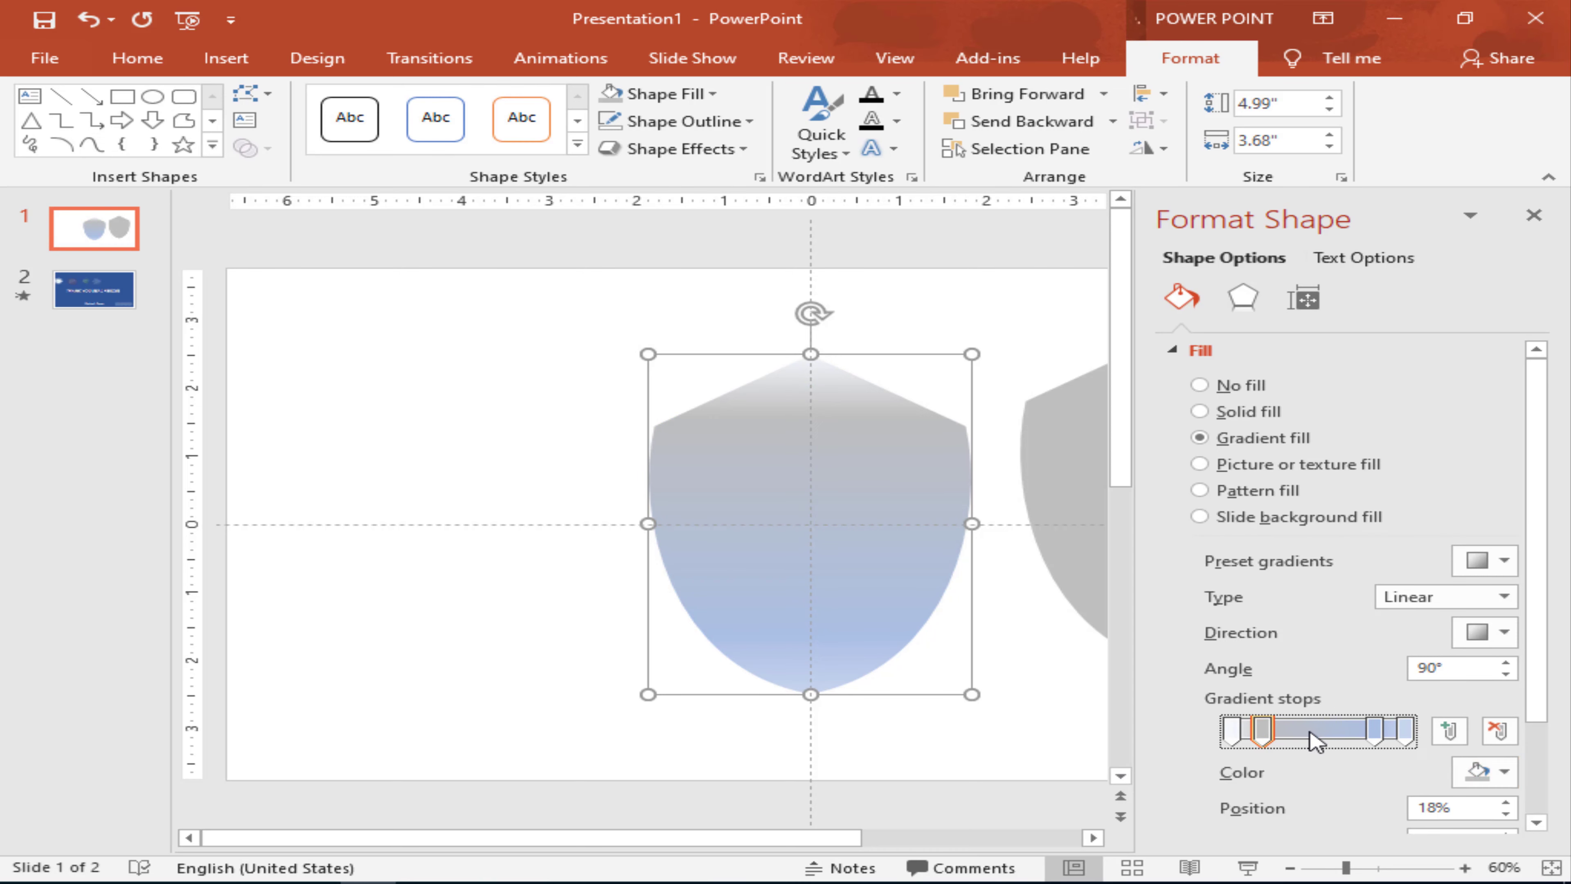
{"action": "left_click", "coordinate": [1491, 770]}
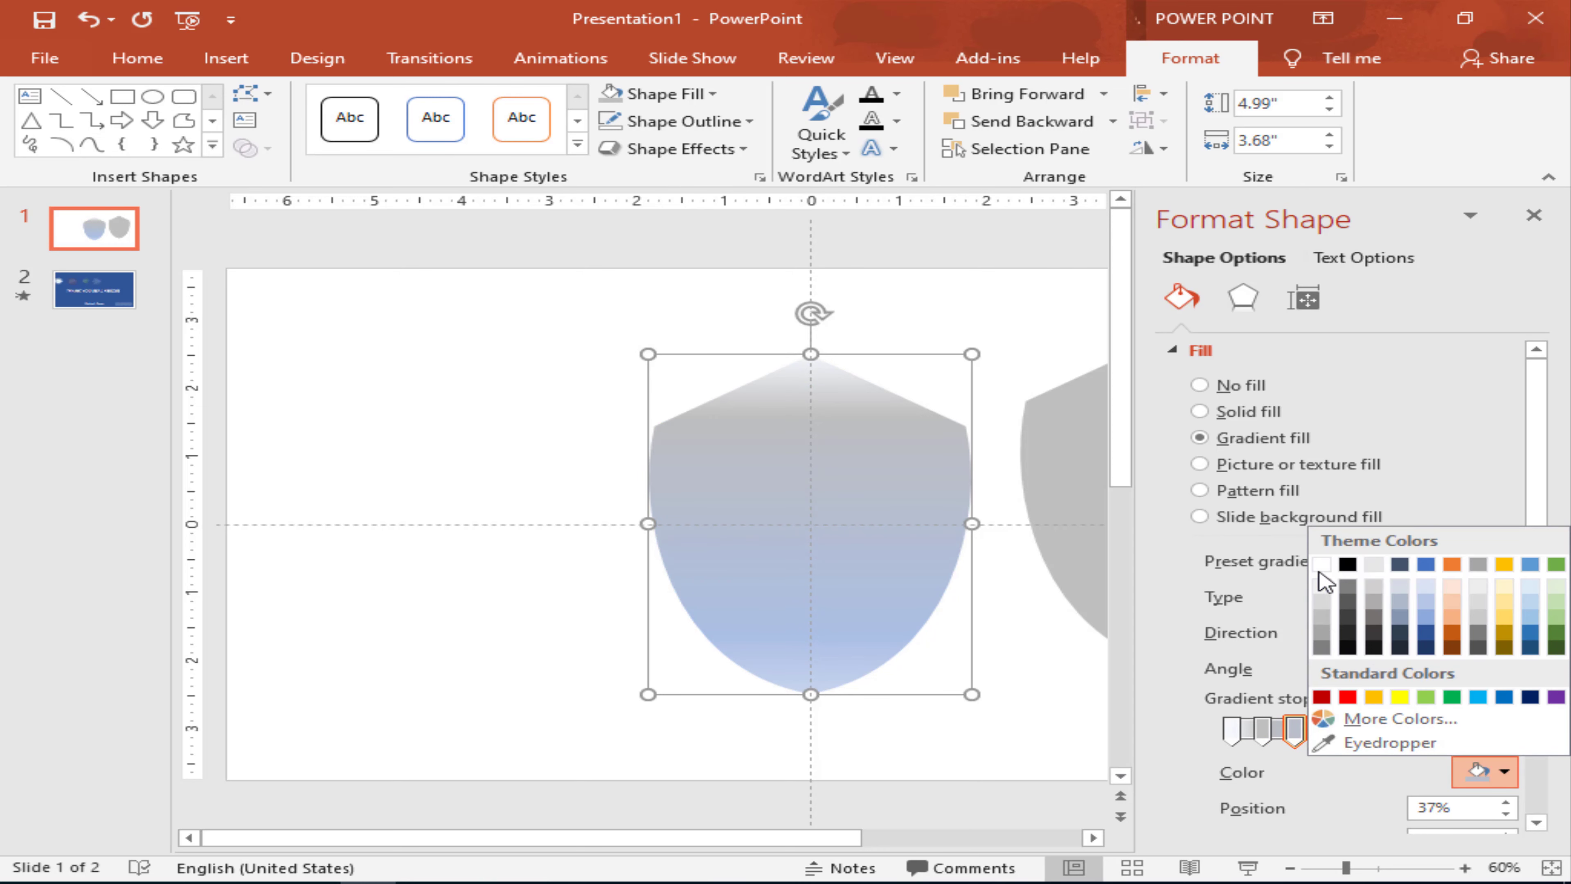
{"action": "left_click", "coordinate": [1322, 564]}
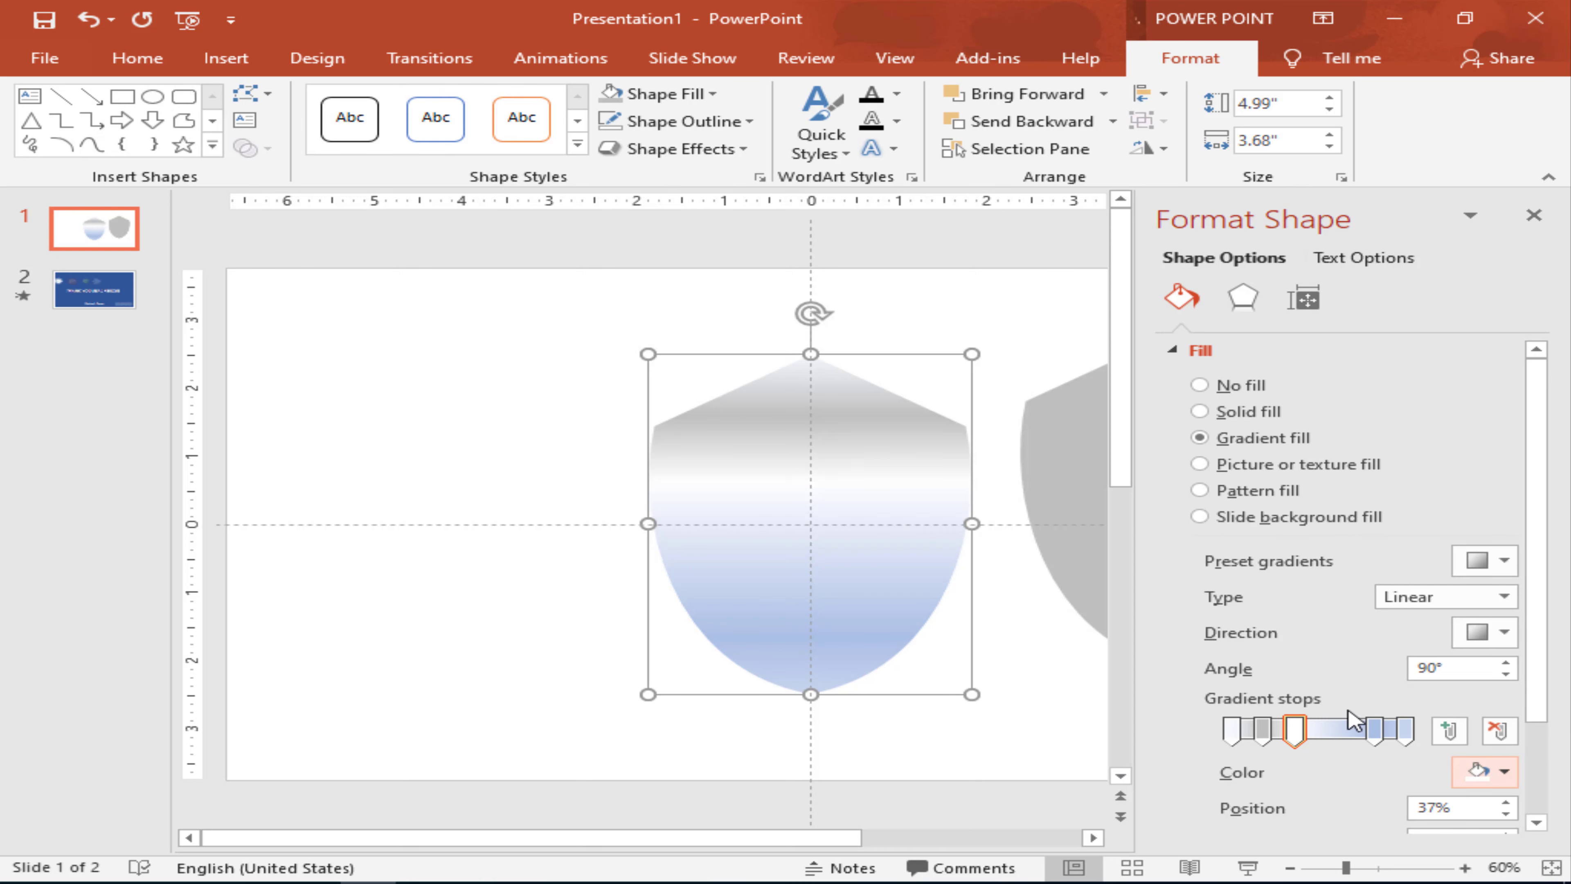
{"action": "left_click_drag", "start_coordinate": [1299, 732], "coordinate": [1366, 742]}
Step: Remove the blue gradient stops and keep the gradient running top to bottom
{"action": "left_click", "coordinate": [1374, 730]}
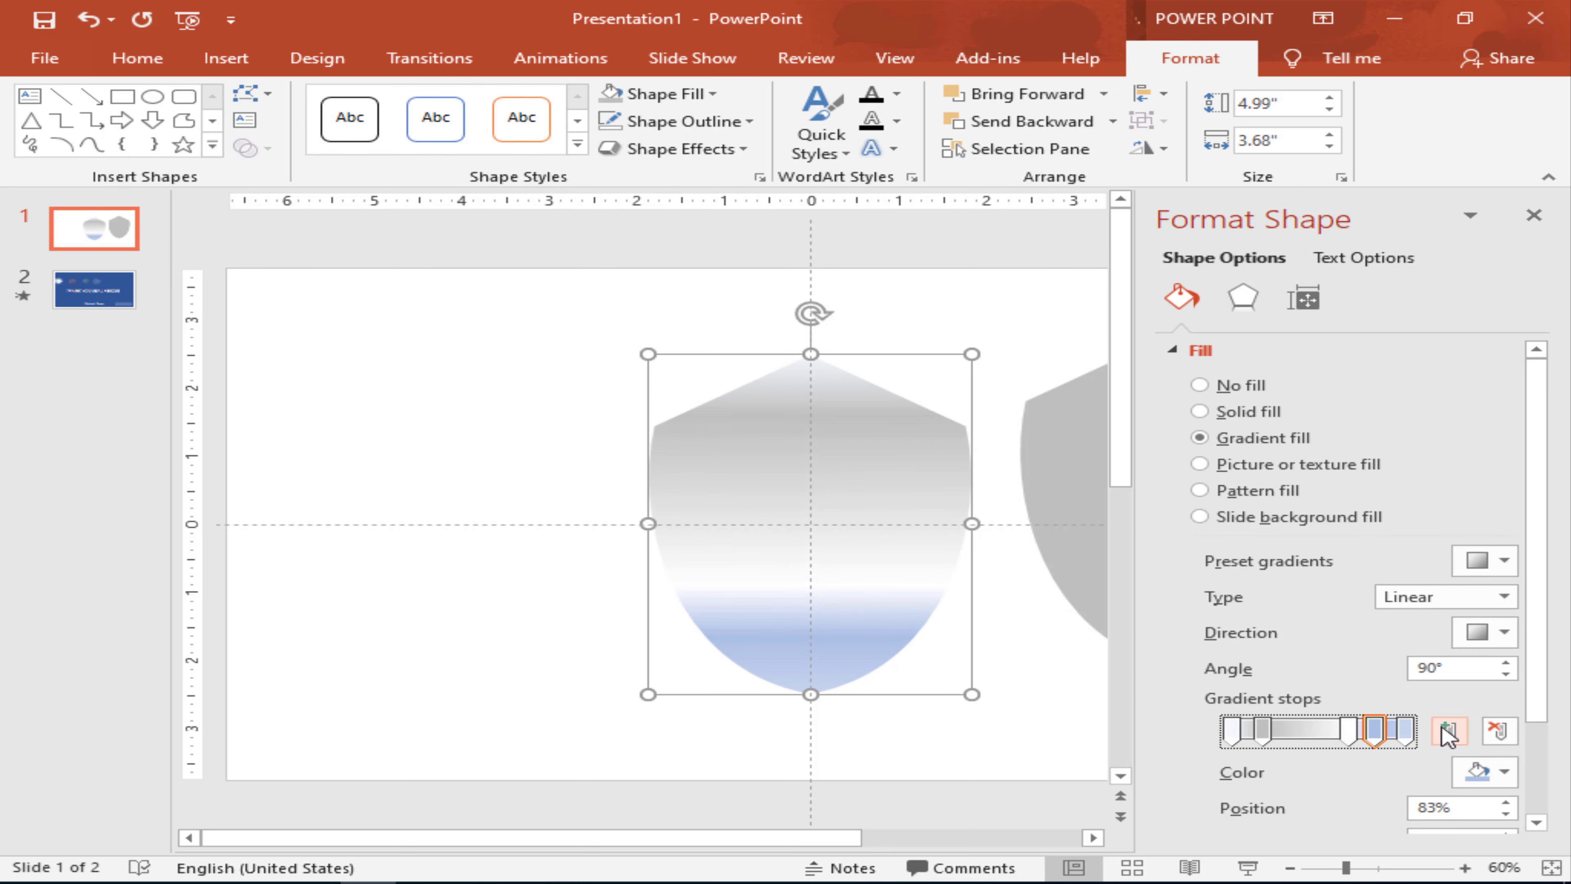
{"action": "left_click", "coordinate": [1498, 730]}
{"action": "left_click", "coordinate": [1498, 731]}
{"action": "left_click", "coordinate": [1404, 730]}
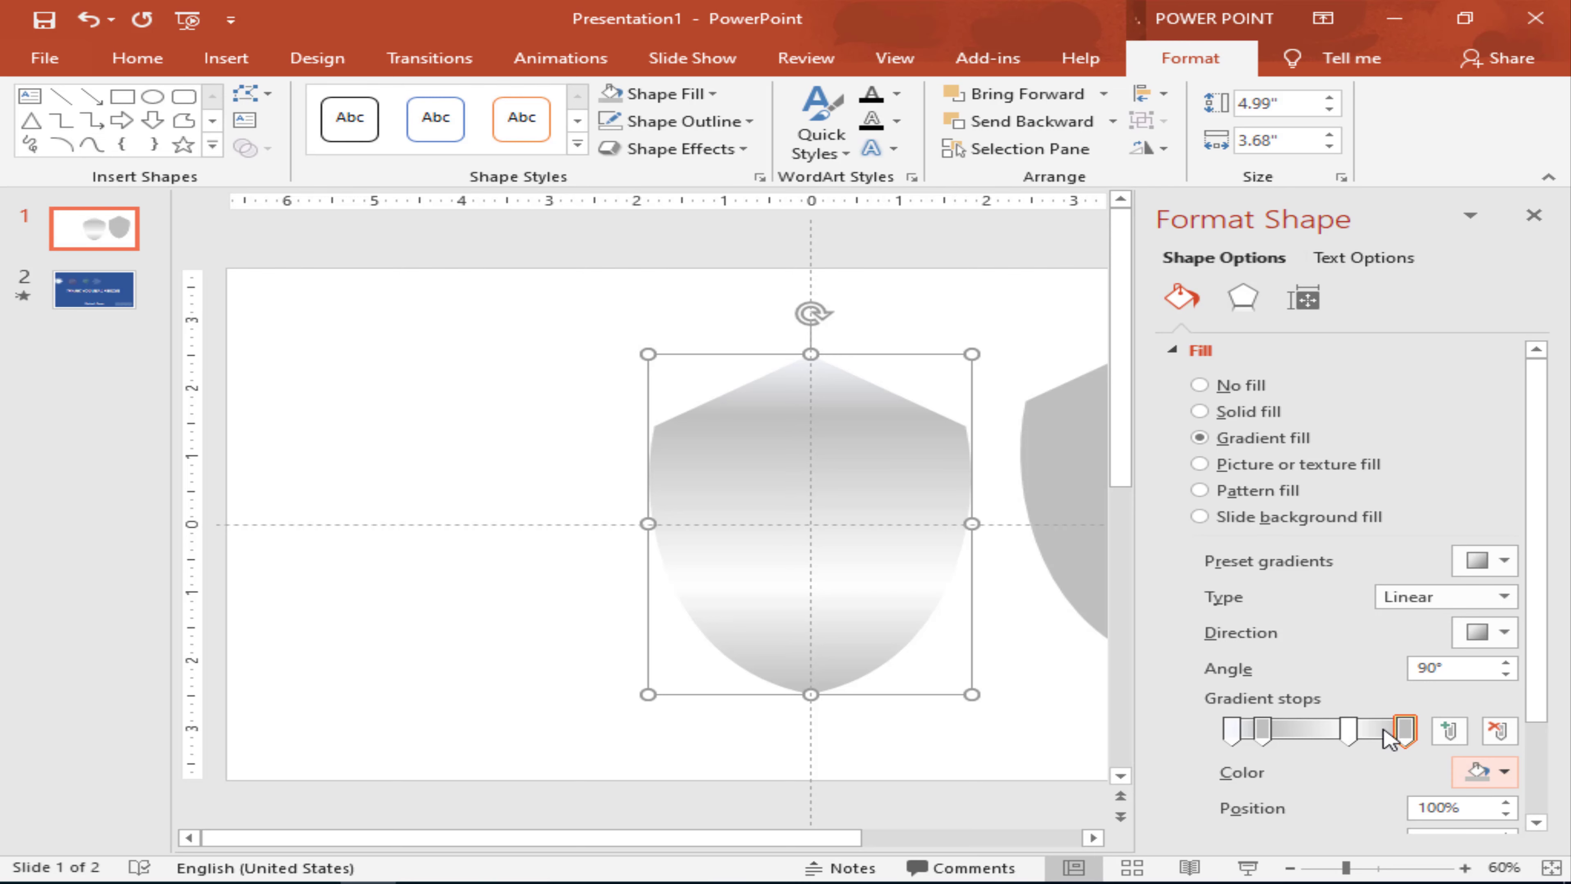
{"action": "left_click", "coordinate": [1505, 633]}
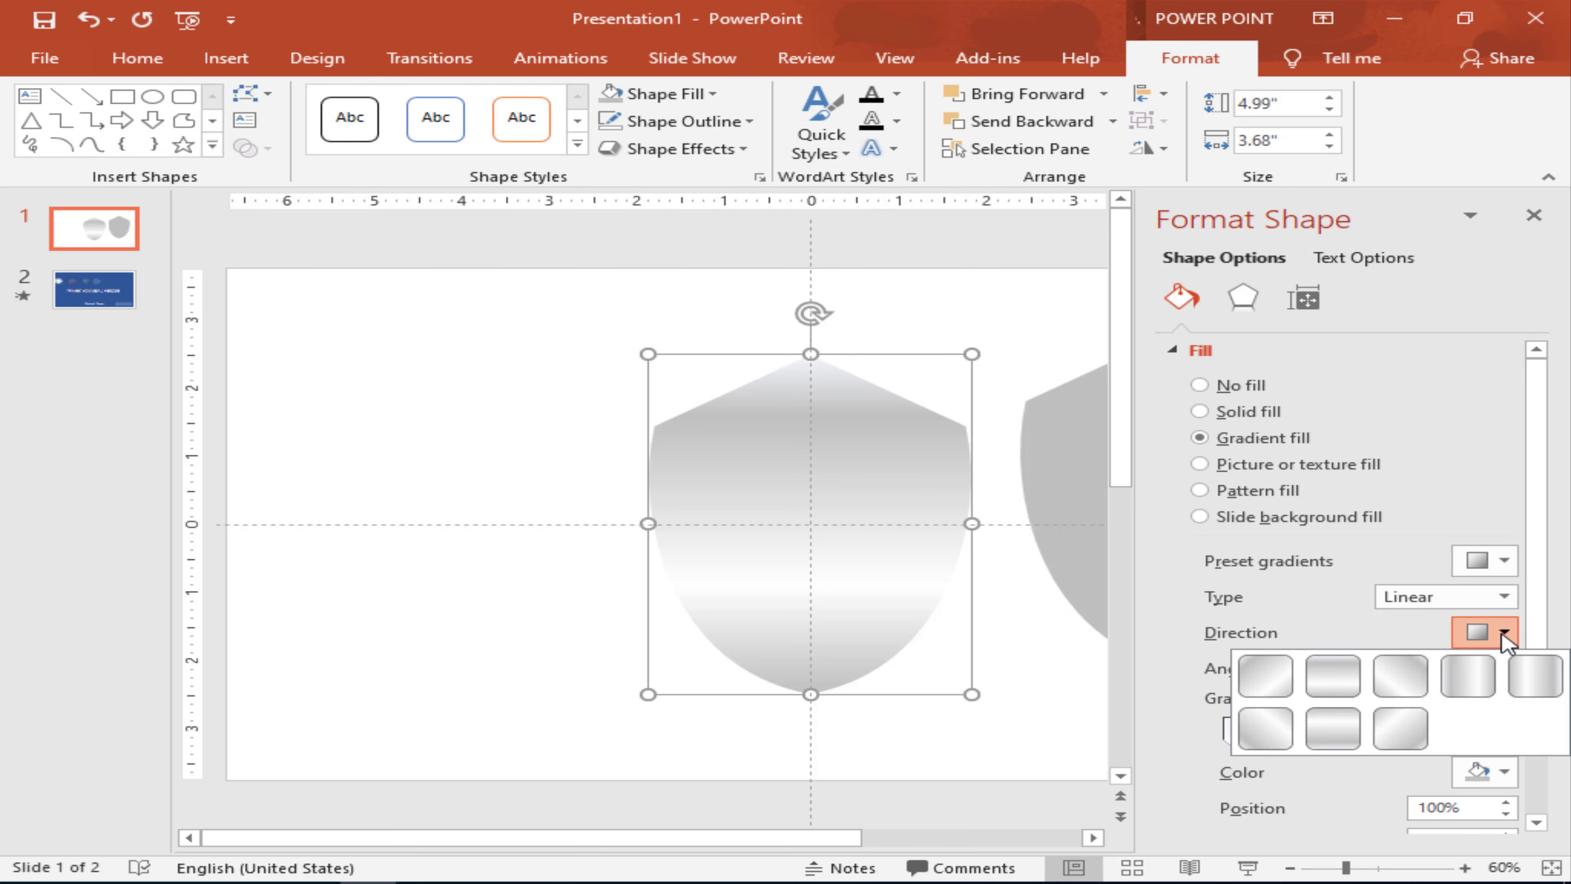
{"action": "left_click", "coordinate": [1469, 677]}
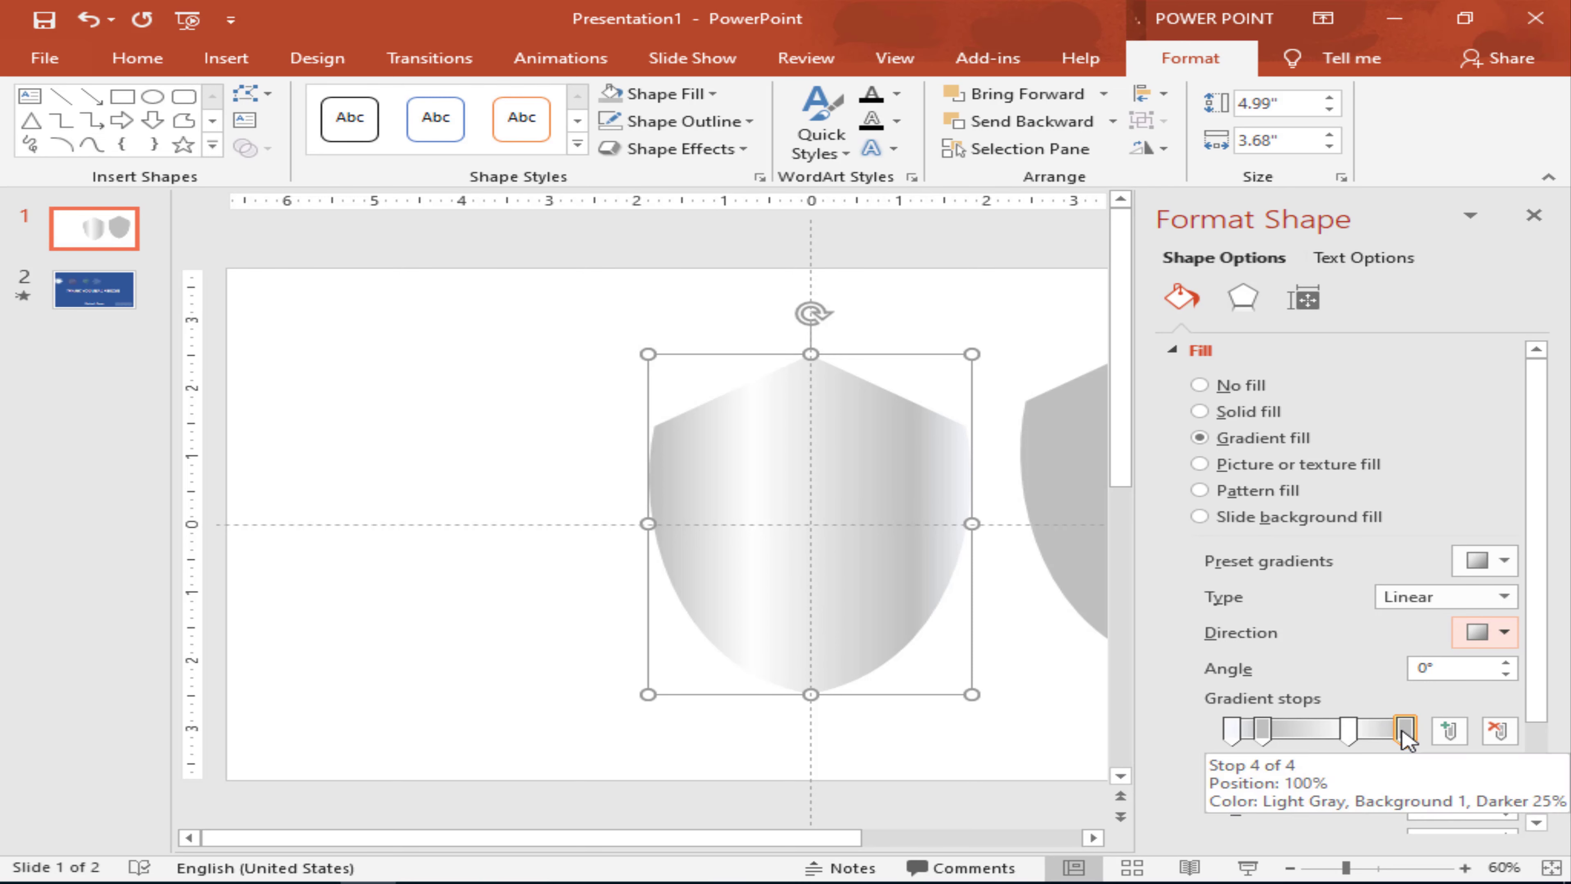
{"action": "left_click", "coordinate": [1504, 631]}
{"action": "left_click", "coordinate": [1333, 675]}
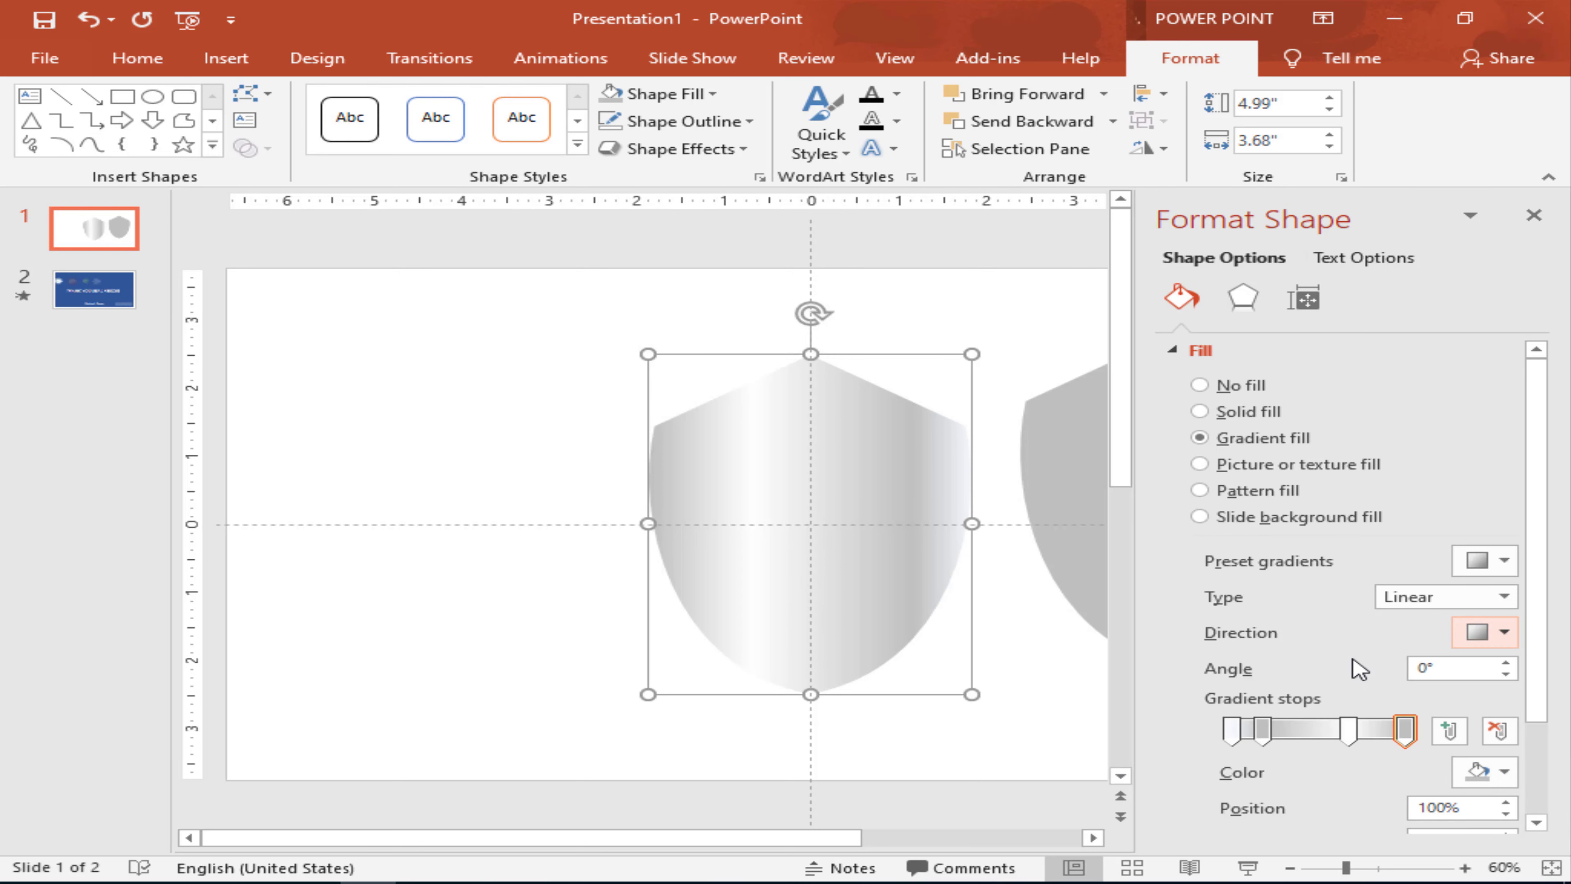
{"action": "left_click", "coordinate": [522, 428]}
{"action": "left_click", "coordinate": [1534, 215]}
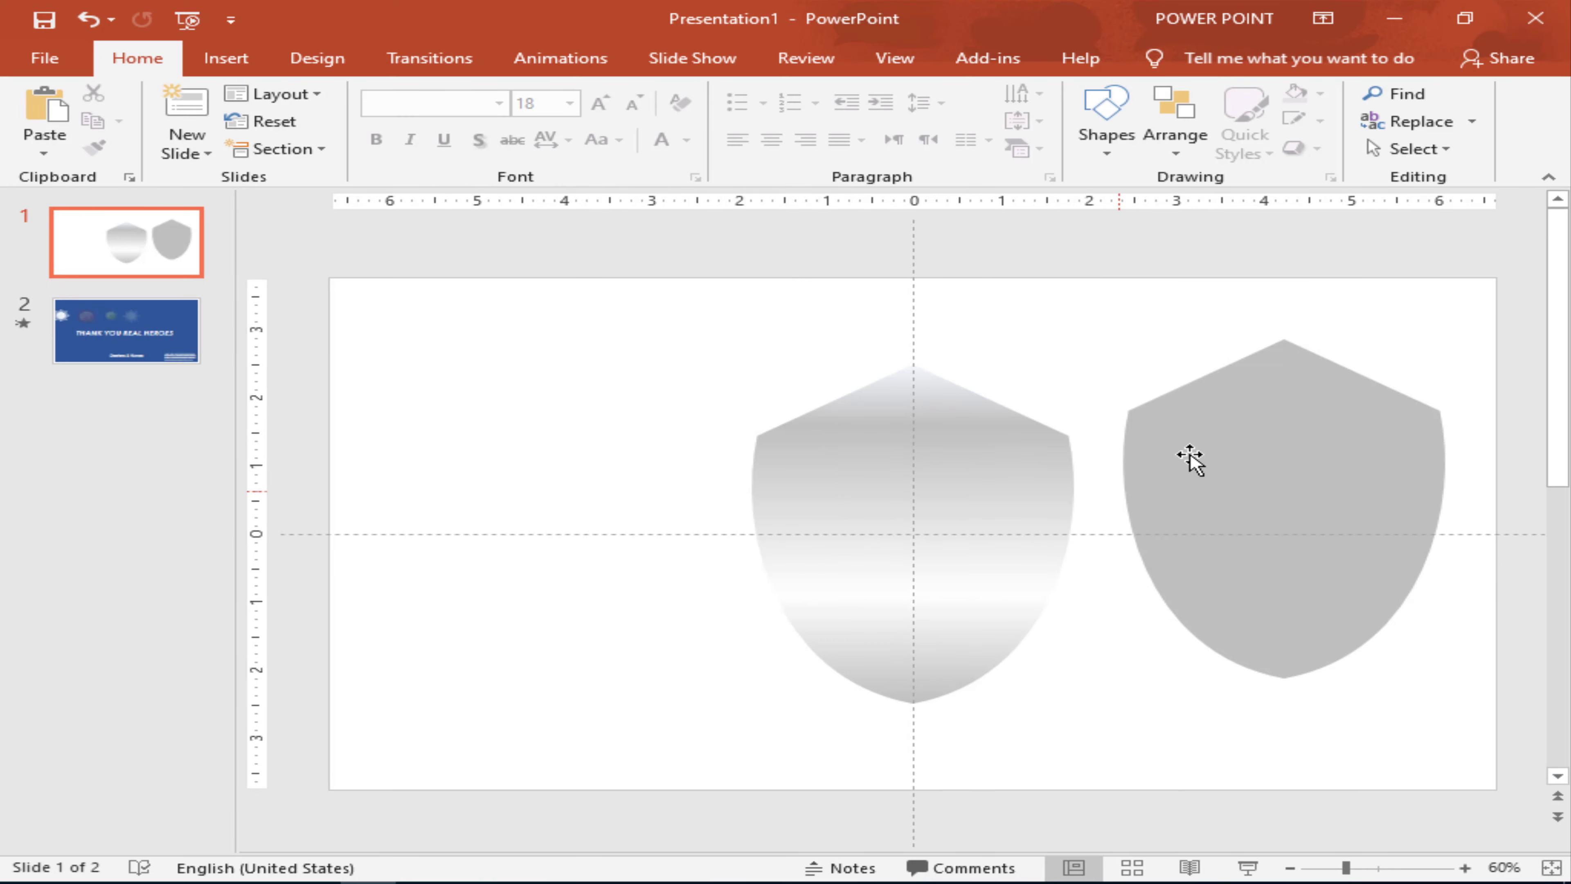
Step: Shrink the plain grey shield and move it on top of the metallic shield
{"action": "left_click", "coordinate": [1190, 458]}
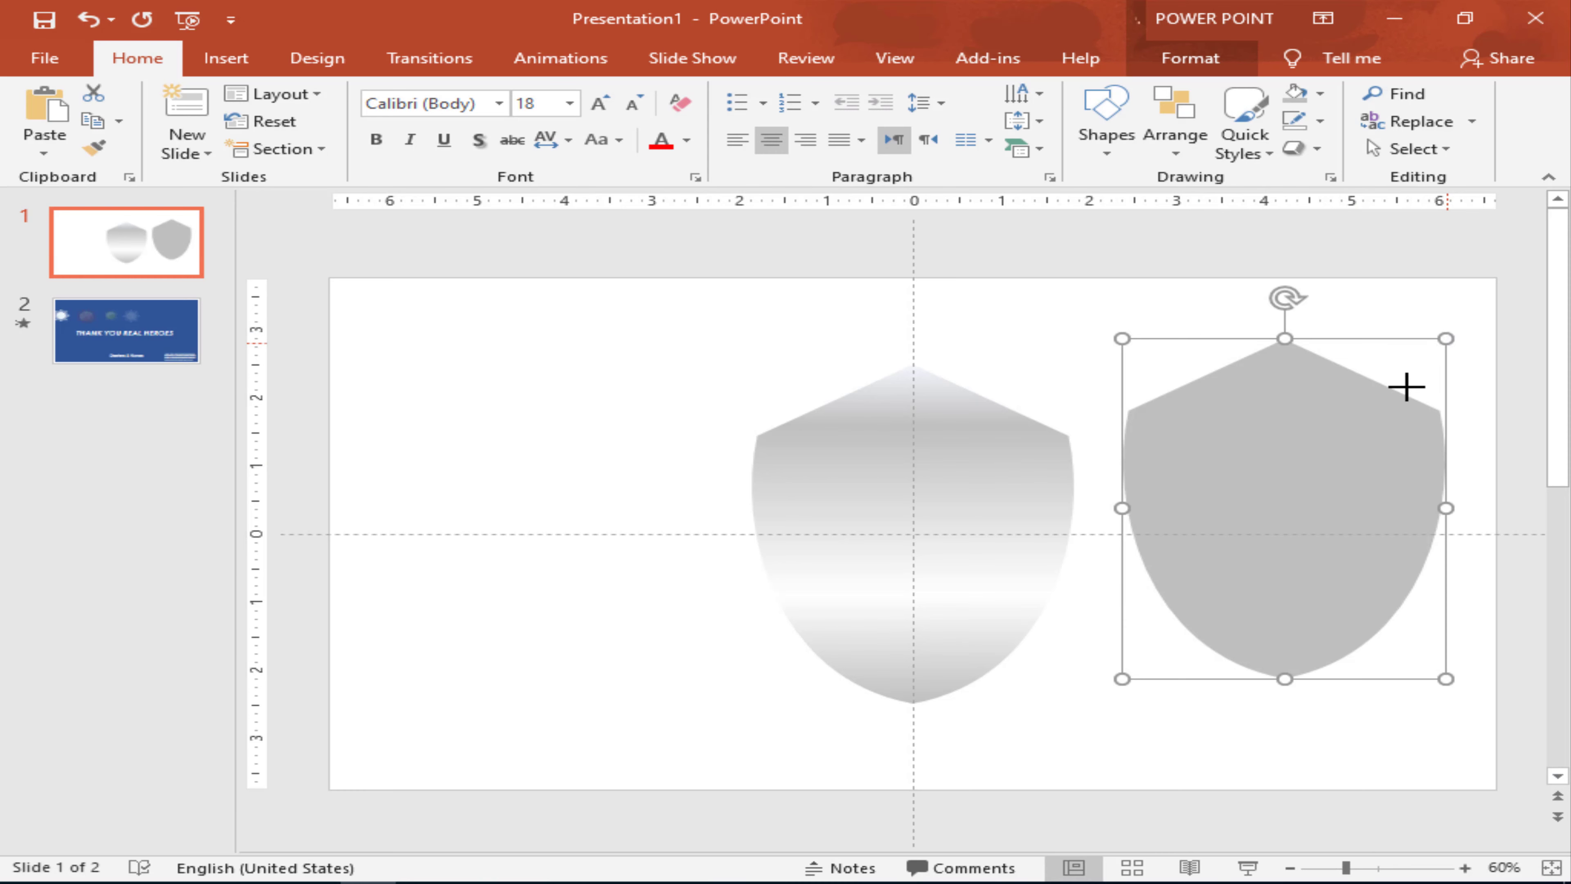
{"action": "left_click_drag", "start_coordinate": [1407, 387], "coordinate": [1367, 413]}
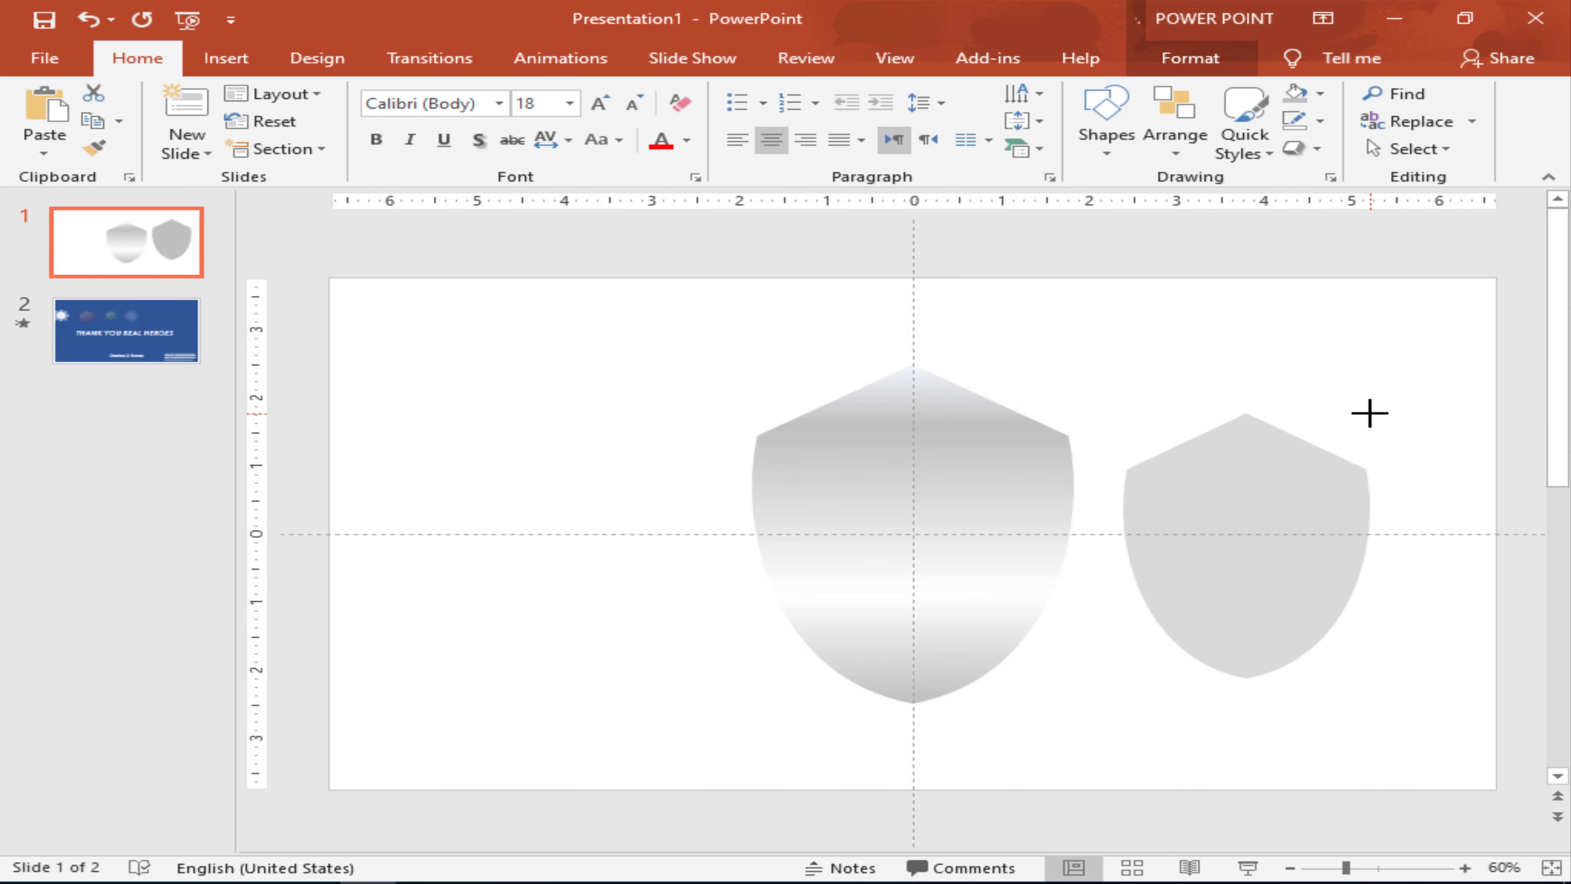
{"action": "left_click_drag", "start_coordinate": [1171, 561], "coordinate": [936, 525]}
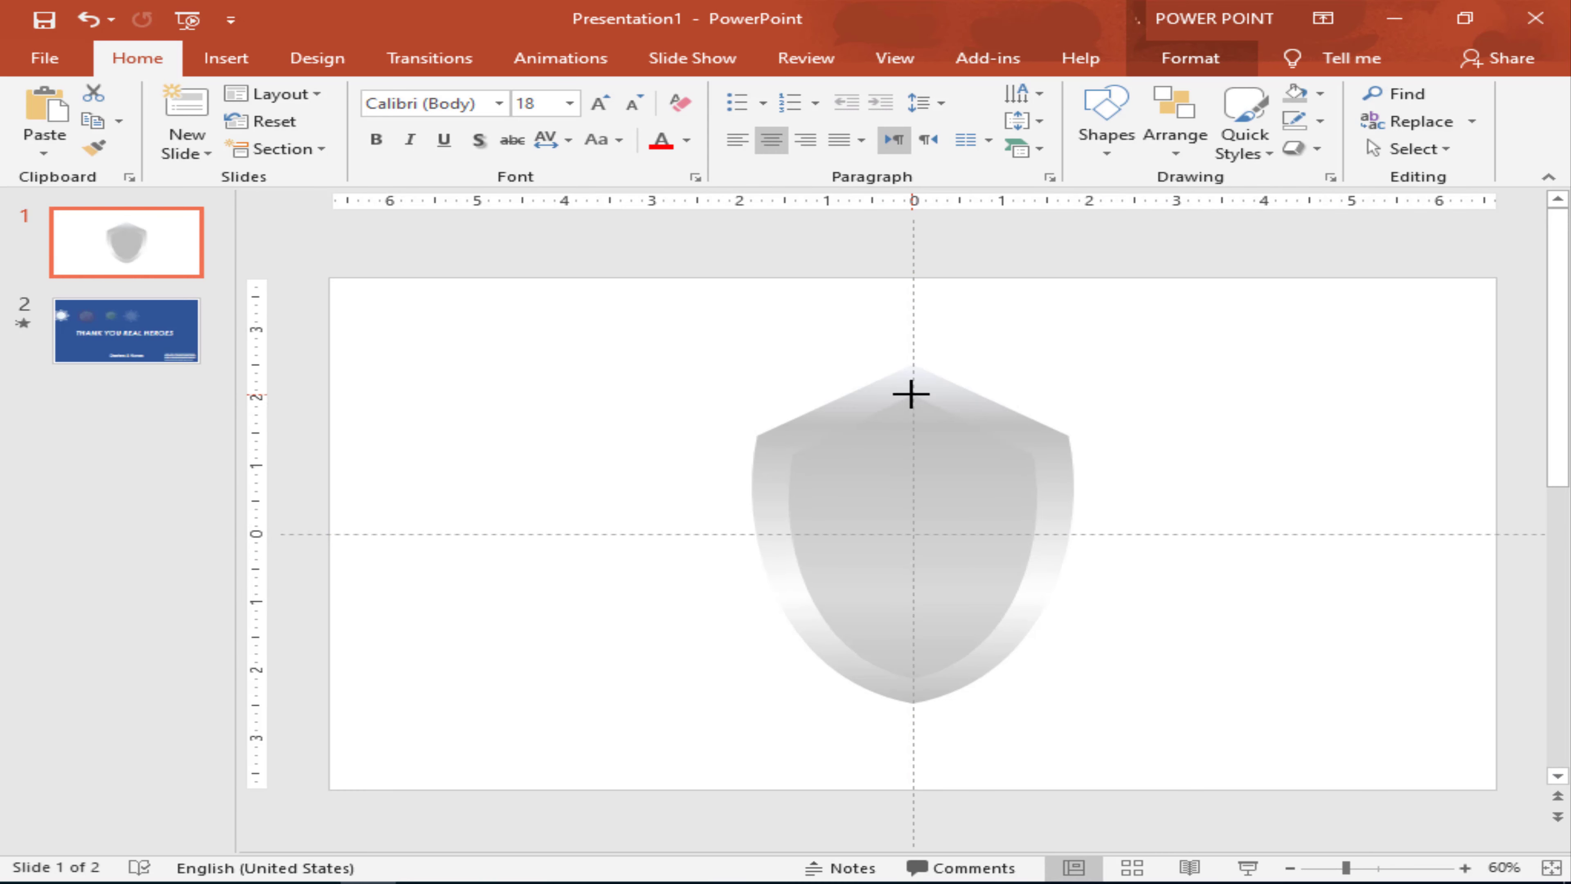
{"action": "left_click_drag", "start_coordinate": [910, 394], "coordinate": [1038, 679]}
{"action": "left_click_drag", "start_coordinate": [1046, 534], "coordinate": [1051, 534]}
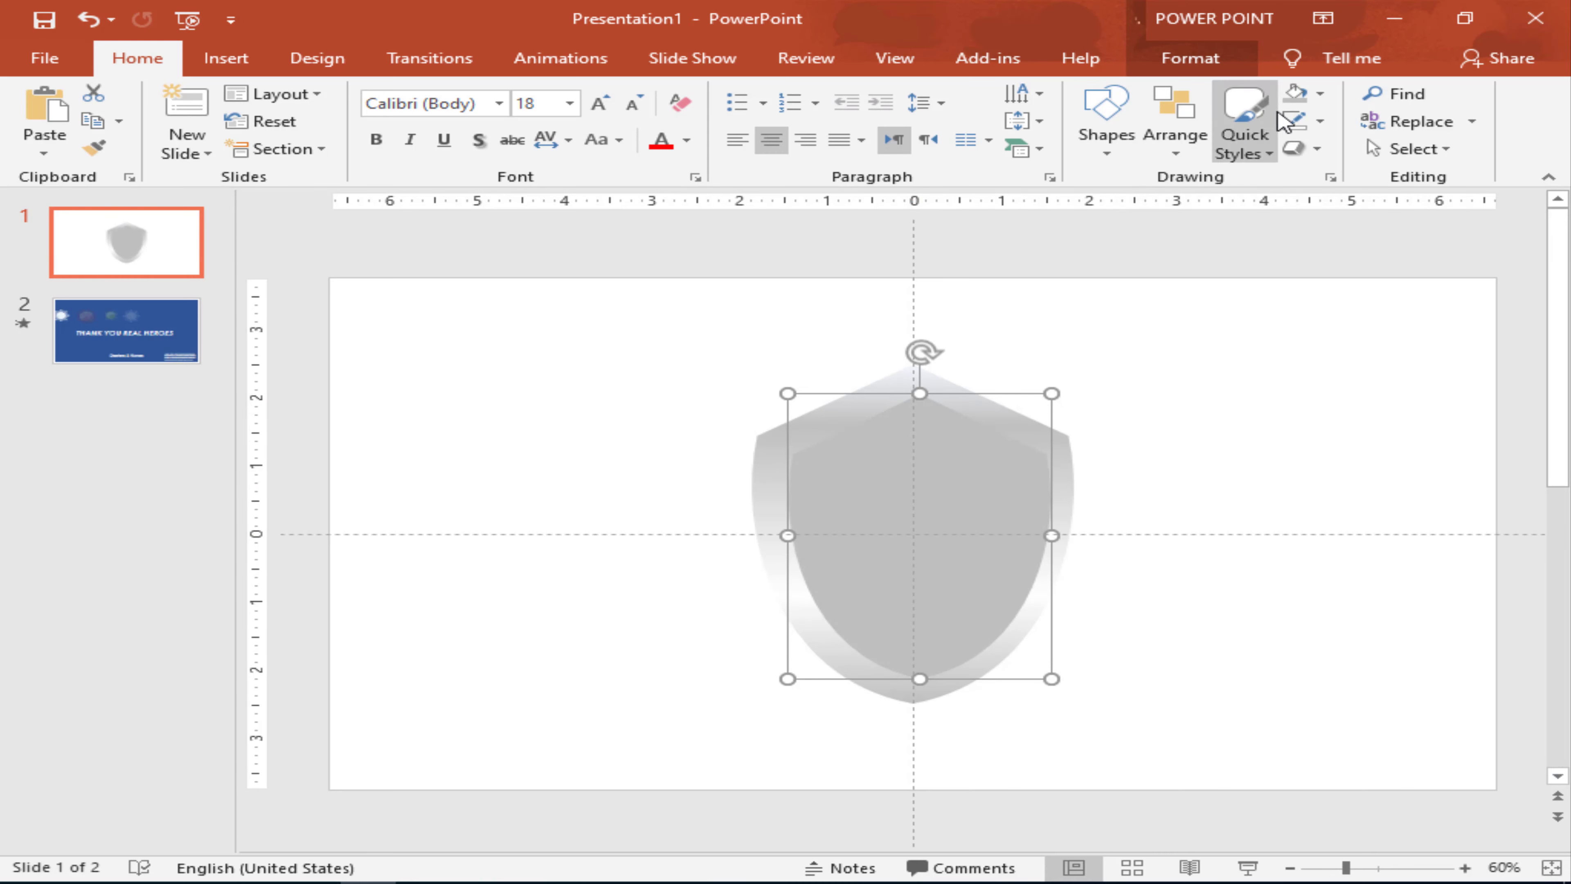
{"action": "left_click", "coordinate": [1190, 57]}
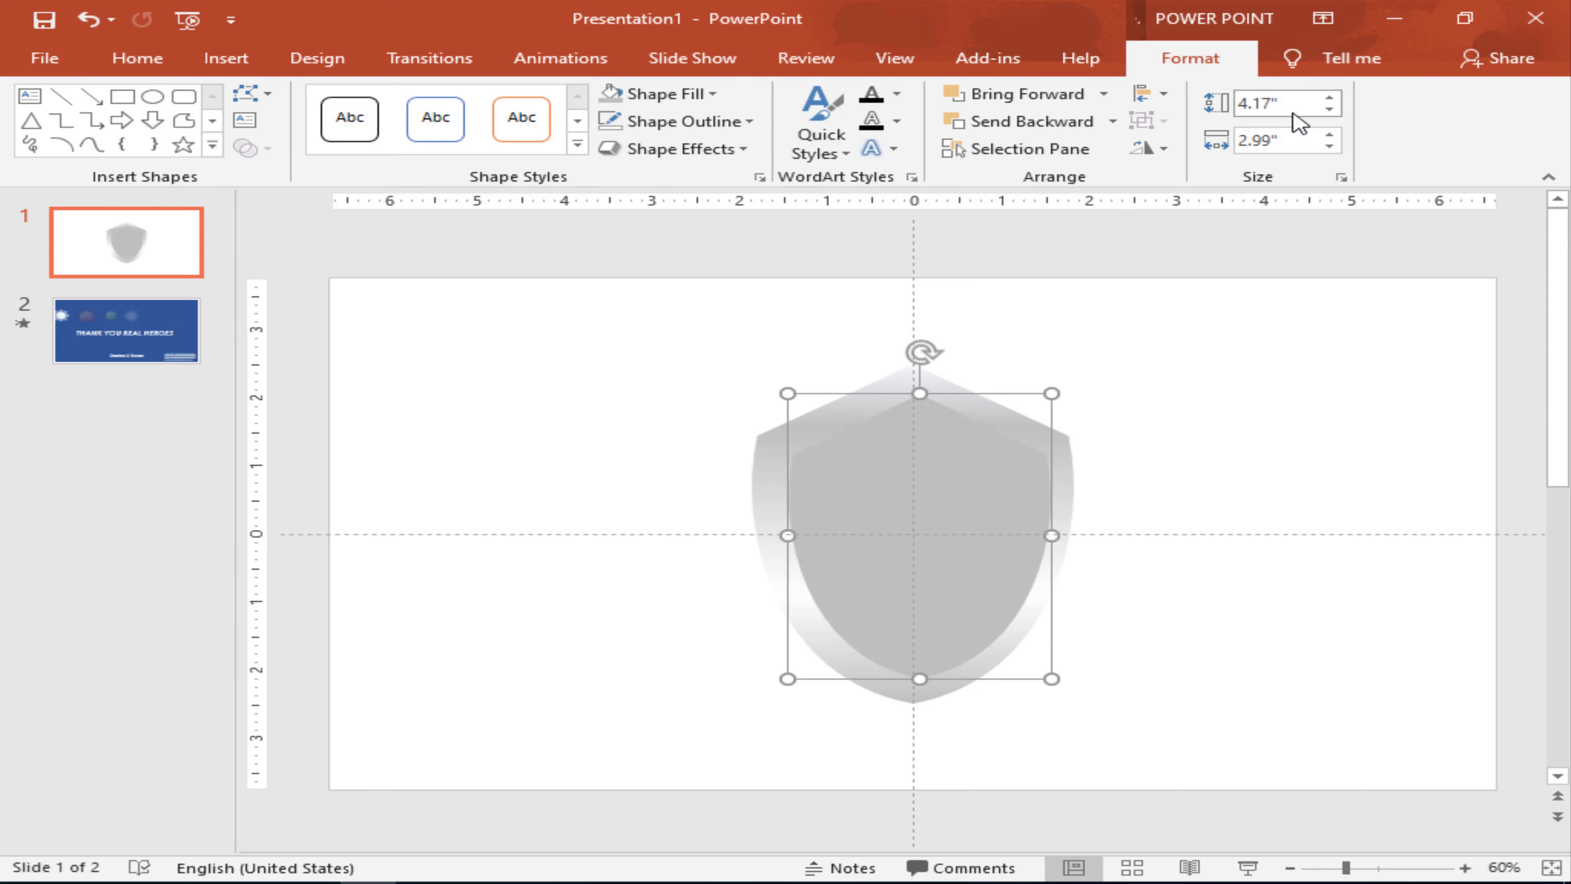
{"action": "left_click", "coordinate": [1162, 96]}
{"action": "left_click", "coordinate": [1194, 151]}
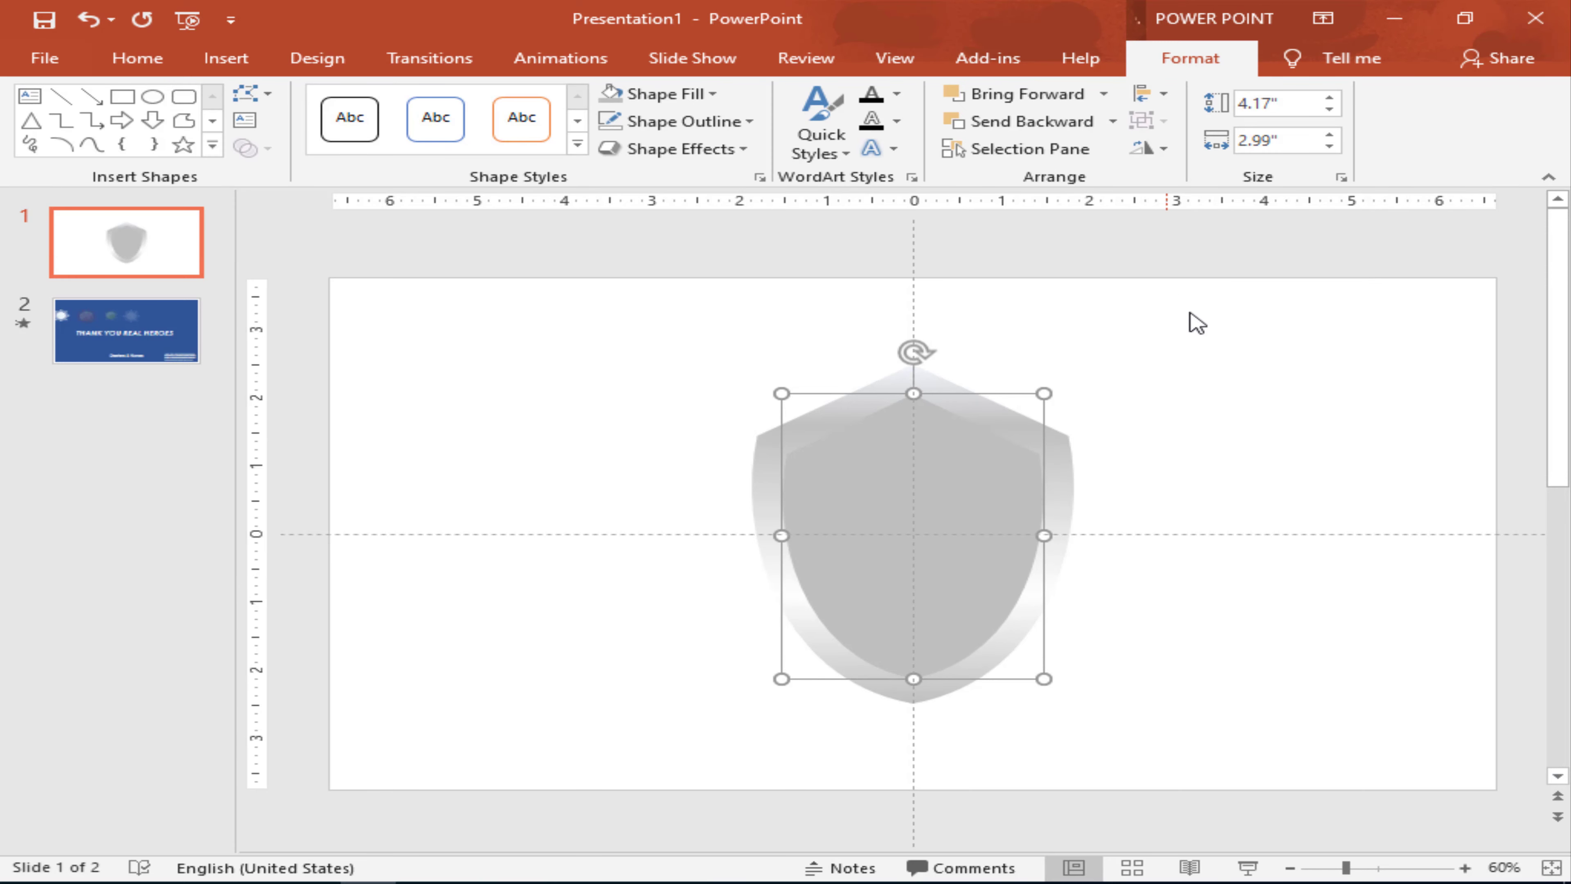
{"action": "left_click", "coordinate": [1225, 336]}
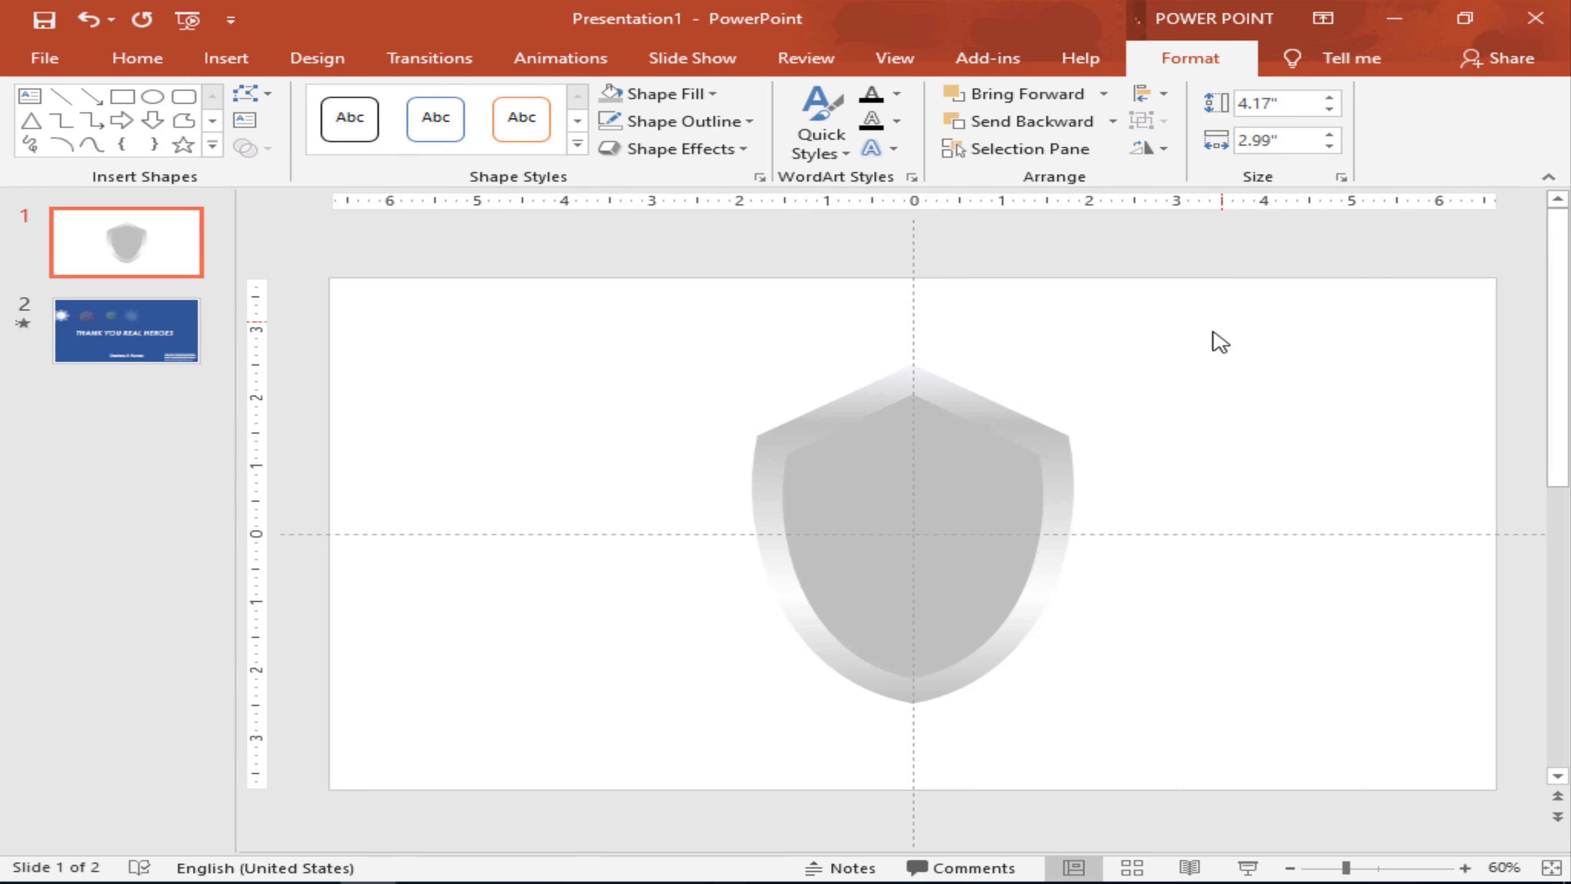
{"action": "key", "text": "ctrl+z"}
Step: Resize the inner shield to 4.4" by 3.15" and centre it horizontally and vertically
{"action": "left_click_drag", "start_coordinate": [911, 378], "coordinate": [911, 376]}
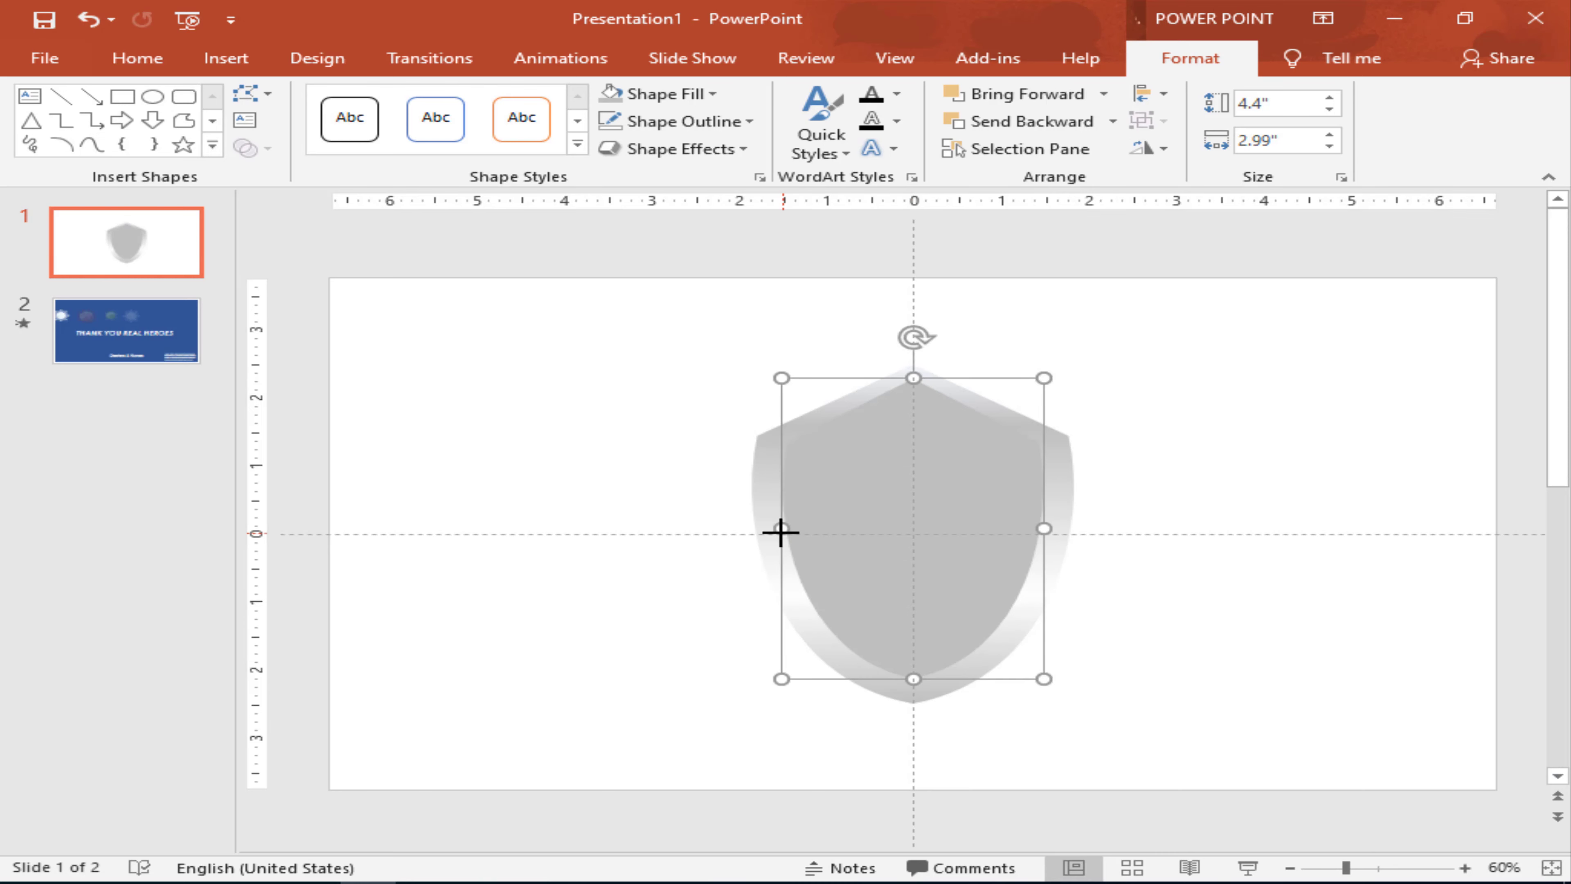
{"action": "left_click_drag", "start_coordinate": [779, 534], "coordinate": [770, 532]}
{"action": "left_click", "coordinate": [964, 383]}
{"action": "left_click", "coordinate": [1144, 93]}
{"action": "left_click", "coordinate": [1202, 154]}
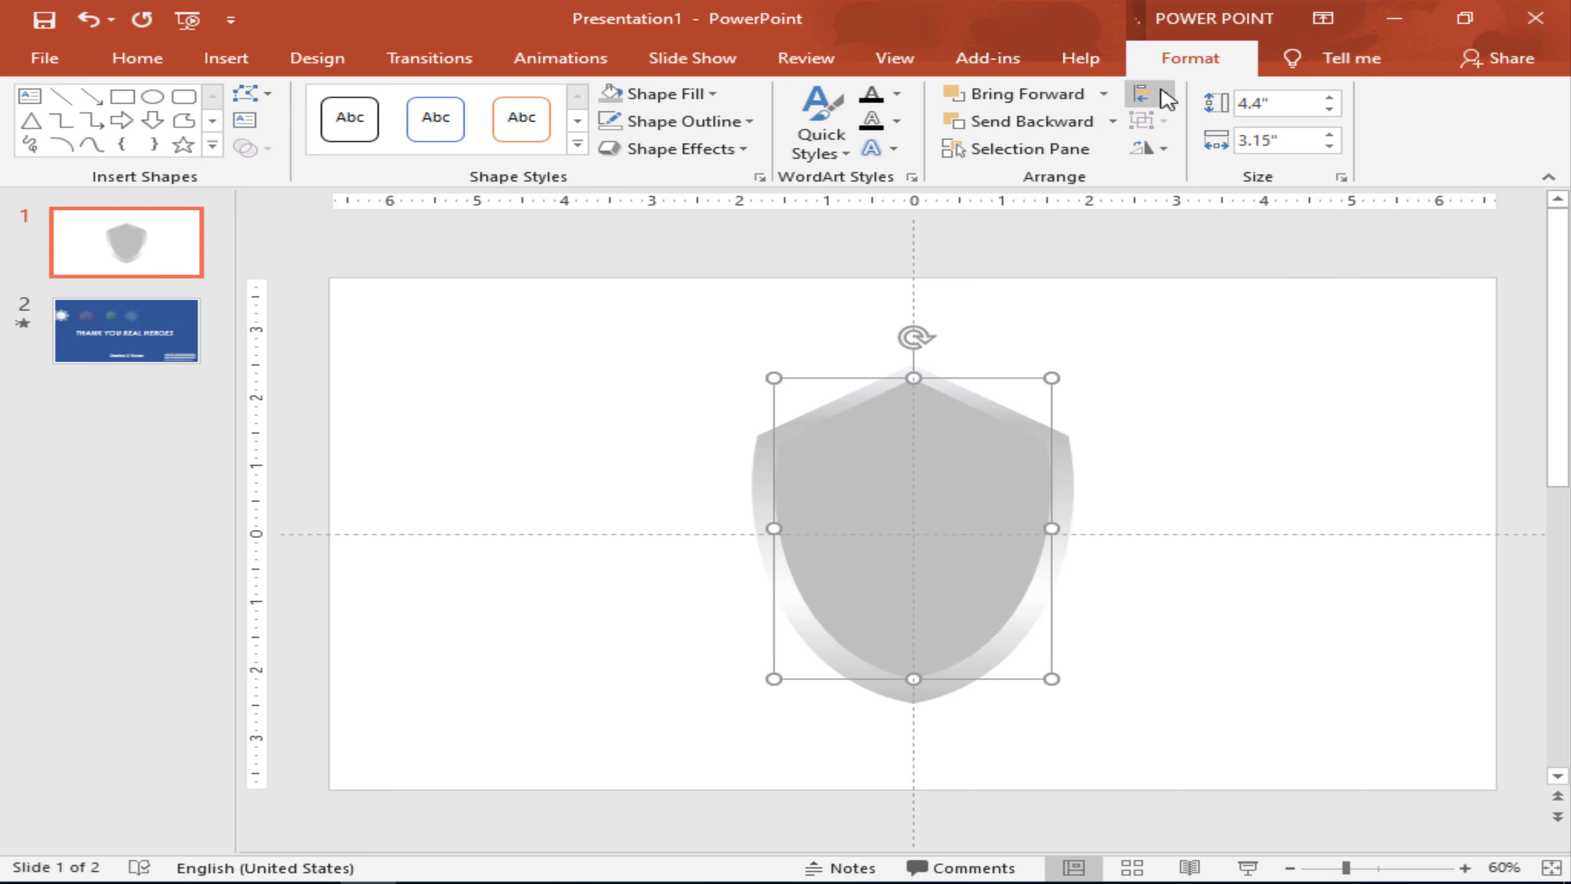
{"action": "left_click", "coordinate": [1166, 96]}
{"action": "left_click", "coordinate": [1212, 240]}
{"action": "left_click", "coordinate": [1227, 369]}
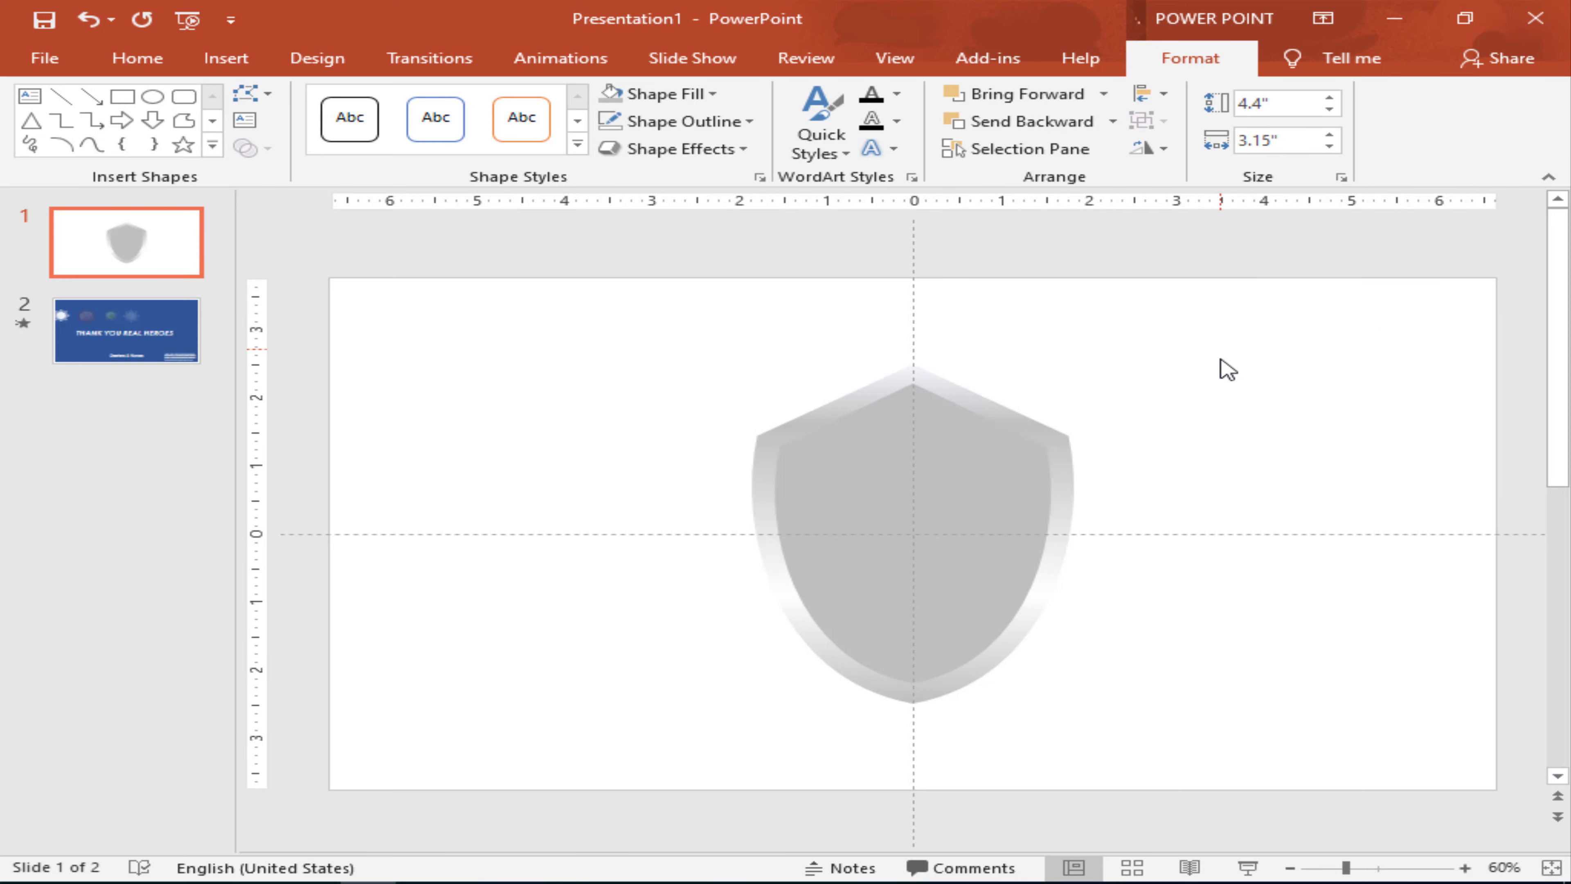
{"action": "left_click", "coordinate": [975, 491]}
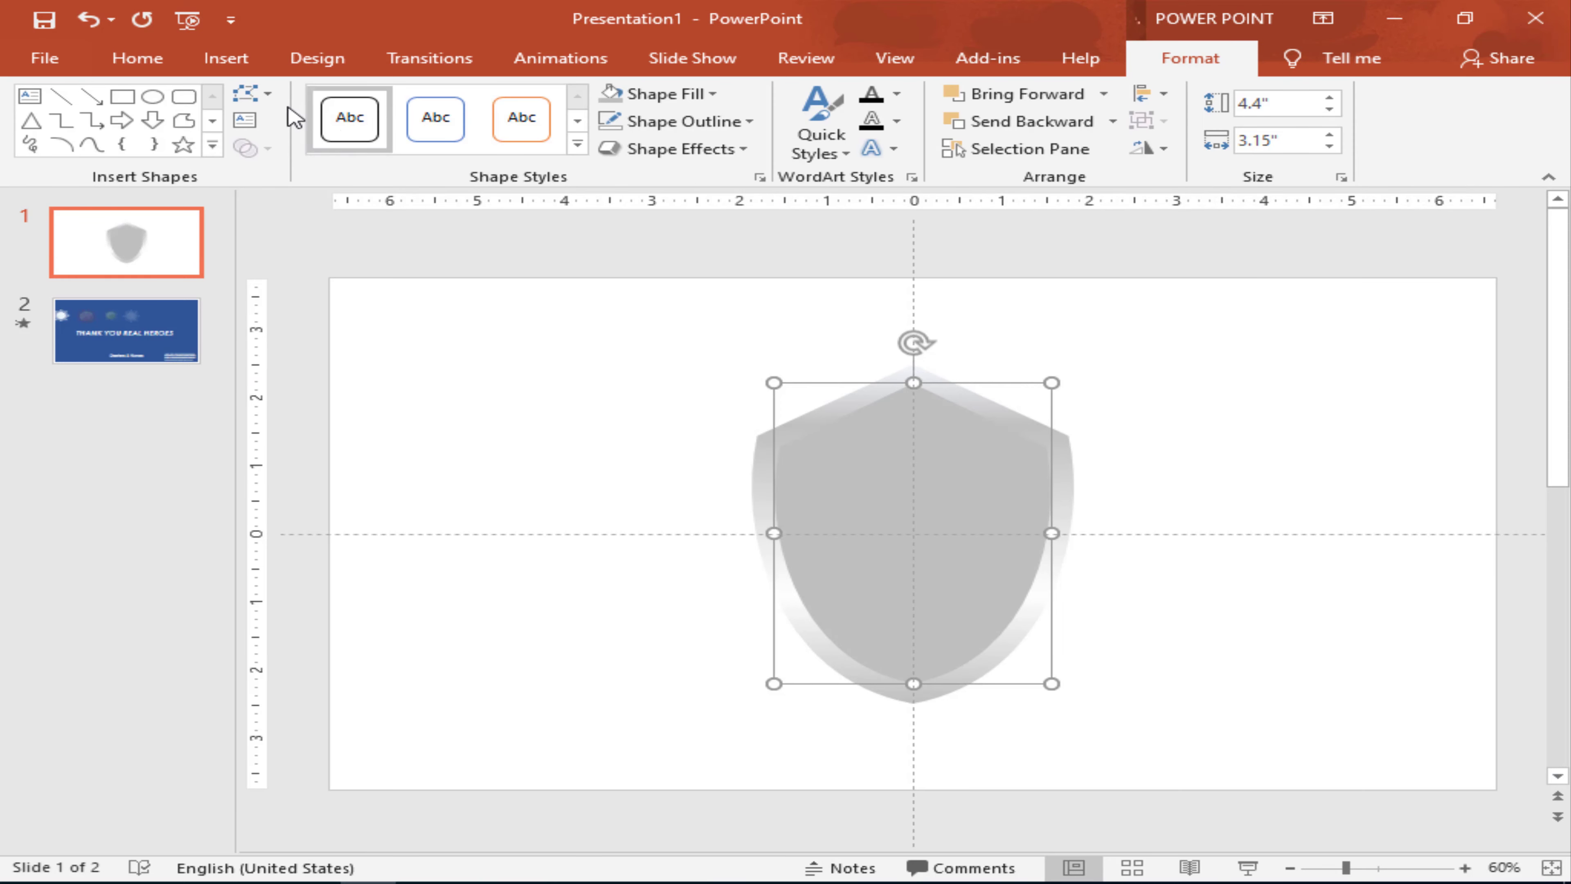
Step: Fill the inner shield with the 'images' doctor photo from the Desktop's فيديوهات 2020 doctors folder
{"action": "right_click", "coordinate": [976, 521]}
{"action": "left_click", "coordinate": [1061, 542]}
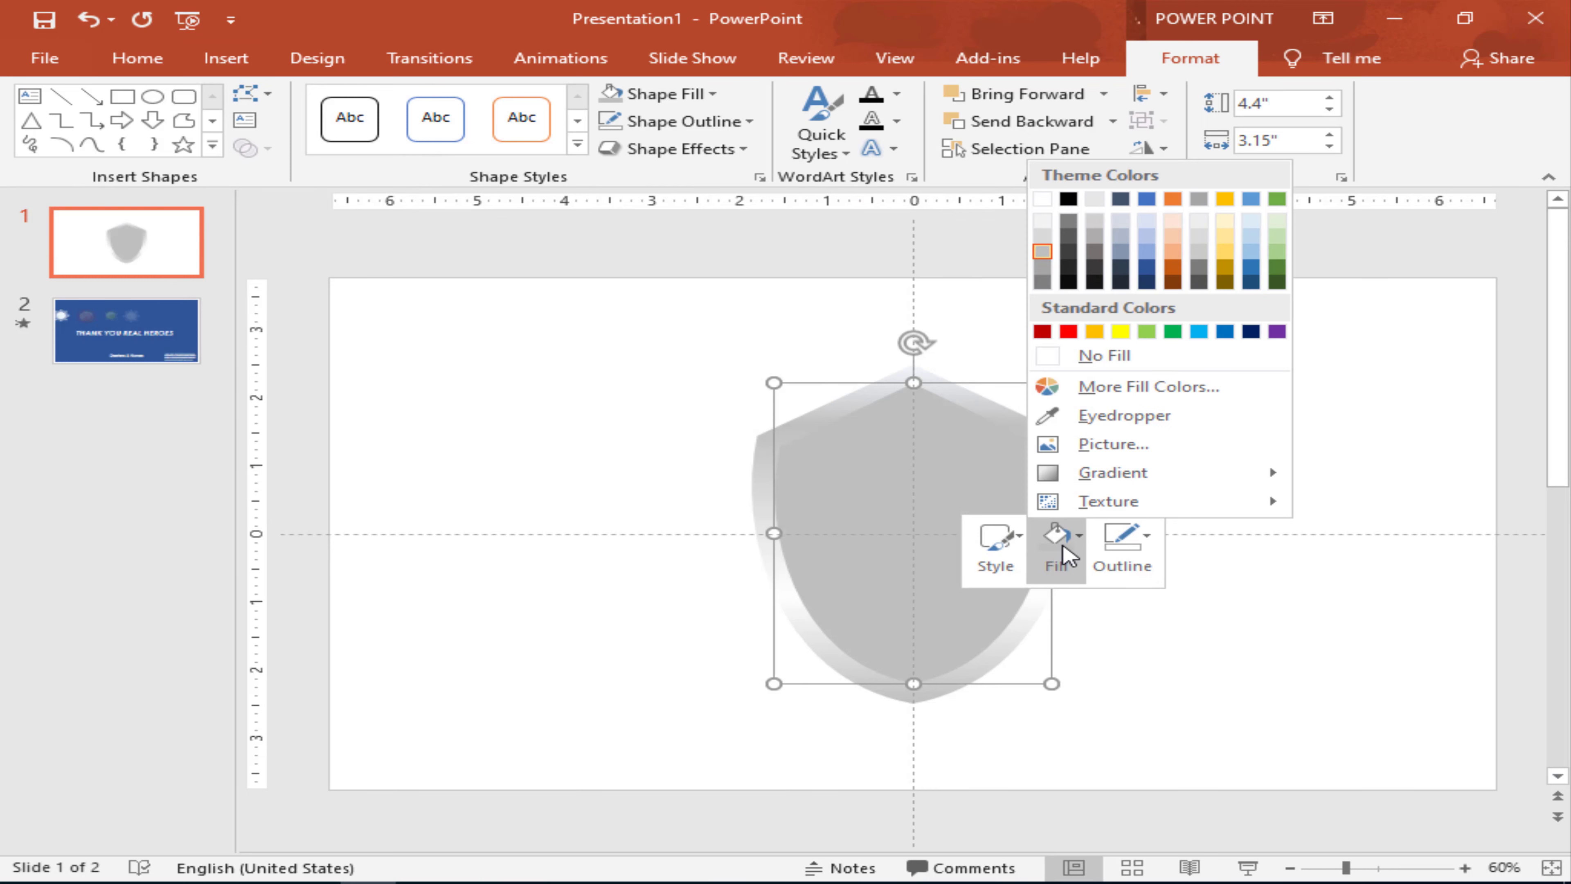
{"action": "left_click", "coordinate": [1107, 443]}
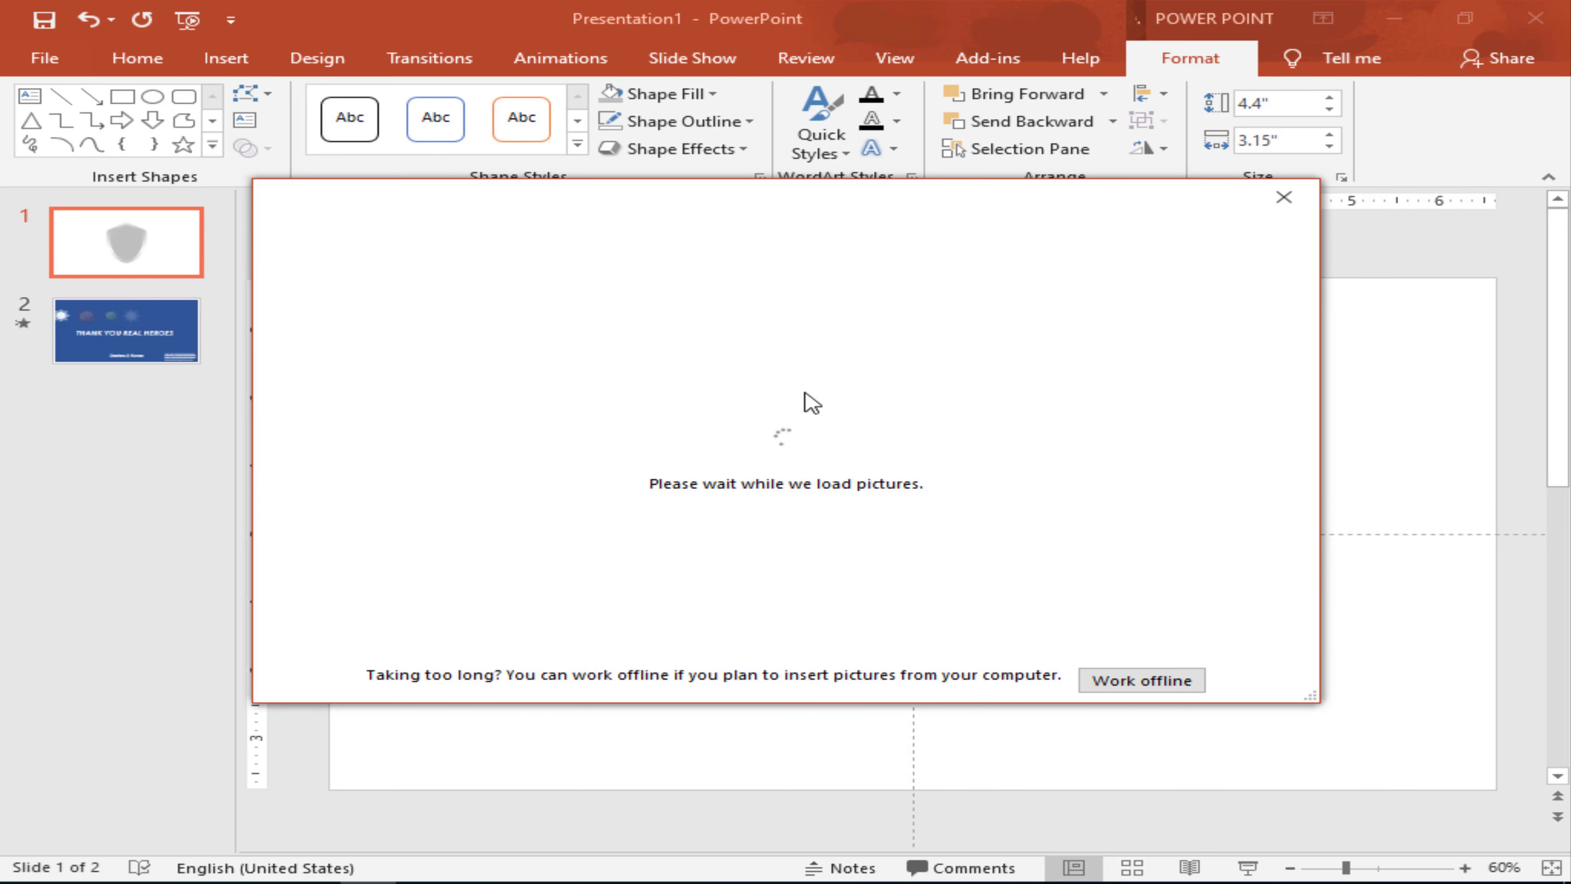
{"action": "left_click", "coordinate": [596, 335]}
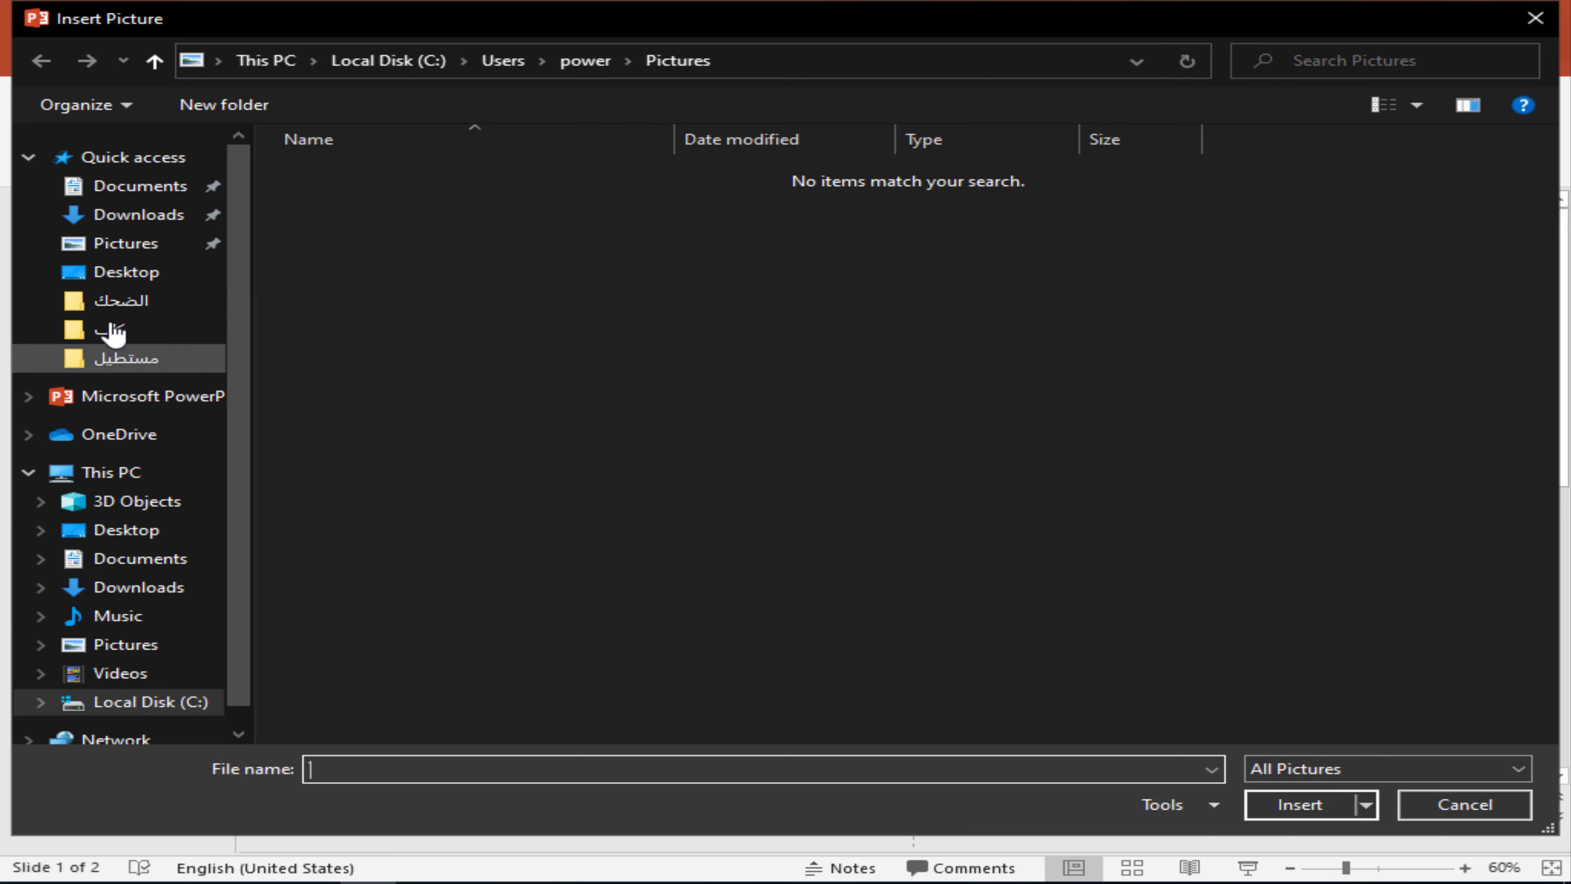
{"action": "left_click", "coordinate": [110, 272]}
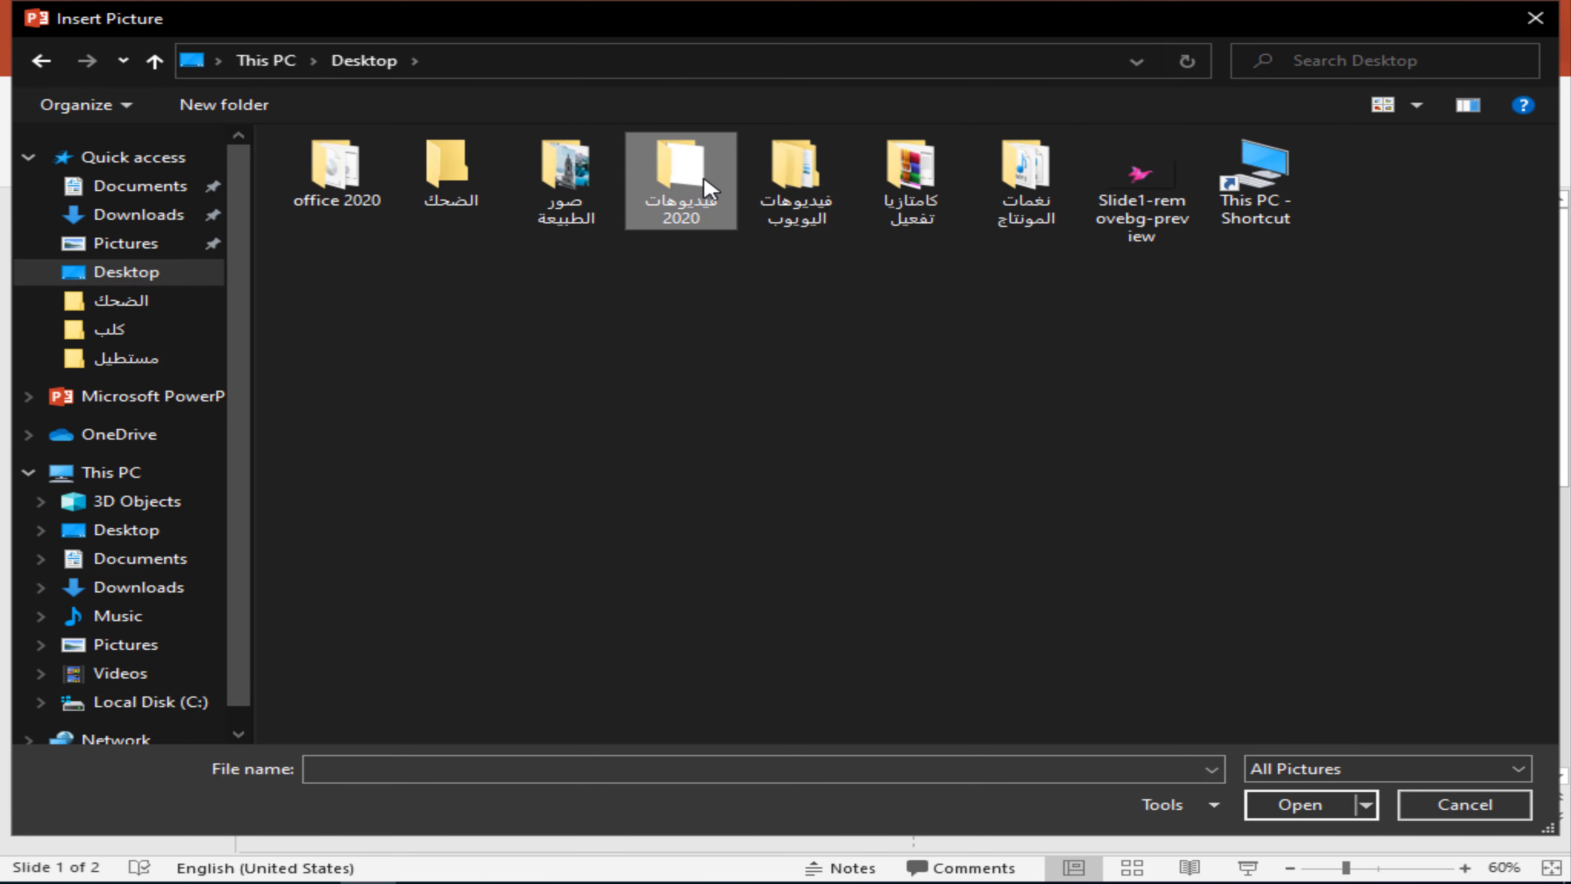
{"action": "double_click", "coordinate": [703, 175]}
{"action": "double_click", "coordinate": [347, 174]}
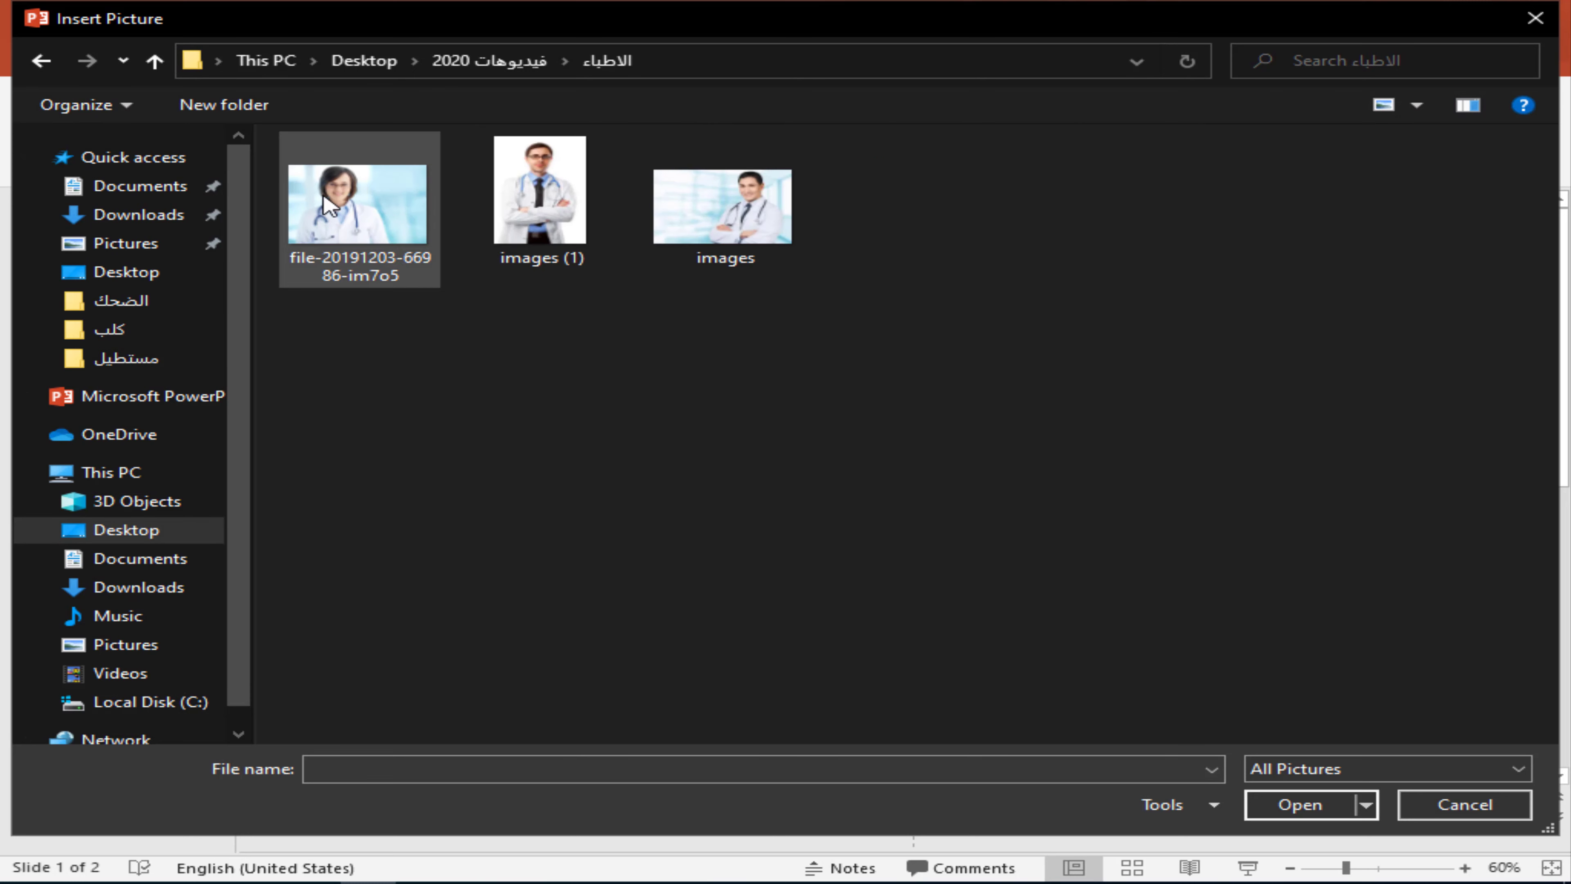
{"action": "double_click", "coordinate": [722, 208]}
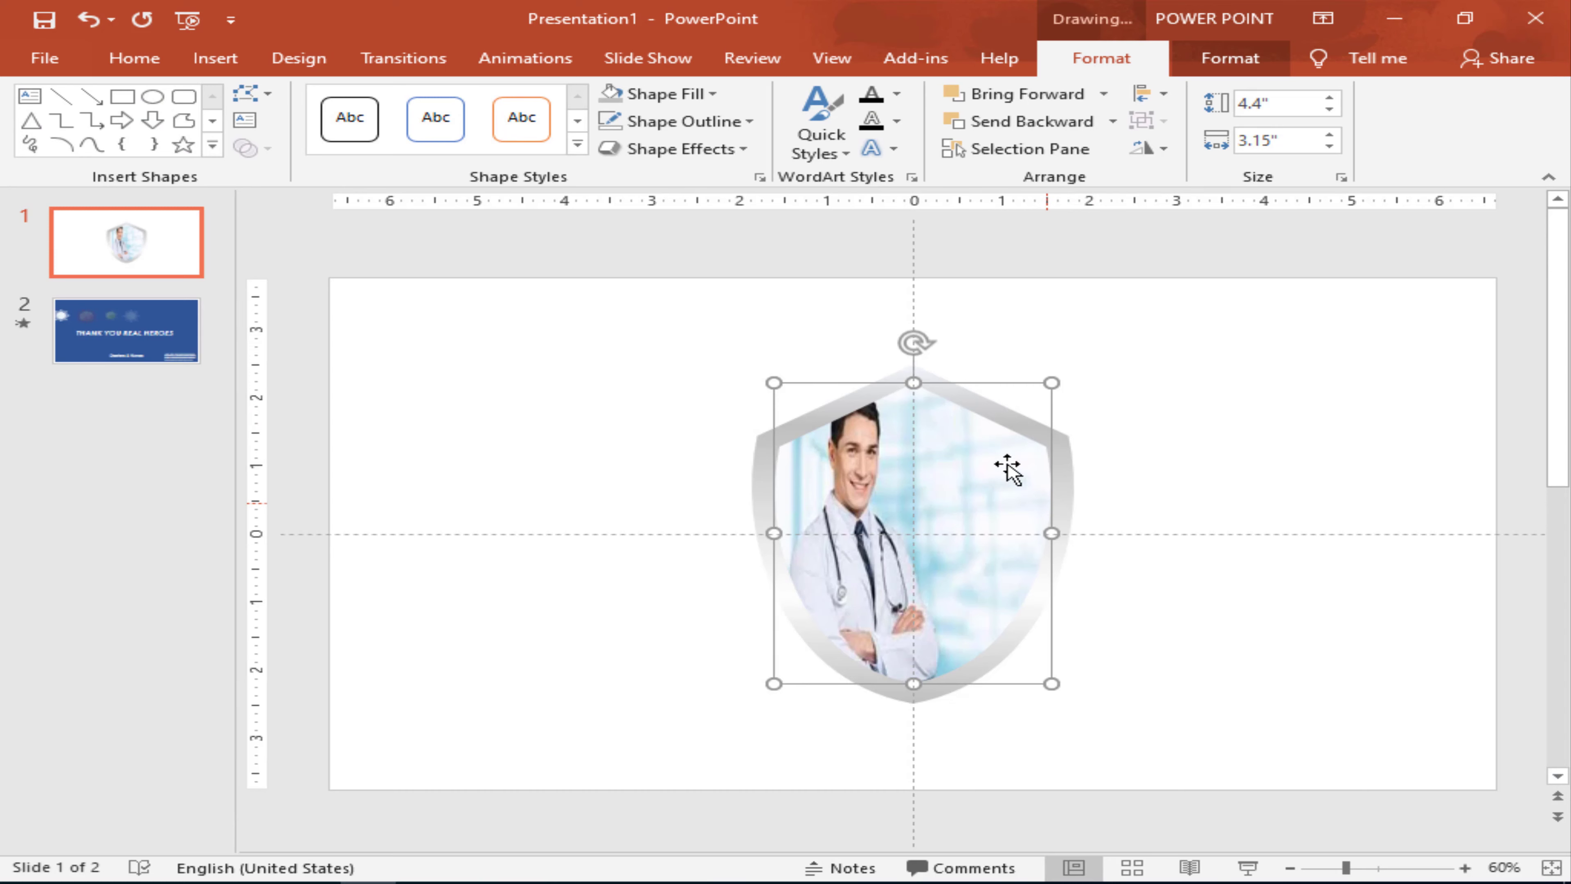
Step: Group the shield and its photo into a single object
{"action": "left_click", "coordinate": [1103, 402]}
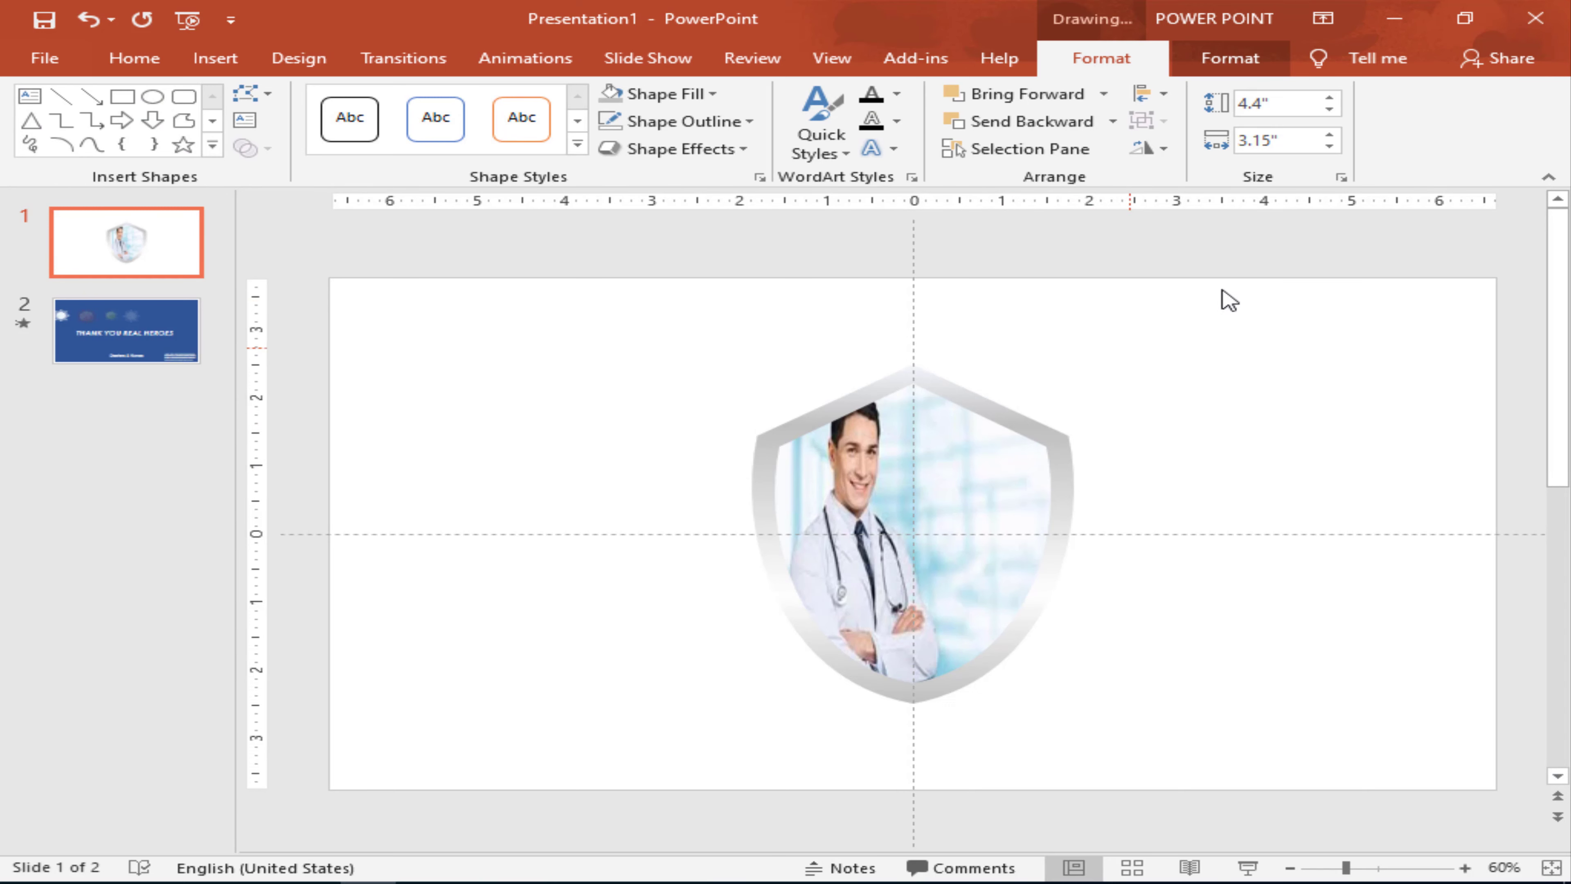
{"action": "left_click_drag", "start_coordinate": [1266, 241], "coordinate": [473, 846]}
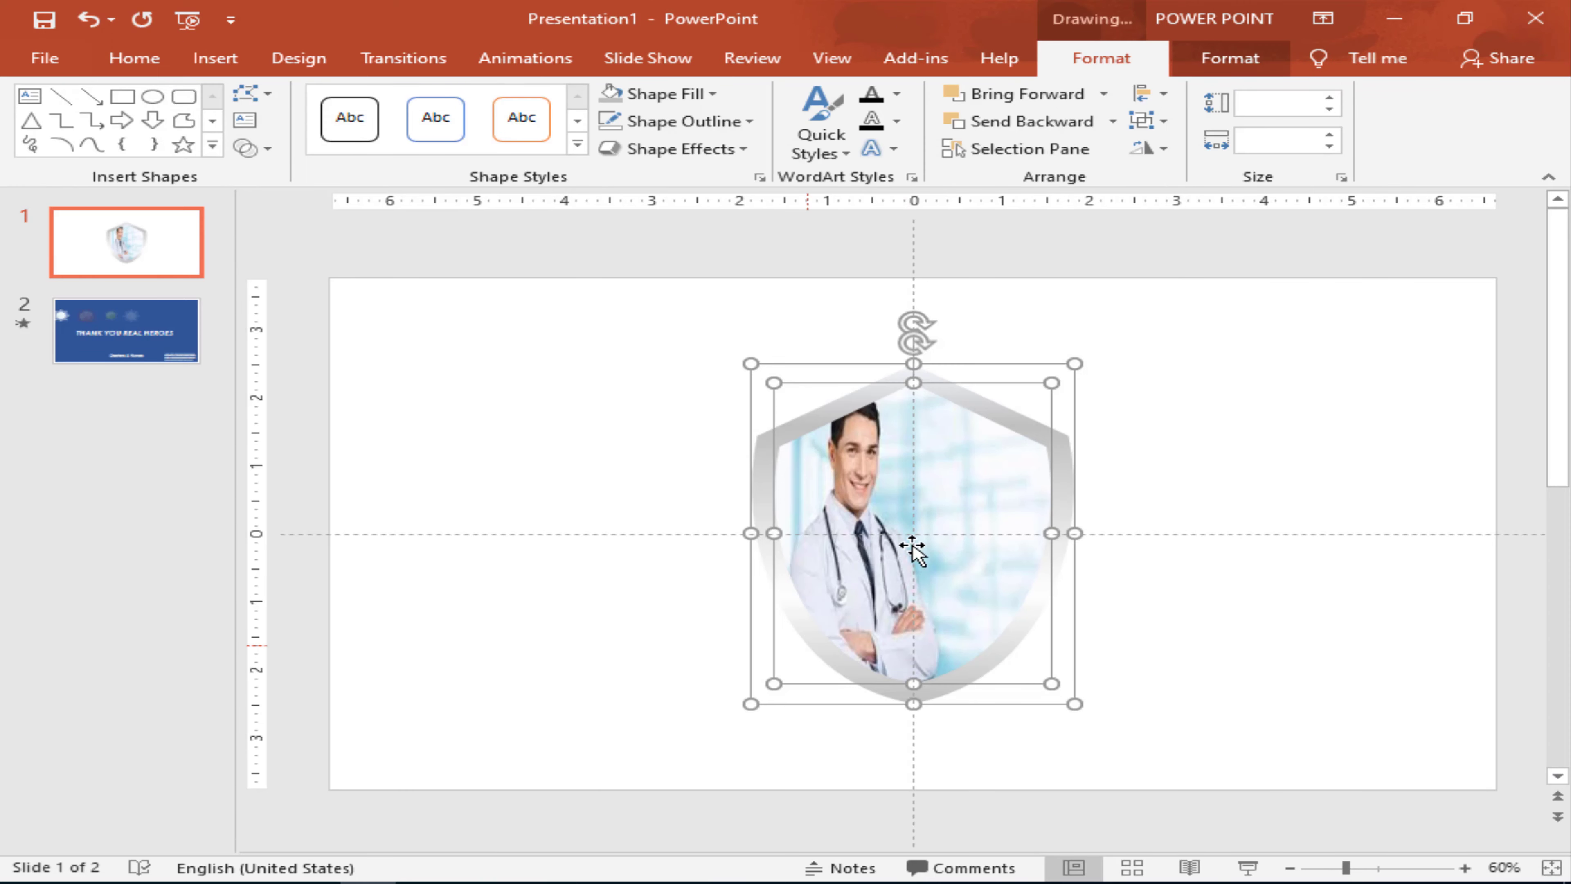
{"action": "right_click", "coordinate": [969, 481]}
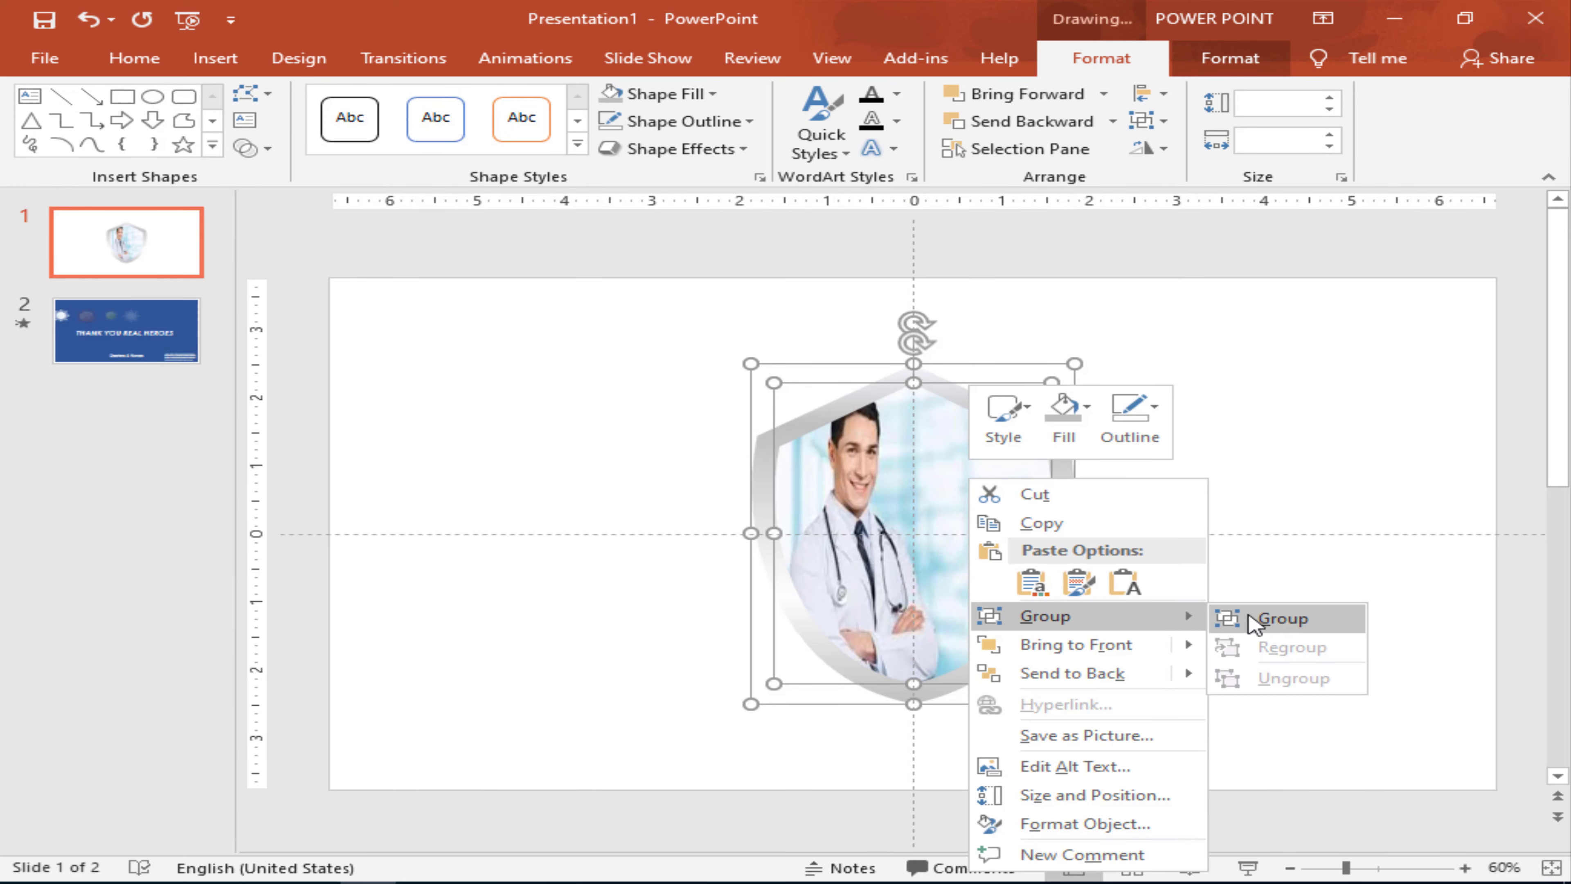
{"action": "left_click", "coordinate": [1258, 618]}
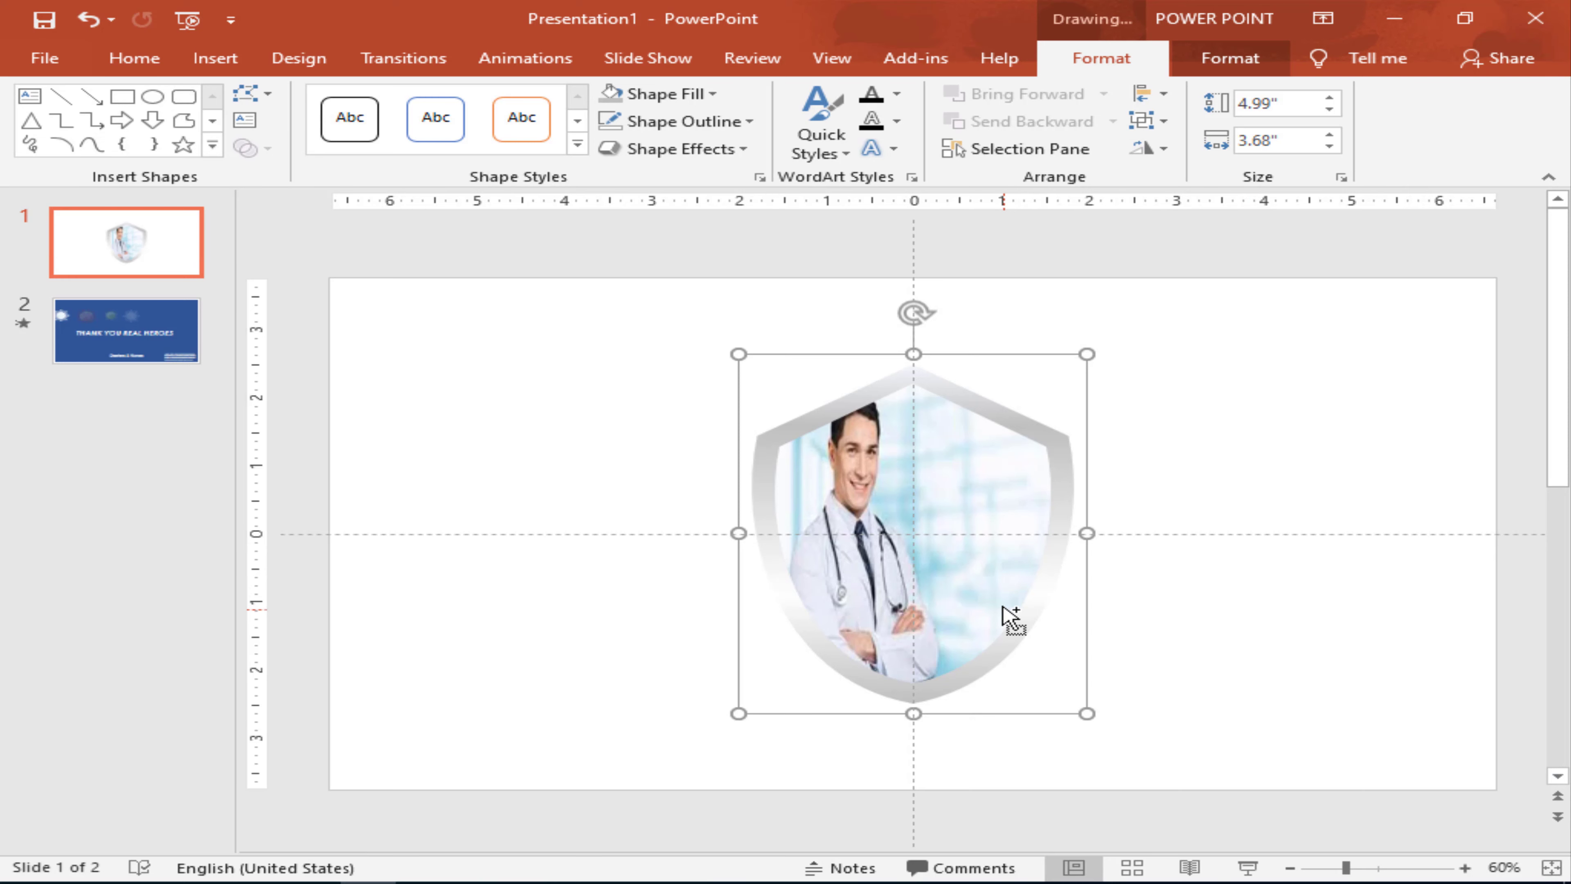
Step: Add two smaller 3.58" by 2.49" copies of the shield on its left and right
{"action": "left_click_drag", "start_coordinate": [1007, 618], "coordinate": [1312, 620]}
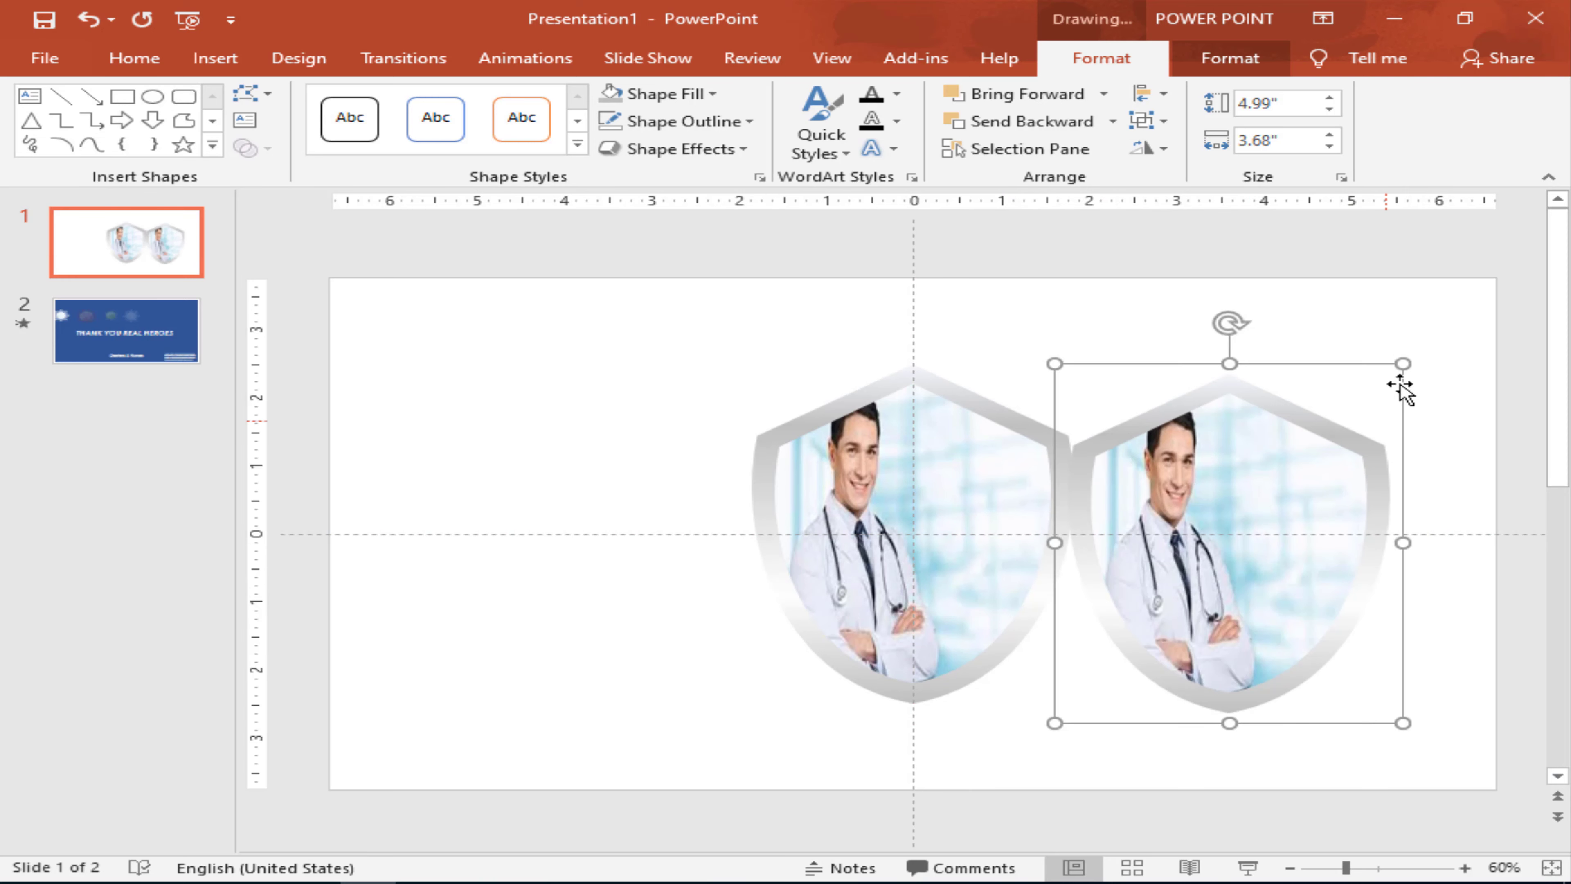
{"action": "left_click_drag", "start_coordinate": [1404, 363], "coordinate": [1288, 470]}
{"action": "left_click_drag", "start_coordinate": [1179, 561], "coordinate": [1205, 578]}
{"action": "mouse_move", "coordinate": [1141, 622]}
{"action": "left_mouse_down"}
{"action": "mouse_move", "coordinate": [575, 624]}
{"action": "mouse_move", "coordinate": [548, 645]}
{"action": "left_mouse_up"}
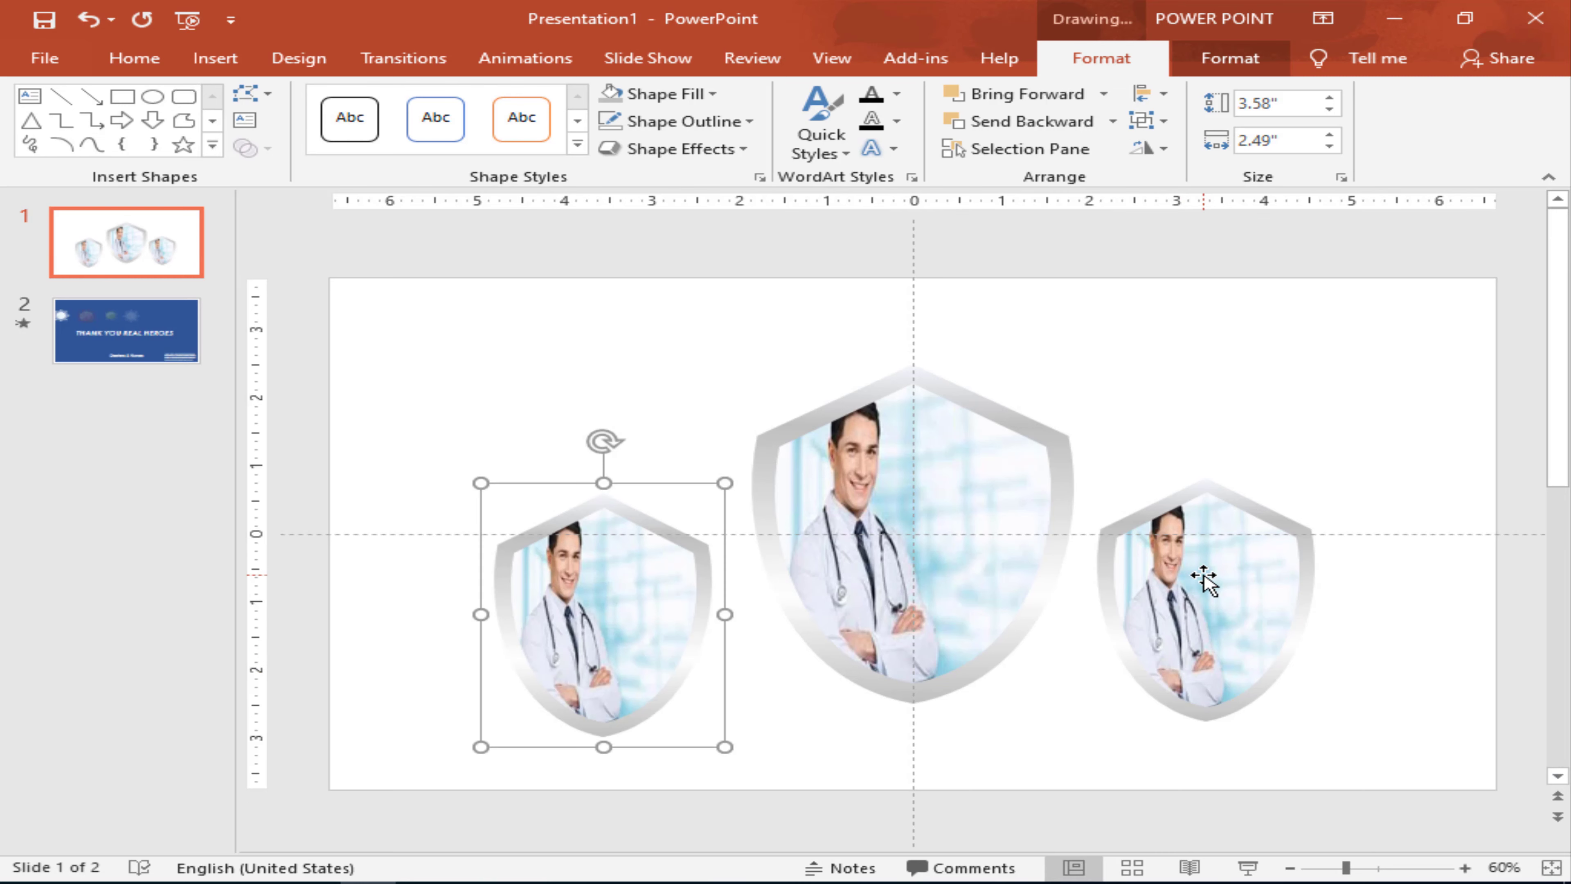
{"action": "left_click", "coordinate": [1206, 578]}
Step: Fill the right shield with the 'images (1)' doctor-with-glasses photo
{"action": "left_click", "coordinate": [1202, 576]}
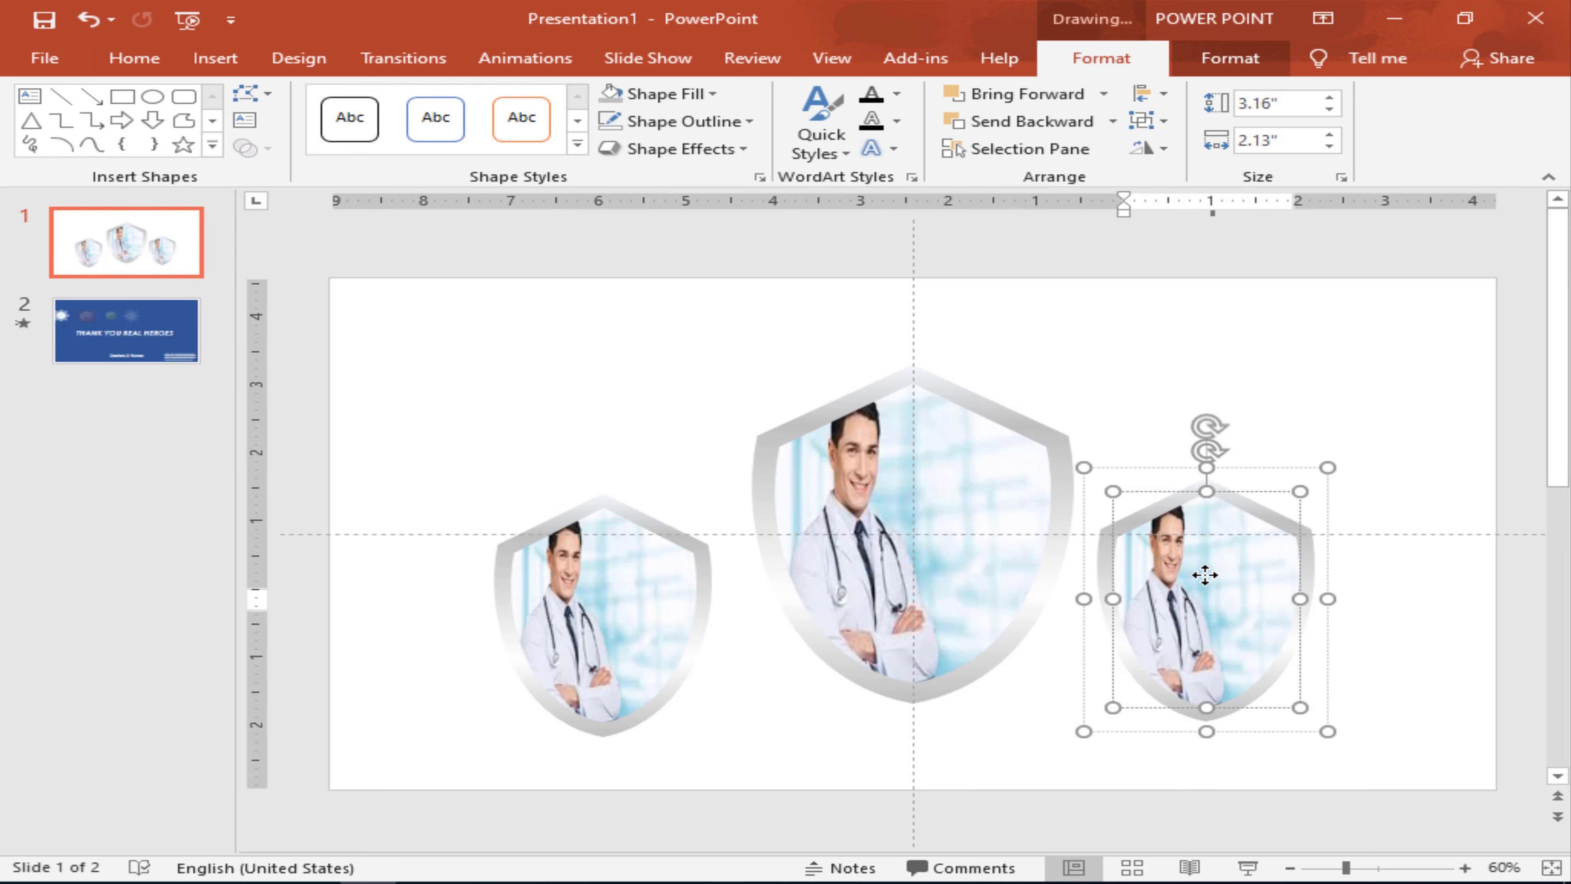
{"action": "right_click", "coordinate": [1203, 576]}
{"action": "left_click", "coordinate": [1288, 609]}
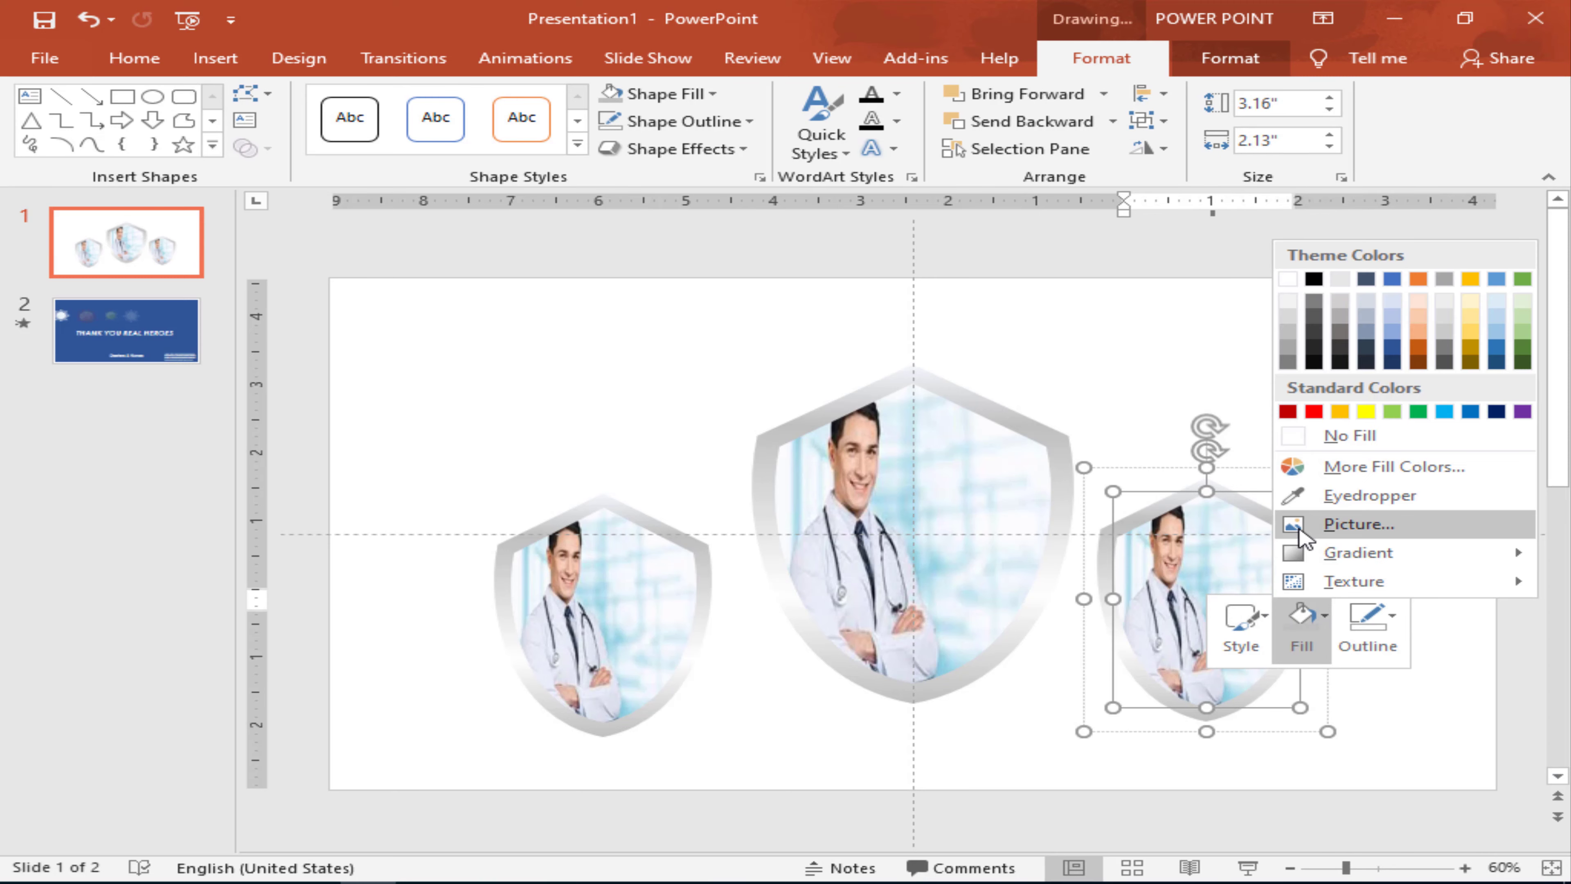
{"action": "left_click", "coordinate": [1312, 525]}
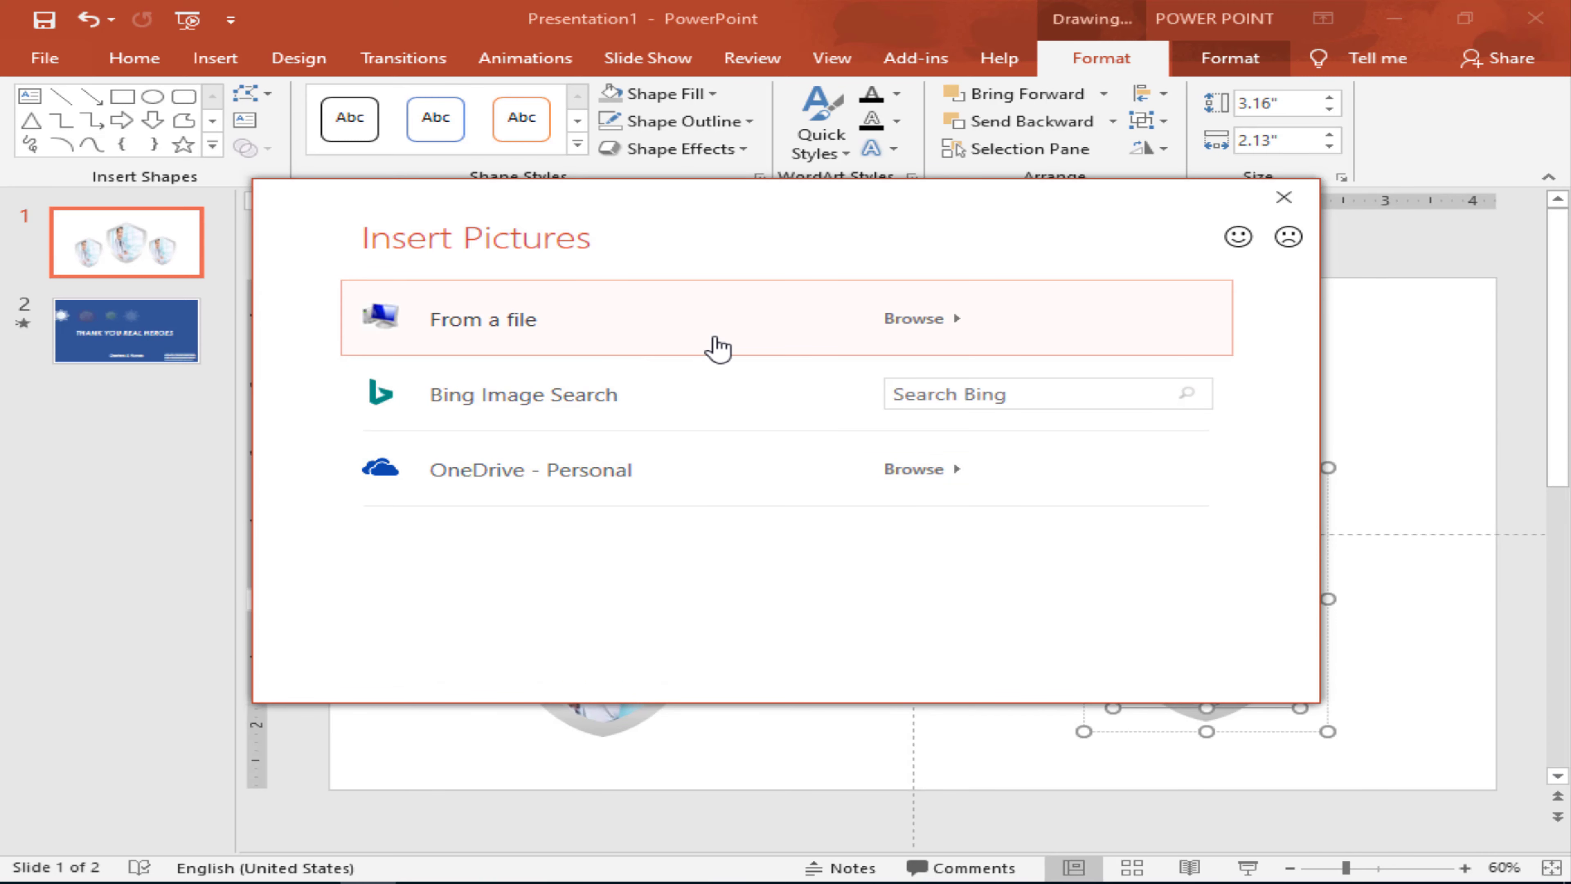
{"action": "left_click", "coordinate": [715, 346]}
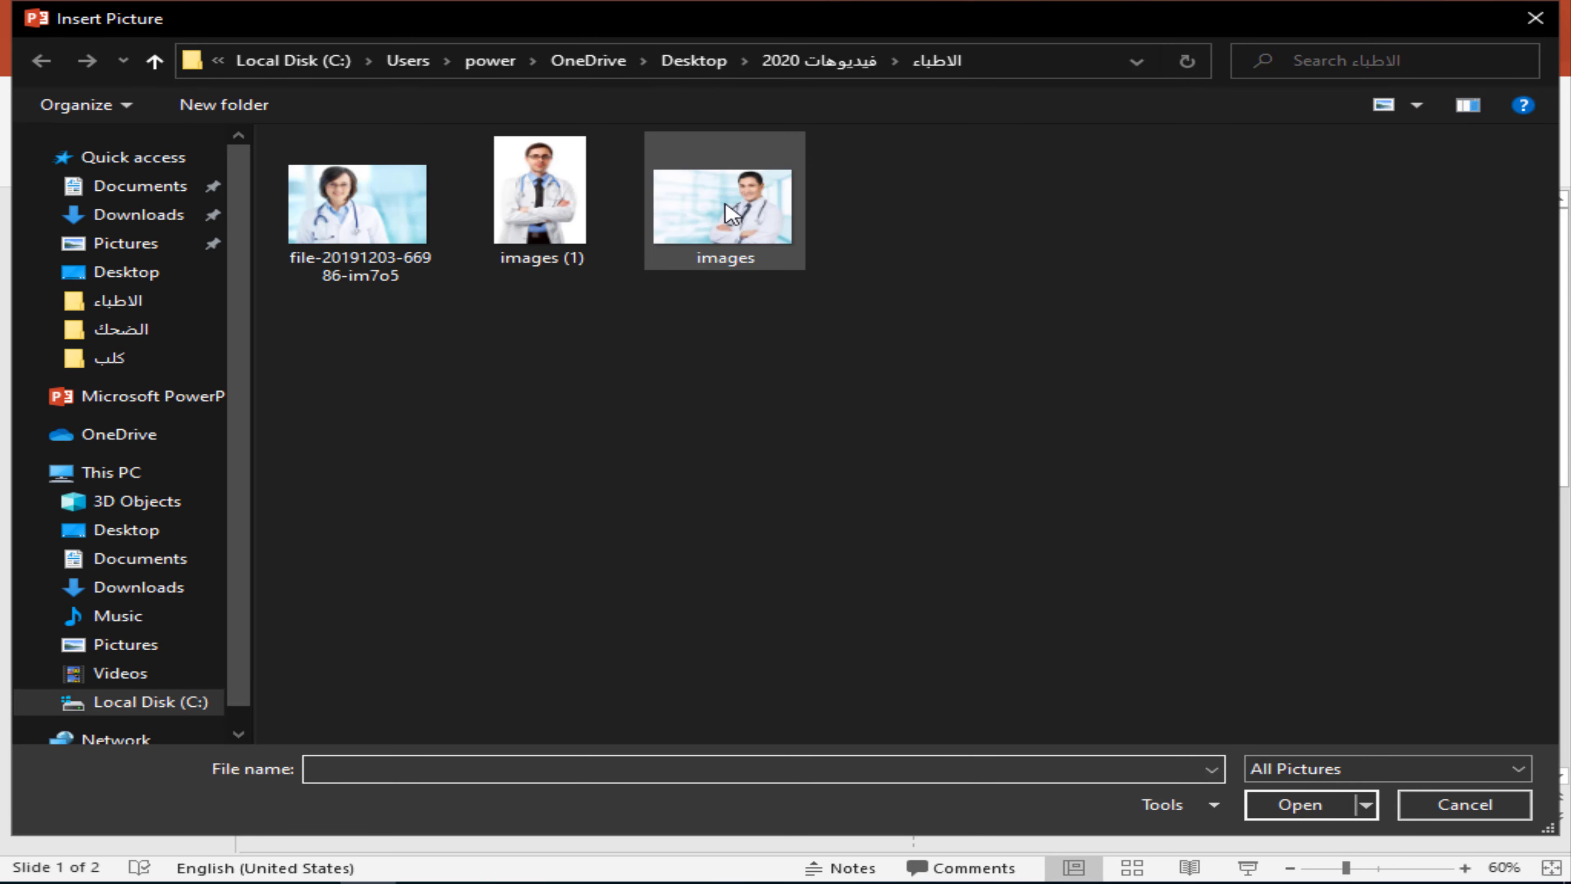
{"action": "double_click", "coordinate": [557, 204]}
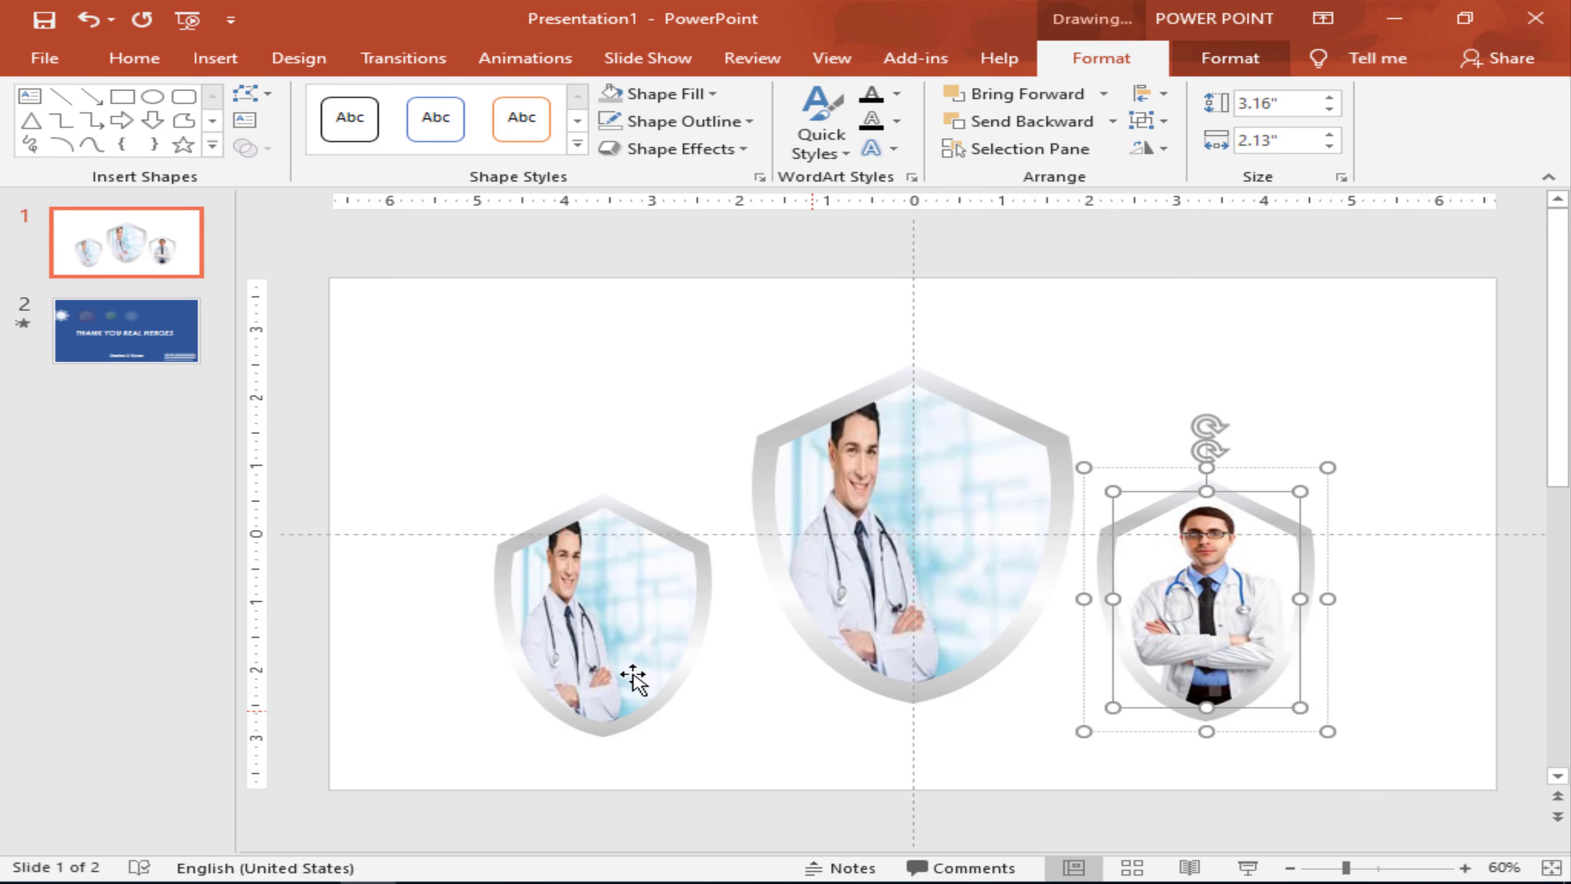
Step: Fill the left shield with the female doctor photo
{"action": "left_click", "coordinate": [597, 604]}
{"action": "right_click", "coordinate": [597, 609]}
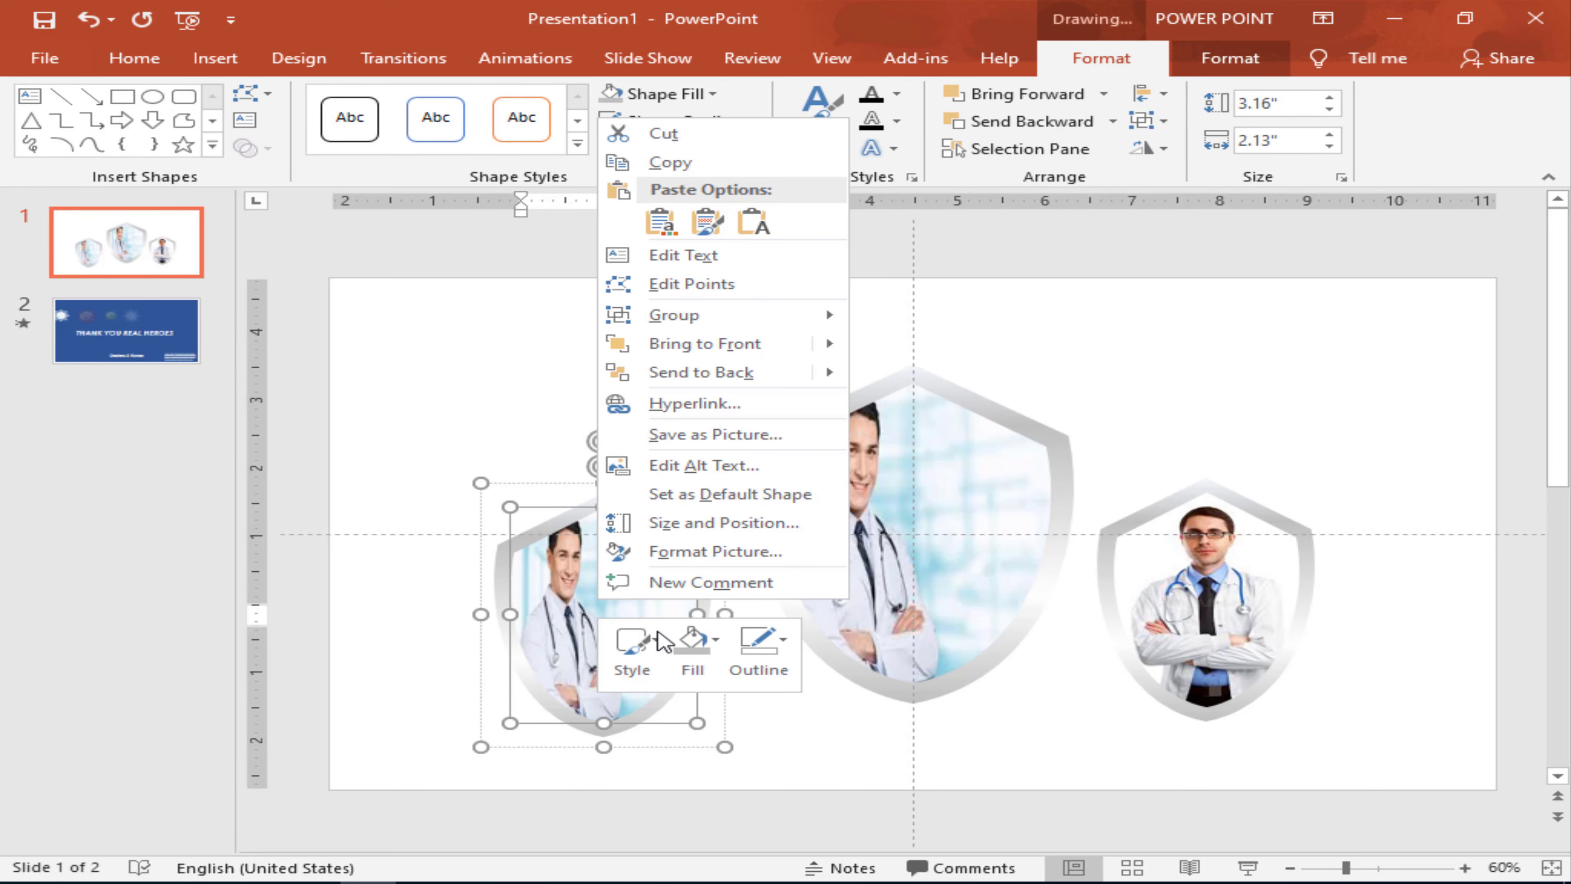
{"action": "left_click", "coordinate": [692, 644]}
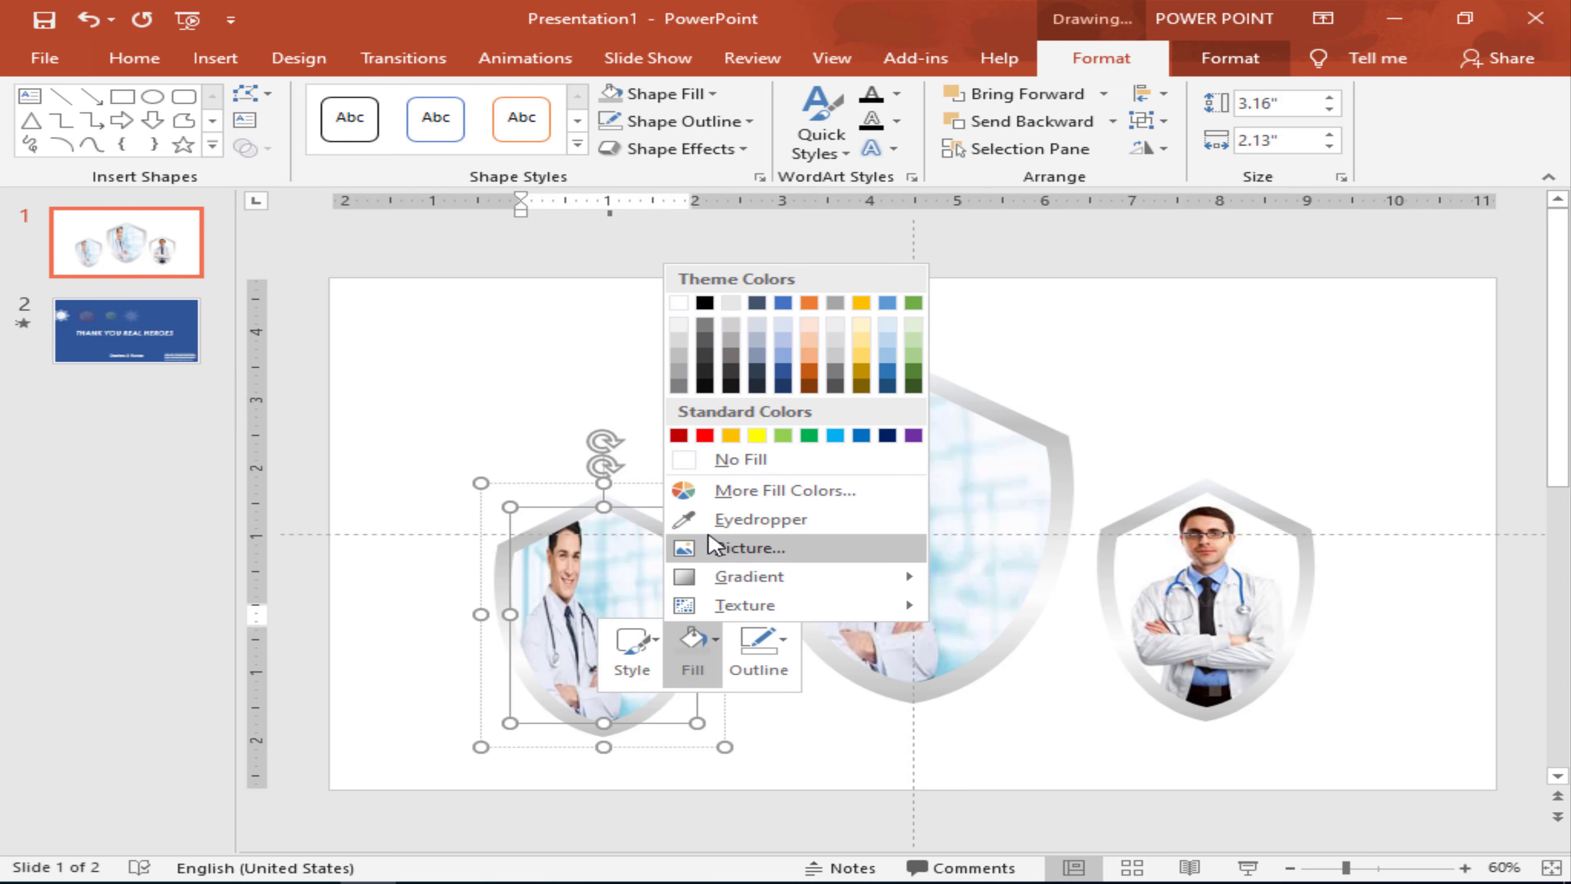
{"action": "left_click", "coordinate": [720, 549]}
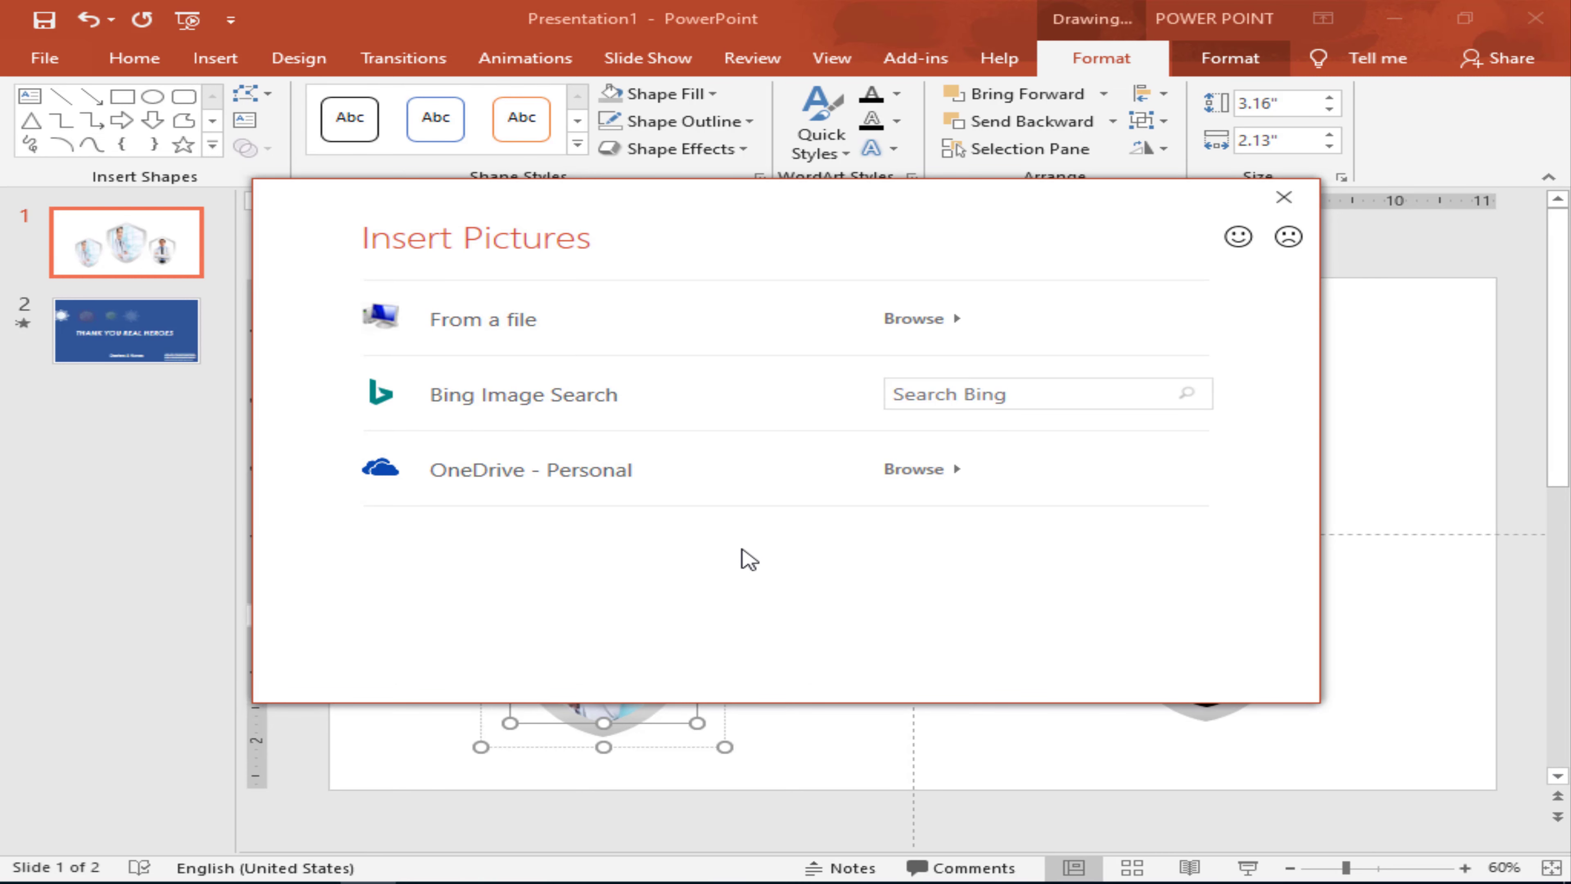
{"action": "left_click", "coordinate": [619, 309]}
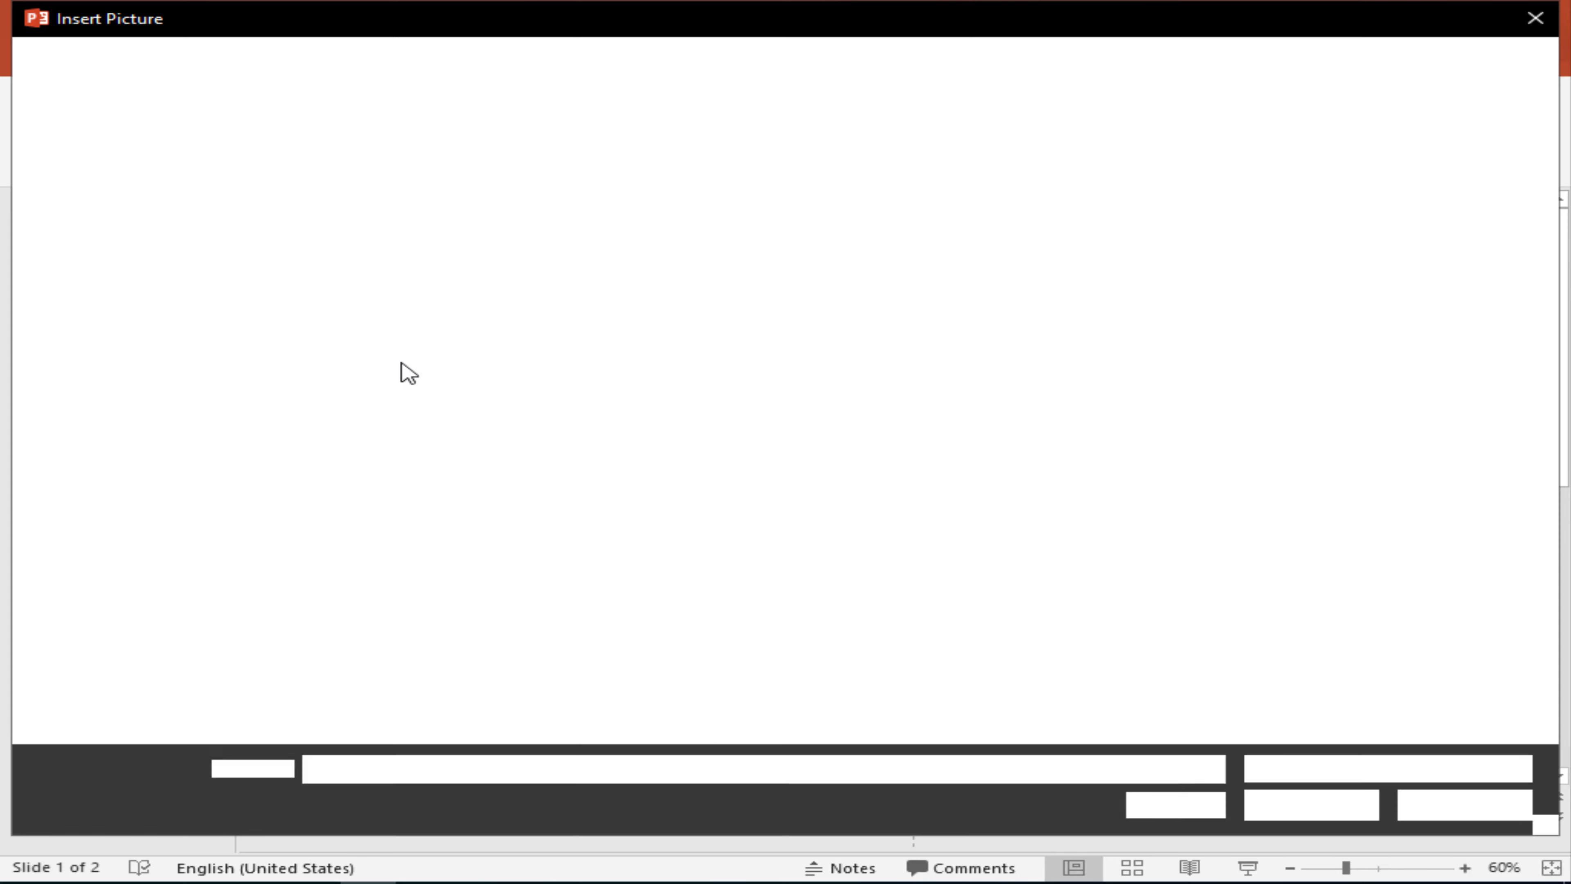
{"action": "mouse_move", "coordinate": [357, 209]}
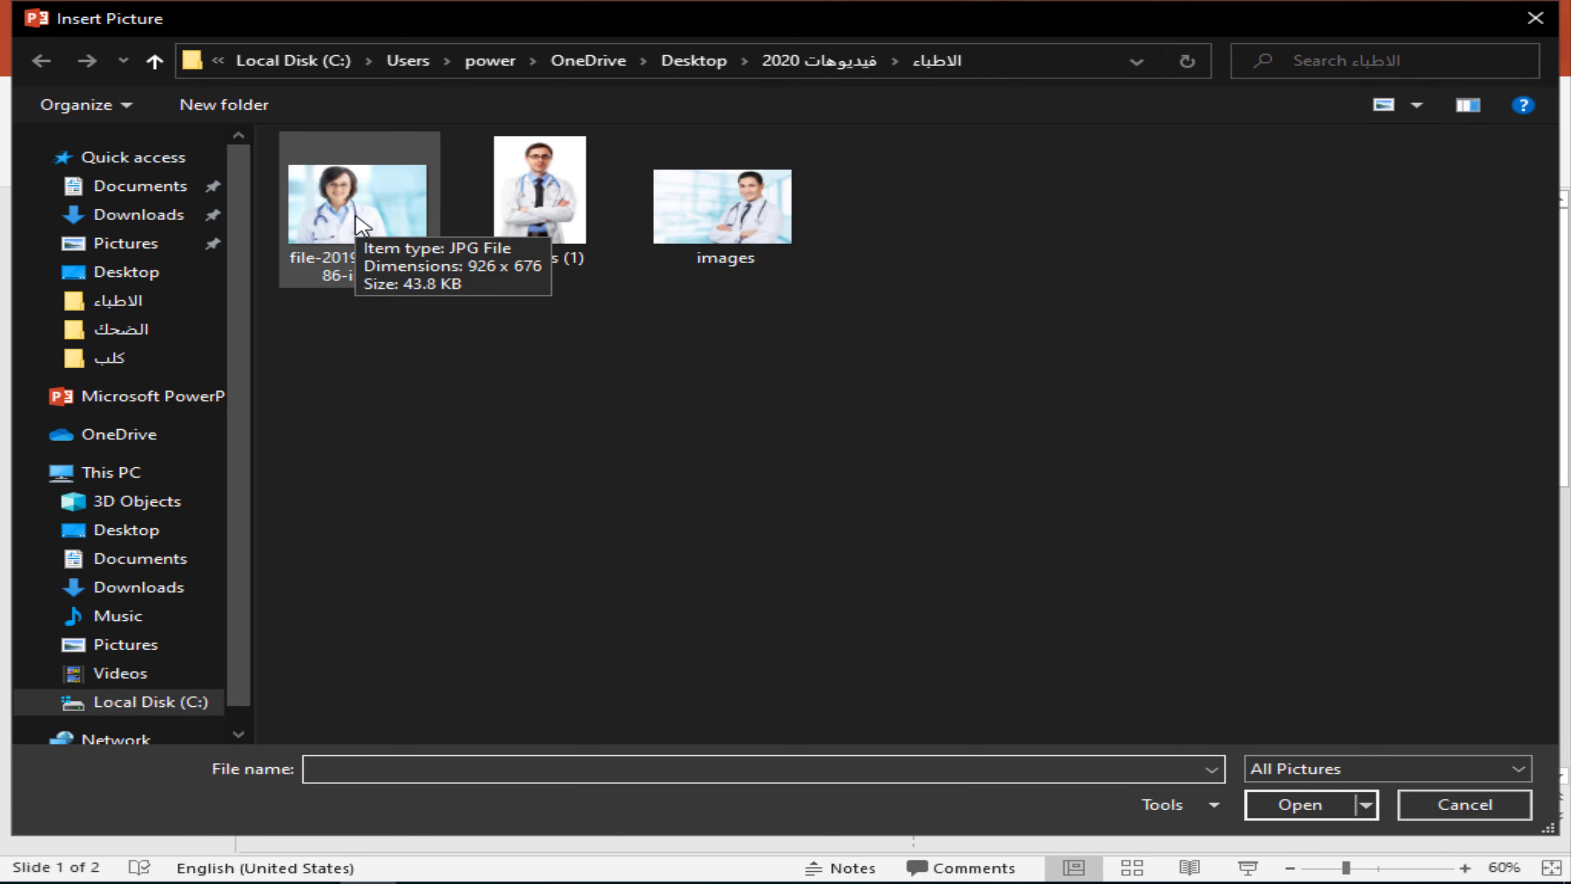
{"action": "double_click", "coordinate": [359, 221]}
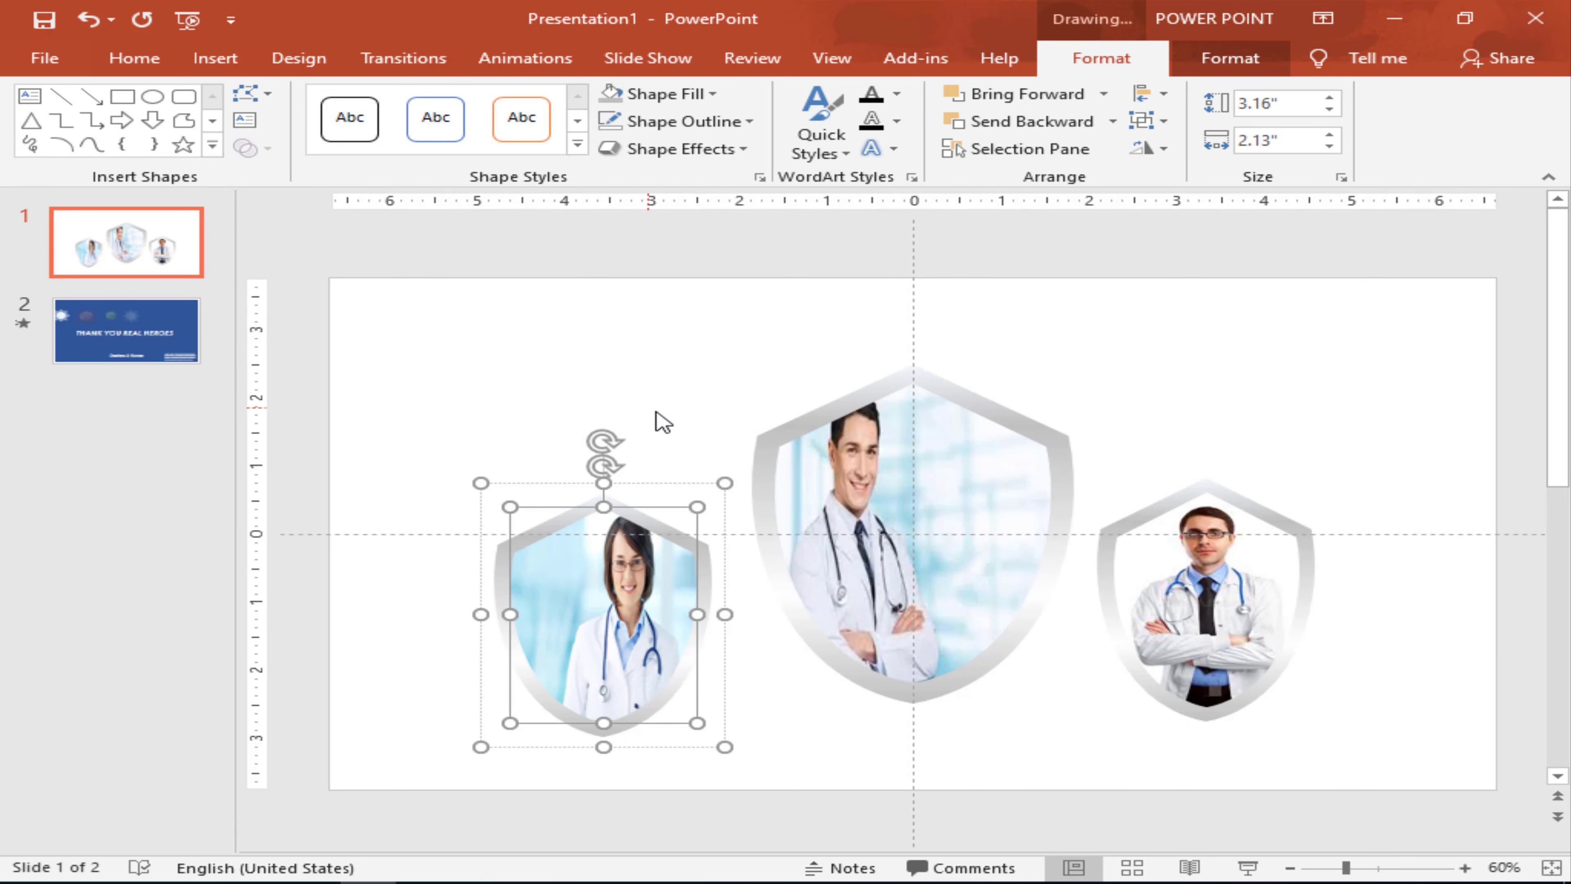
{"action": "right_click", "coordinate": [691, 421]}
{"action": "left_click", "coordinate": [761, 662]}
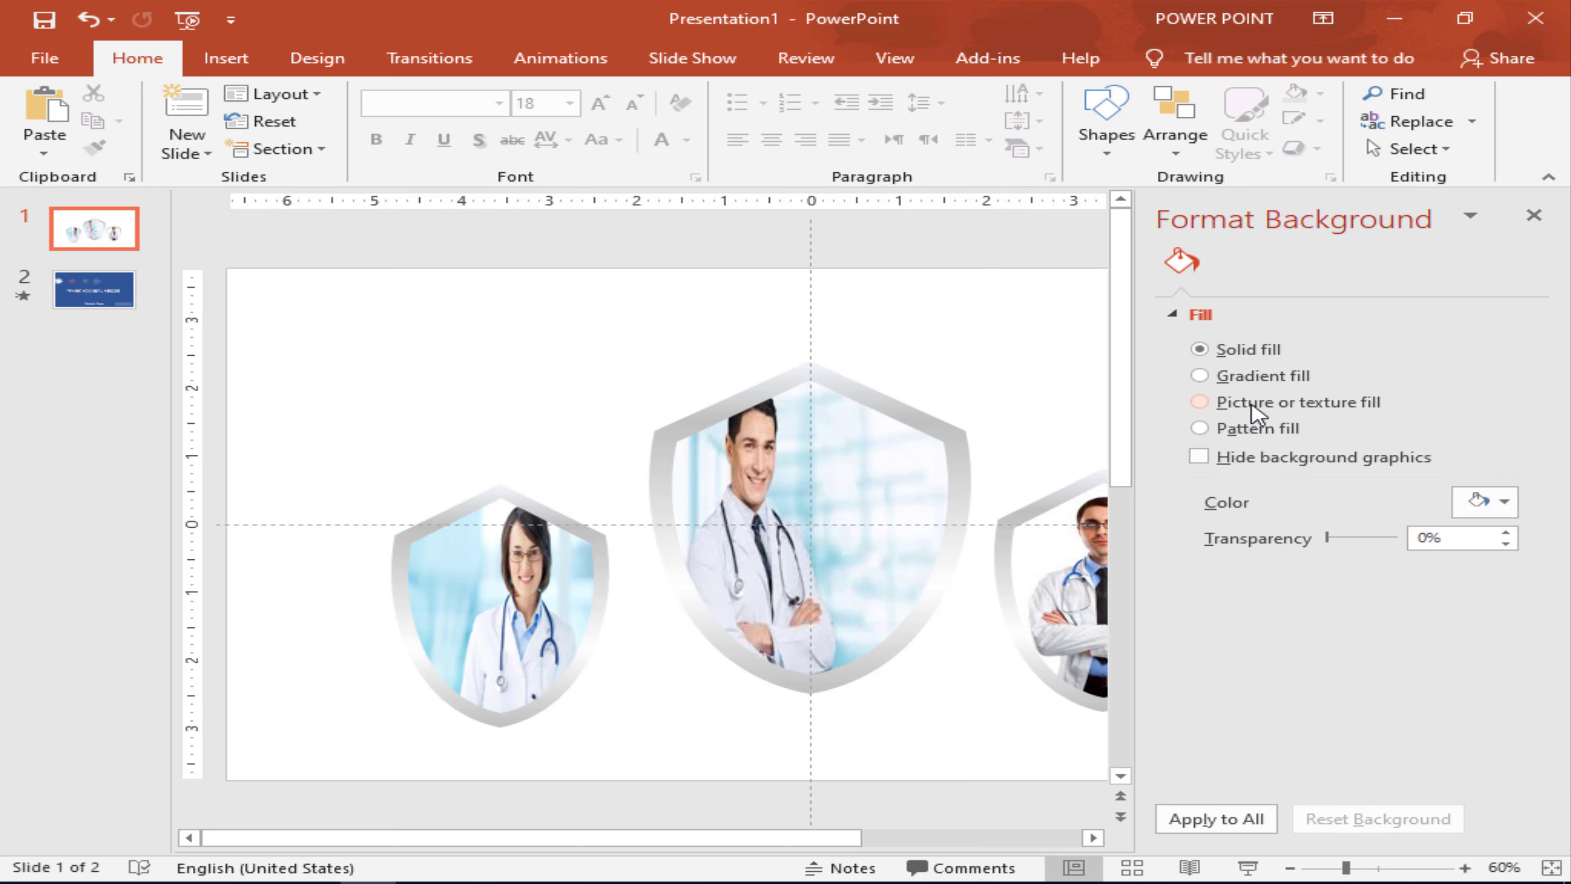
Step: Apply a linear gradient background running from dark blue to dark navy
{"action": "left_click", "coordinate": [1246, 376]}
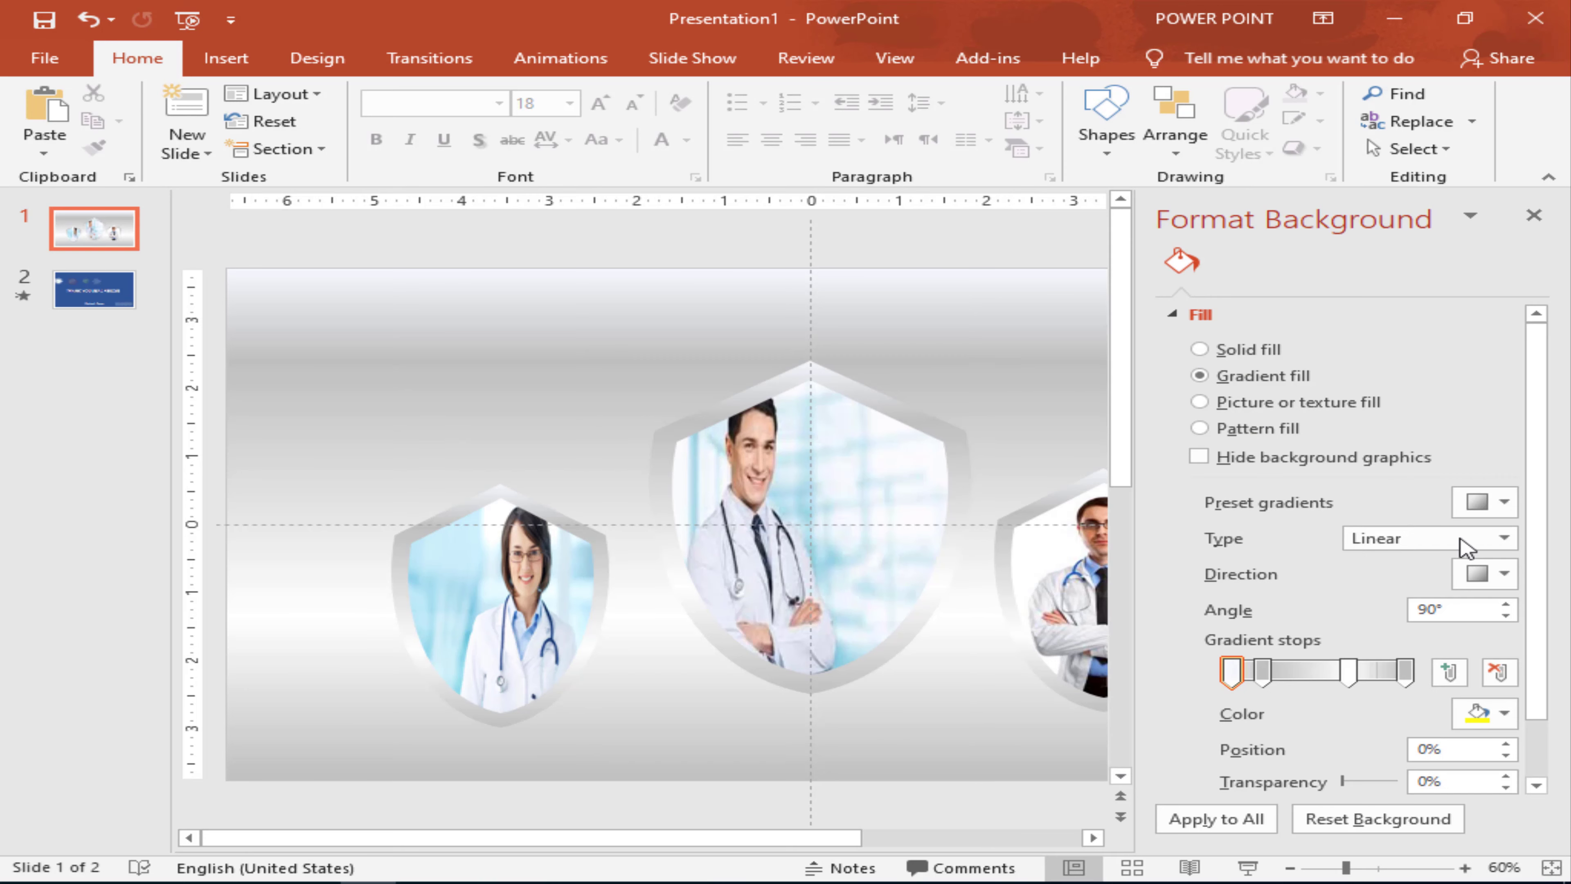
{"action": "left_click", "coordinate": [1498, 671]}
{"action": "left_click_drag", "start_coordinate": [1262, 671], "coordinate": [1231, 671]}
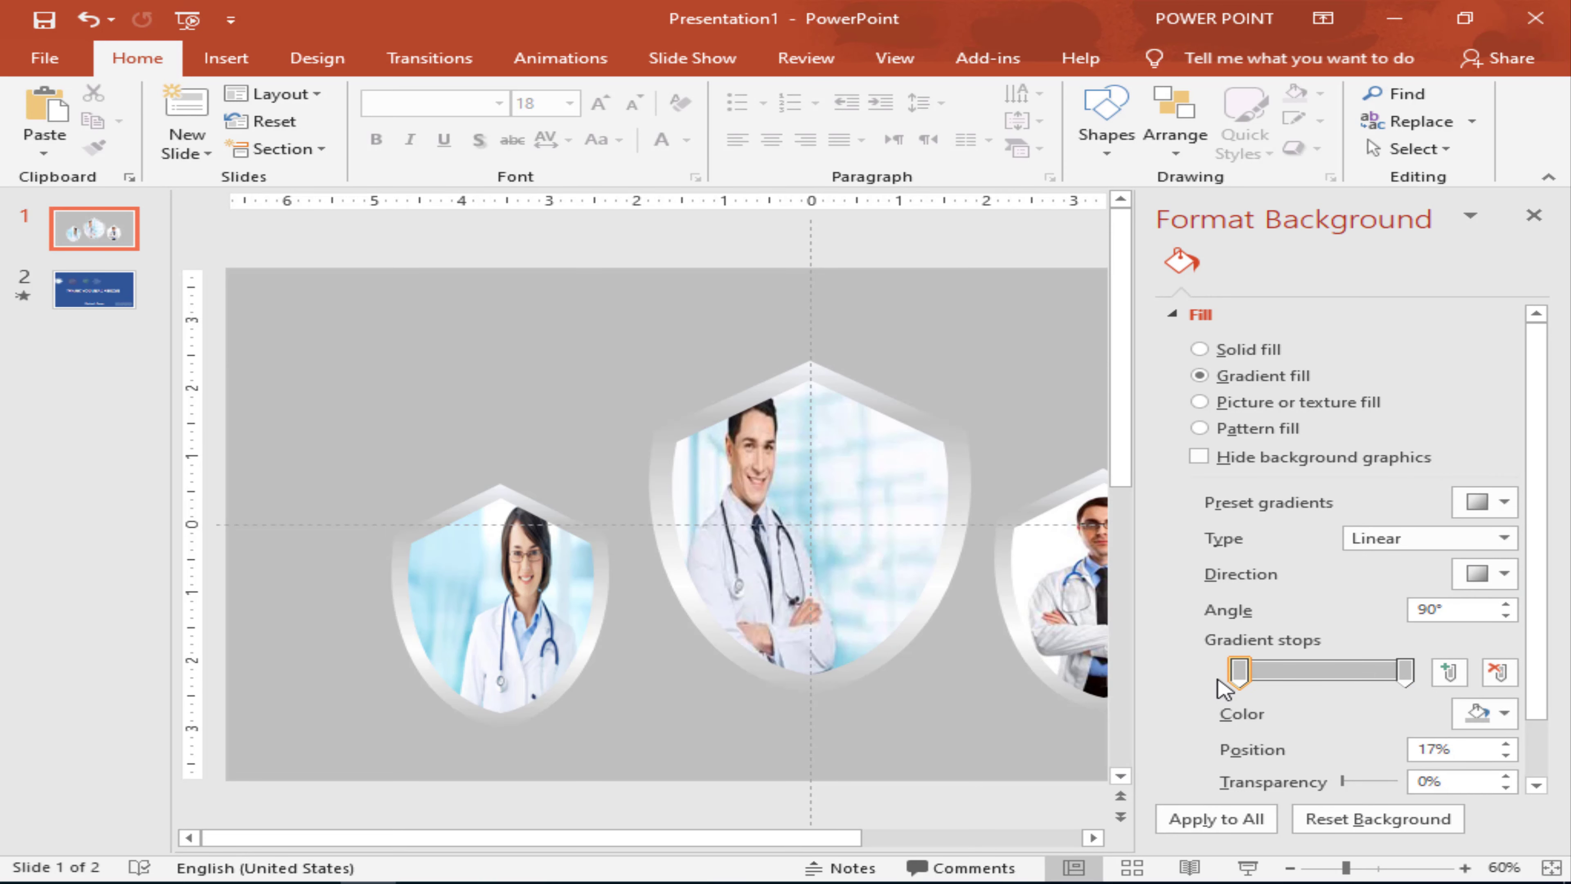
{"action": "left_click", "coordinate": [1505, 713]}
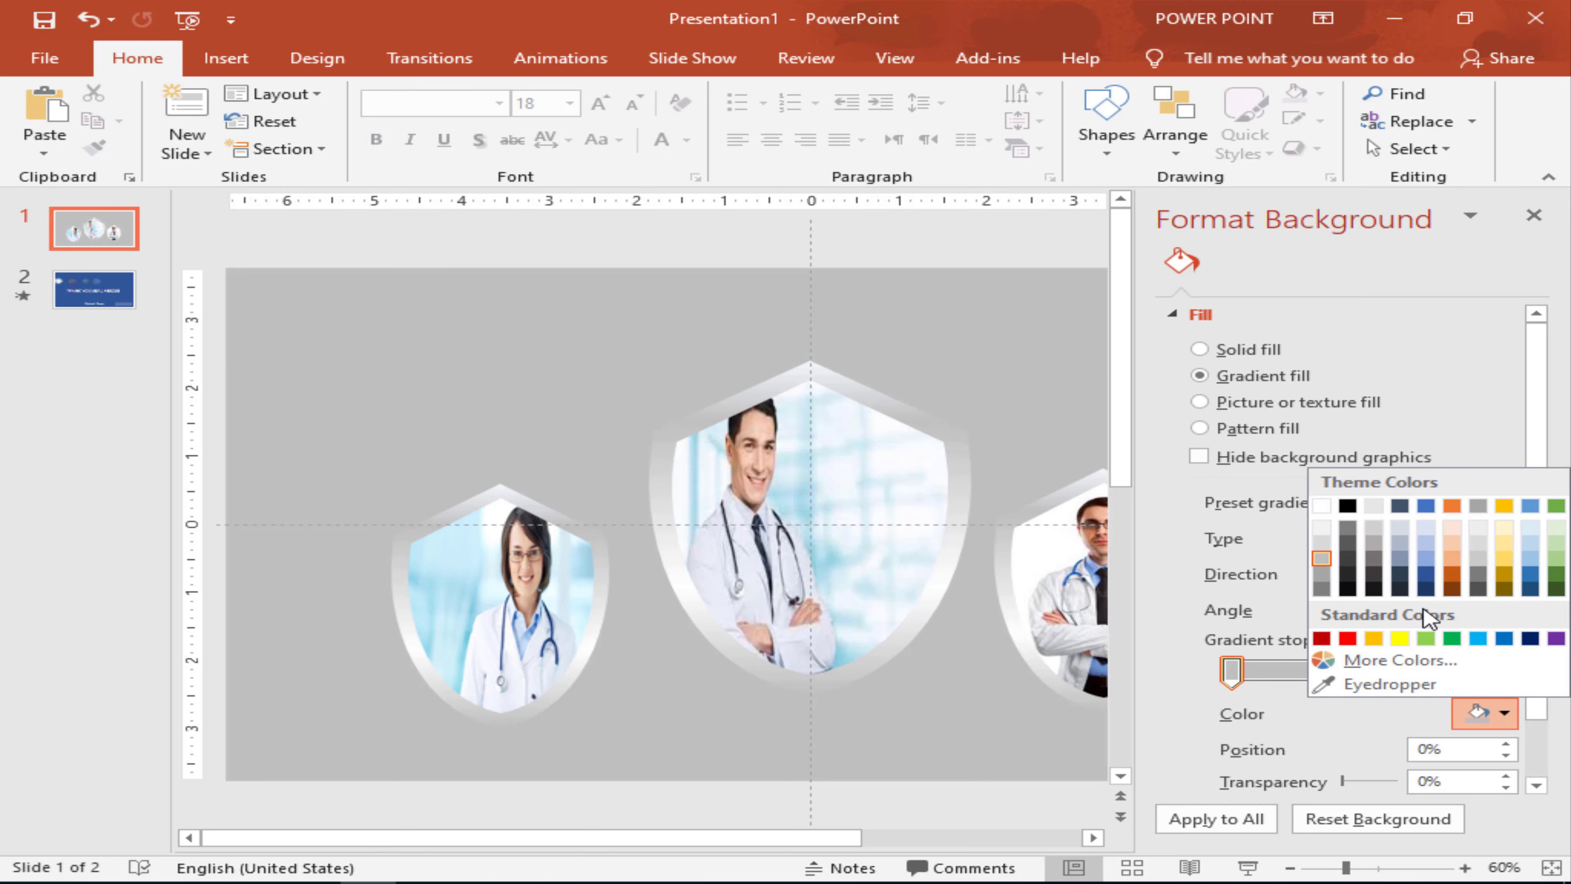
{"action": "left_click", "coordinate": [1426, 588]}
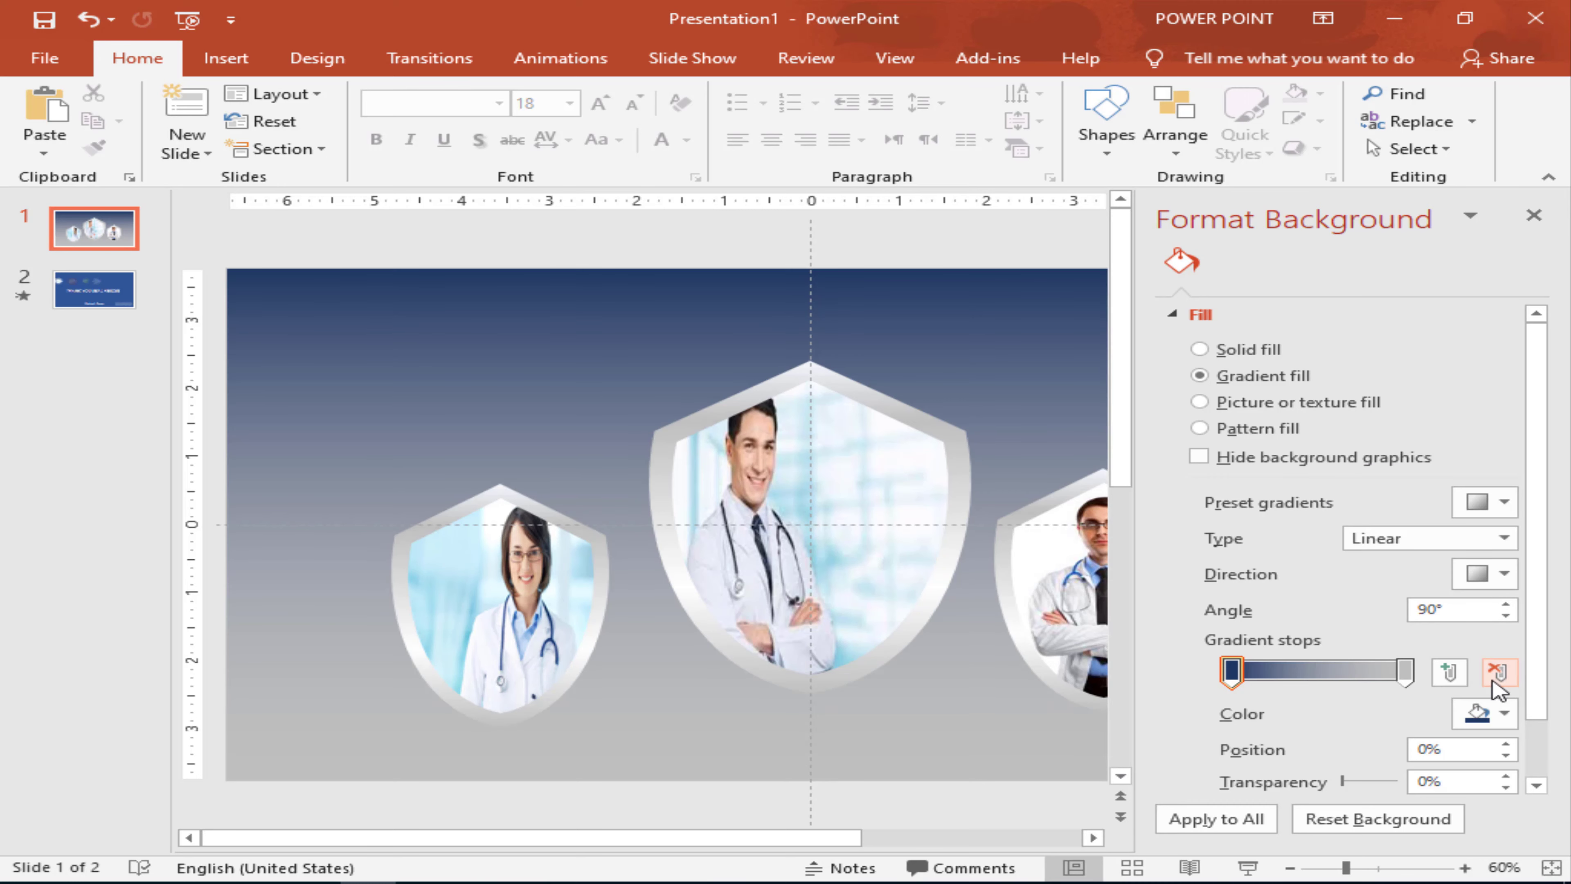
{"action": "left_click", "coordinate": [1404, 671]}
{"action": "left_click", "coordinate": [1505, 713]}
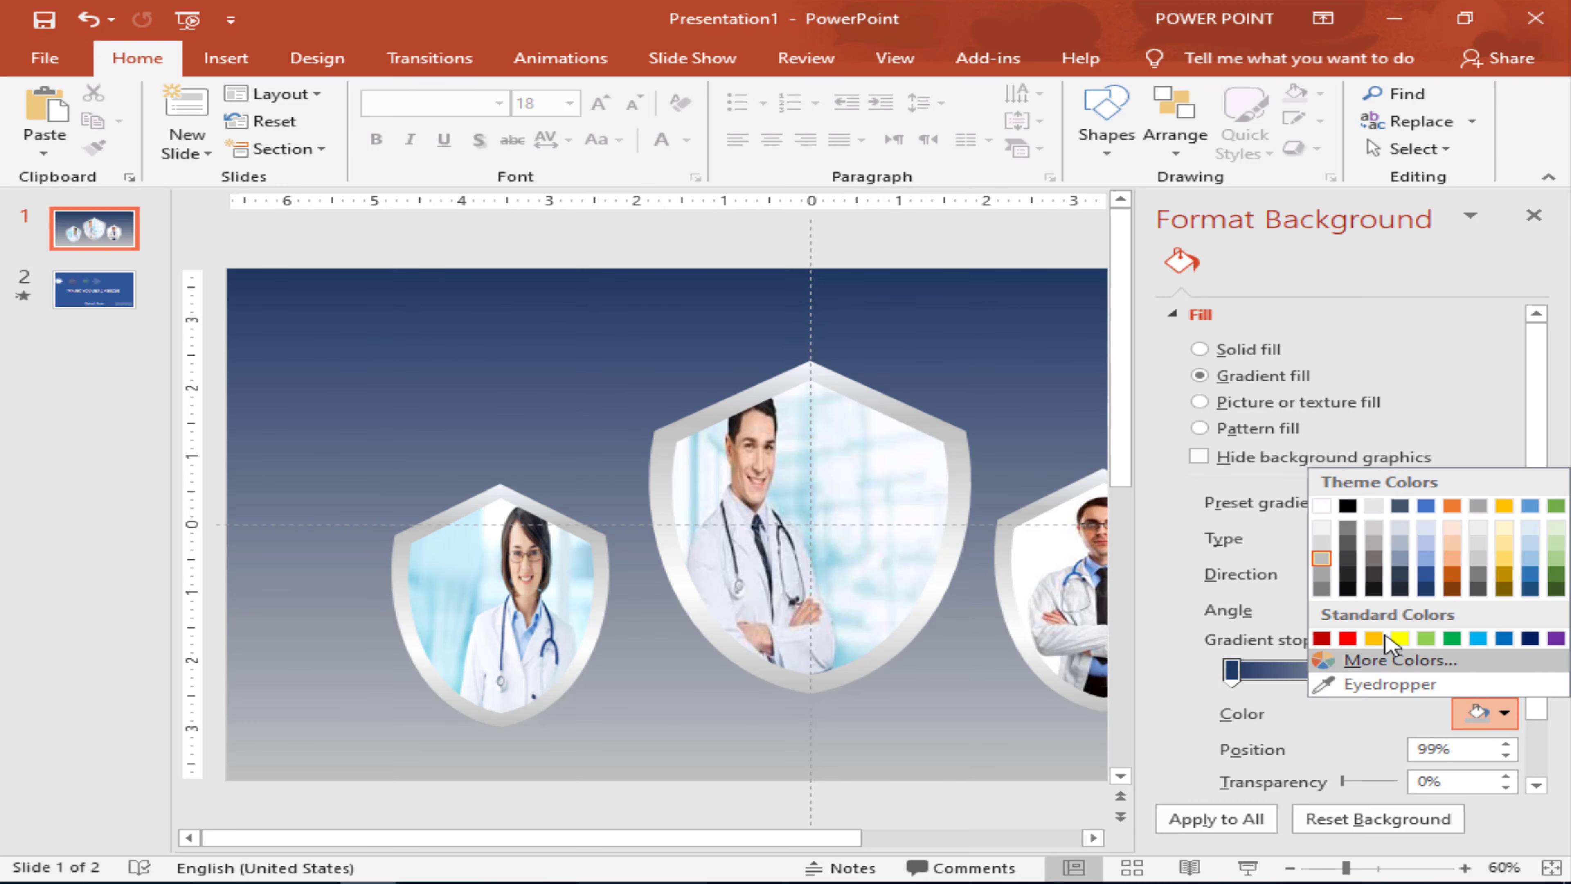
{"action": "left_click", "coordinate": [1401, 589]}
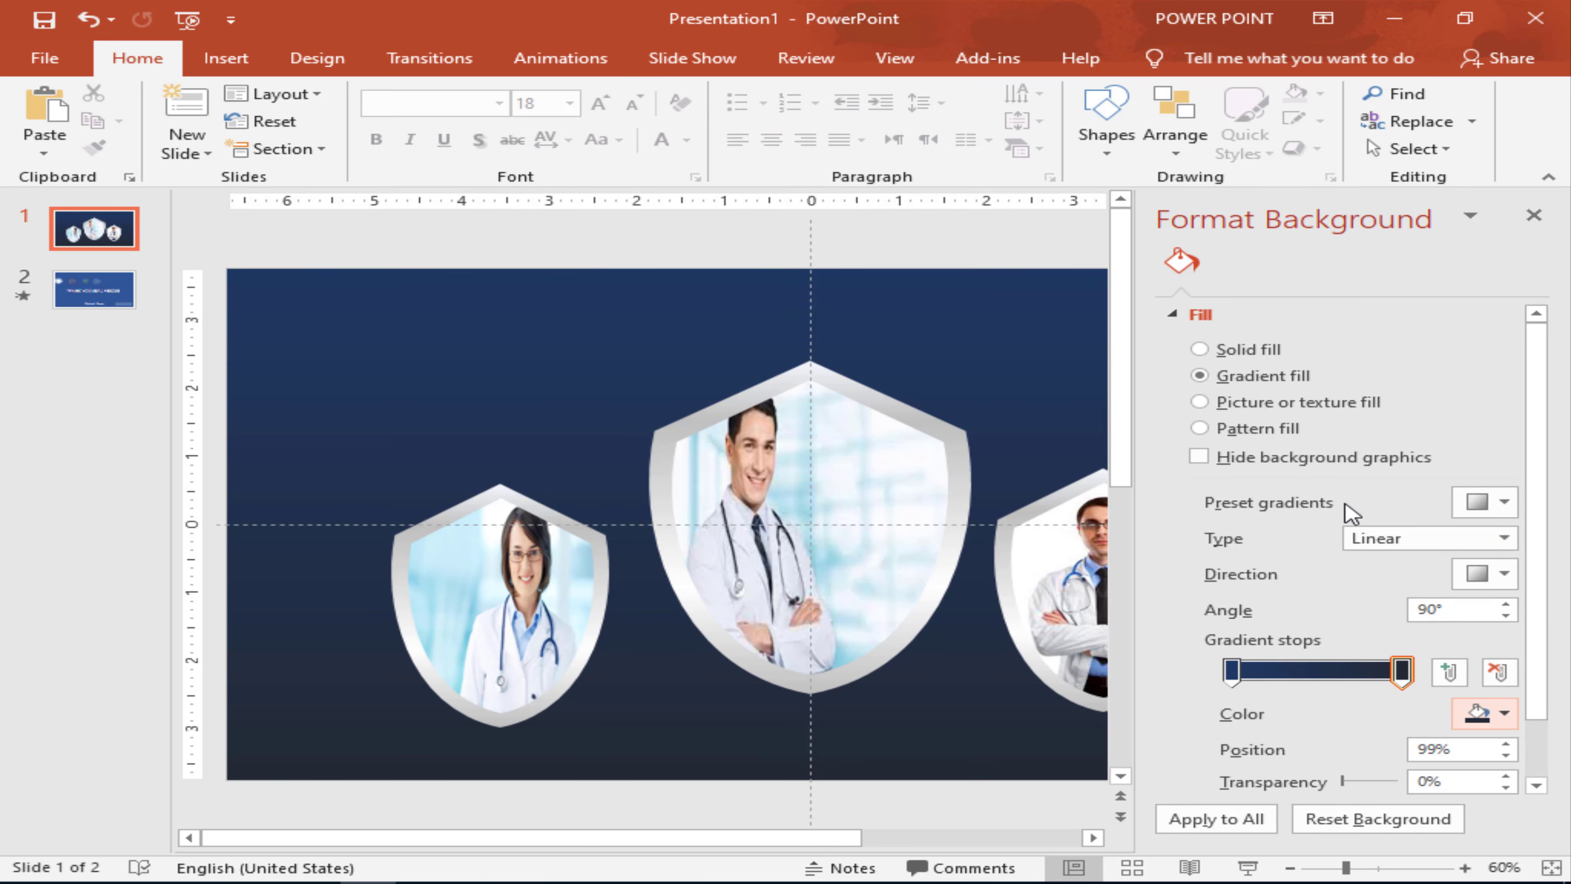
{"action": "left_click", "coordinate": [1534, 215]}
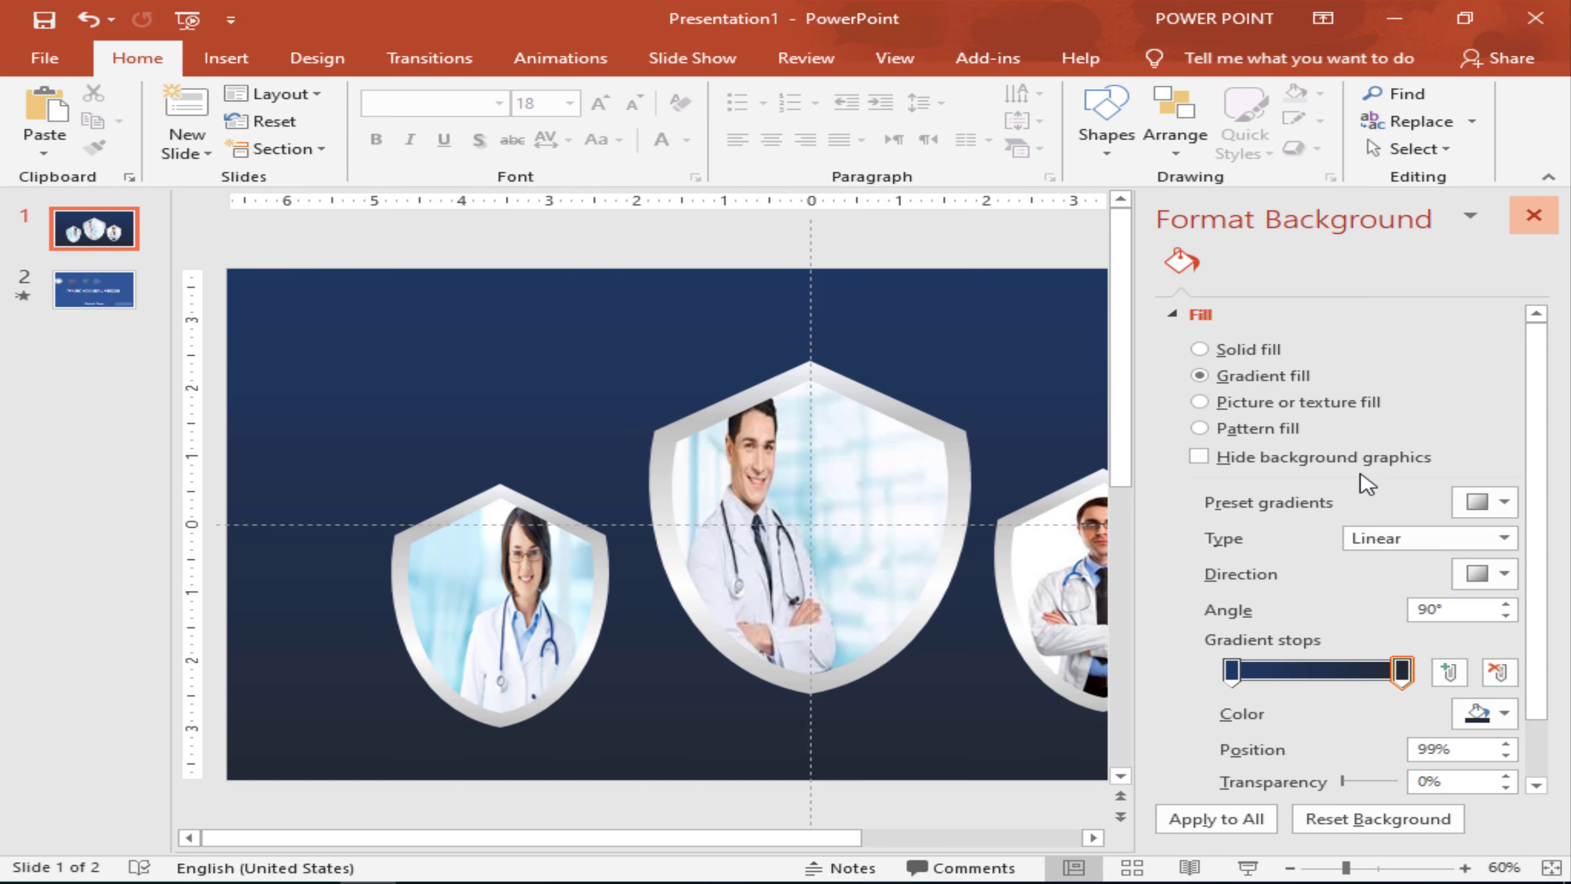
Step: Move the right shield beside the centre shield and send it behind the centre shield
{"action": "left_click_drag", "start_coordinate": [1243, 550], "coordinate": [1218, 489]}
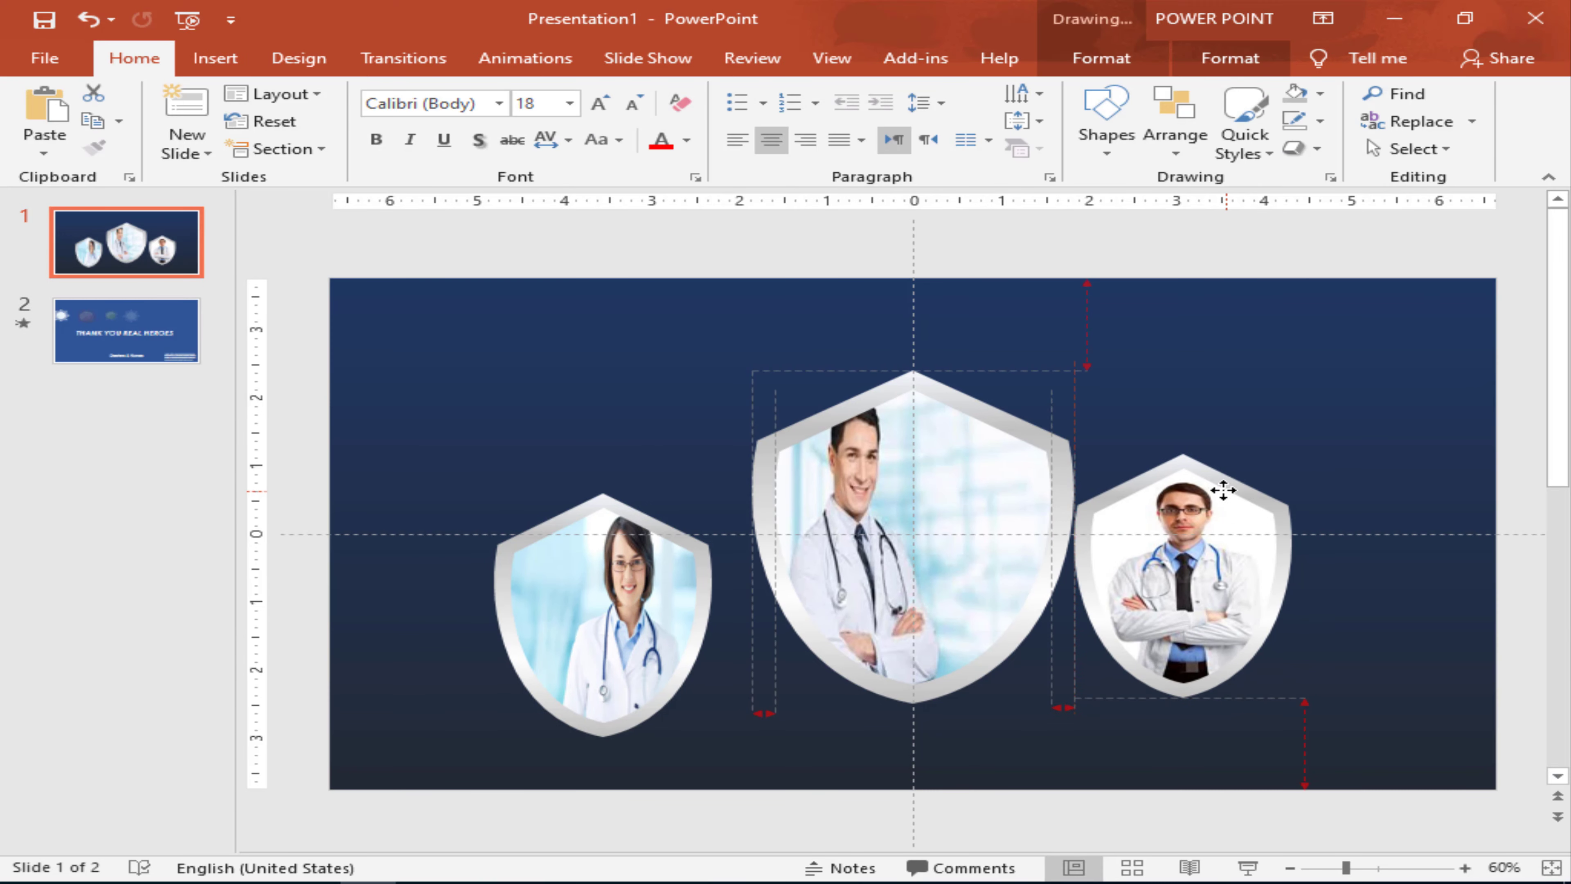
{"action": "right_click", "coordinate": [1217, 489]}
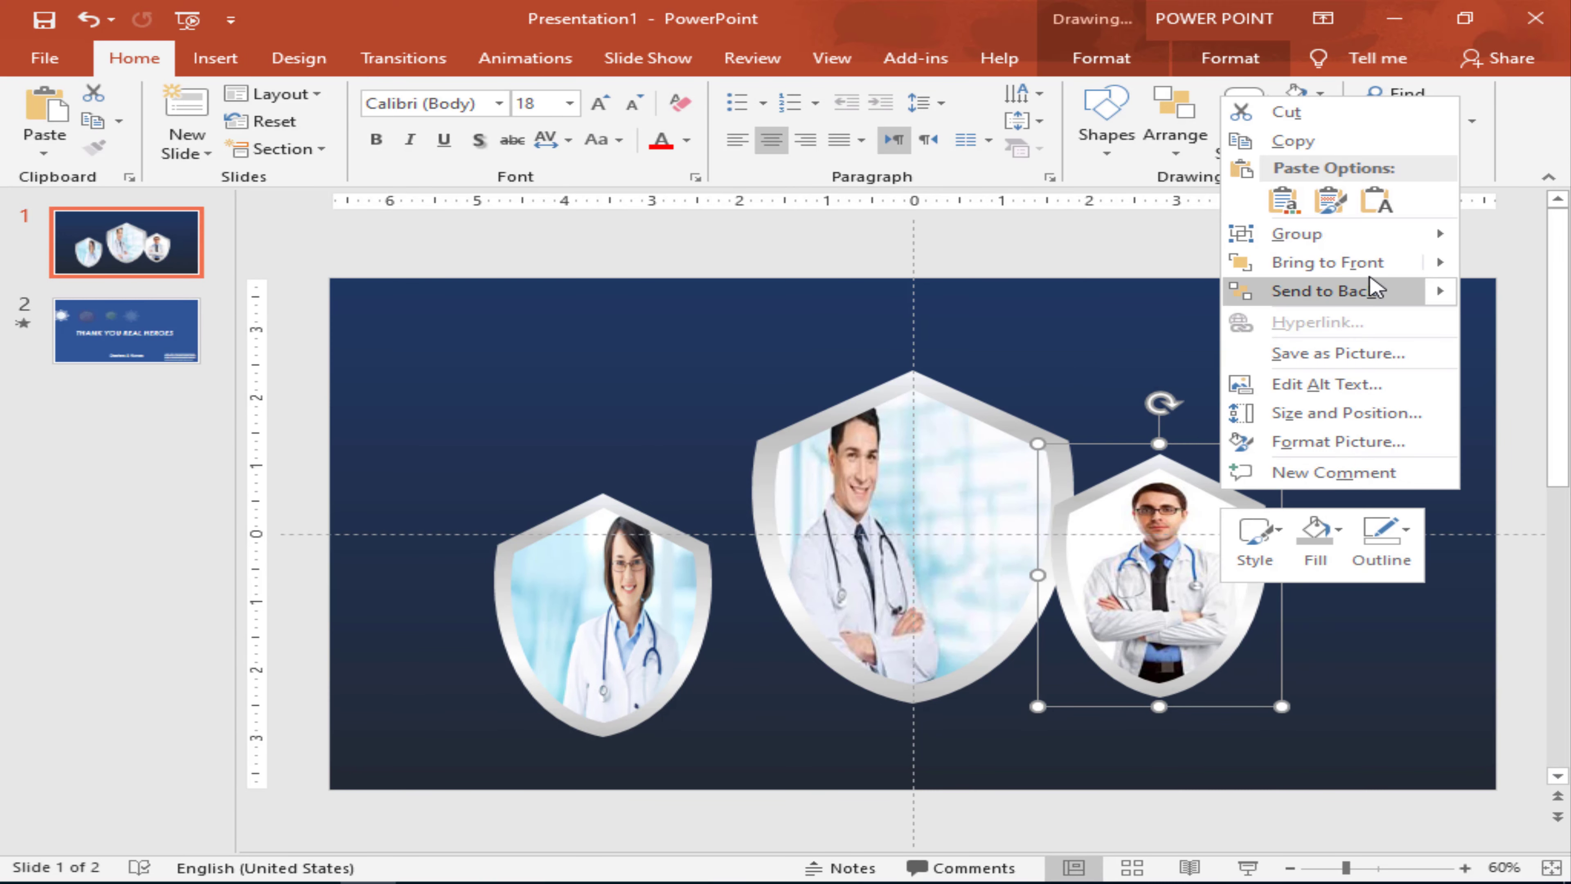
{"action": "left_click", "coordinate": [1344, 295]}
{"action": "left_click", "coordinate": [1361, 492]}
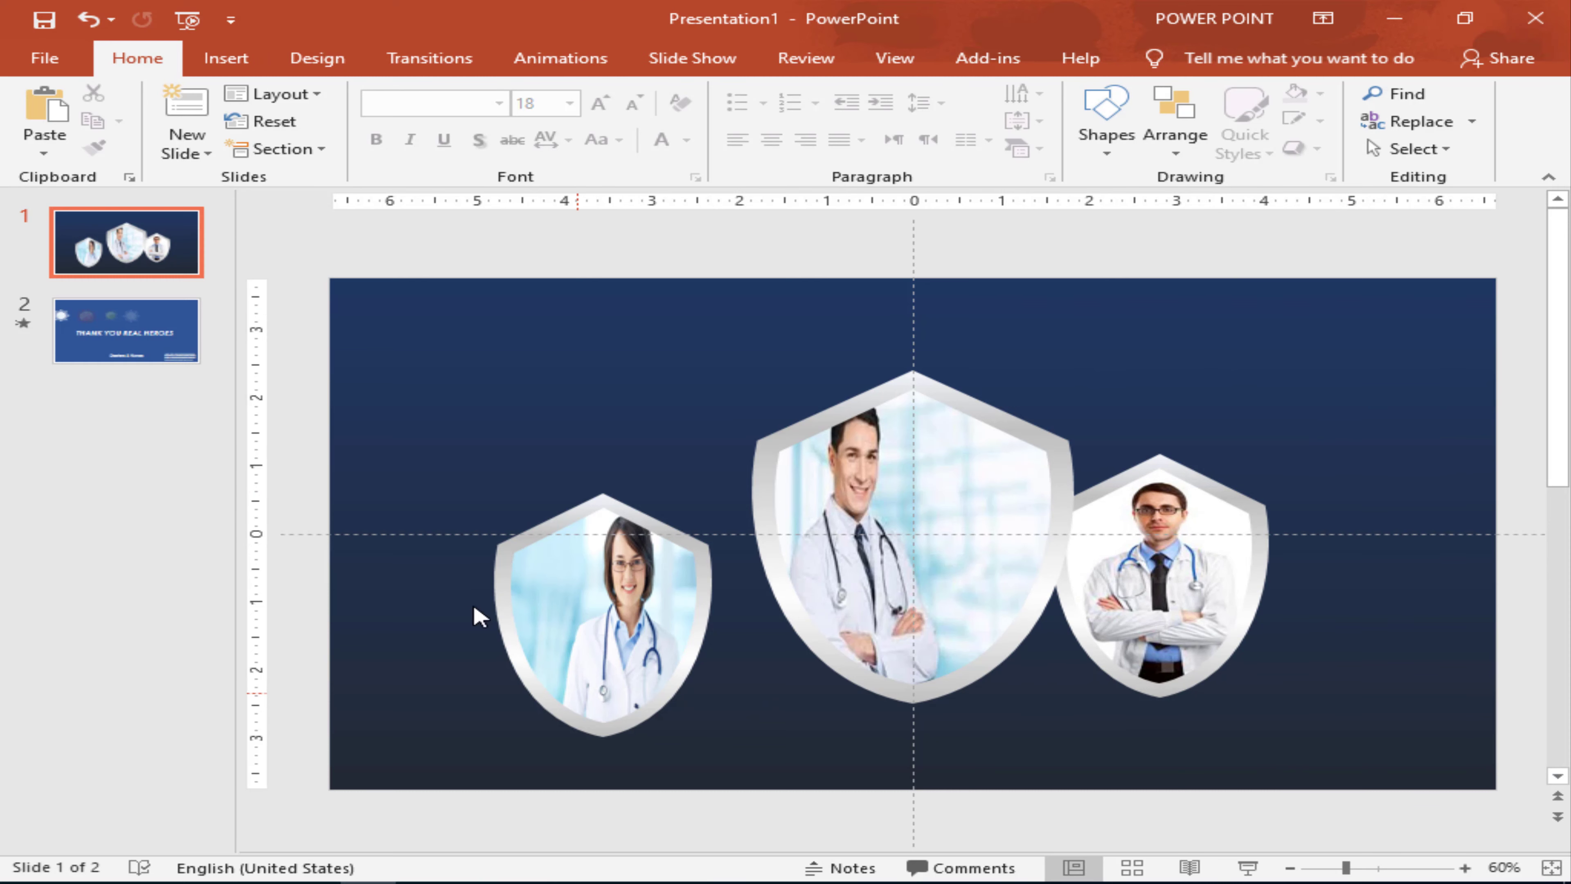
Step: Tuck the left shield against the centre shield and send it behind
{"action": "mouse_move", "coordinate": [668, 544]}
{"action": "left_mouse_down"}
{"action": "mouse_move", "coordinate": [721, 521]}
{"action": "mouse_move", "coordinate": [719, 534]}
{"action": "left_mouse_up"}
{"action": "right_click", "coordinate": [719, 534]}
{"action": "left_click", "coordinate": [817, 337]}
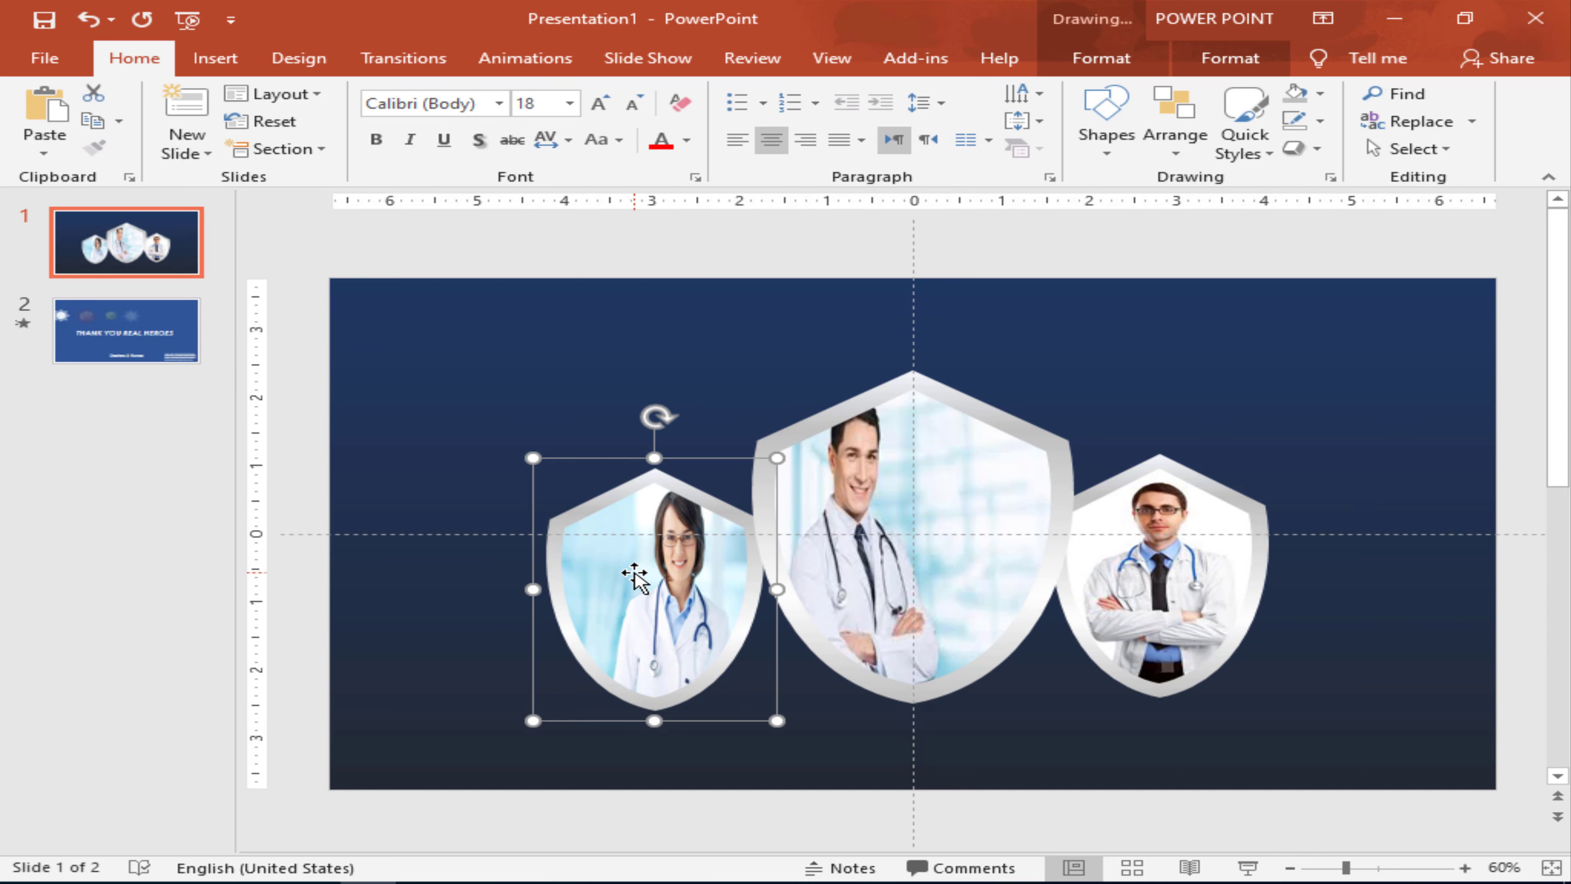
{"action": "left_click_drag", "start_coordinate": [634, 575], "coordinate": [658, 591]}
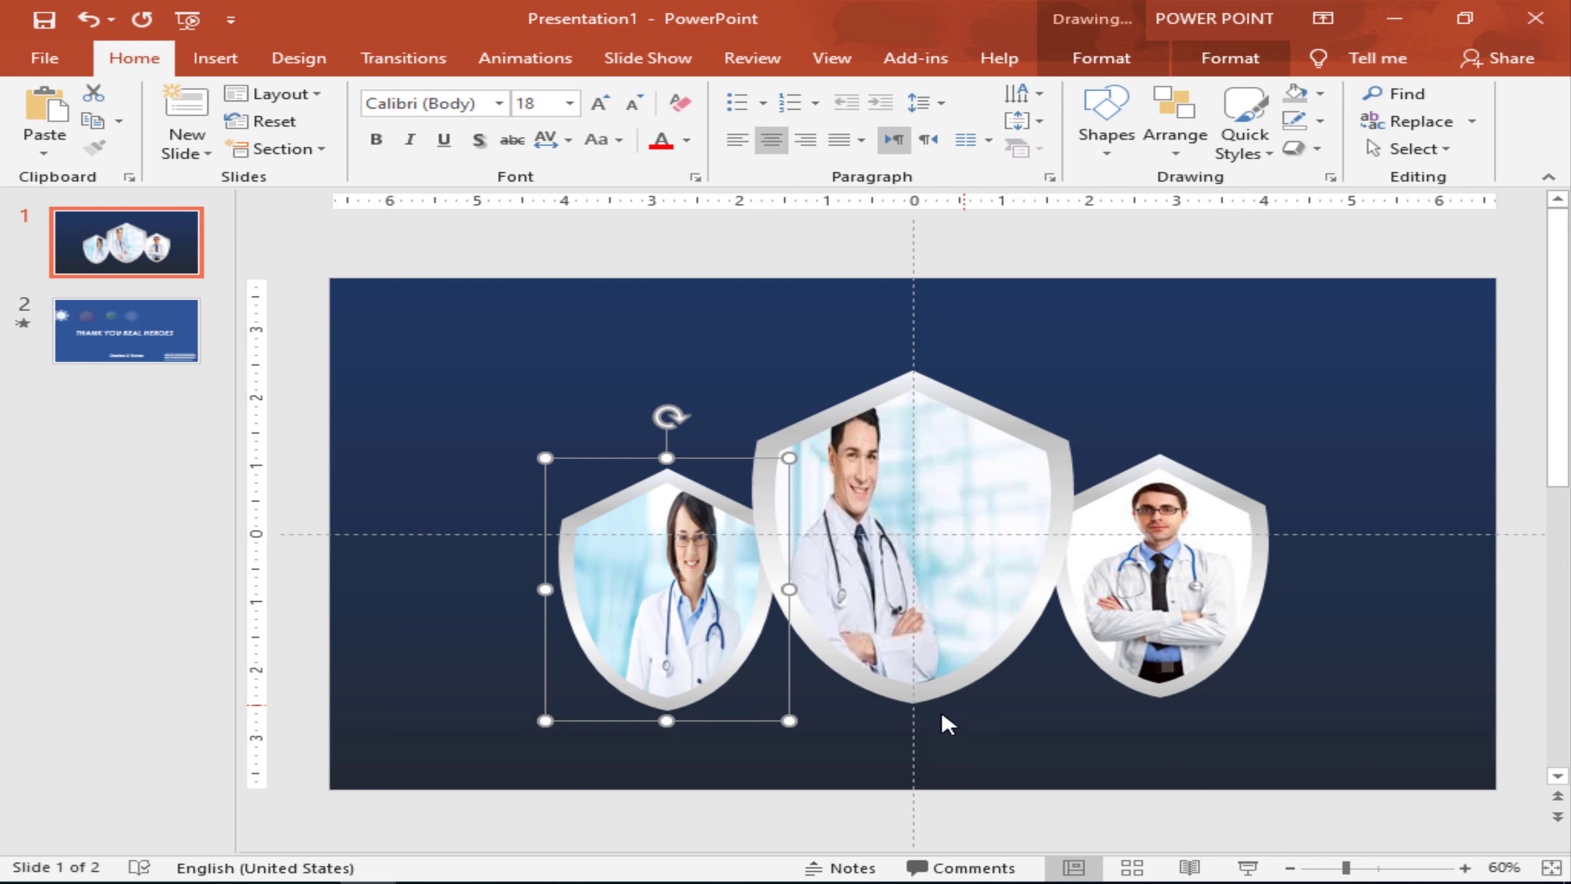
{"action": "left_click", "coordinate": [1174, 390]}
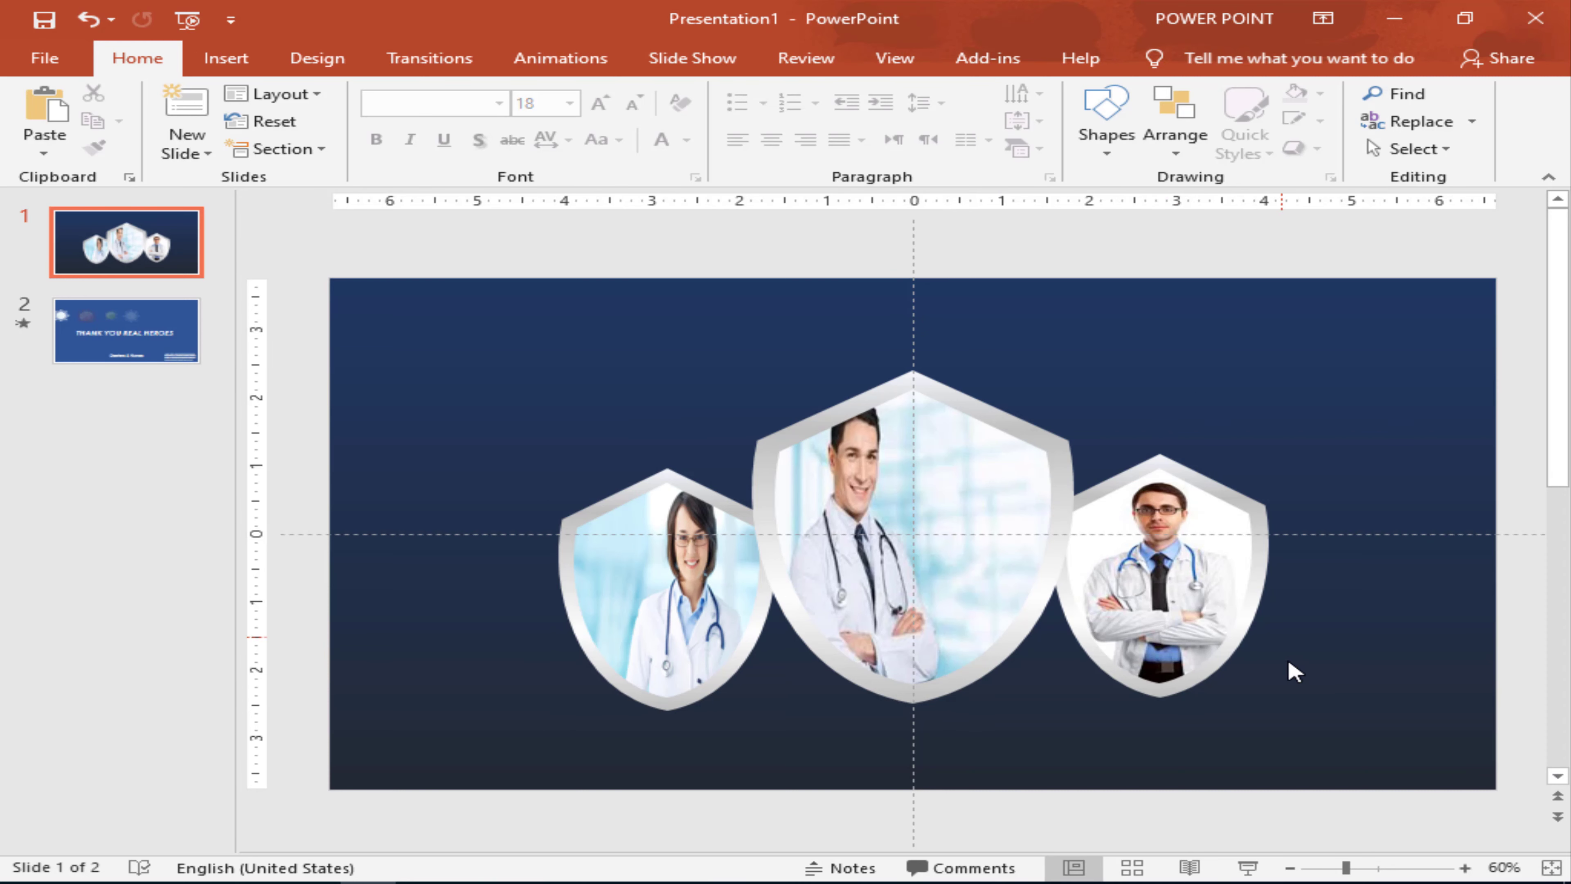
Step: In Format Background, change the gradient type to Radial and pick a direction
{"action": "right_click", "coordinate": [1355, 457]}
{"action": "left_click", "coordinate": [1280, 644]}
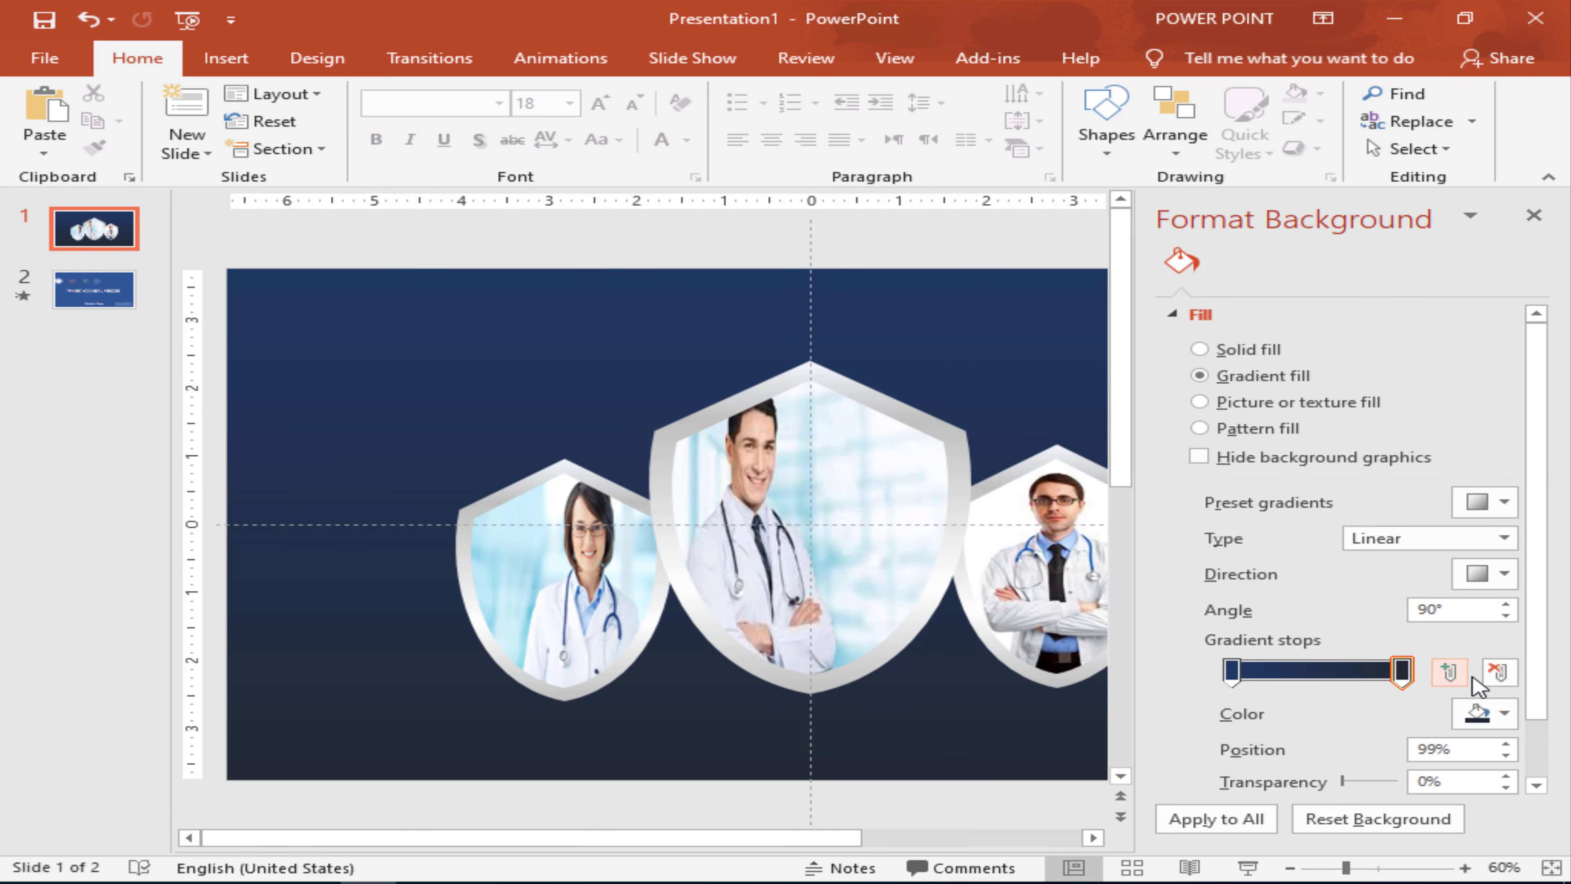
{"action": "scroll", "coordinate": [1360, 718], "scroll_direction": "down", "scroll_amount": 2}
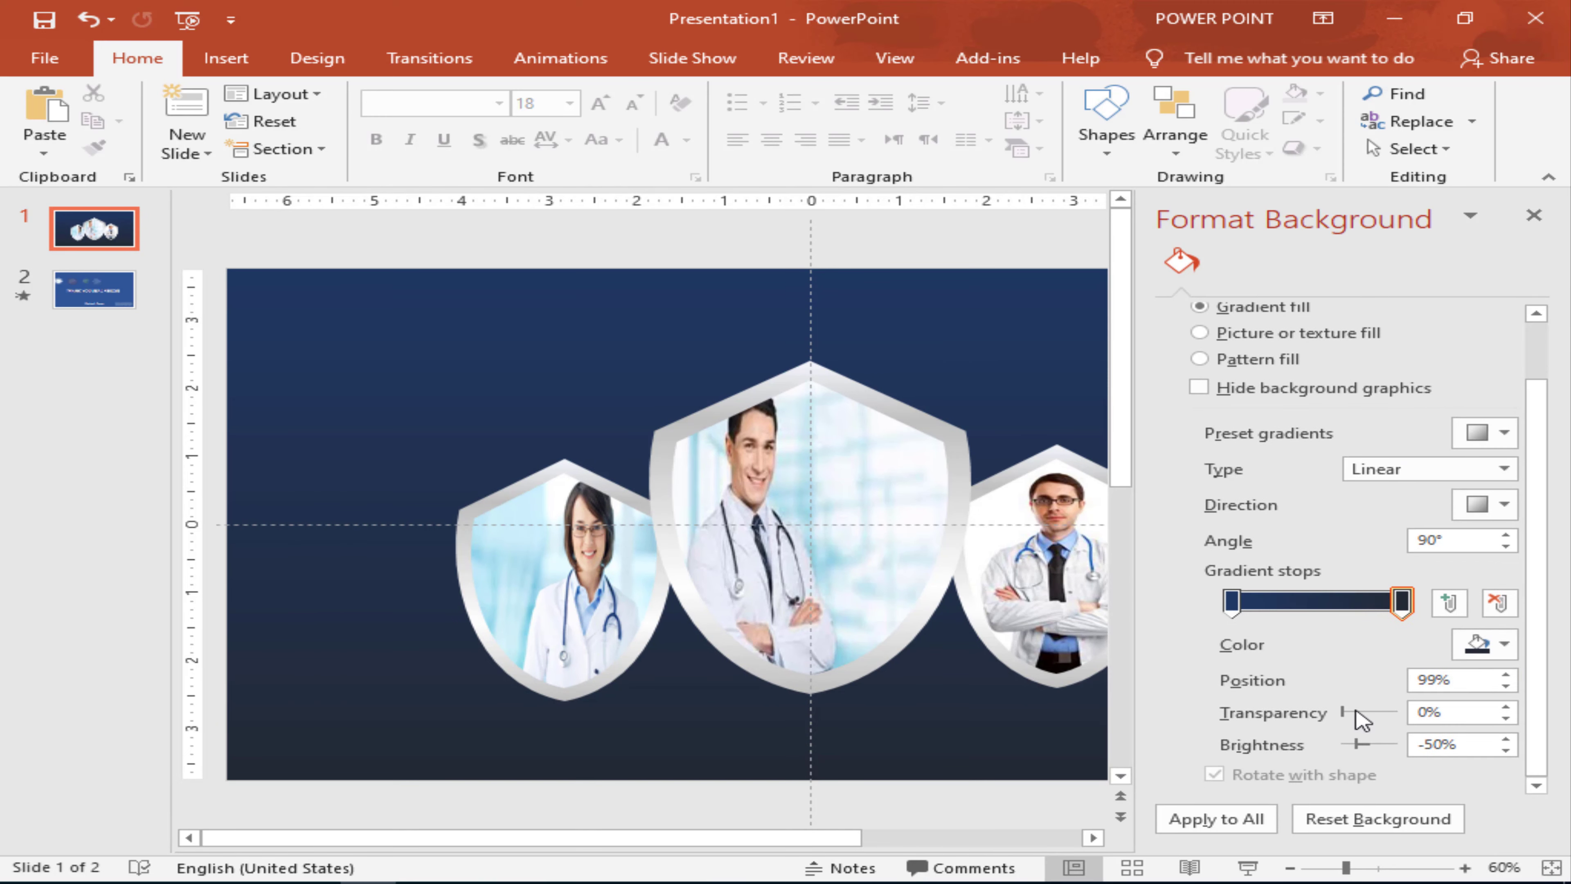
{"action": "left_click_drag", "start_coordinate": [1359, 713], "coordinate": [1361, 714]}
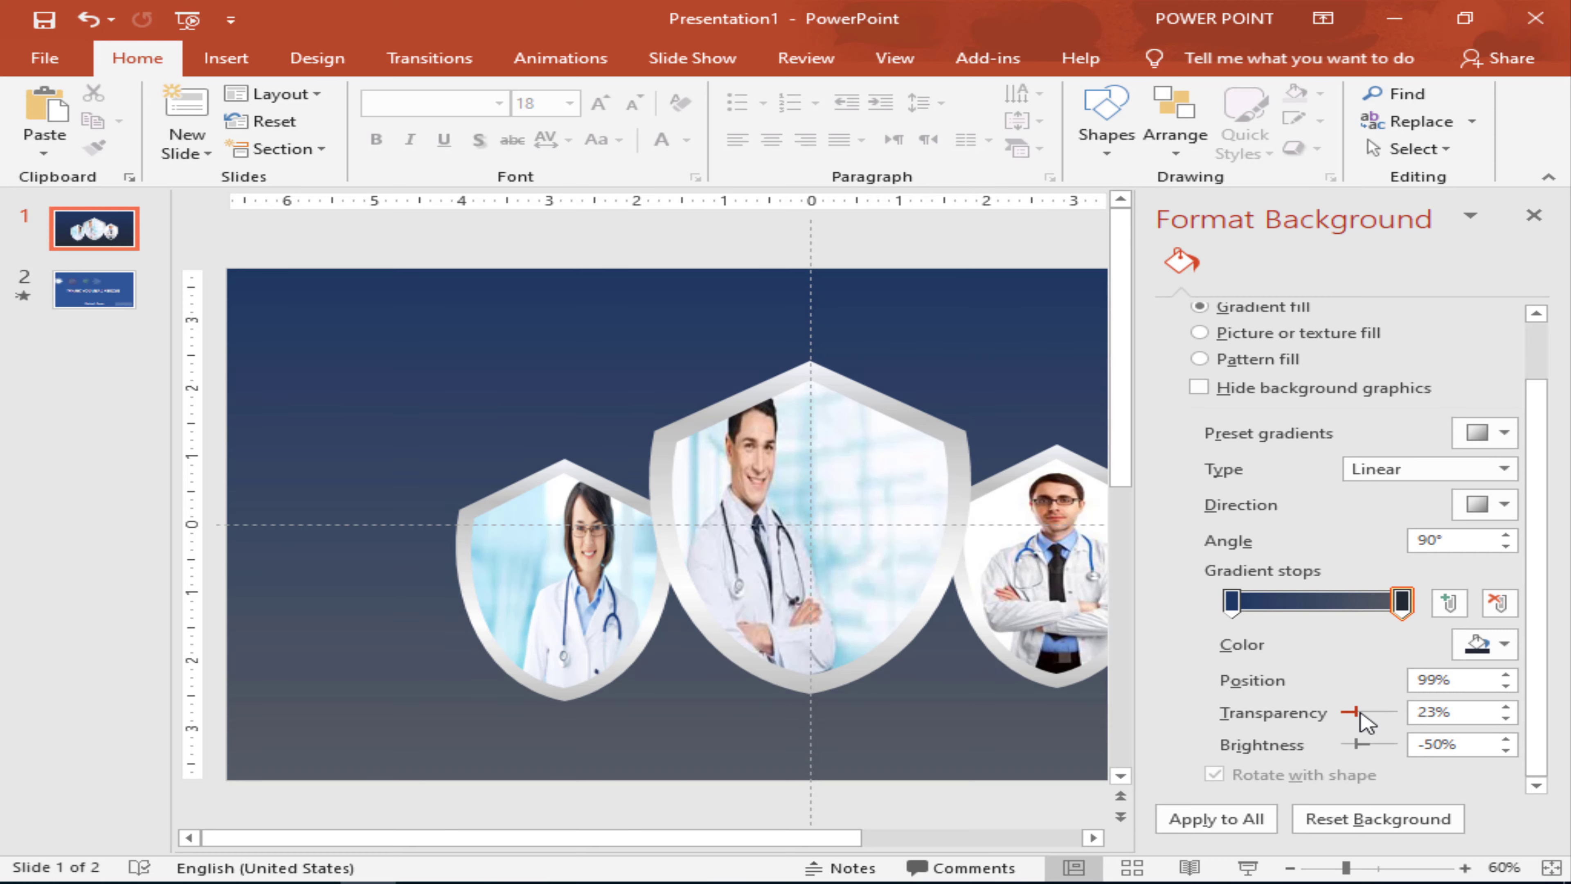
{"action": "left_click", "coordinate": [1344, 716]}
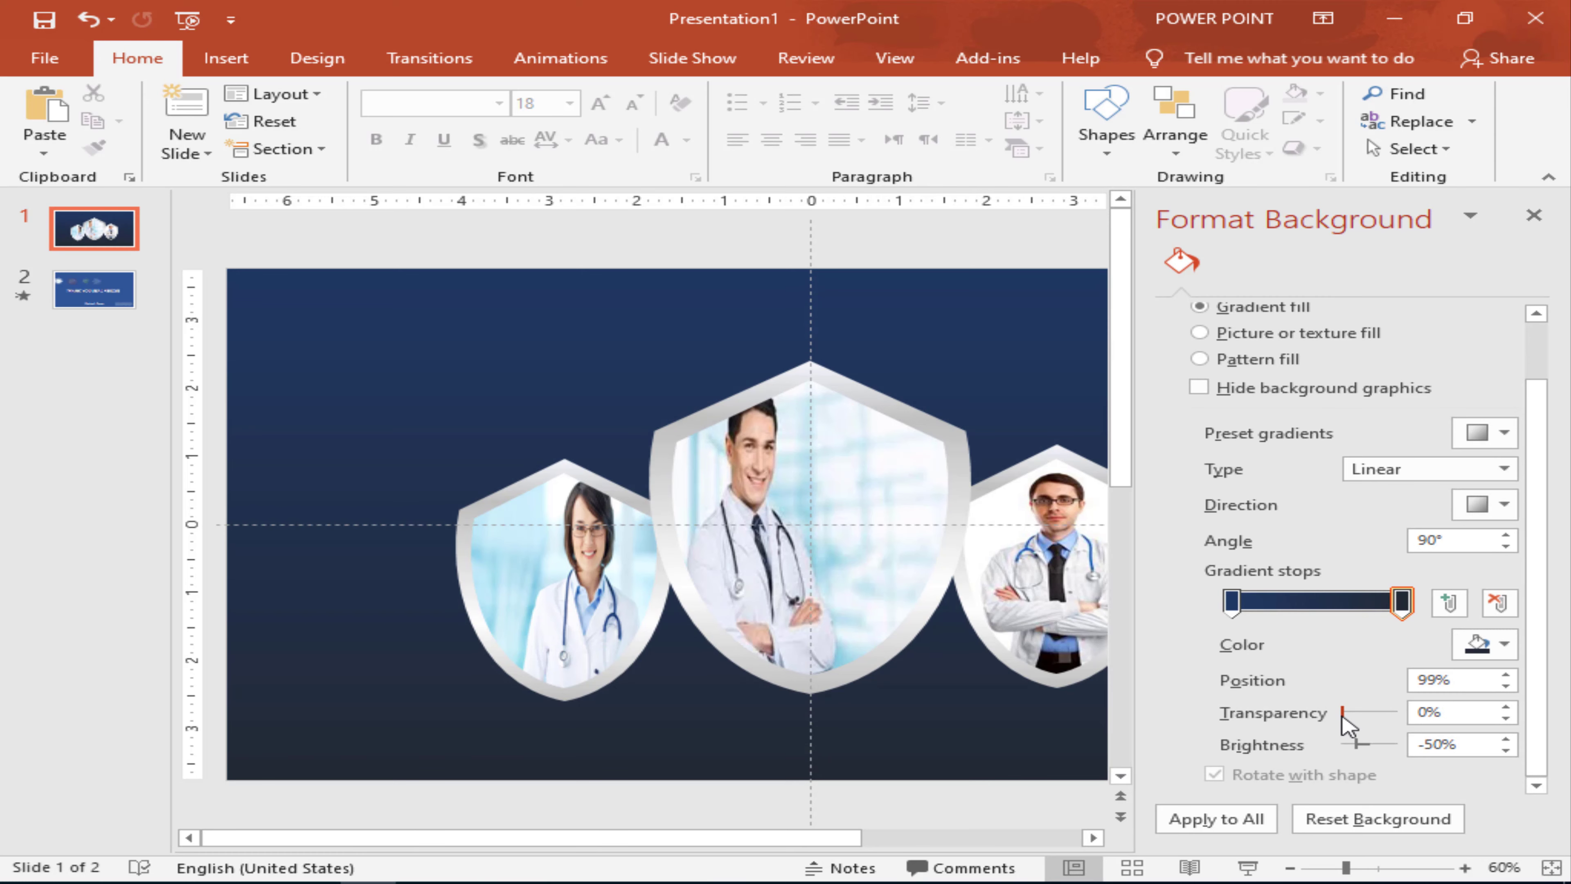
{"action": "left_click", "coordinate": [1504, 504]}
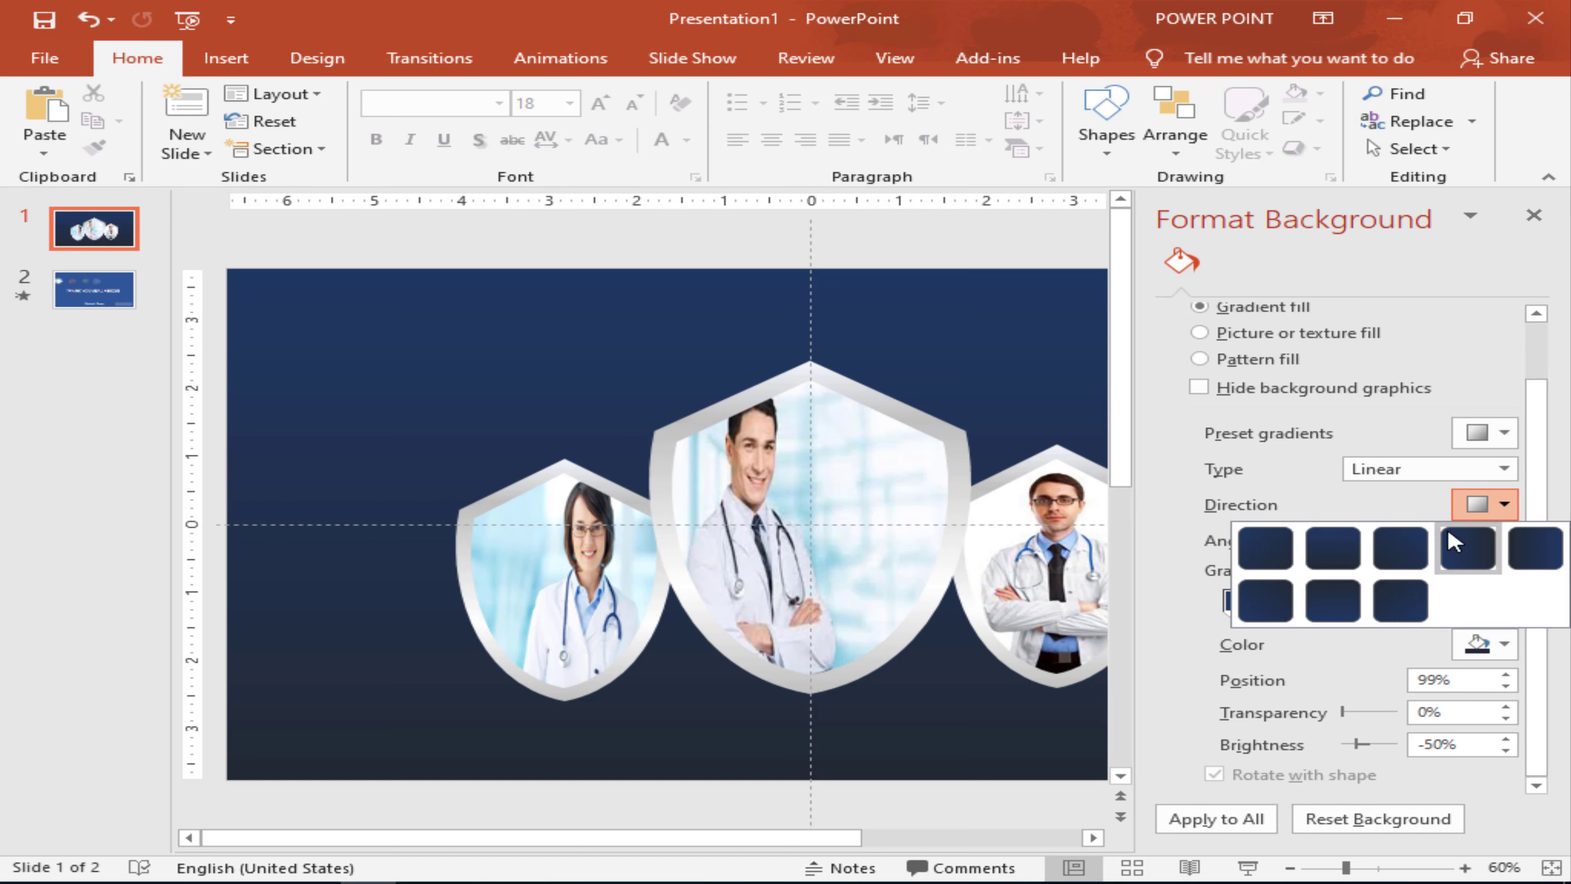
{"action": "left_click", "coordinate": [1504, 469]}
{"action": "left_click", "coordinate": [1497, 513]}
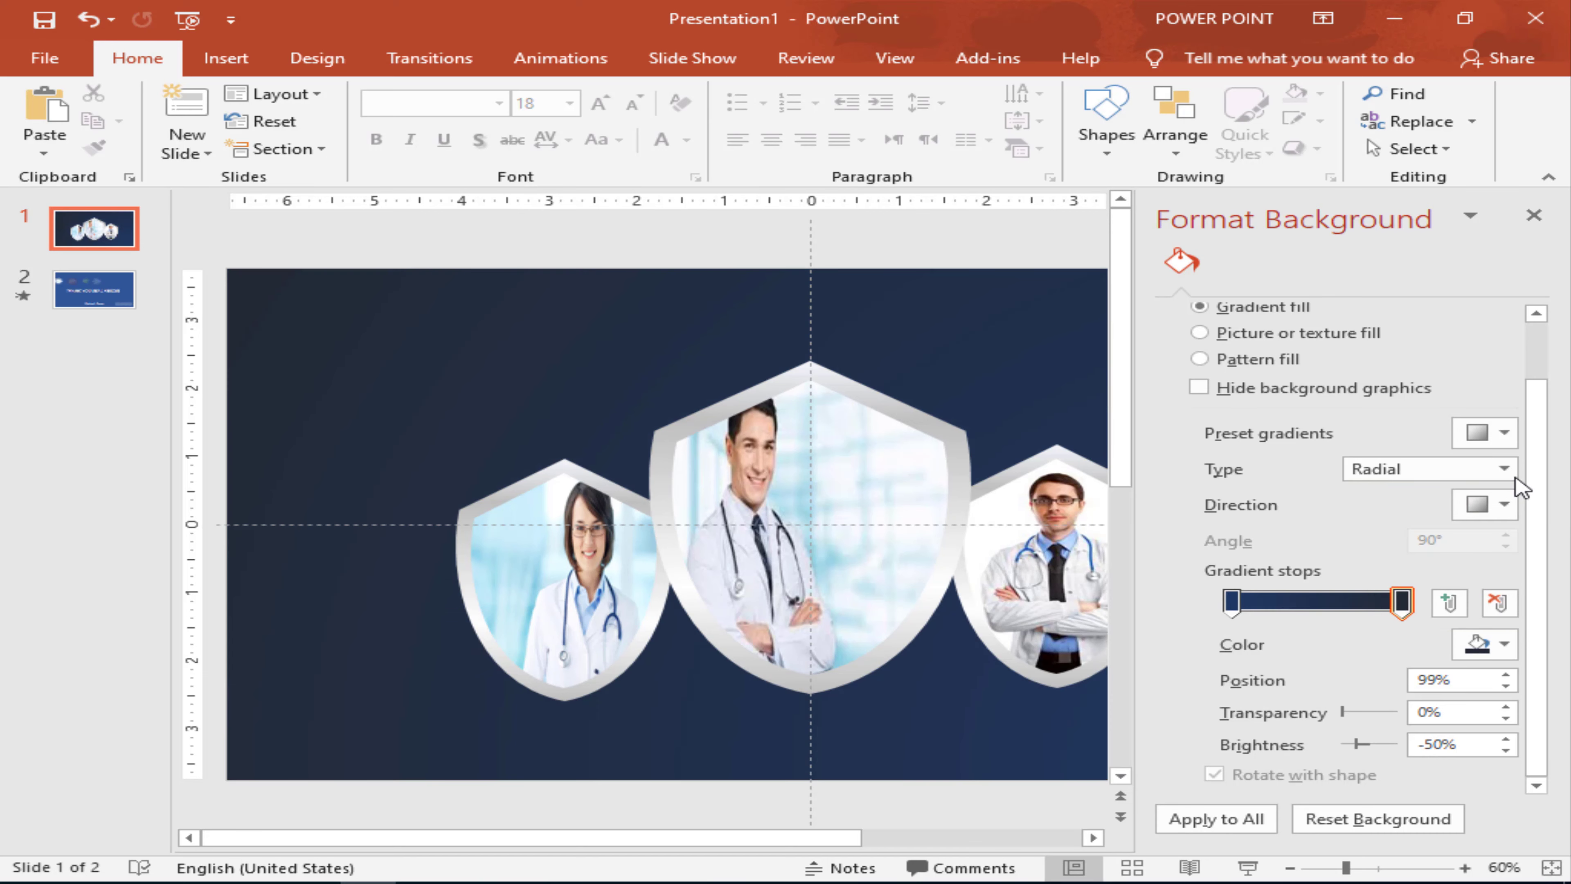
{"action": "left_click", "coordinate": [1505, 504]}
{"action": "left_click", "coordinate": [1416, 545]}
Step: Give the left gradient stop 58% transparency for a softer grey-blue glow
{"action": "left_click_drag", "start_coordinate": [1365, 716], "coordinate": [1318, 718]}
{"action": "left_click", "coordinate": [1243, 607]}
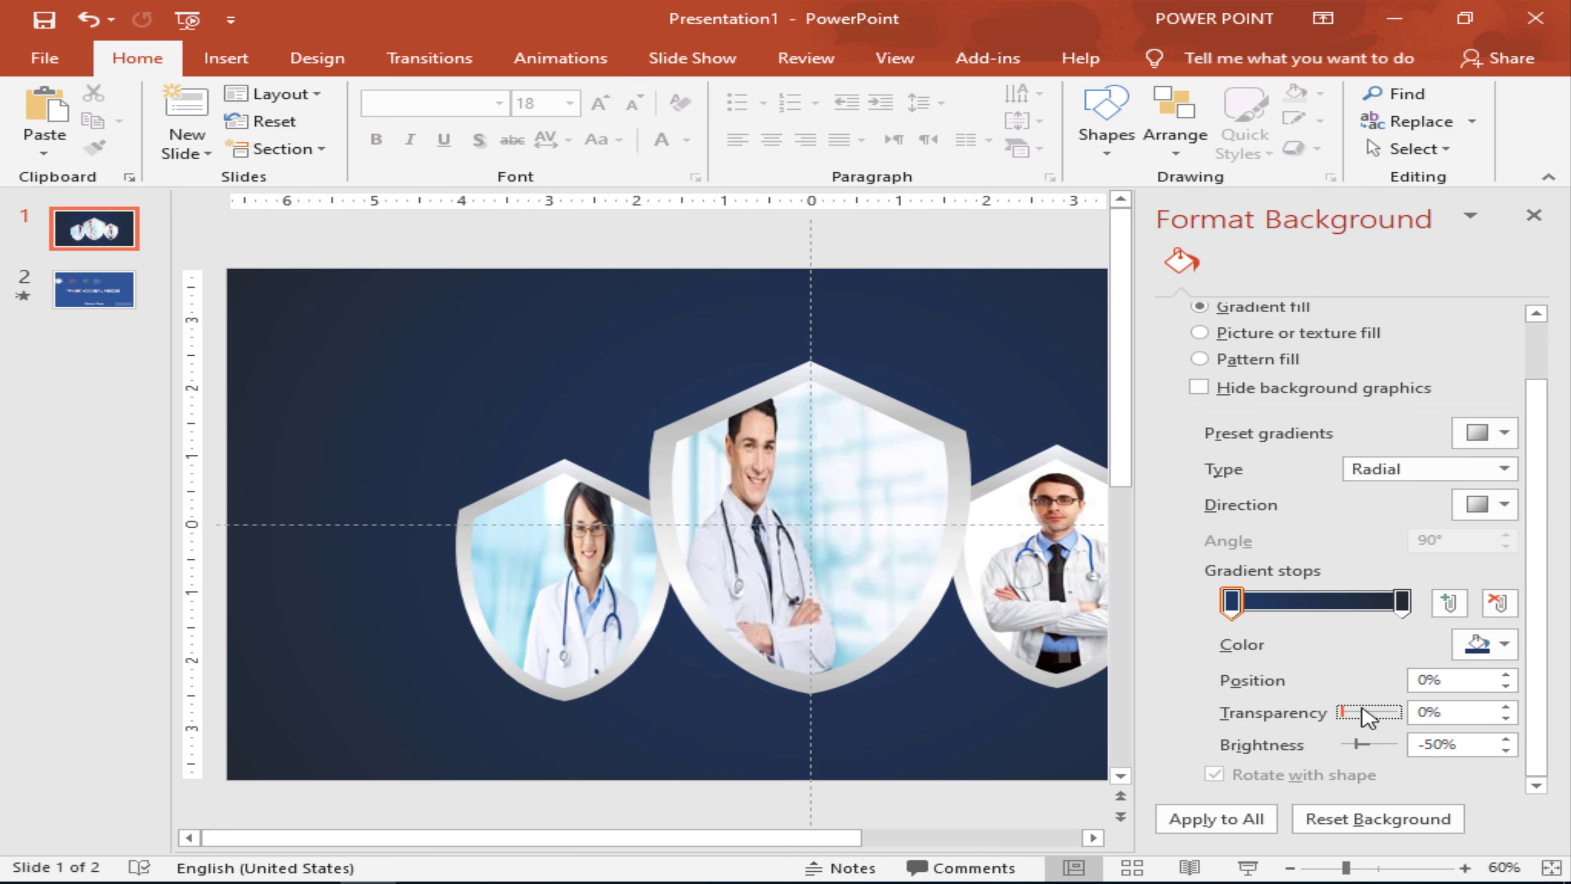
{"action": "left_click_drag", "start_coordinate": [1344, 711], "coordinate": [1369, 712]}
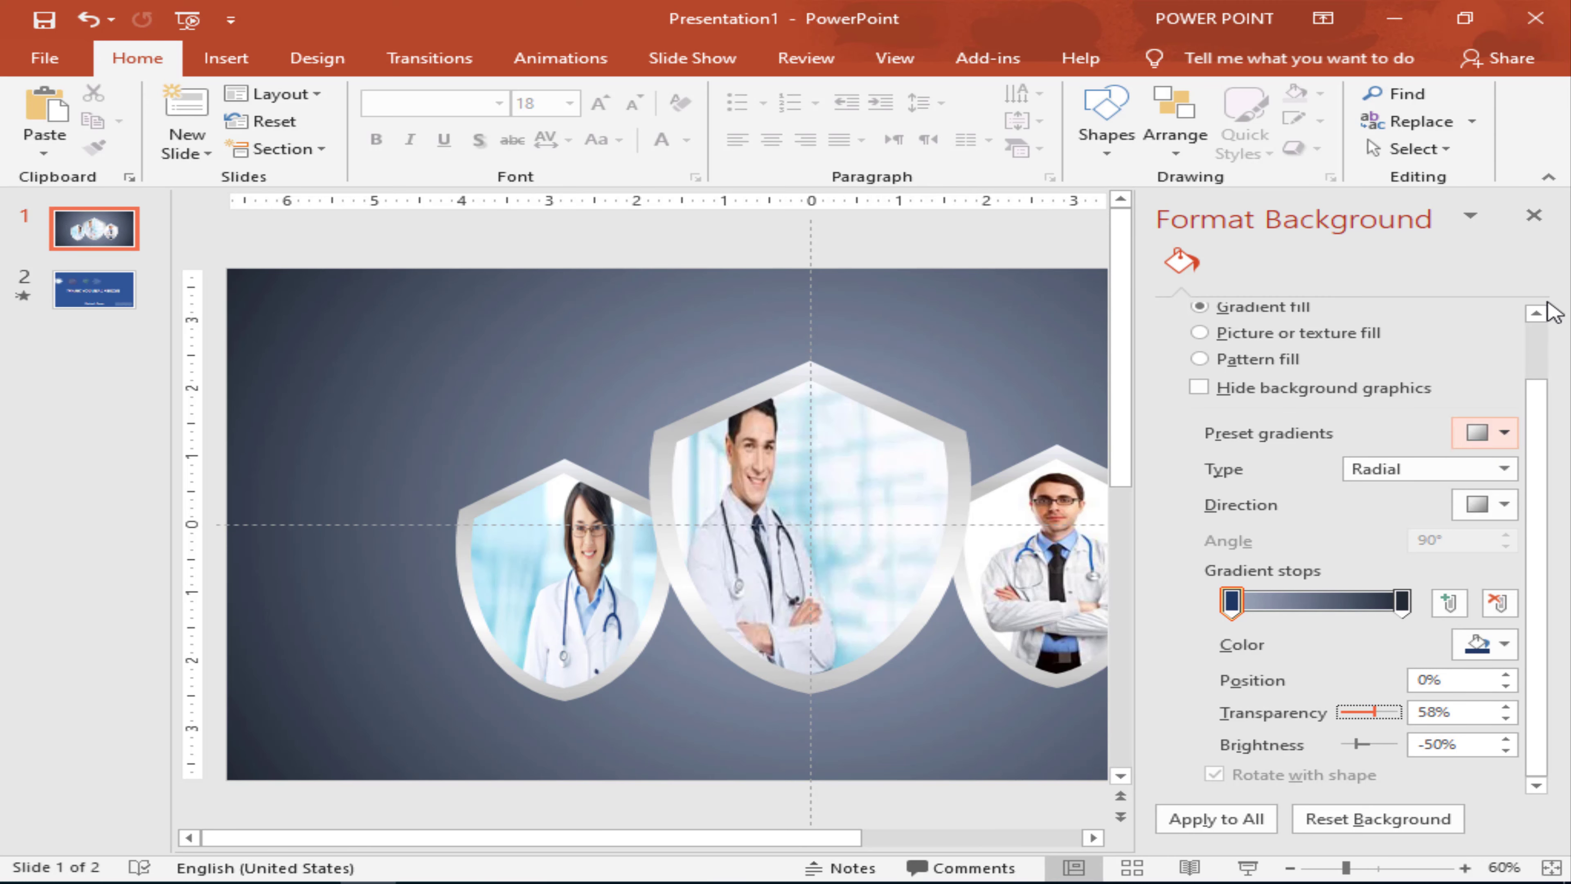
{"action": "left_click", "coordinate": [1534, 215]}
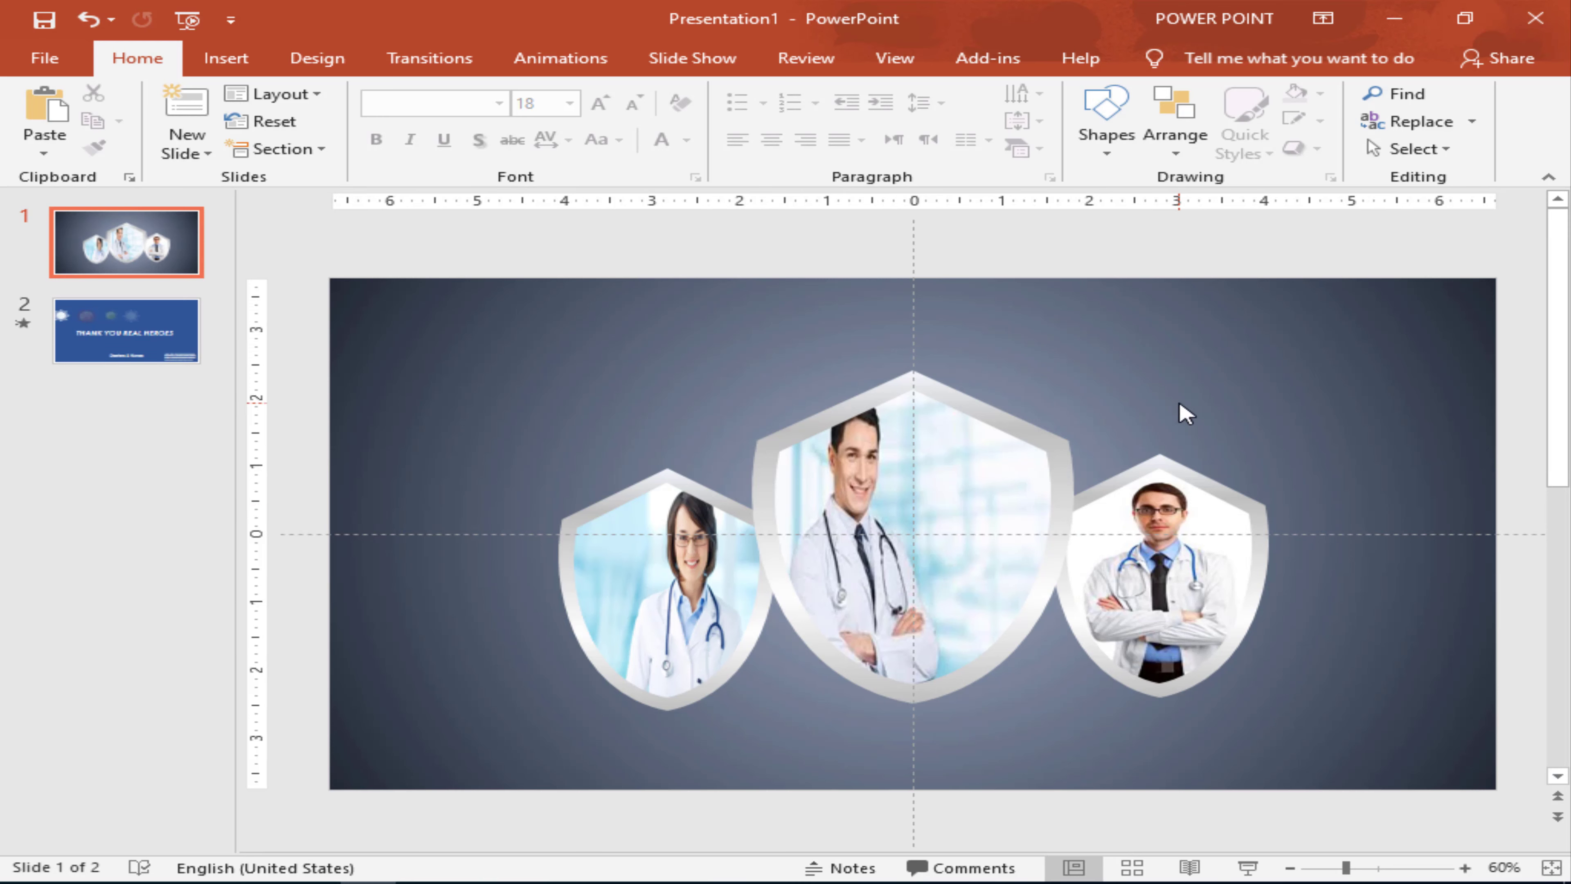
Step: Draw an oval on the slide and fill it with black
{"action": "left_click", "coordinate": [1106, 124]}
{"action": "left_click_drag", "start_coordinate": [1074, 348], "coordinate": [1173, 390]}
{"action": "left_click", "coordinate": [665, 93]}
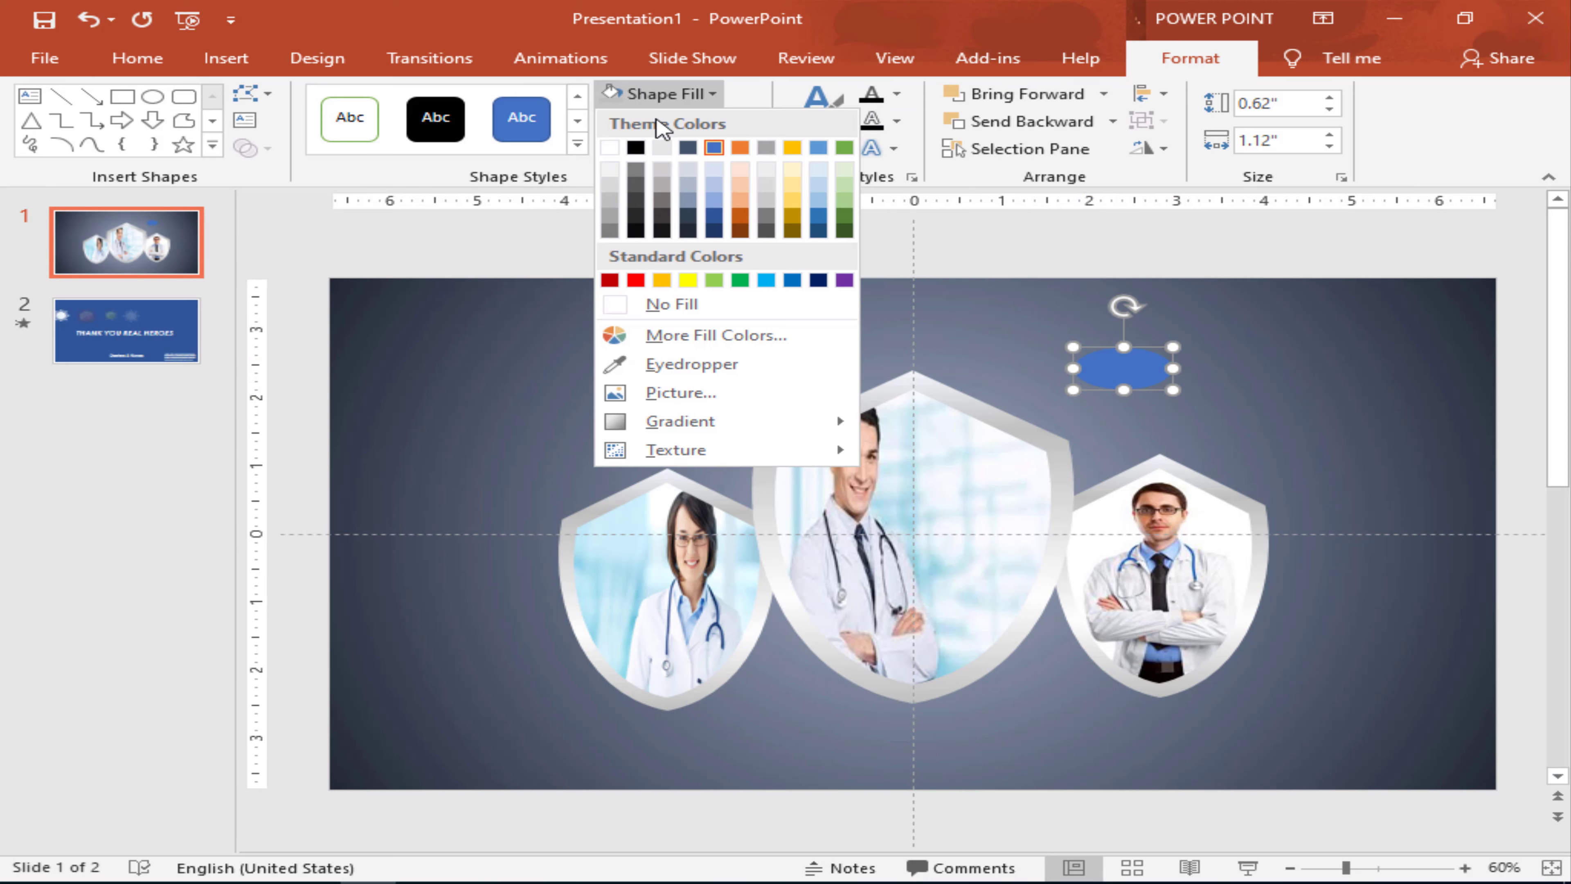
{"action": "left_click", "coordinate": [636, 147]}
Step: Make the black oval partly transparent with 25 pt soft edges
{"action": "right_click", "coordinate": [1135, 367]}
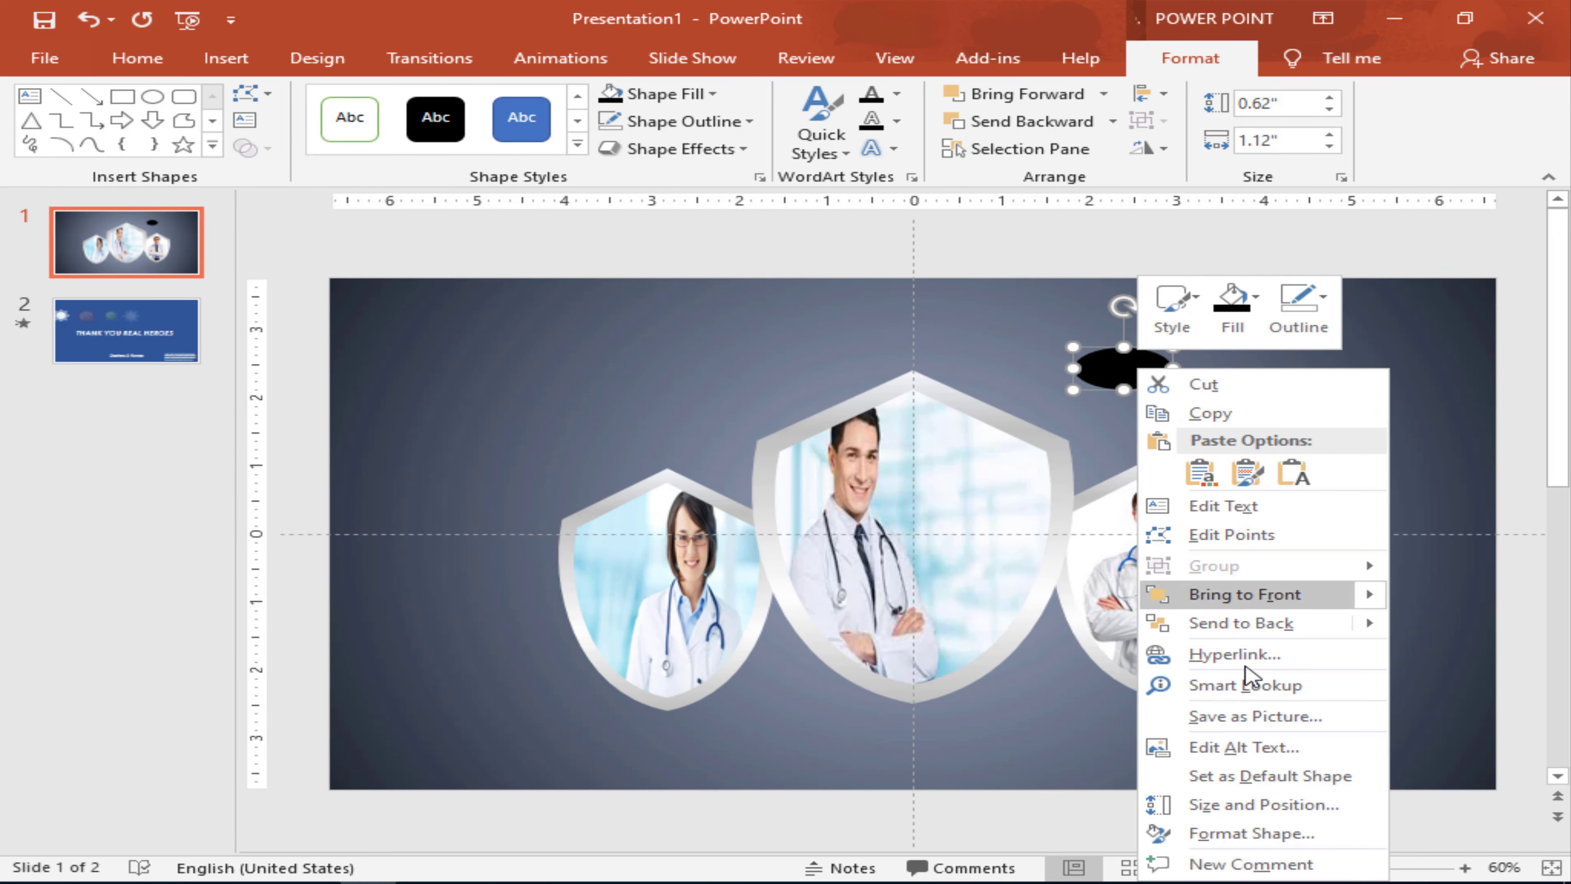
{"action": "left_click", "coordinate": [1259, 831]}
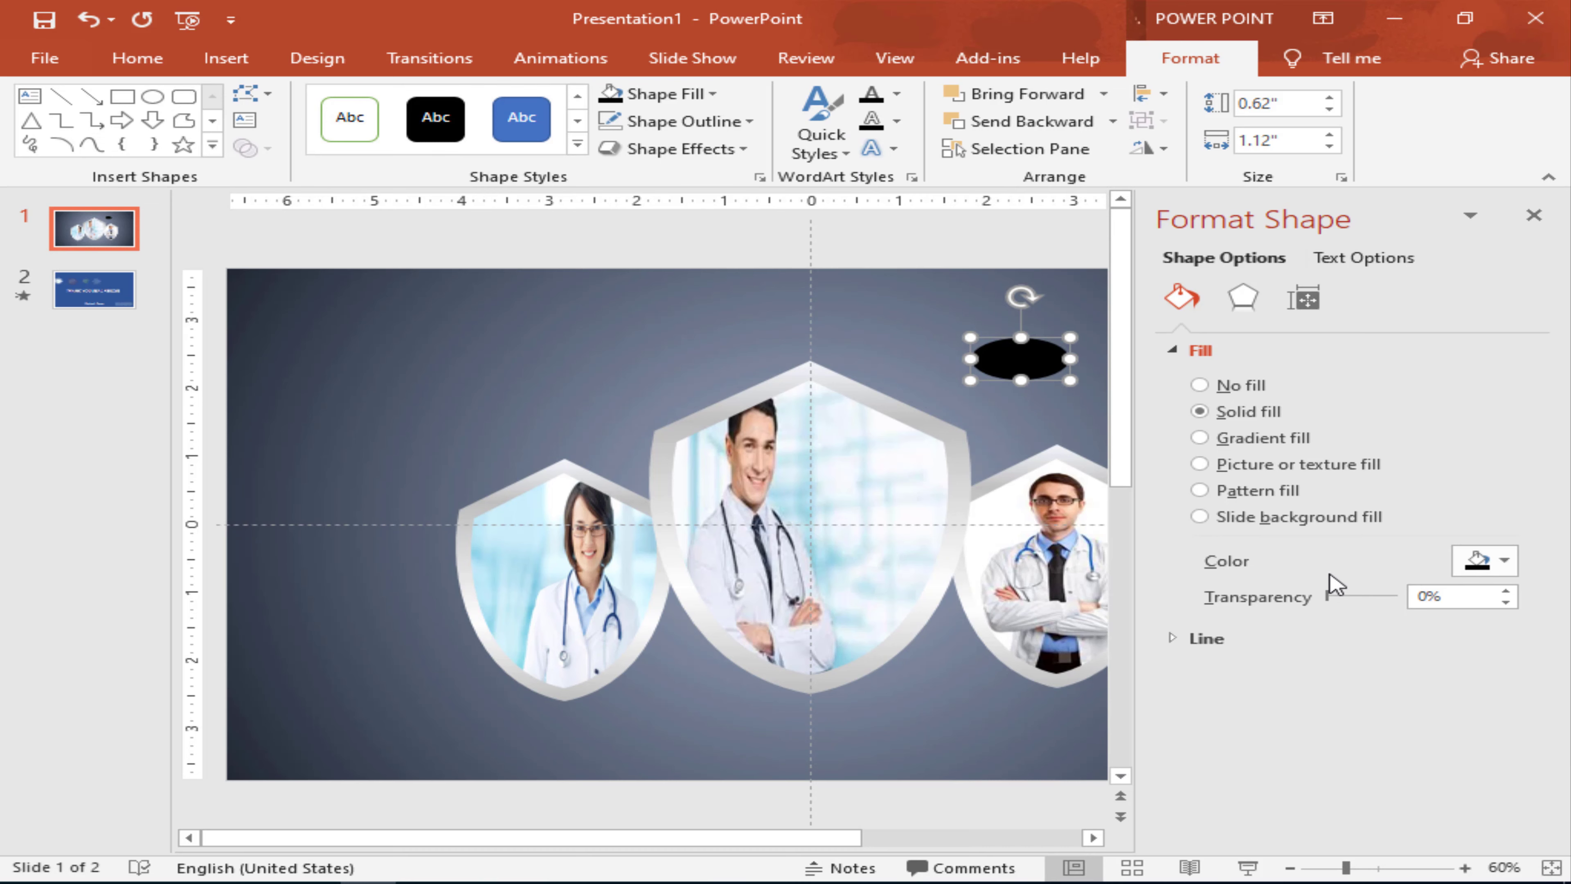
{"action": "left_click_drag", "start_coordinate": [1330, 597], "coordinate": [1357, 597]}
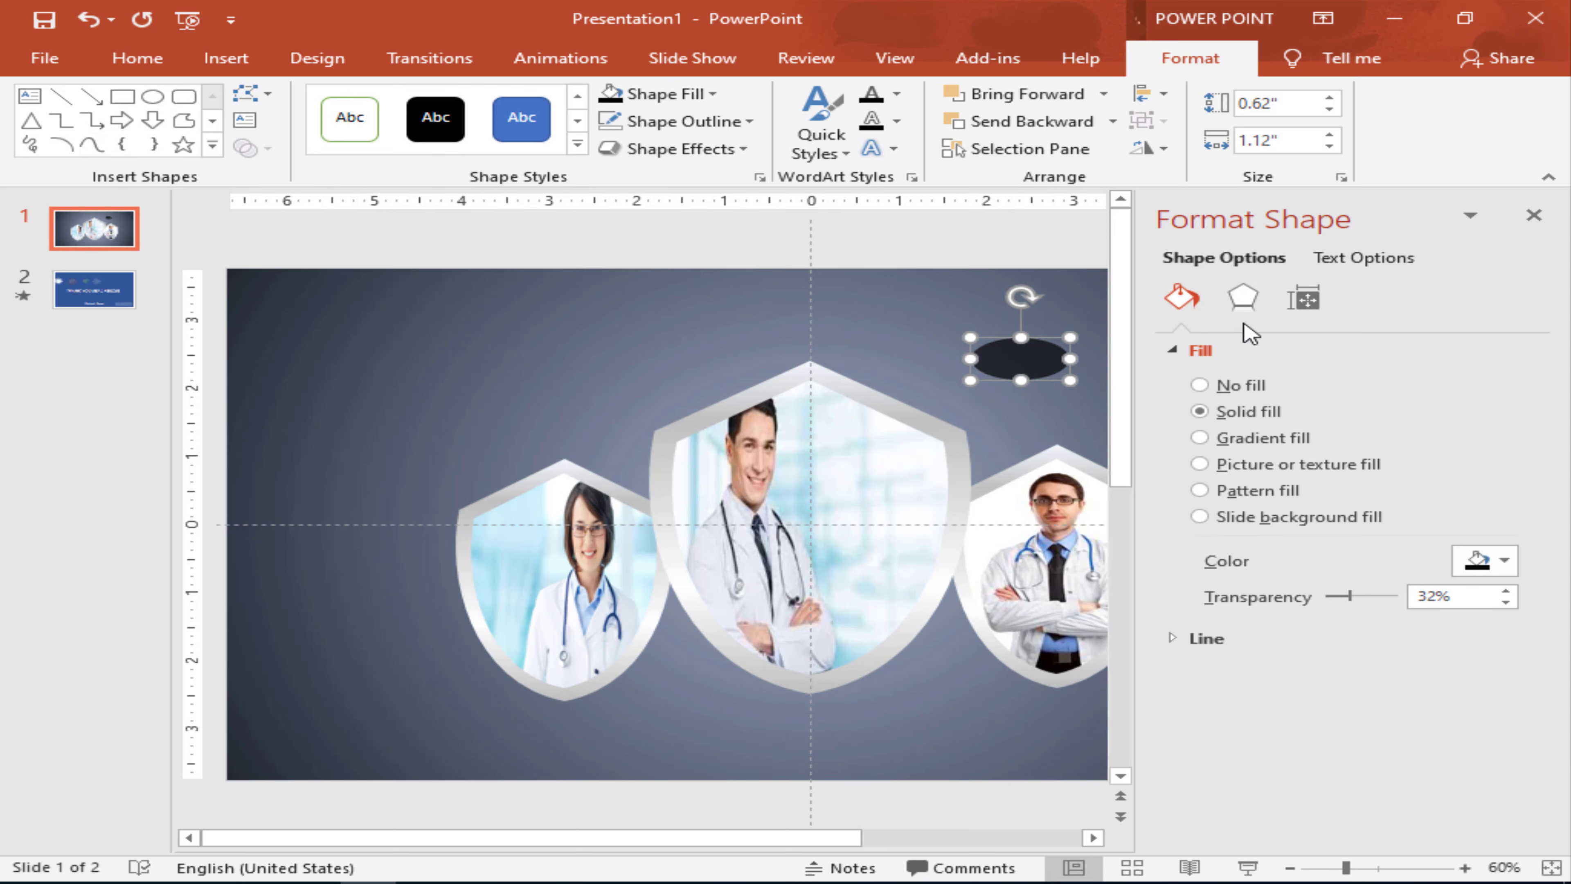
{"action": "left_click", "coordinate": [1244, 297]}
{"action": "left_click", "coordinate": [1244, 444]}
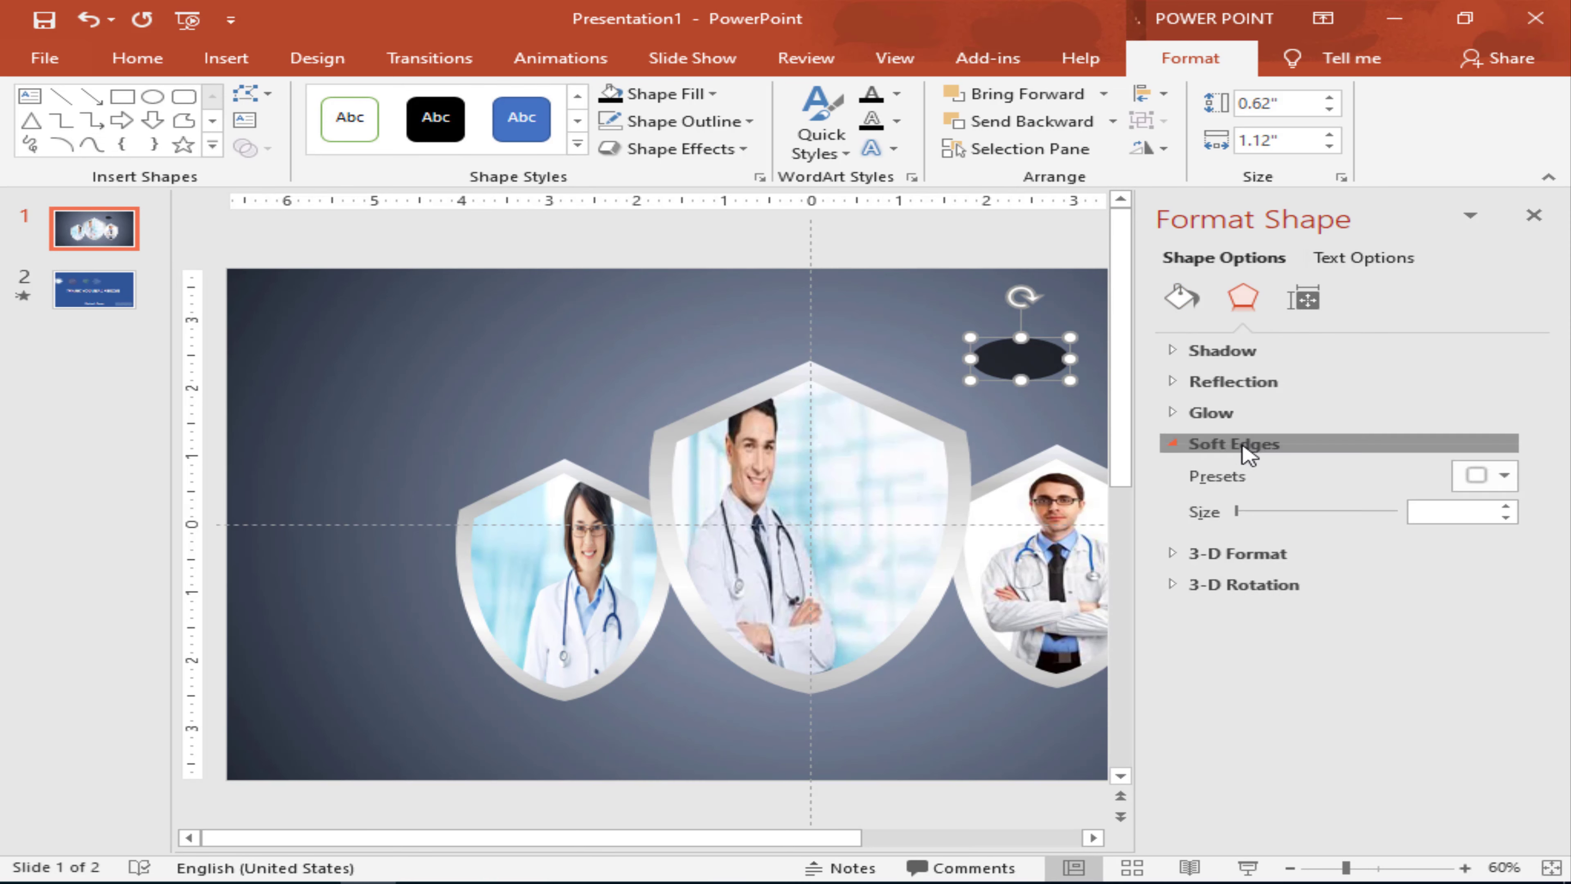
{"action": "left_click", "coordinate": [1504, 476]}
Step: Place the blurred oval beneath the centre shield as its shadow
{"action": "mouse_move", "coordinate": [1021, 359]}
{"action": "left_mouse_down"}
{"action": "mouse_move", "coordinate": [804, 720]}
{"action": "mouse_move", "coordinate": [869, 726]}
{"action": "mouse_move", "coordinate": [825, 731]}
{"action": "left_mouse_up"}
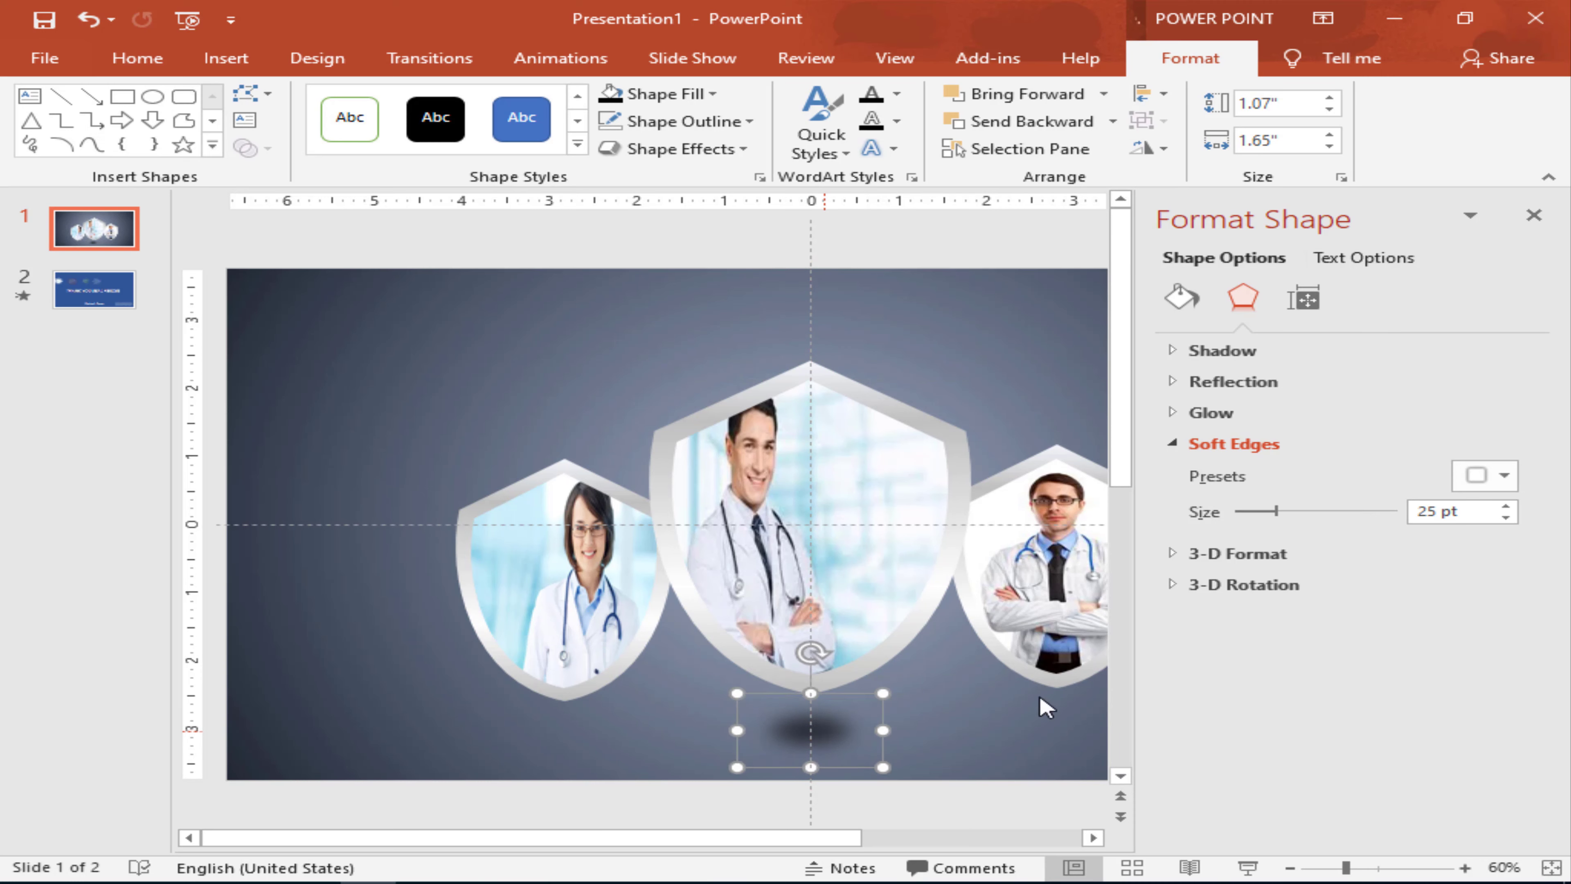
{"action": "left_click", "coordinate": [1534, 215]}
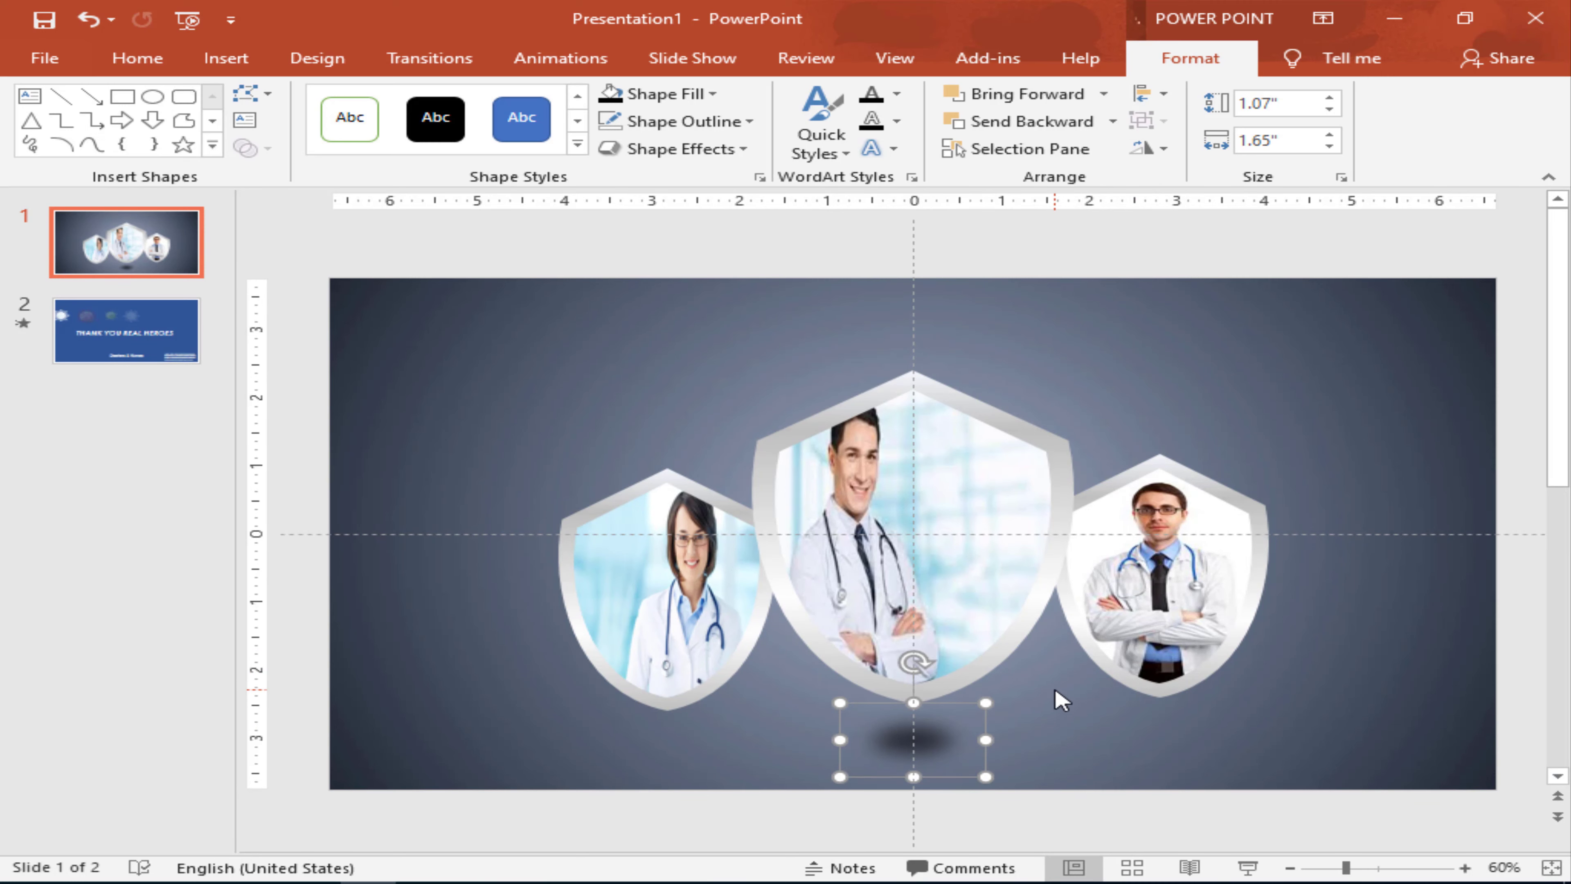
{"action": "left_click", "coordinate": [1061, 700]}
{"action": "left_click", "coordinate": [915, 747]}
Step: Duplicate the shadow oval under the right and left shields
{"action": "mouse_move", "coordinate": [947, 753]}
{"action": "left_mouse_down"}
{"action": "mouse_move", "coordinate": [1212, 752]}
{"action": "mouse_move", "coordinate": [1192, 729]}
{"action": "mouse_move", "coordinate": [711, 774]}
{"action": "left_mouse_up"}
{"action": "left_click", "coordinate": [1132, 751]}
{"action": "left_click", "coordinate": [1211, 736]}
{"action": "left_click_drag", "start_coordinate": [680, 763], "coordinate": [681, 763]}
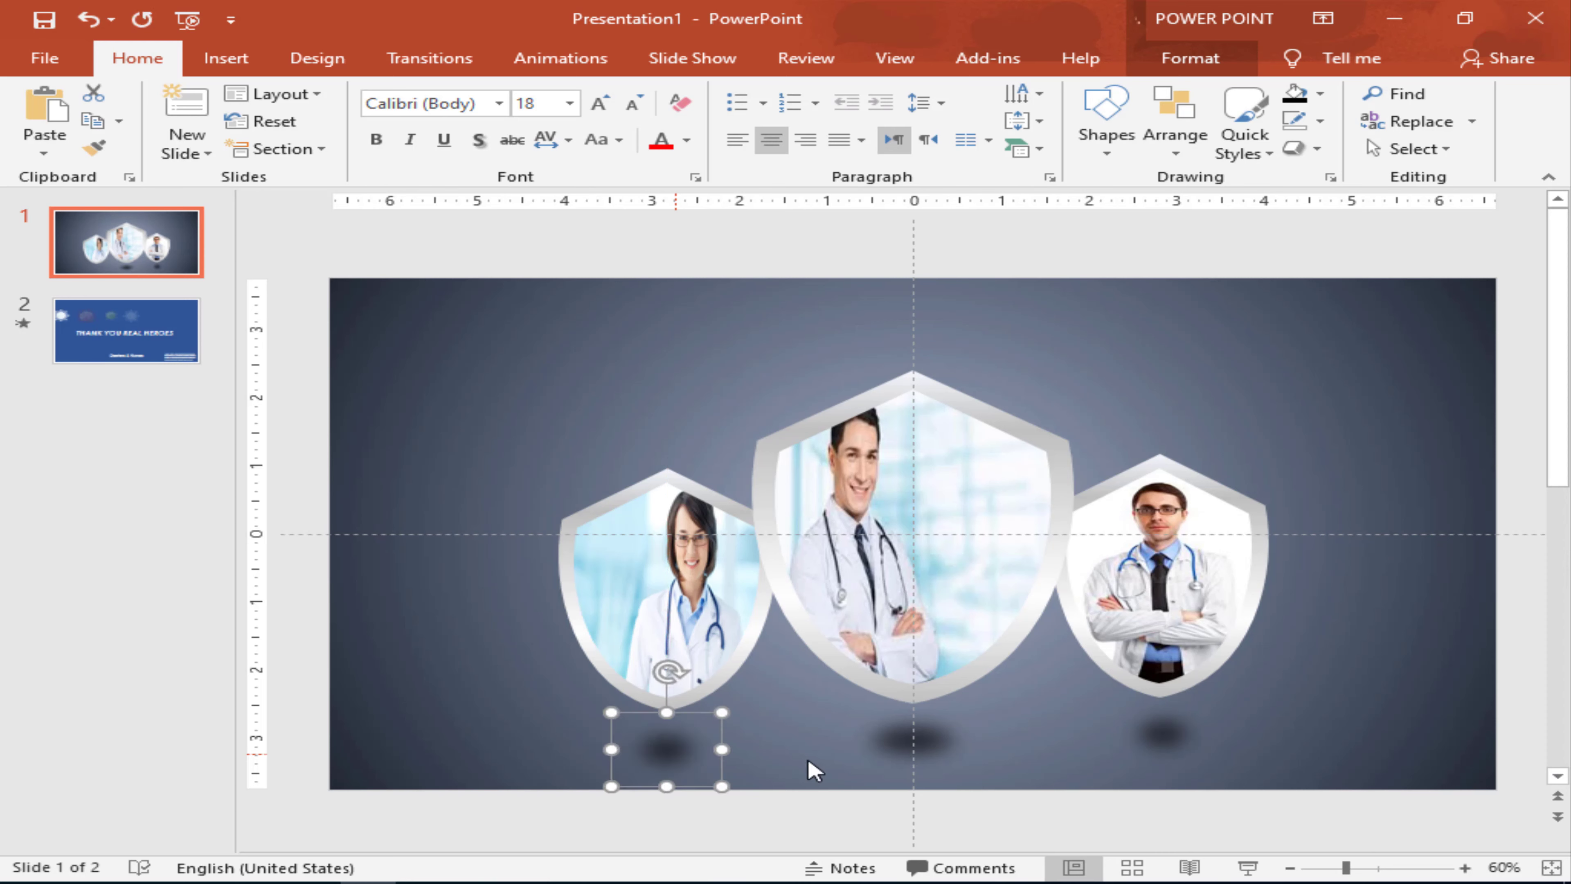
Step: Nudge the left shield slightly upward, then go to slide 2
{"action": "left_click", "coordinate": [1343, 450]}
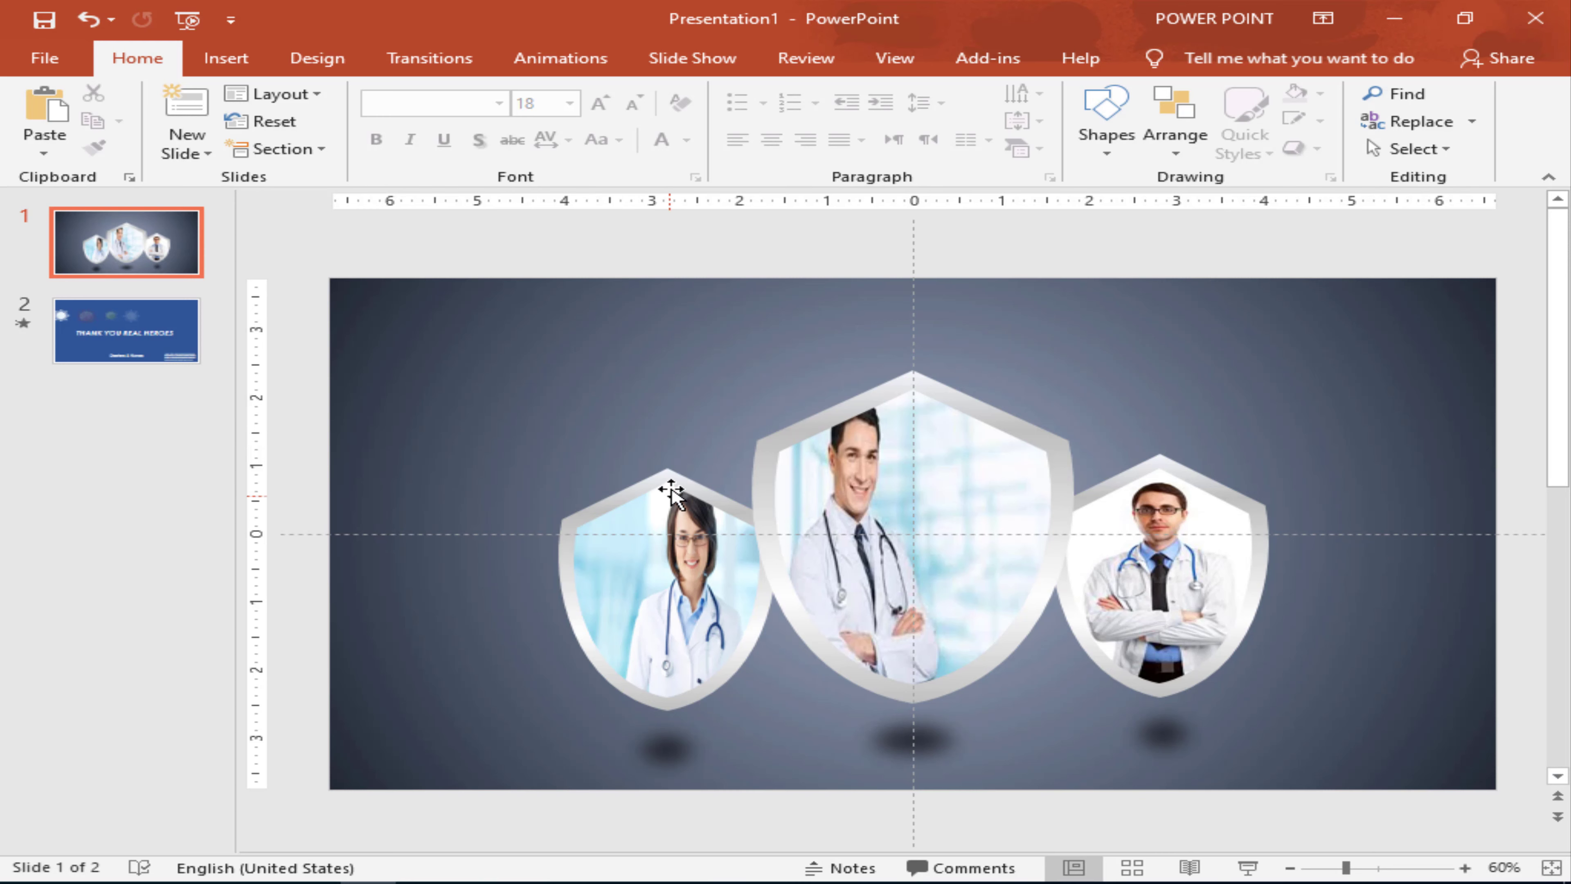
{"action": "left_click_drag", "start_coordinate": [682, 485], "coordinate": [683, 482]}
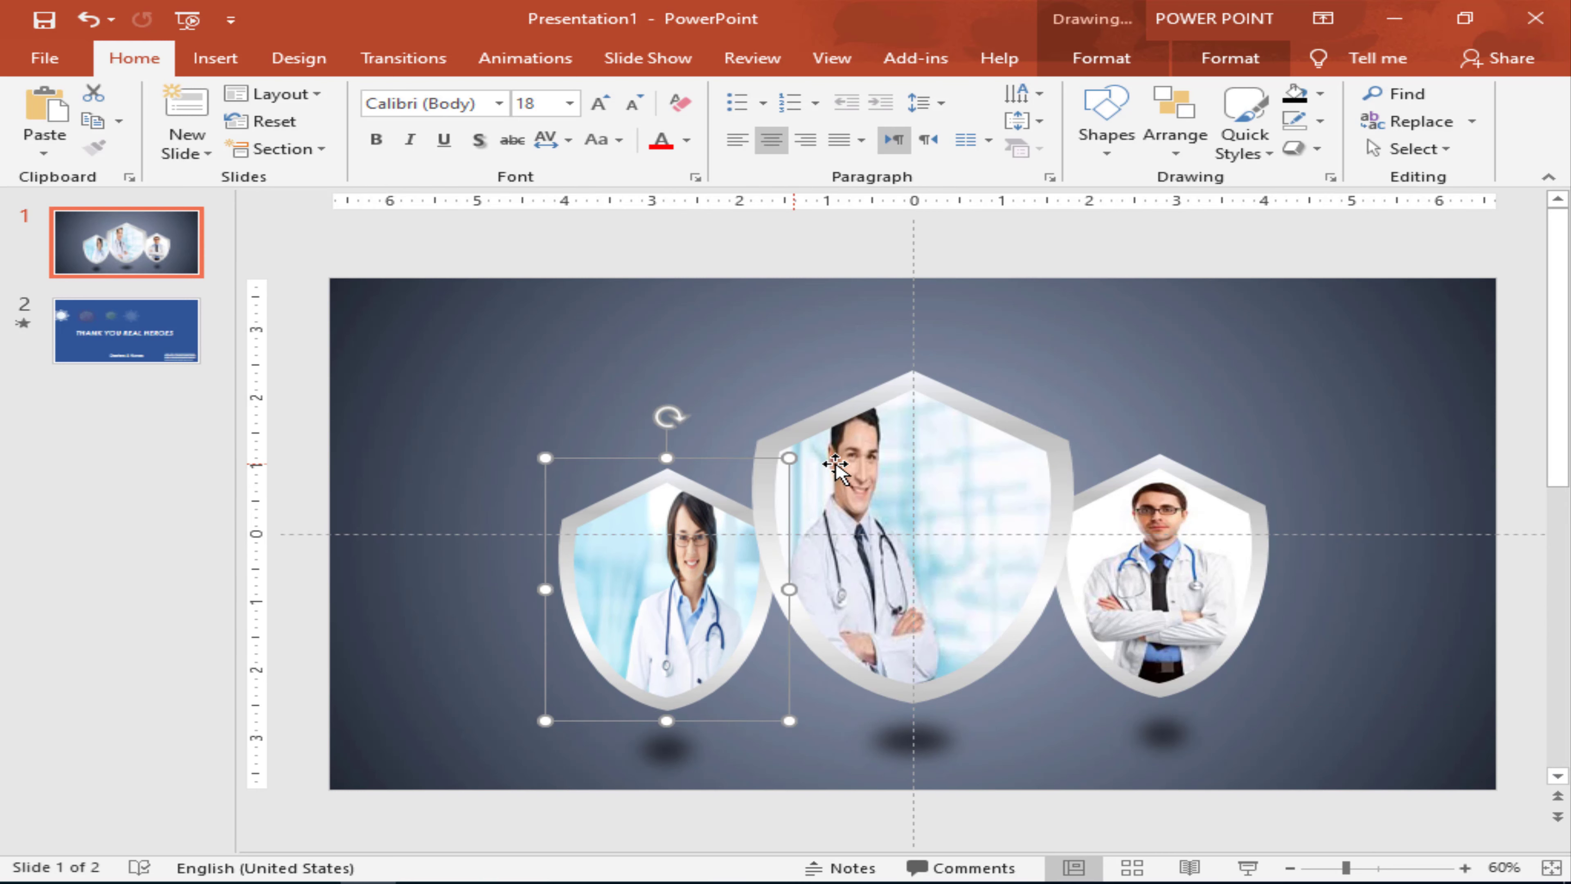
{"action": "left_click", "coordinate": [186, 331]}
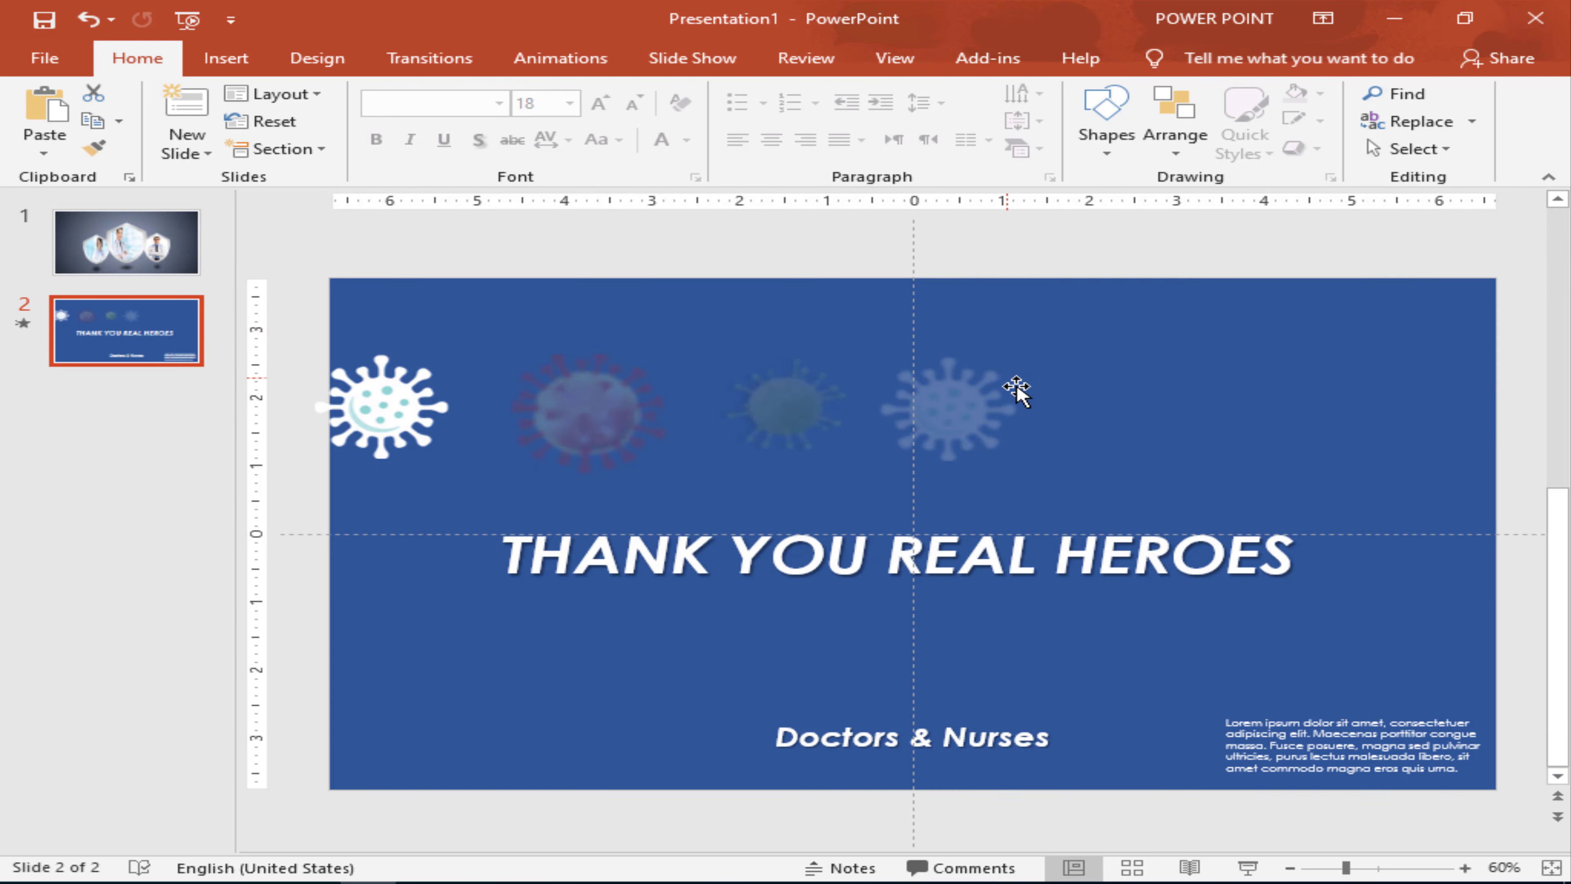
Step: Select all four virus graphics on slide 2 and copy them
{"action": "left_click", "coordinate": [940, 412]}
{"action": "left_click", "coordinate": [809, 413], "text": "shift"}
{"action": "left_click", "coordinate": [595, 432], "text": "shift"}
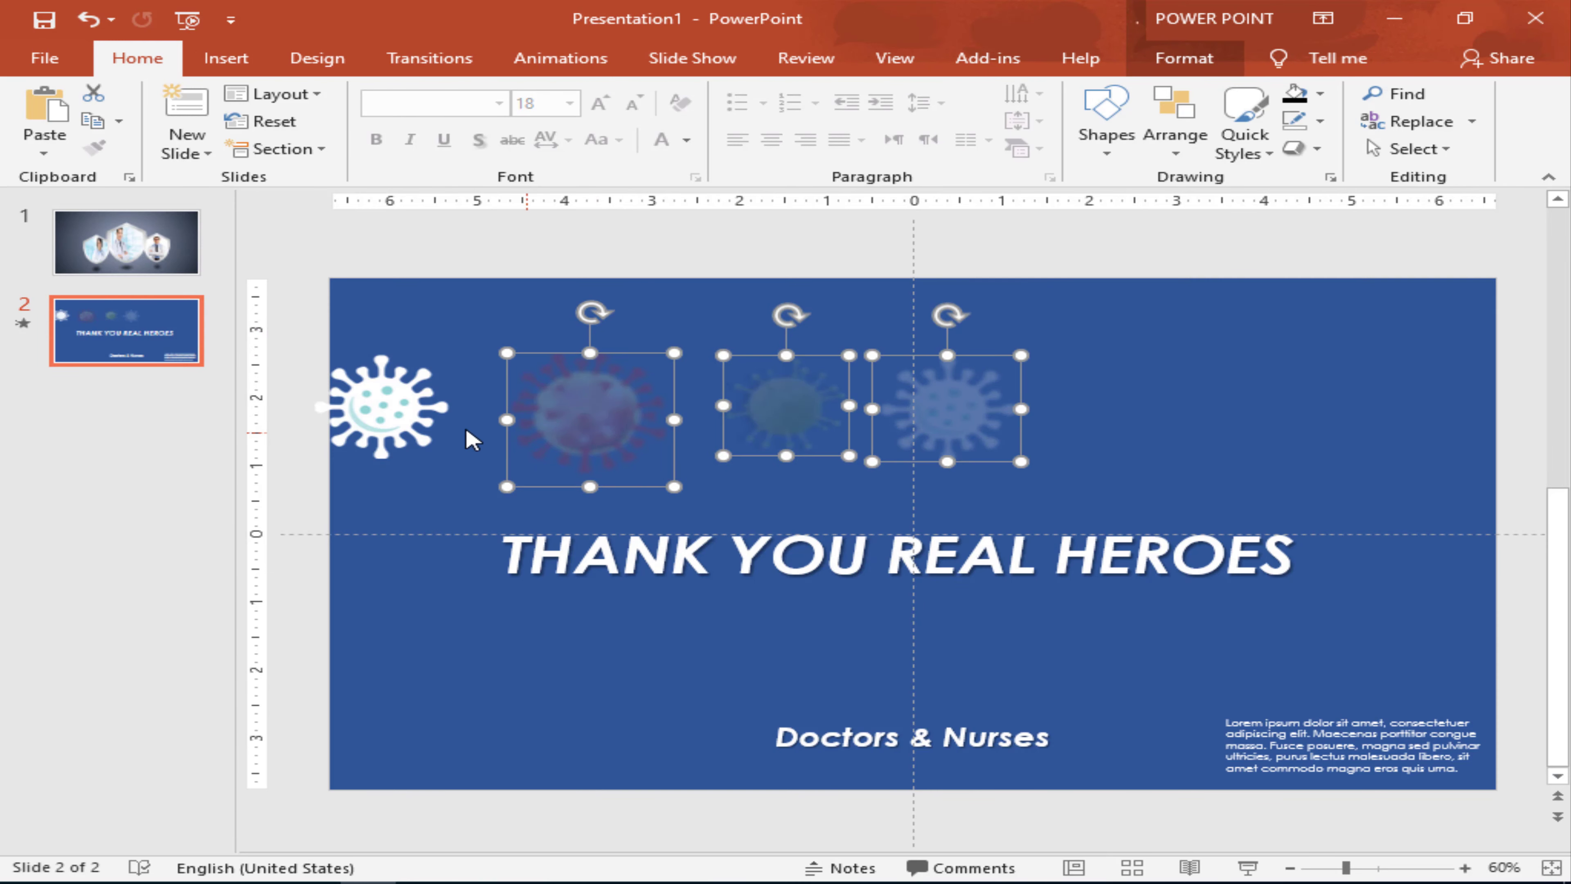
{"action": "left_click", "coordinate": [413, 411], "text": "shift"}
{"action": "right_click", "coordinate": [638, 441]}
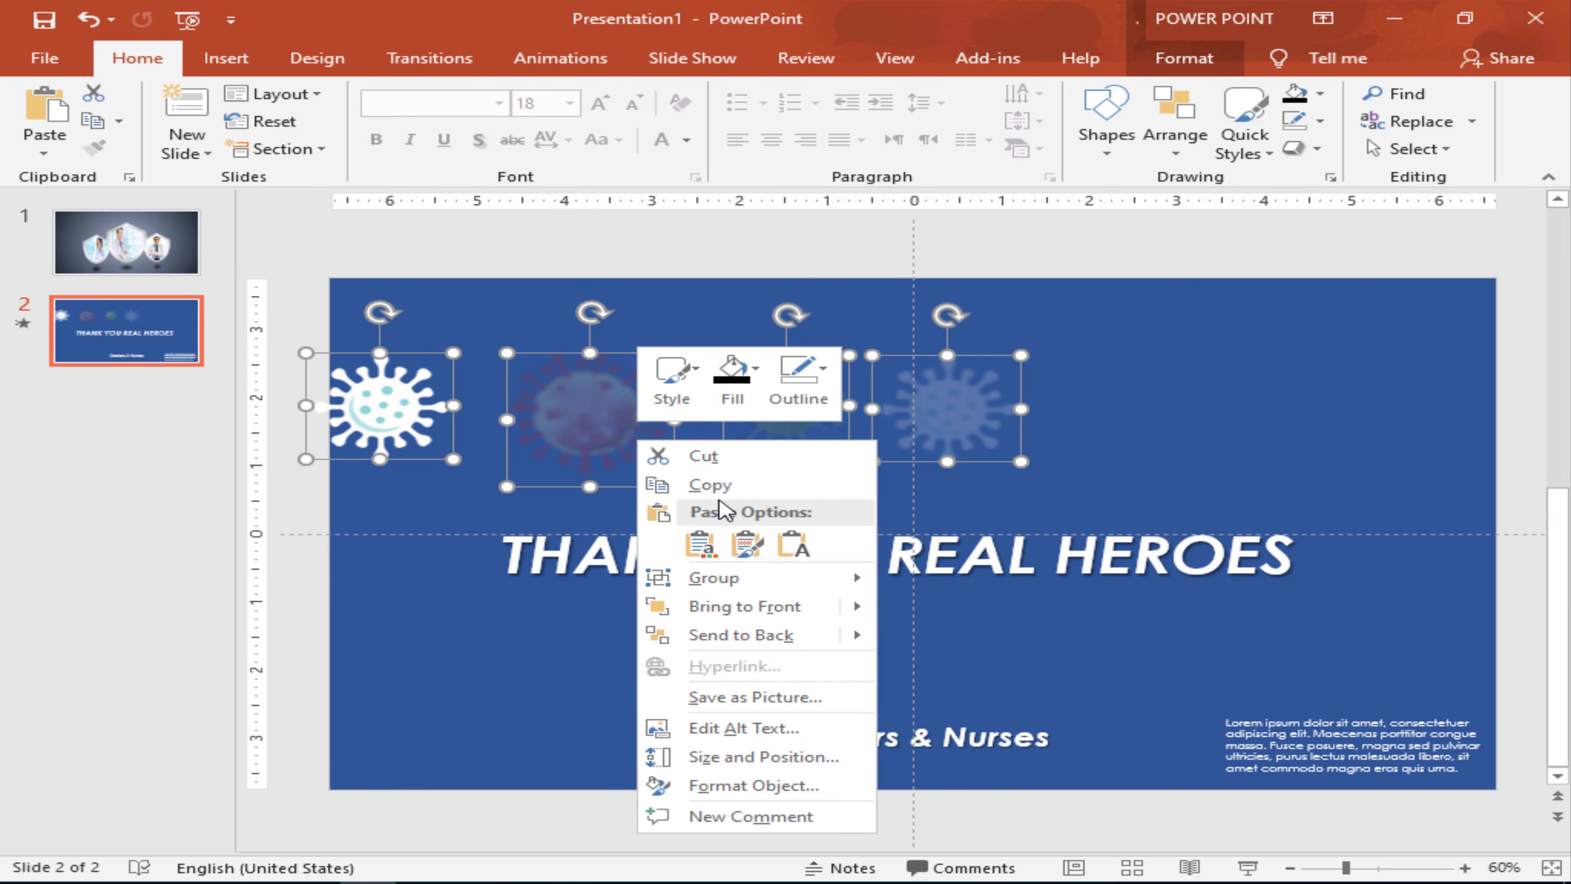
{"action": "left_click", "coordinate": [718, 484]}
Step: Paste the virus graphics onto slide 1 and shift them slightly right and up
{"action": "left_click", "coordinate": [176, 223]}
{"action": "right_click", "coordinate": [643, 334]}
{"action": "left_click", "coordinate": [754, 378]}
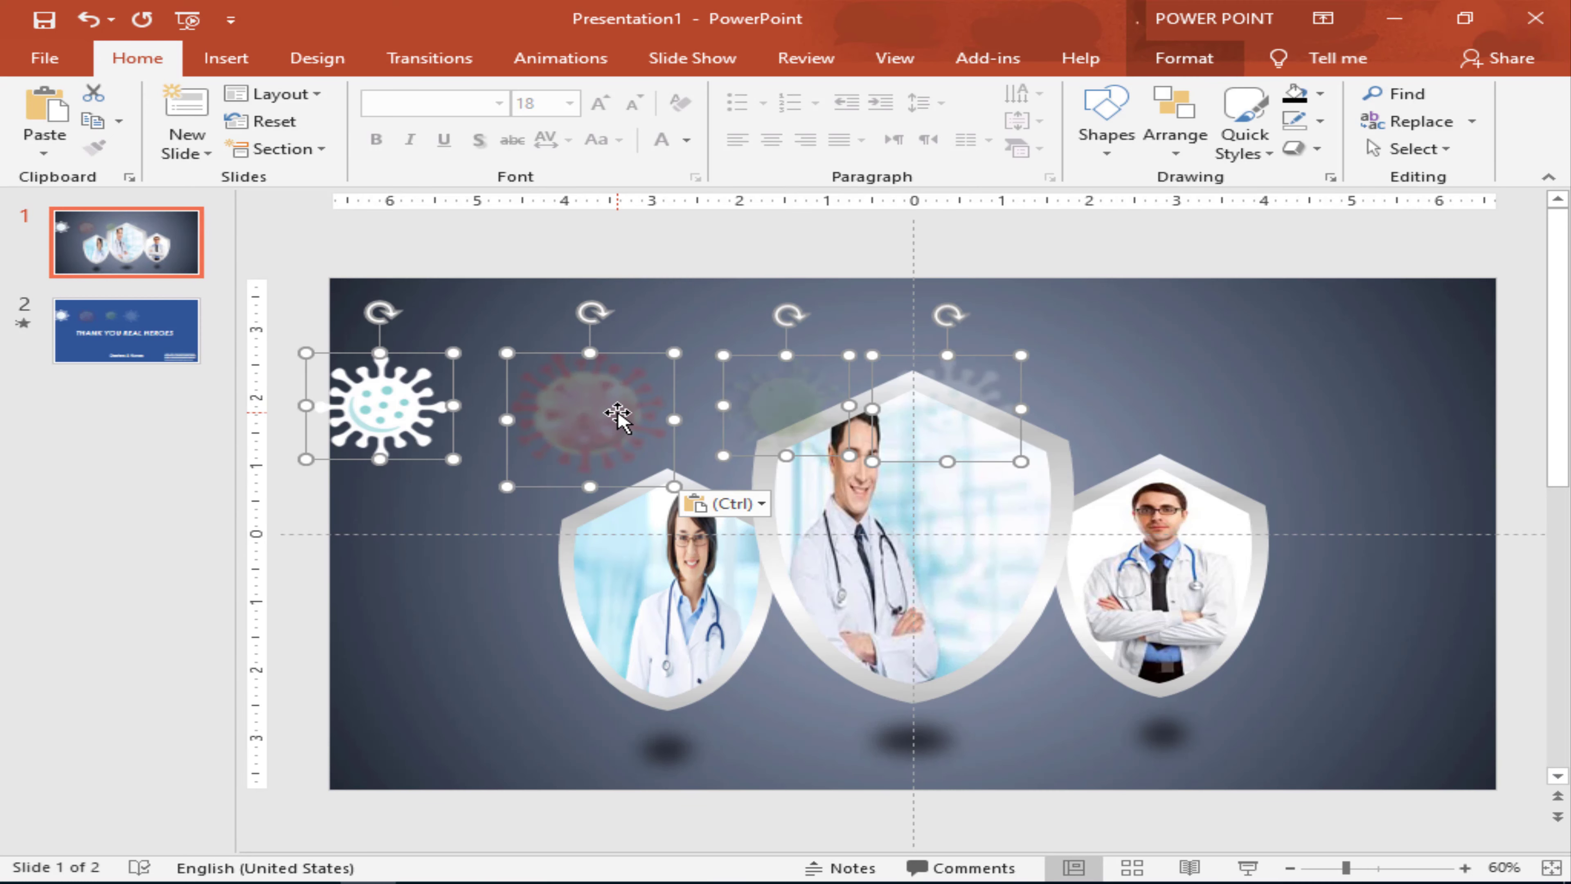
{"action": "left_click_drag", "start_coordinate": [618, 416], "coordinate": [671, 404]}
{"action": "left_click", "coordinate": [1160, 306]}
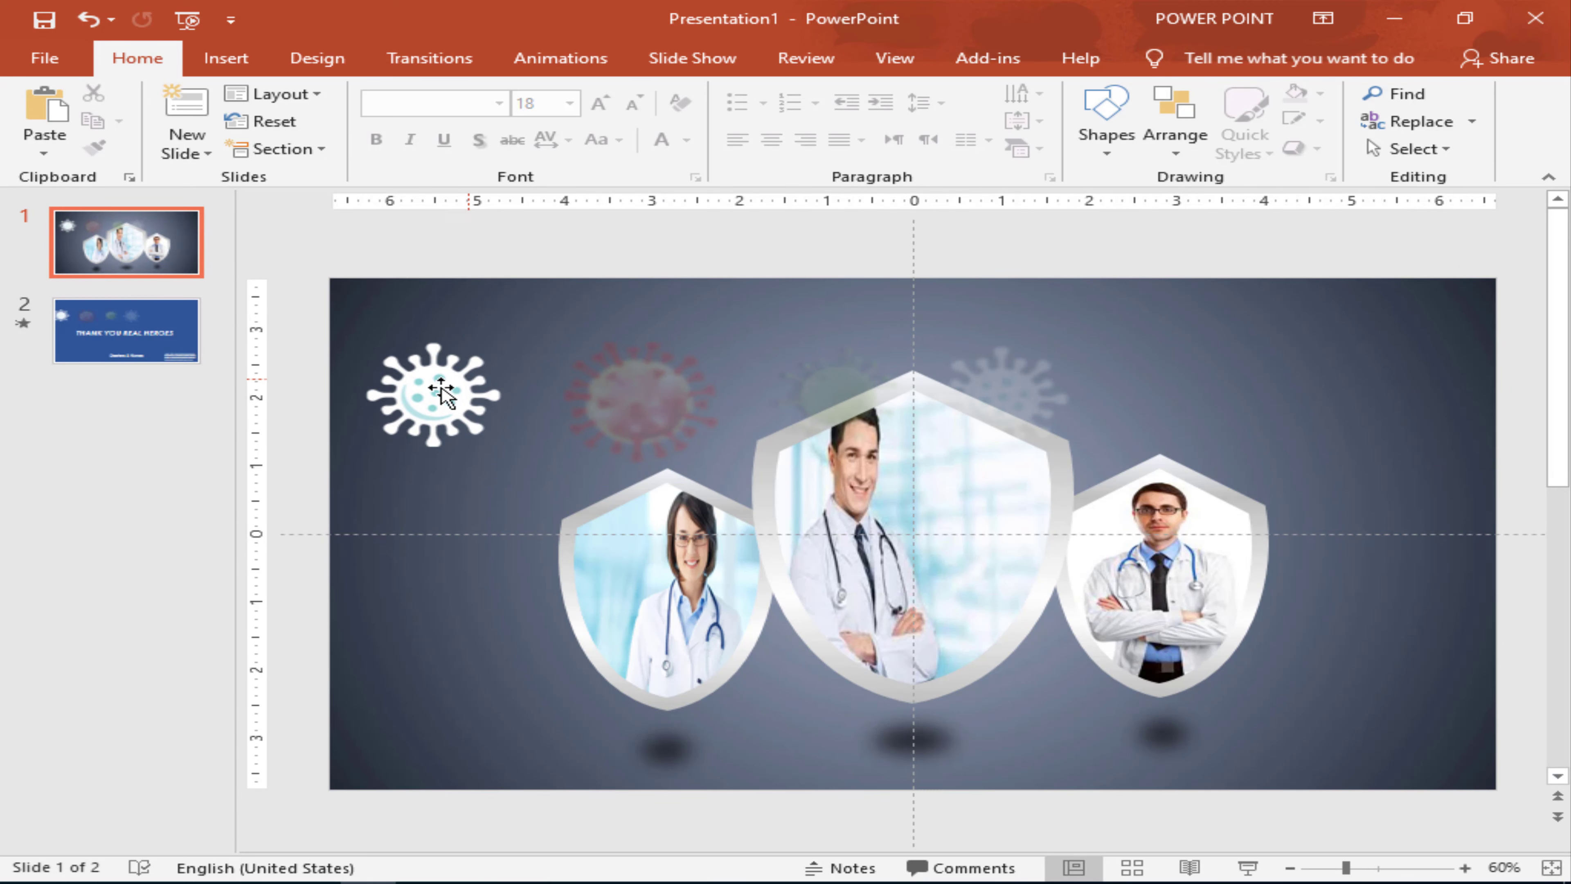
Step: Place the white virus top-left, red lower-left, green below the right shield, grey at right
{"action": "left_click_drag", "start_coordinate": [441, 390], "coordinate": [415, 339]}
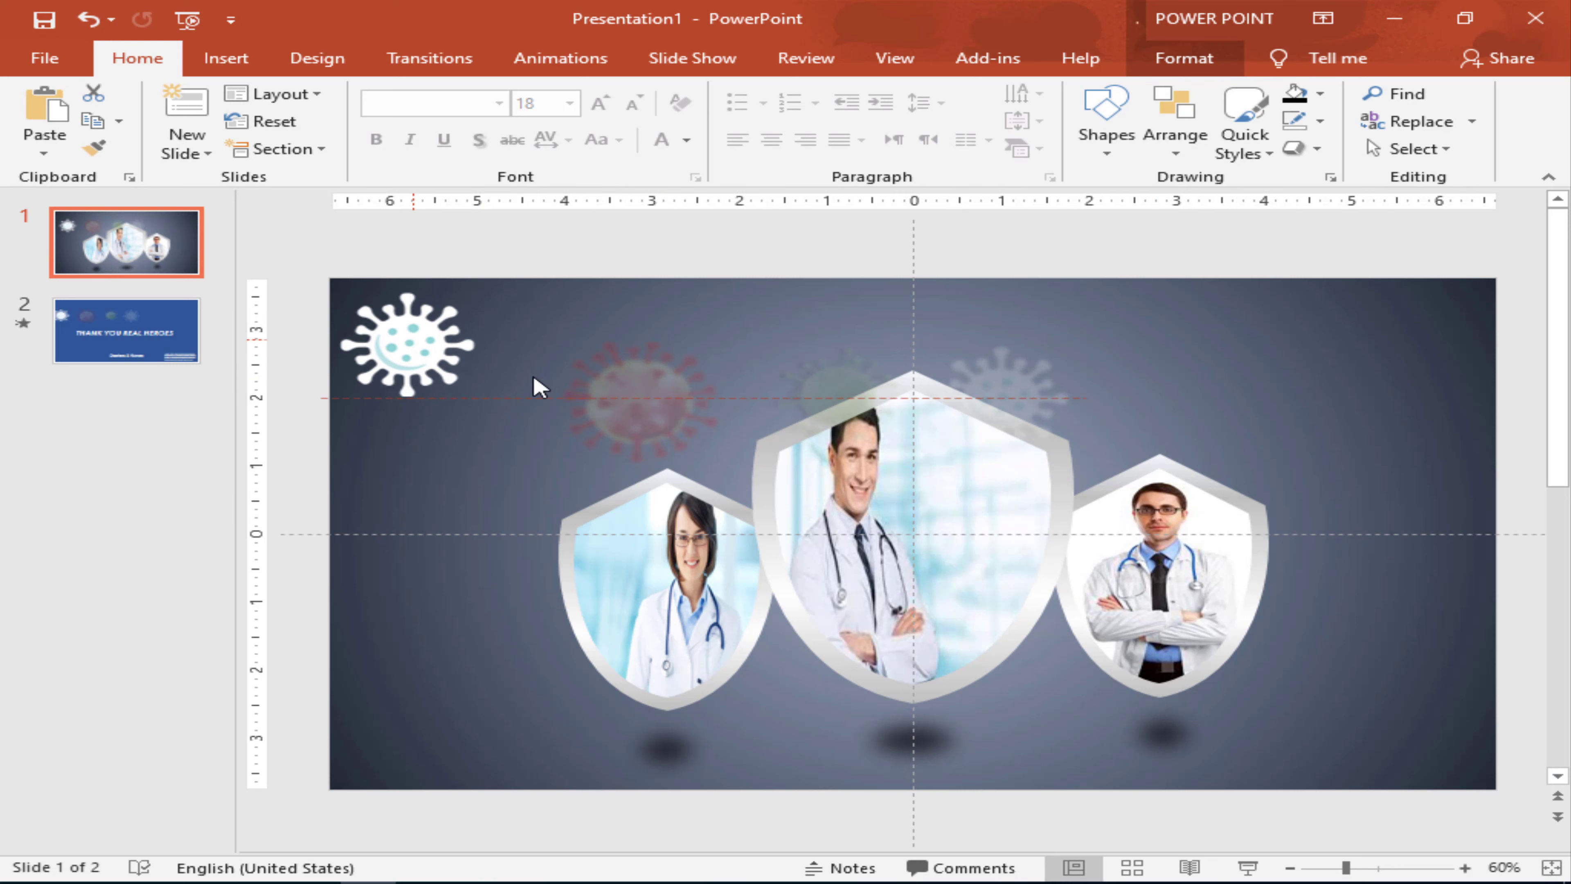
{"action": "left_click_drag", "start_coordinate": [660, 404], "coordinate": [430, 648]}
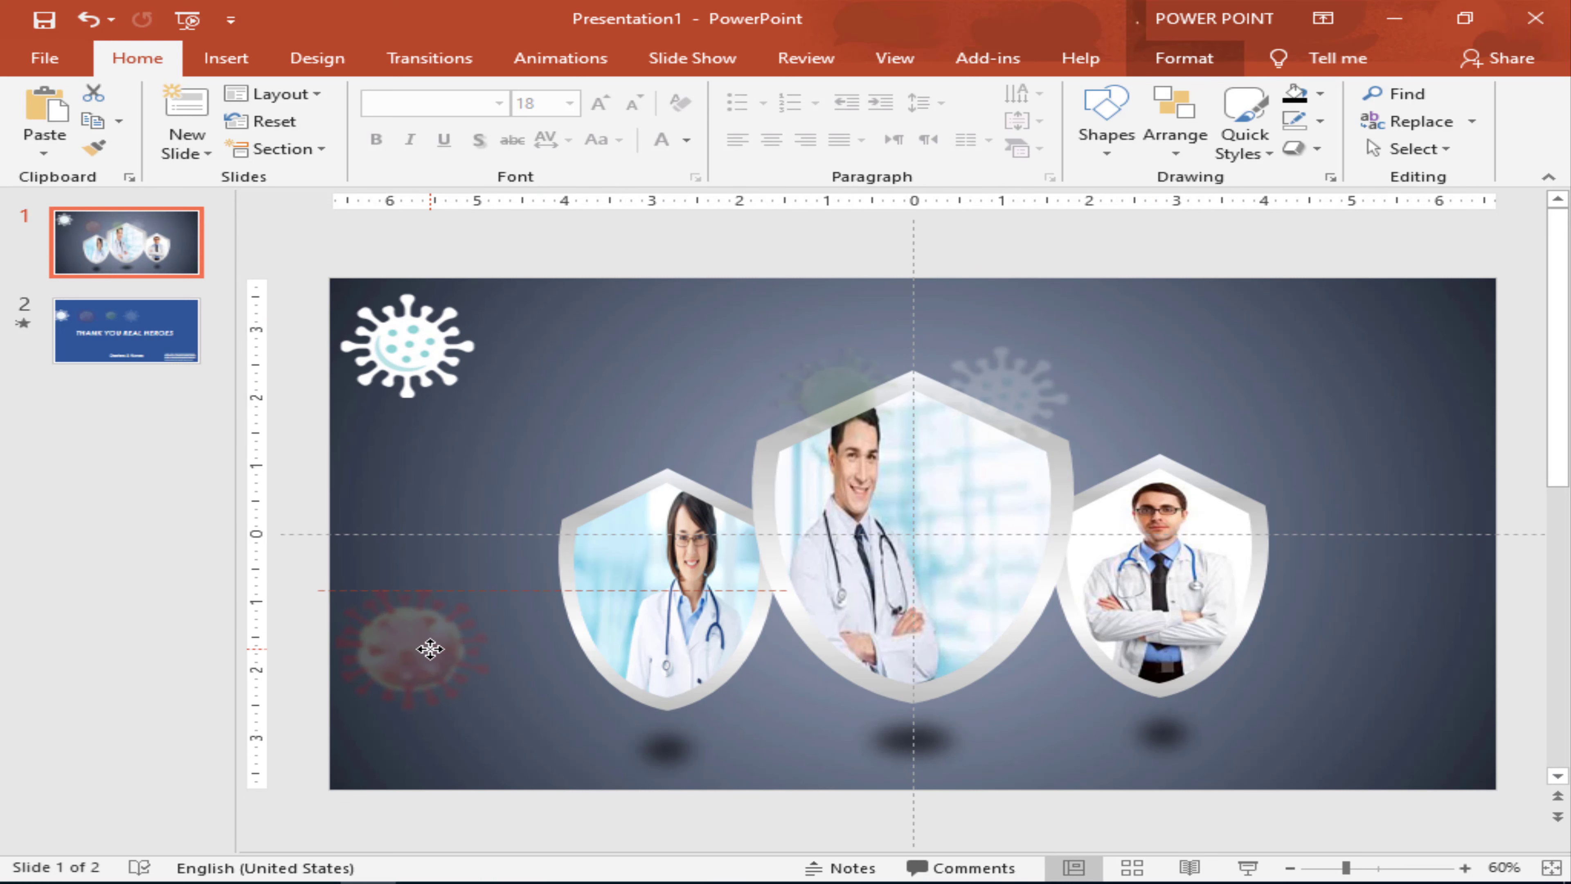
{"action": "mouse_move", "coordinate": [829, 380]}
{"action": "left_mouse_down"}
{"action": "mouse_move", "coordinate": [1143, 387]}
{"action": "mouse_move", "coordinate": [1054, 688]}
{"action": "left_mouse_up"}
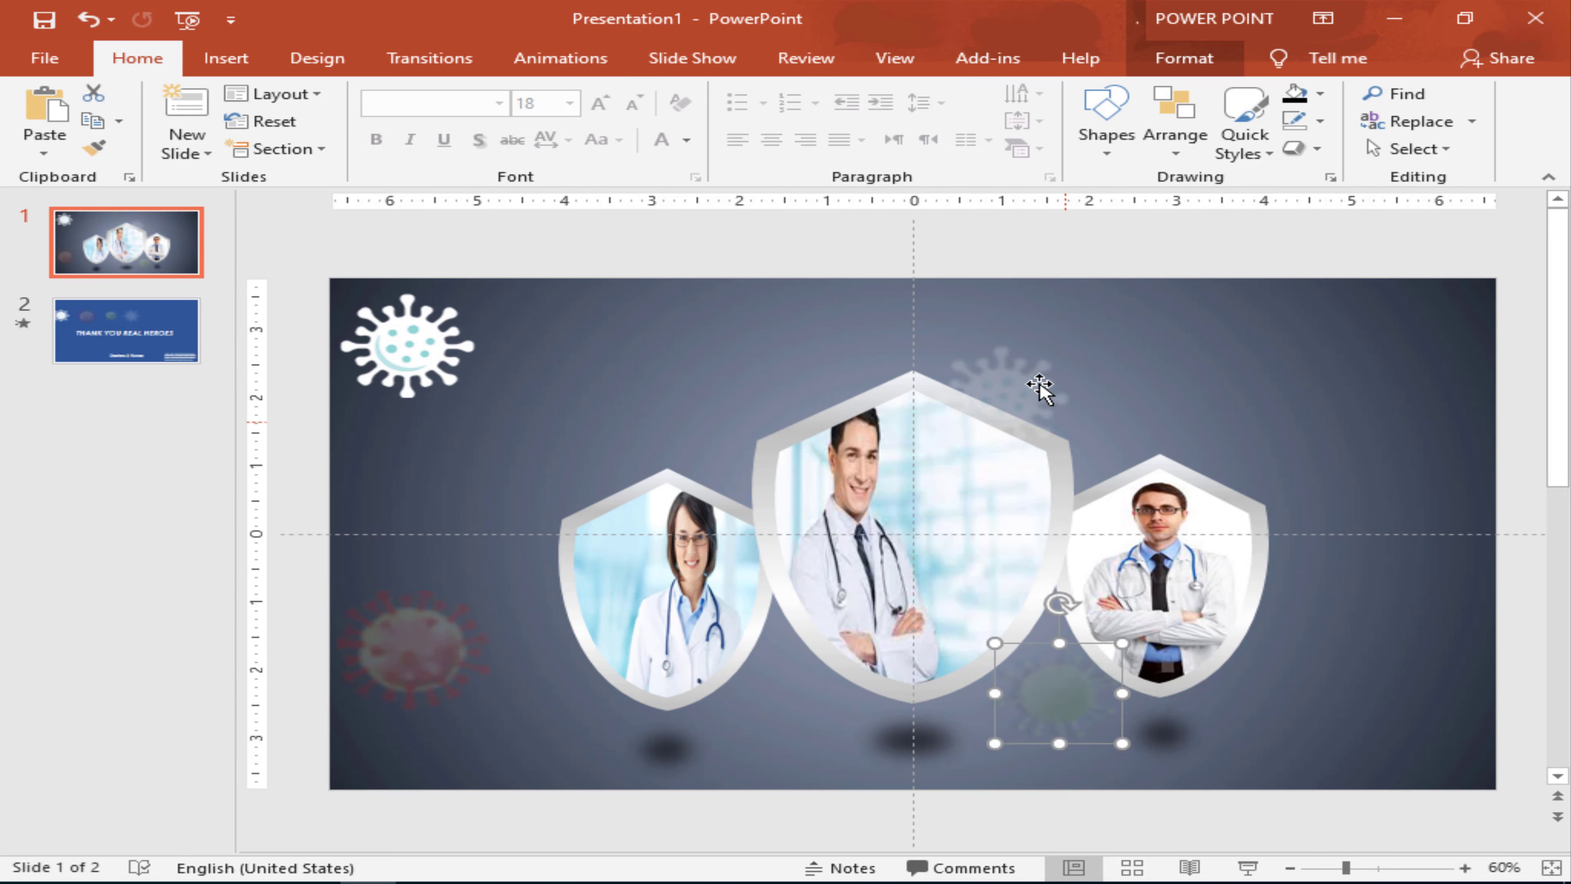
{"action": "mouse_move", "coordinate": [1038, 386]}
{"action": "left_mouse_down"}
{"action": "mouse_move", "coordinate": [1307, 433]}
{"action": "mouse_move", "coordinate": [1347, 536]}
{"action": "left_mouse_up"}
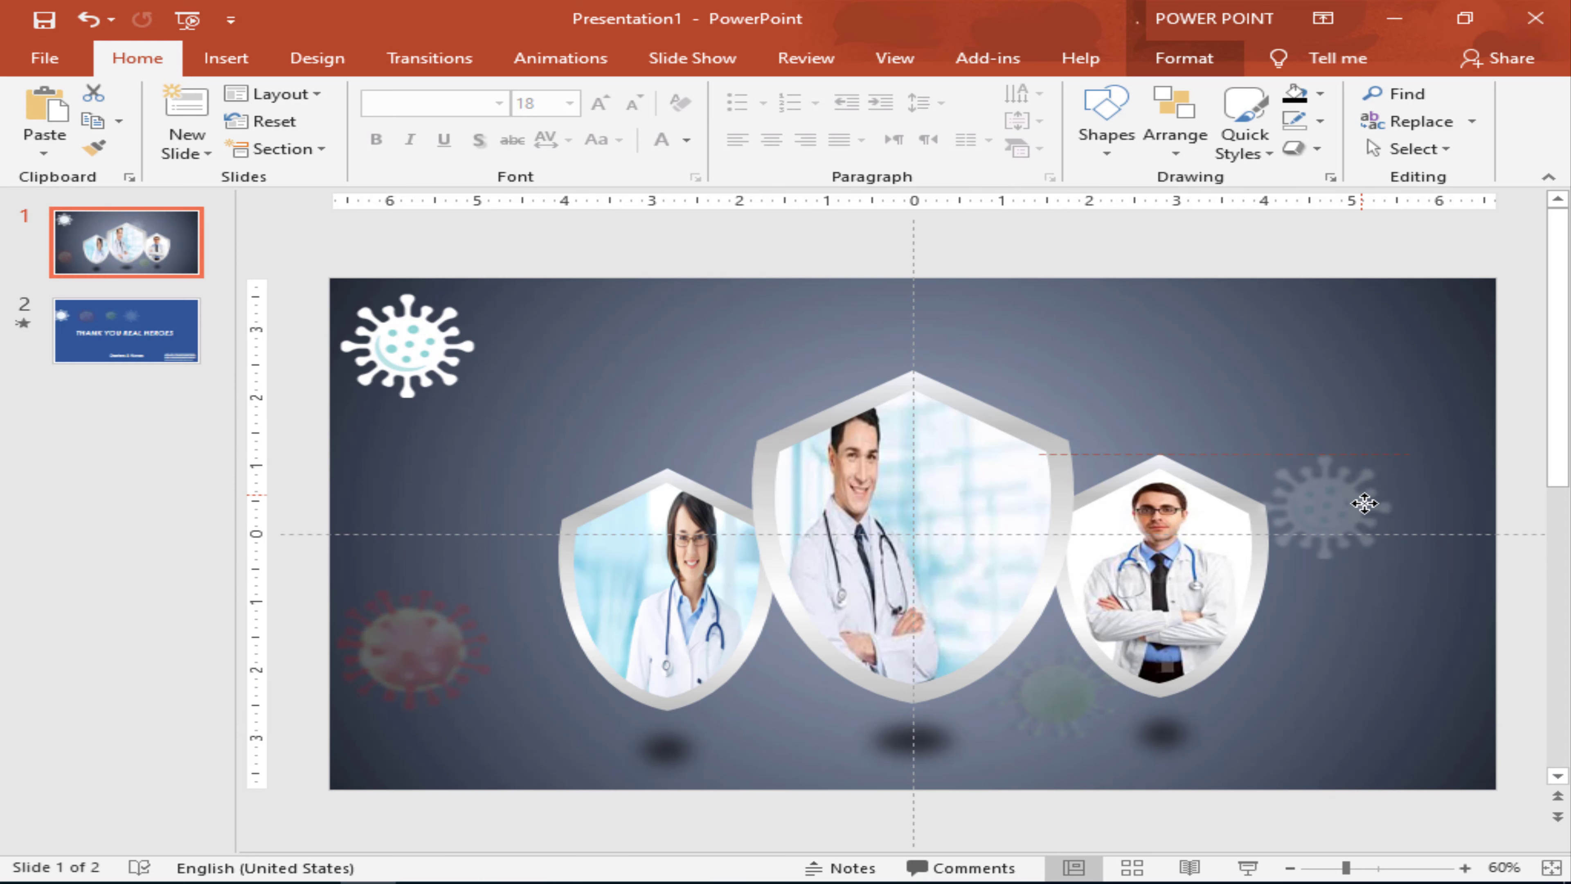
{"action": "right_click", "coordinate": [1346, 536]}
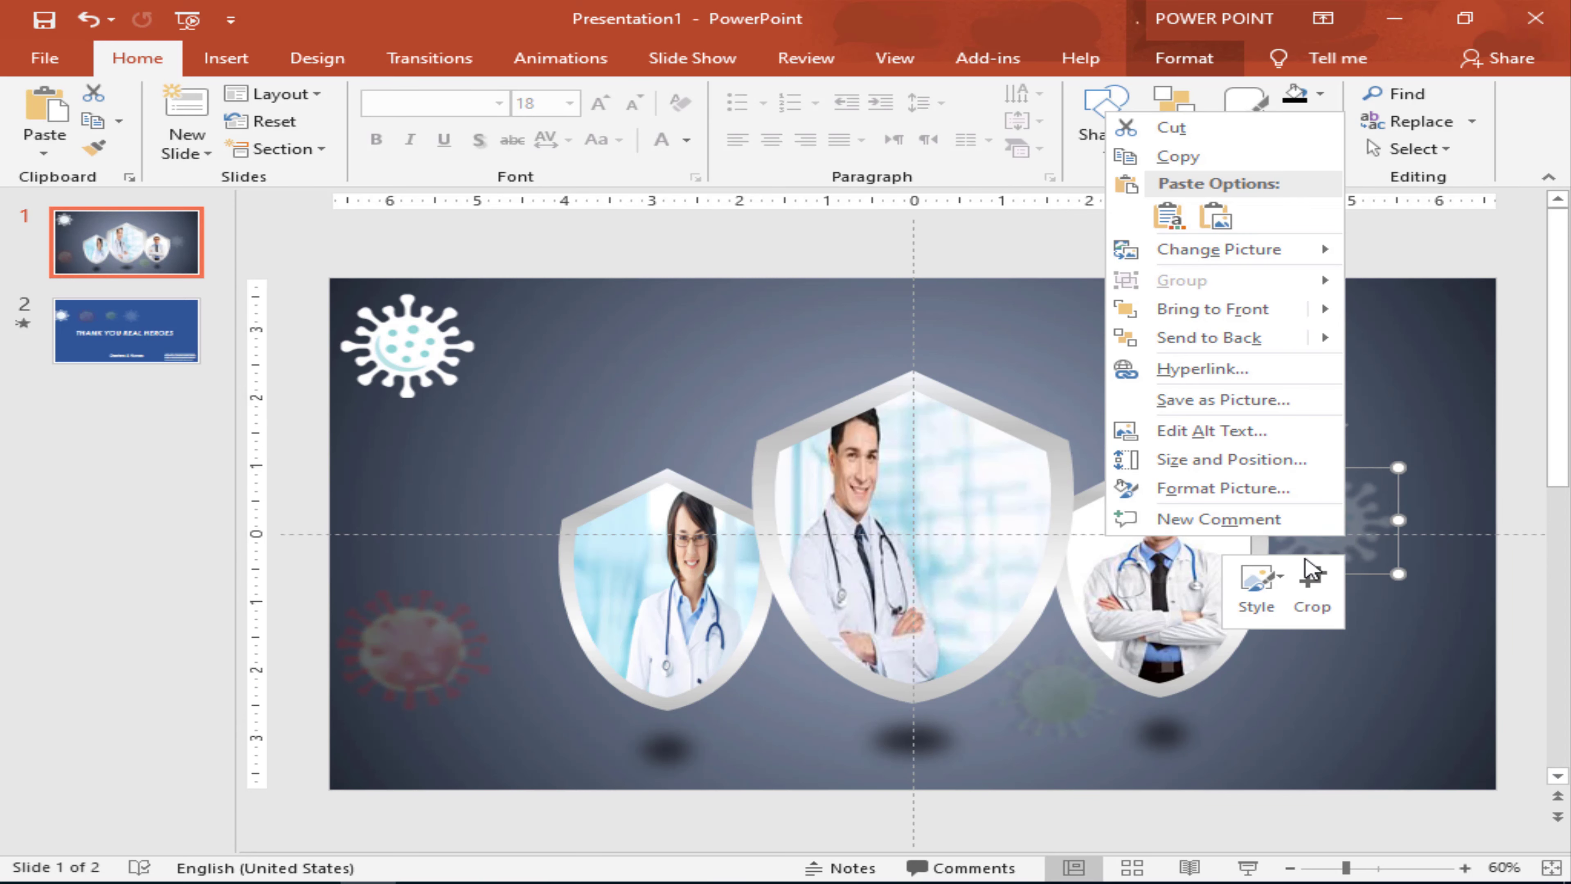
Step: Browse the virus picture's Fill settings, Shape Fill and Shape Outline colours without changing anything
{"action": "left_click", "coordinate": [1259, 493]}
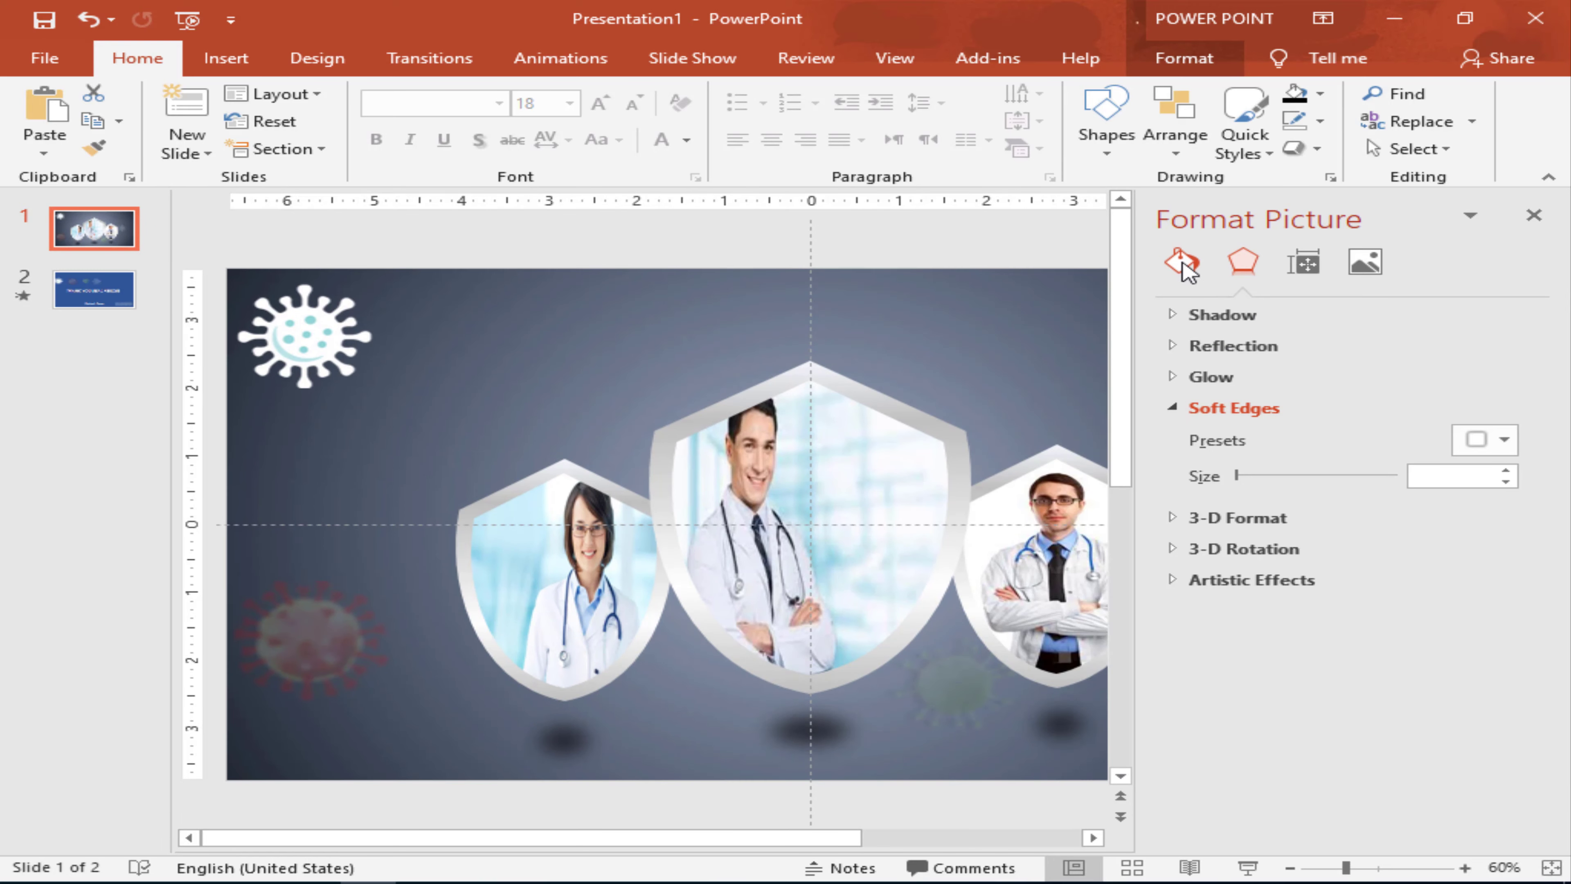
{"action": "left_click", "coordinate": [1183, 264]}
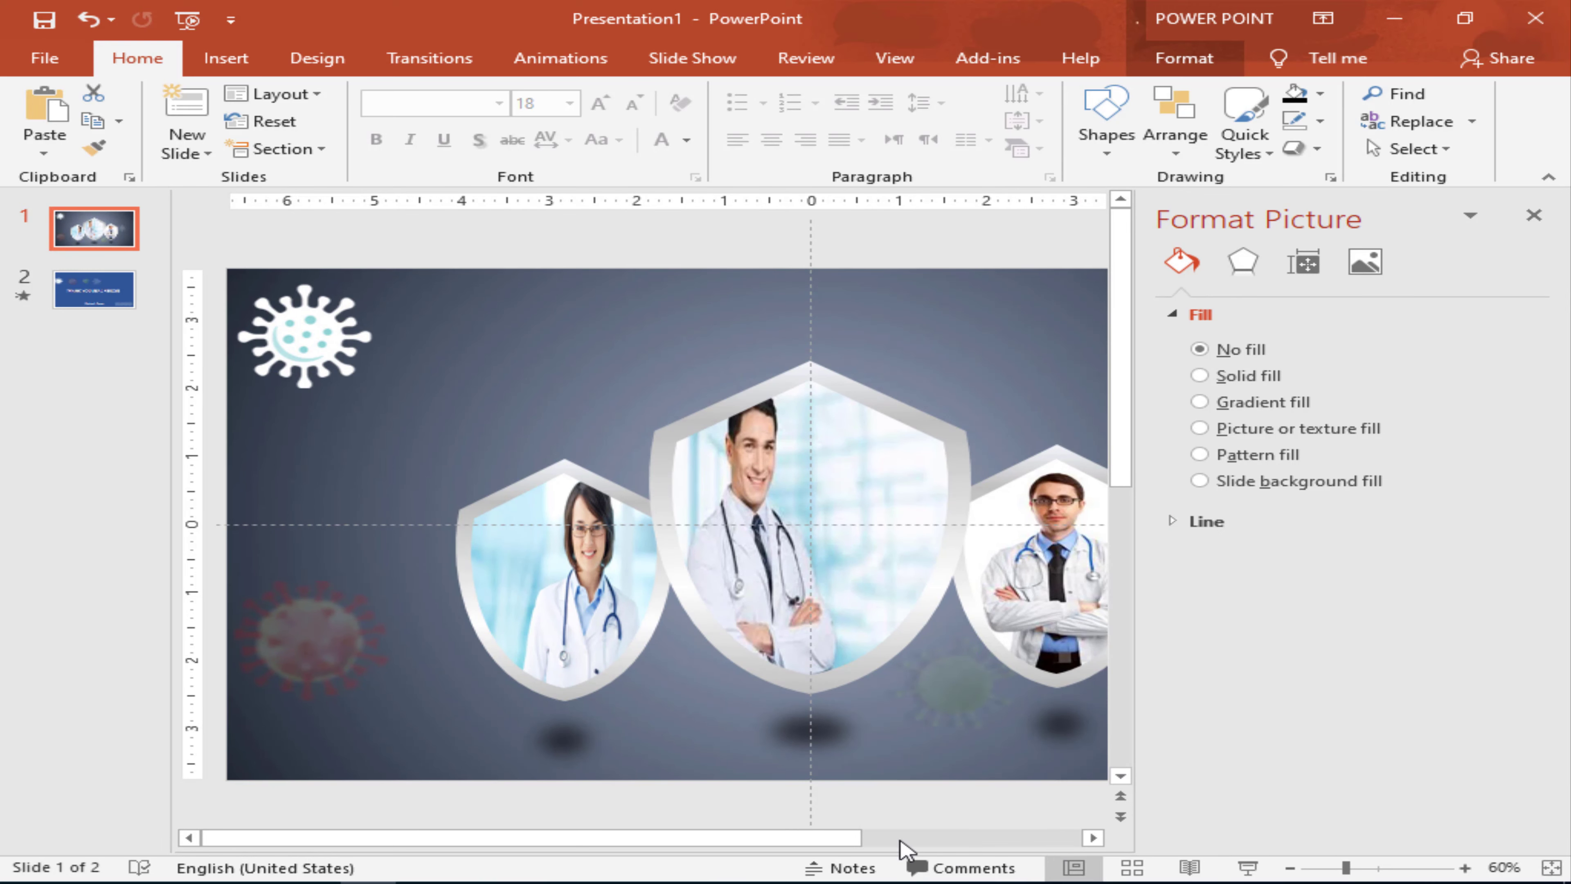
{"action": "left_click_drag", "start_coordinate": [903, 839], "coordinate": [1050, 839]}
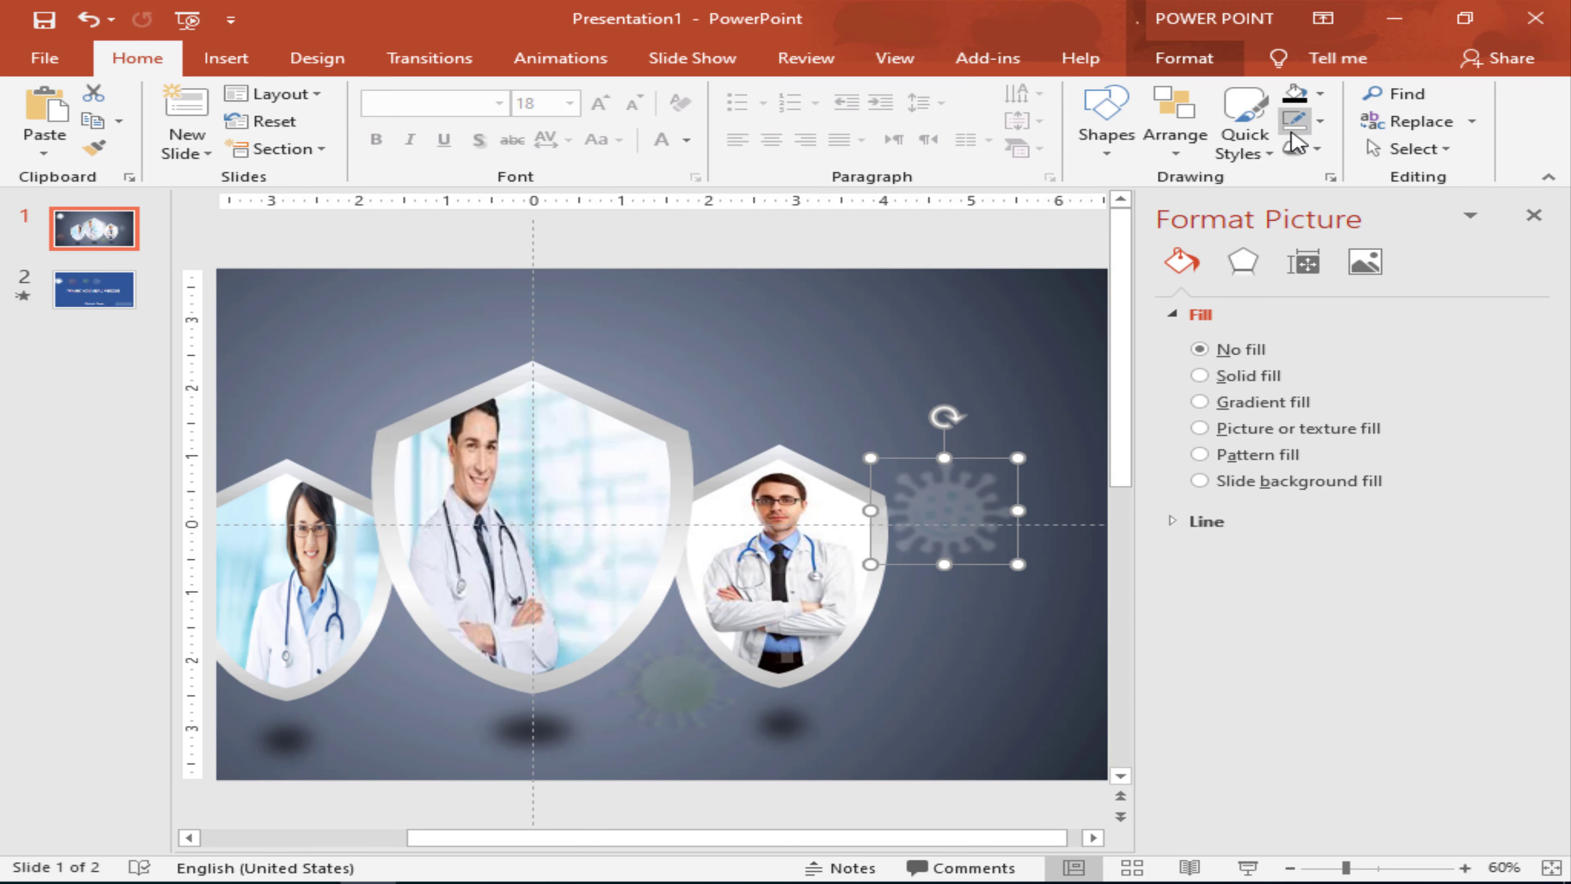
{"action": "left_click", "coordinate": [1310, 92]}
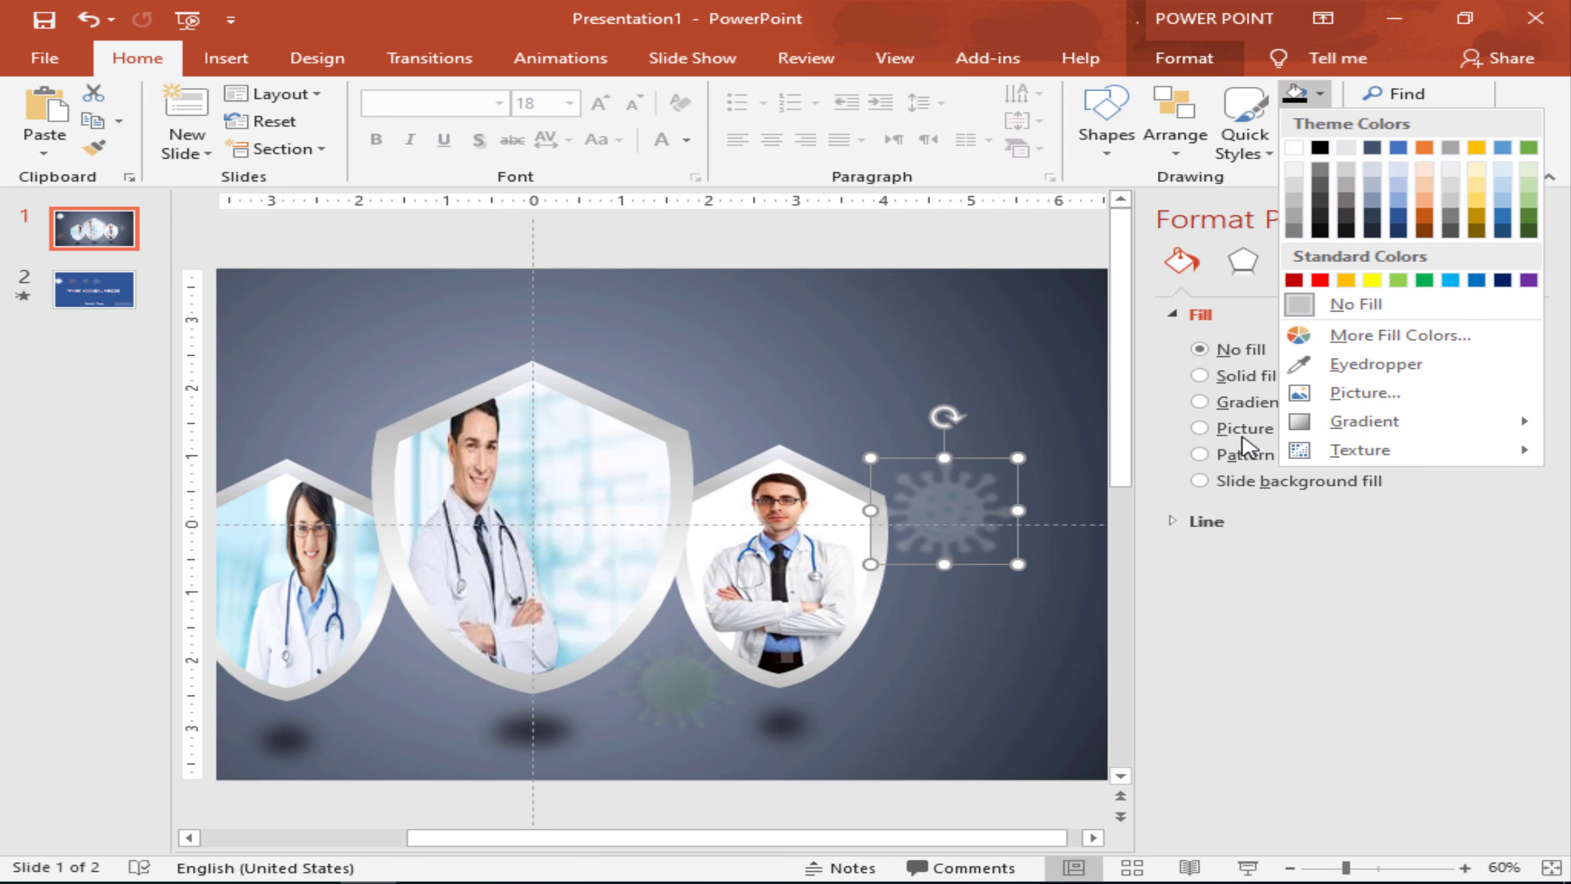
{"action": "left_click", "coordinate": [1323, 121]}
{"action": "left_click", "coordinate": [1324, 122]}
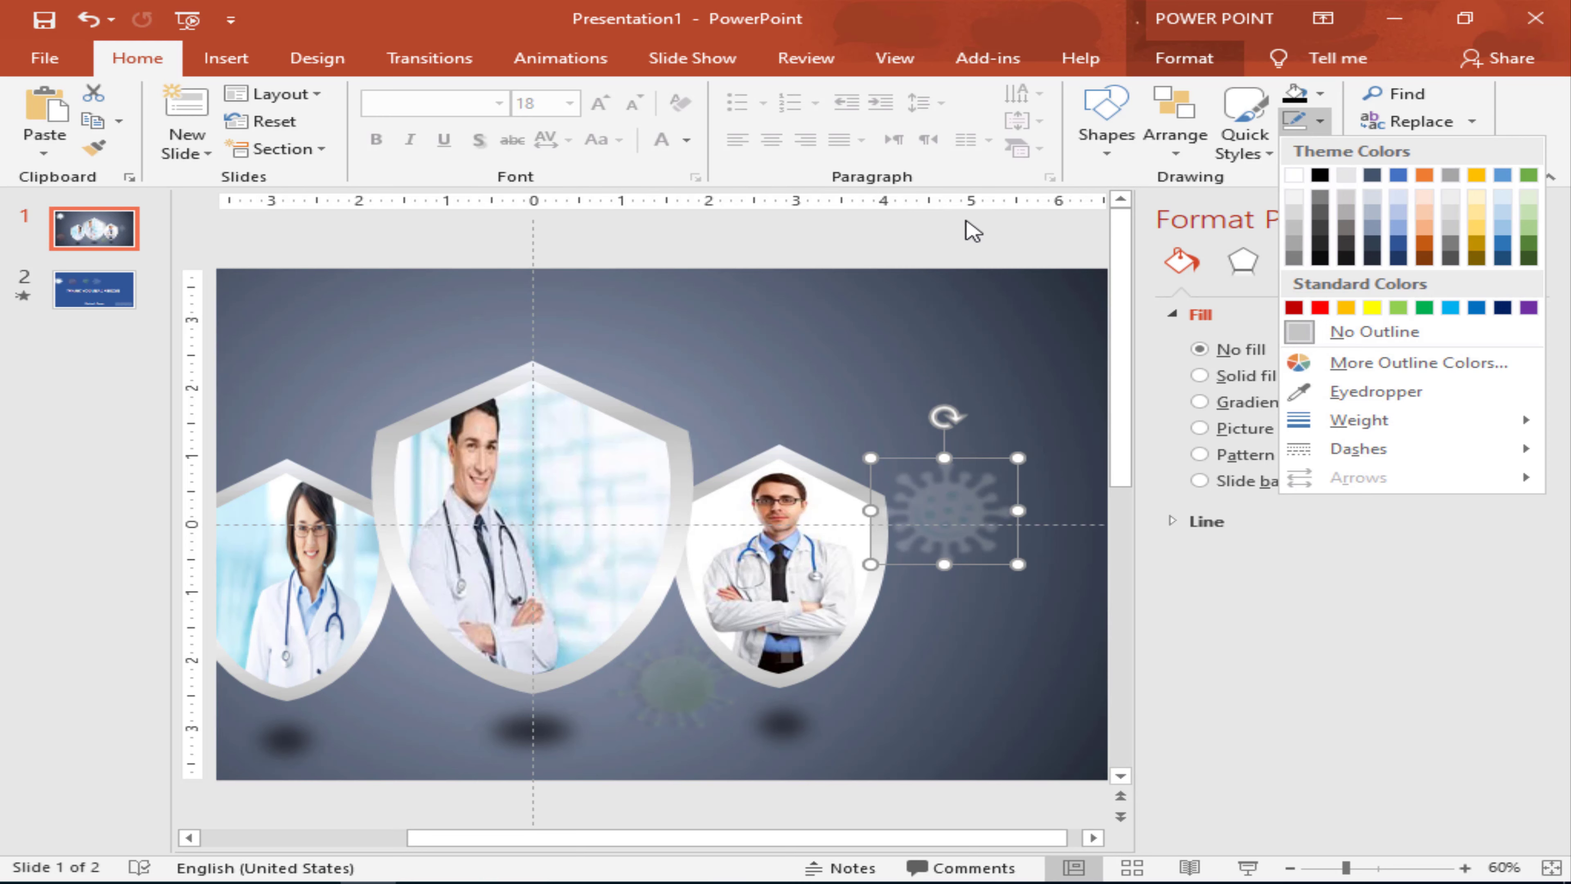
{"action": "left_click", "coordinate": [1156, 456]}
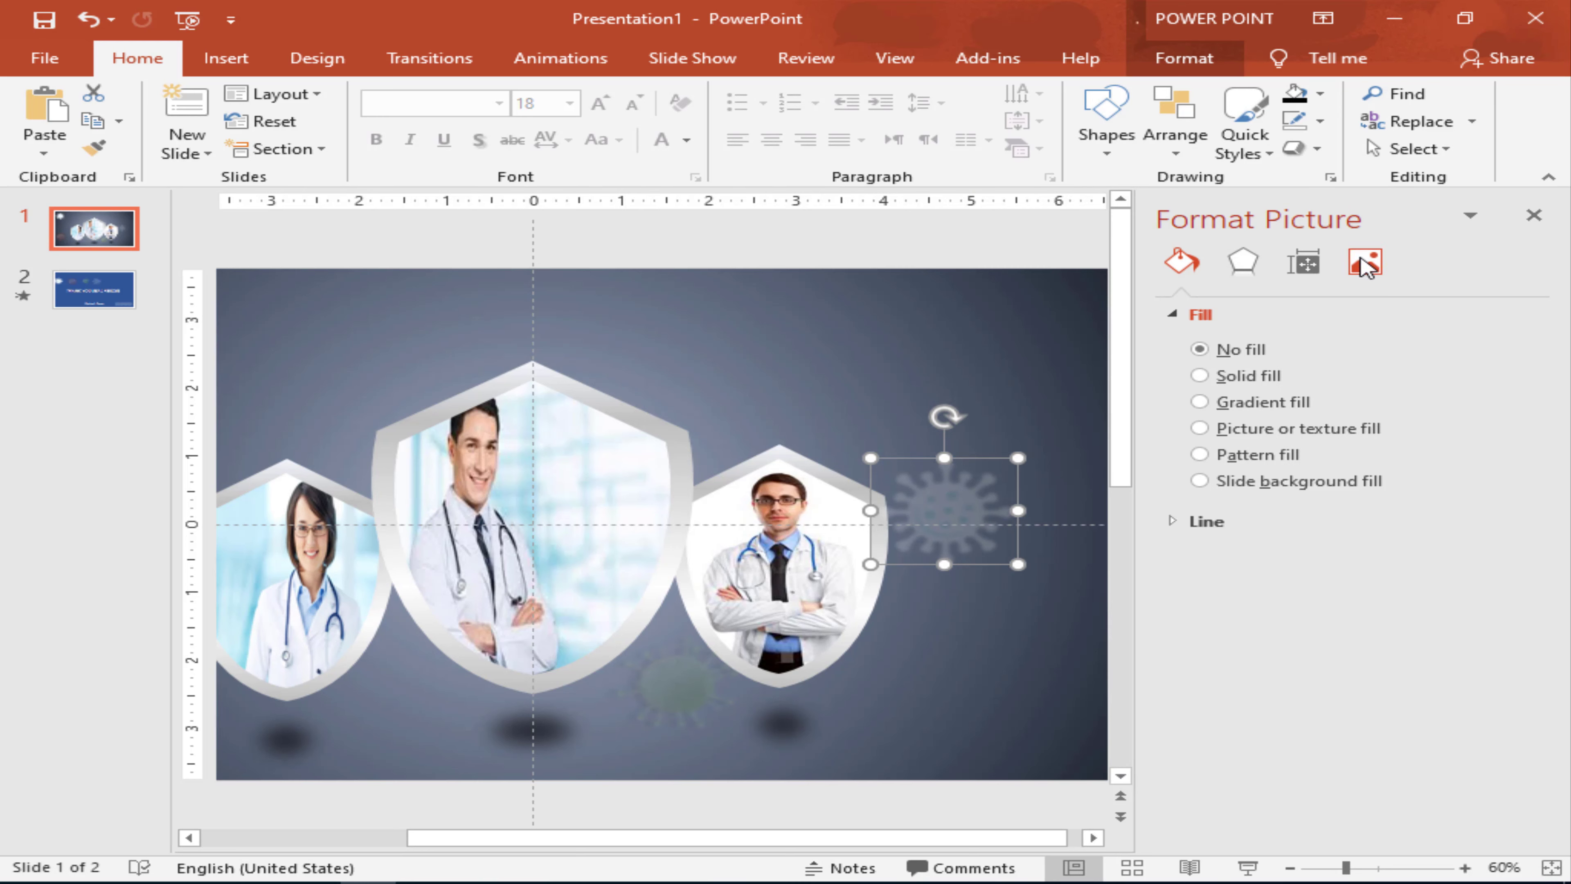
Step: Browse the Picture Color saturation and Corrections sharpen presets, leaving them unchanged
{"action": "left_click", "coordinate": [1365, 266]}
{"action": "left_click", "coordinate": [1245, 346]}
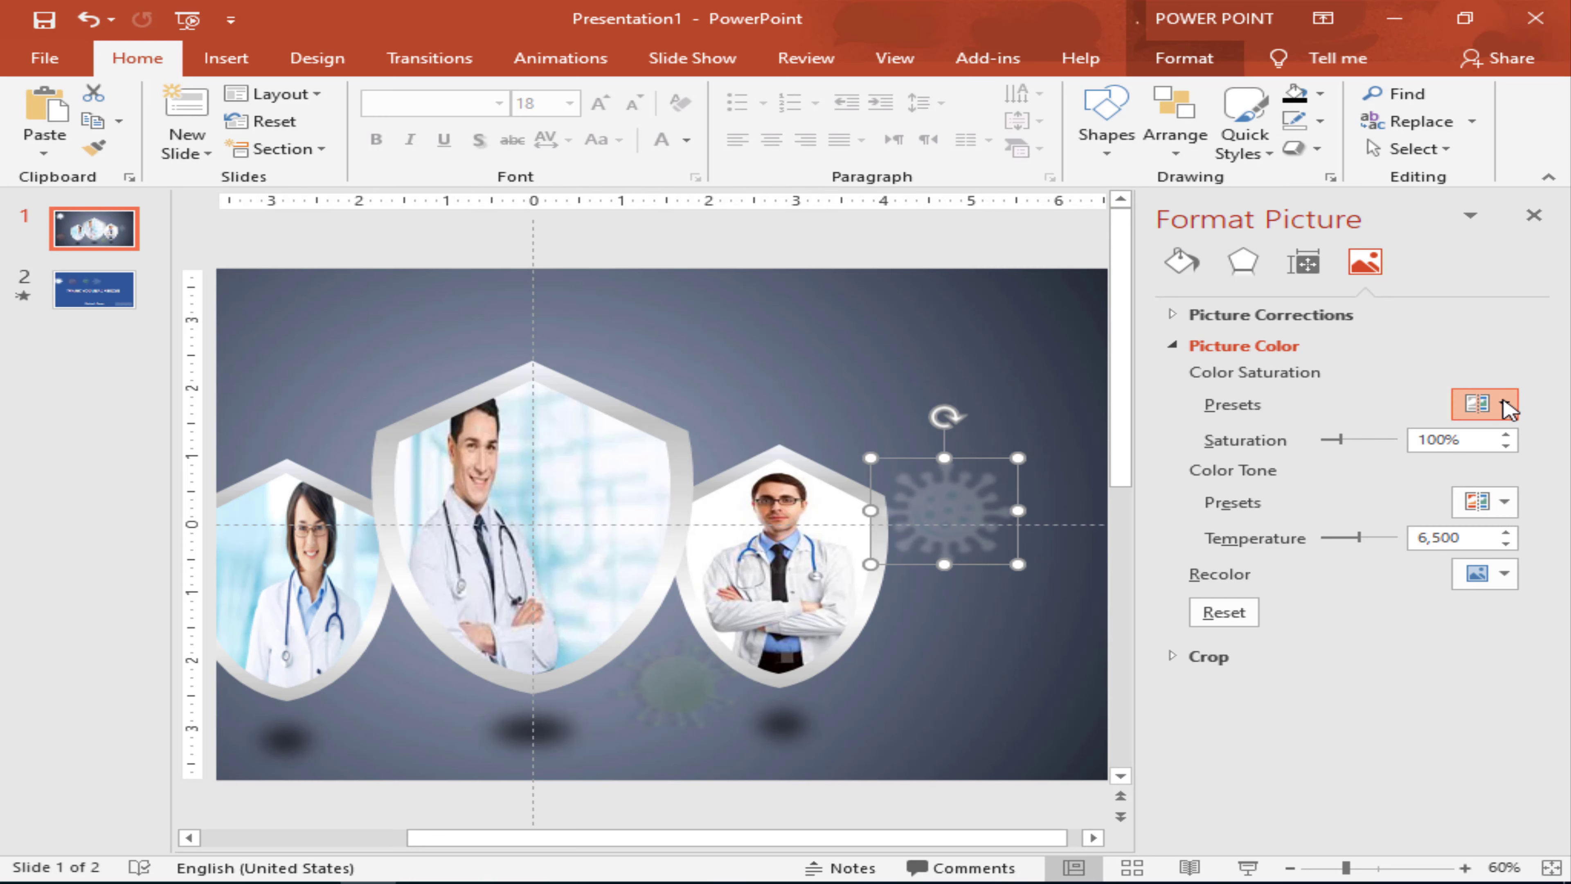
{"action": "left_click", "coordinate": [1505, 406]}
{"action": "left_click", "coordinate": [1507, 406]}
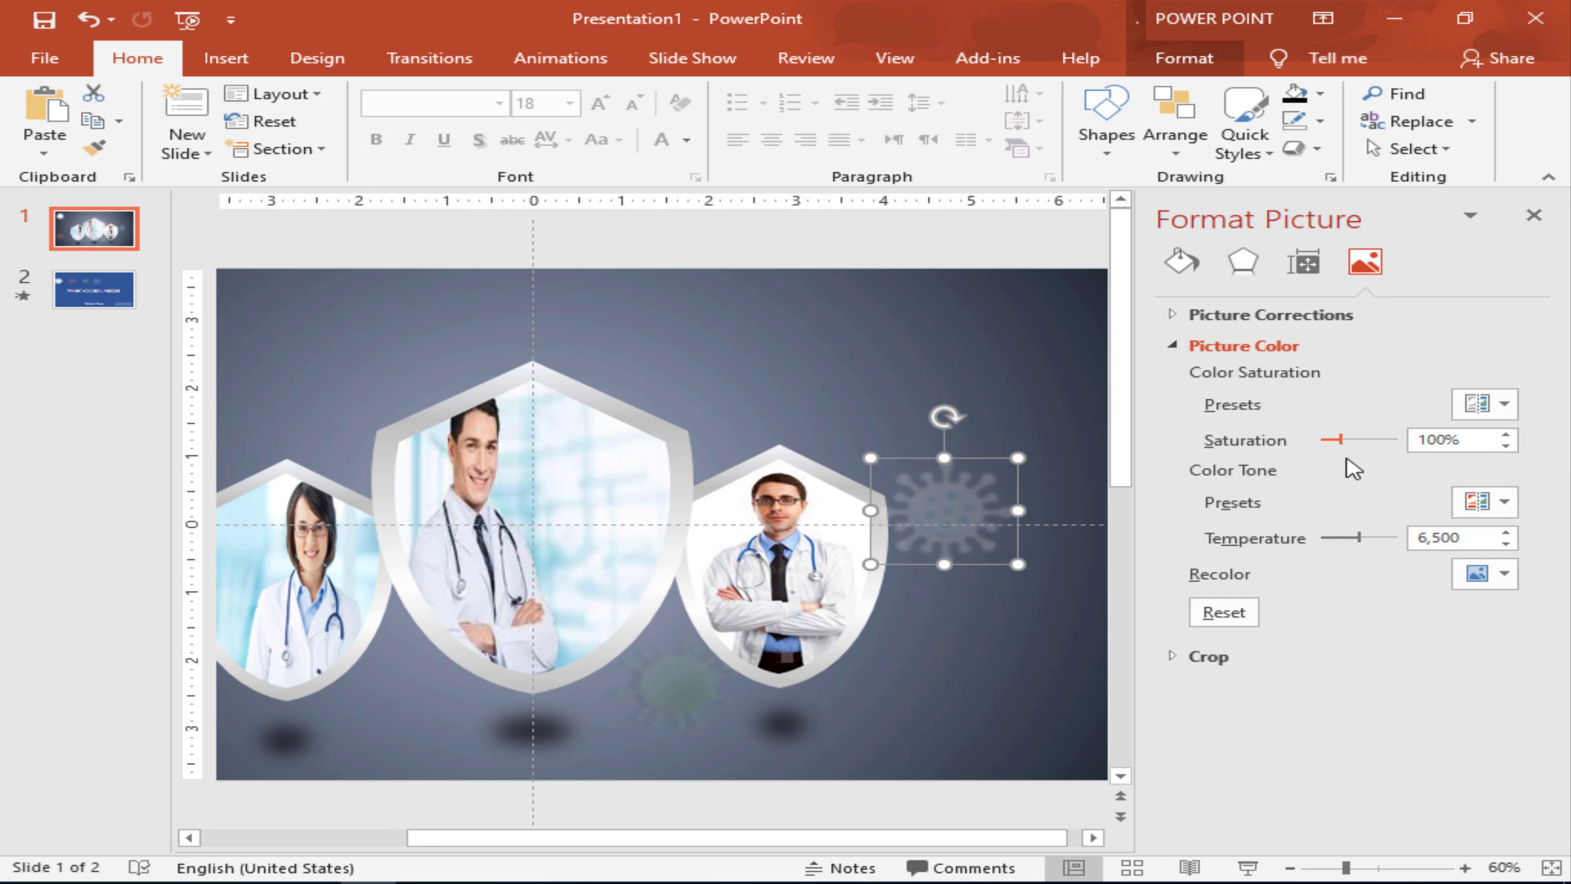
{"action": "left_click", "coordinate": [1231, 314]}
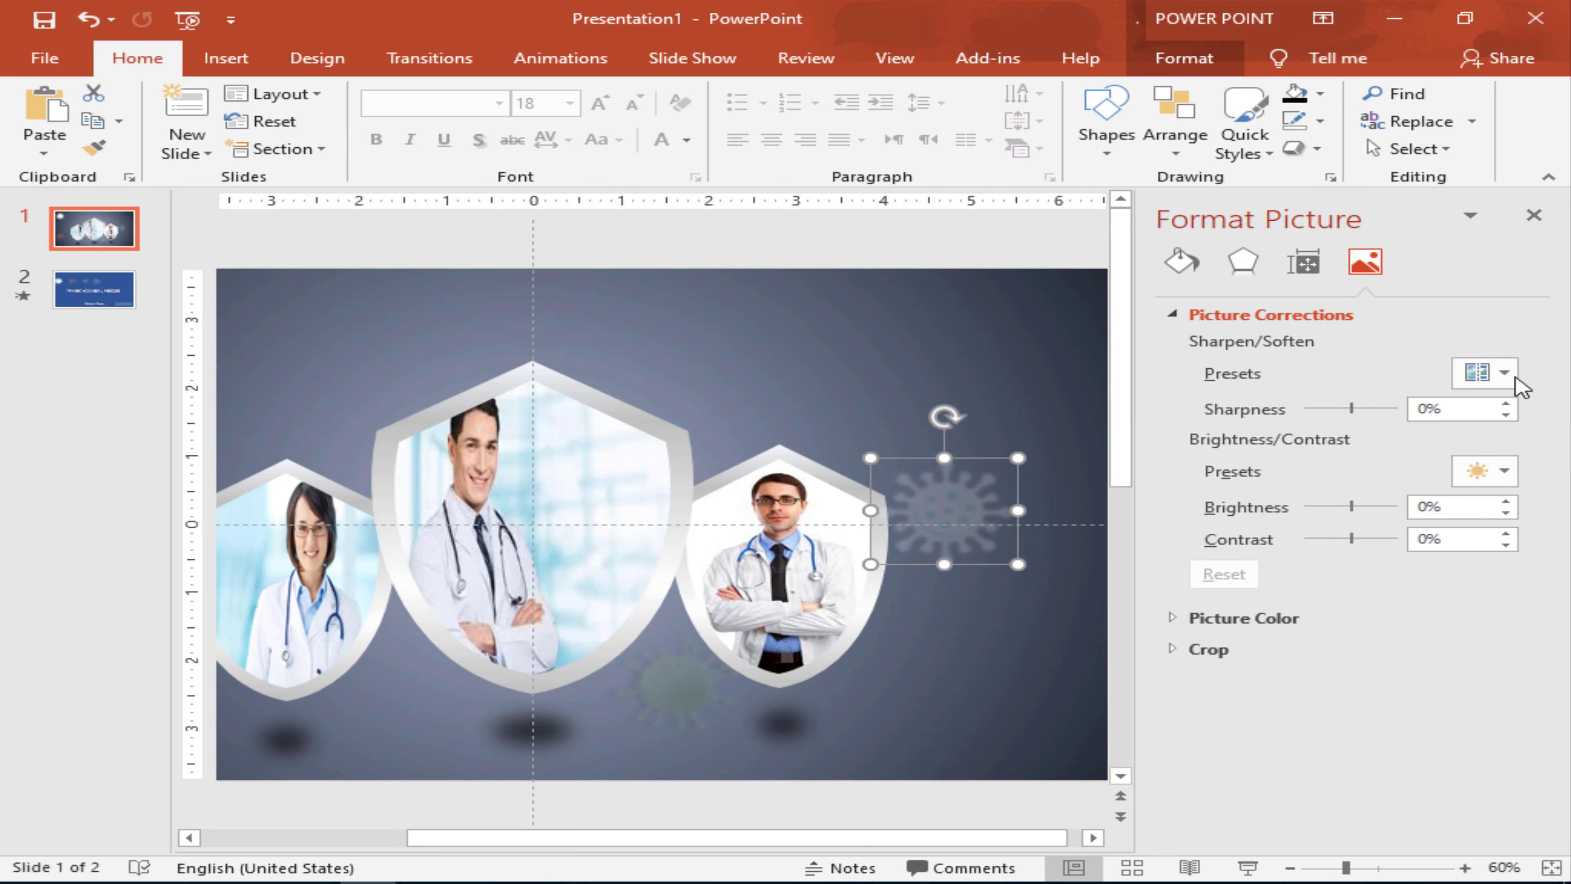
{"action": "left_click", "coordinate": [1507, 373]}
{"action": "left_click", "coordinate": [1515, 379]}
Step: Close the Format Picture pane and switch to the THANK YOU REAL HEROES slide
{"action": "left_click", "coordinate": [1534, 215]}
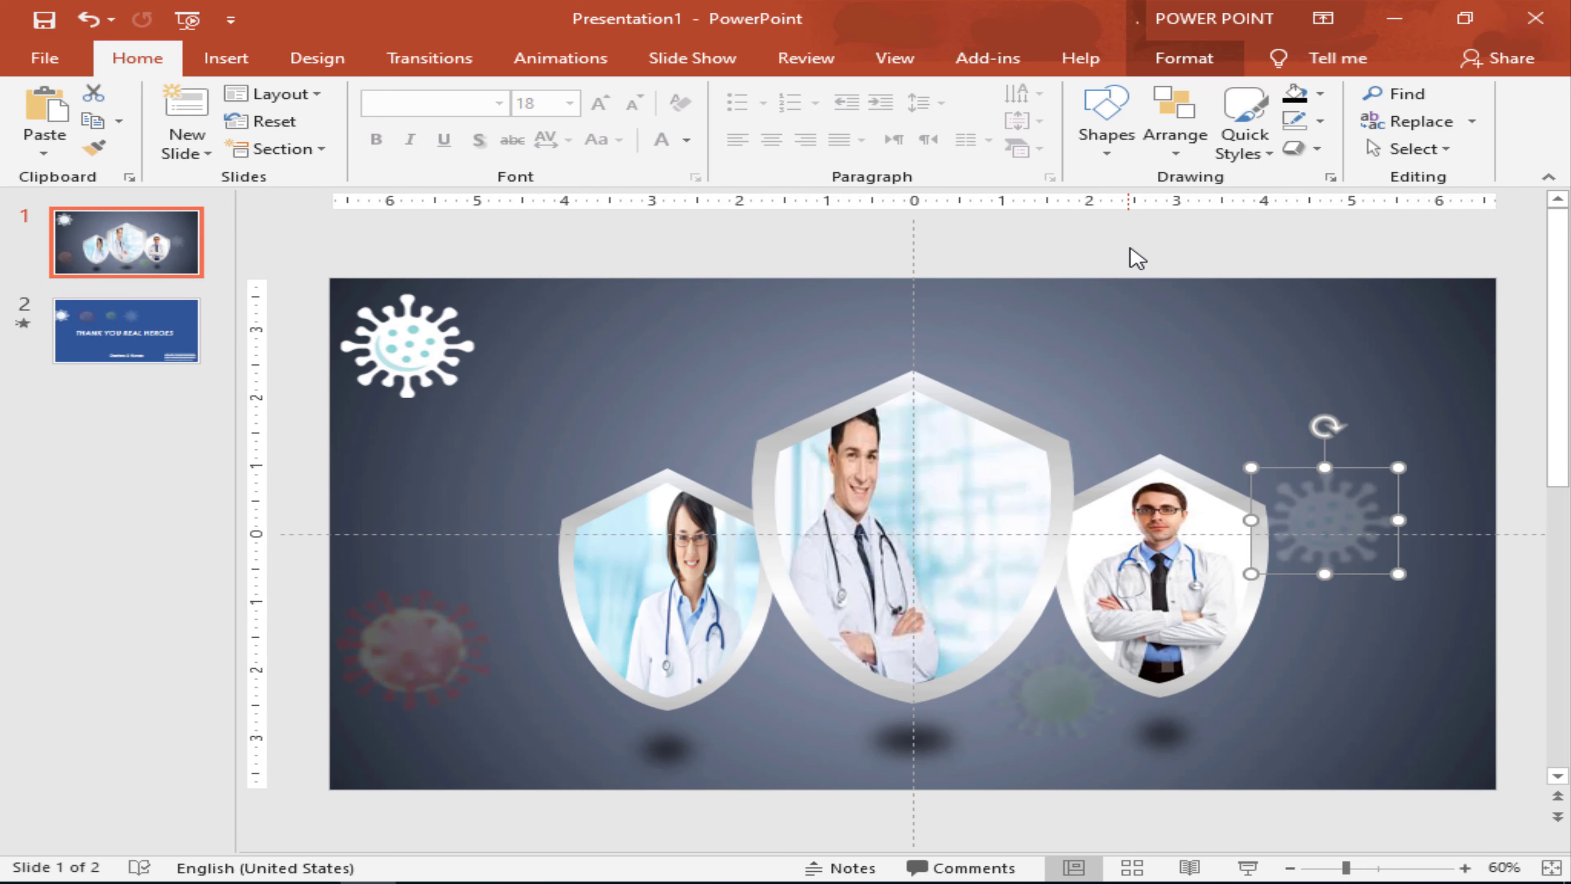
{"action": "left_click", "coordinate": [1132, 254]}
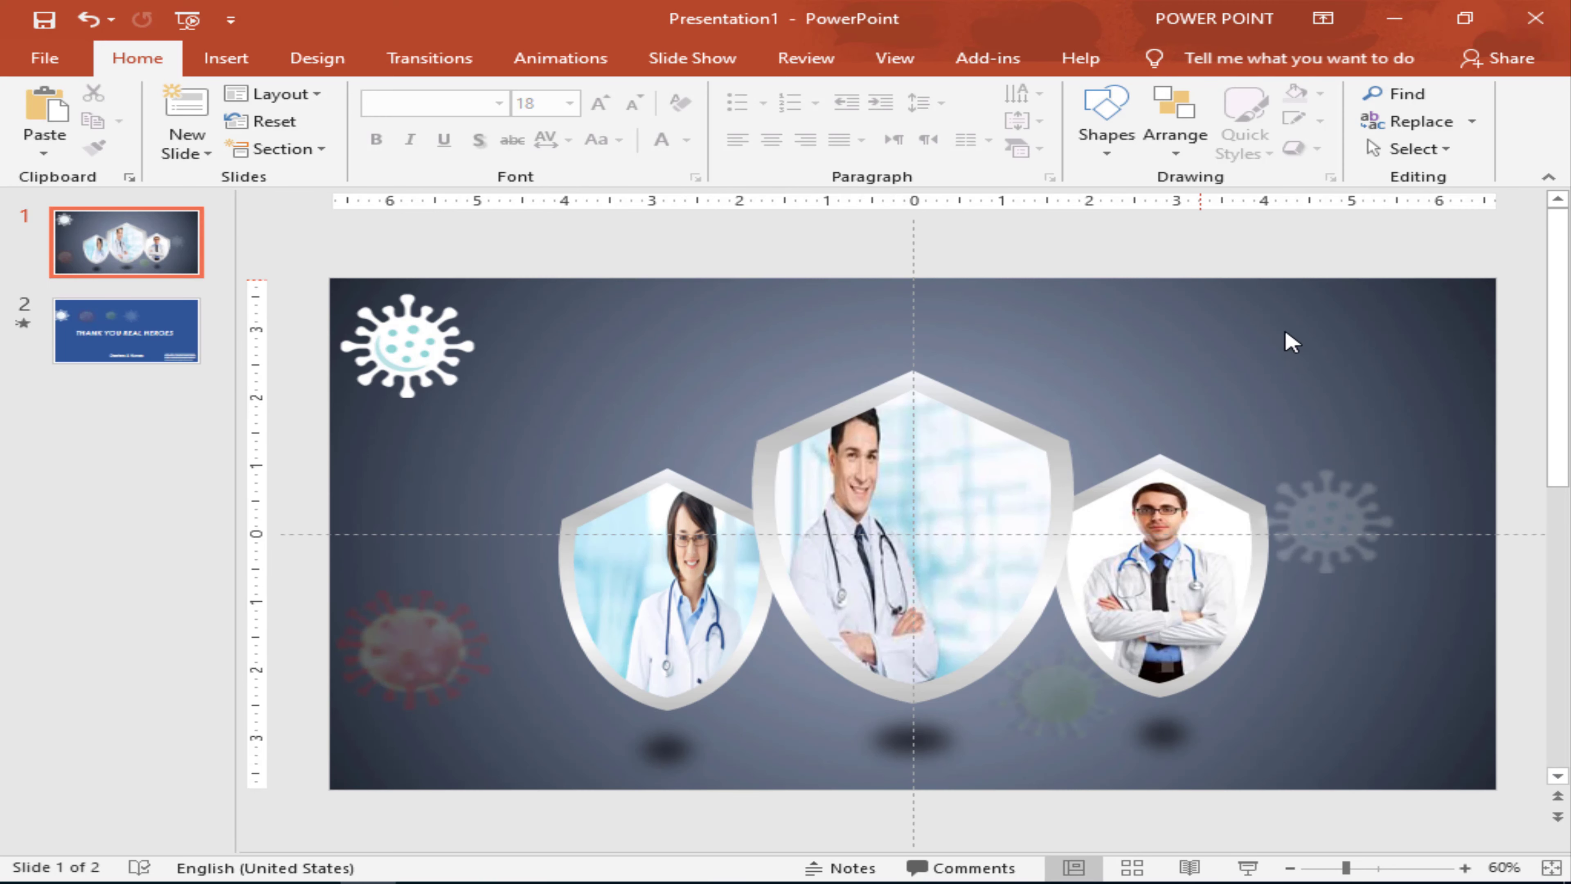
{"action": "left_click", "coordinate": [191, 329]}
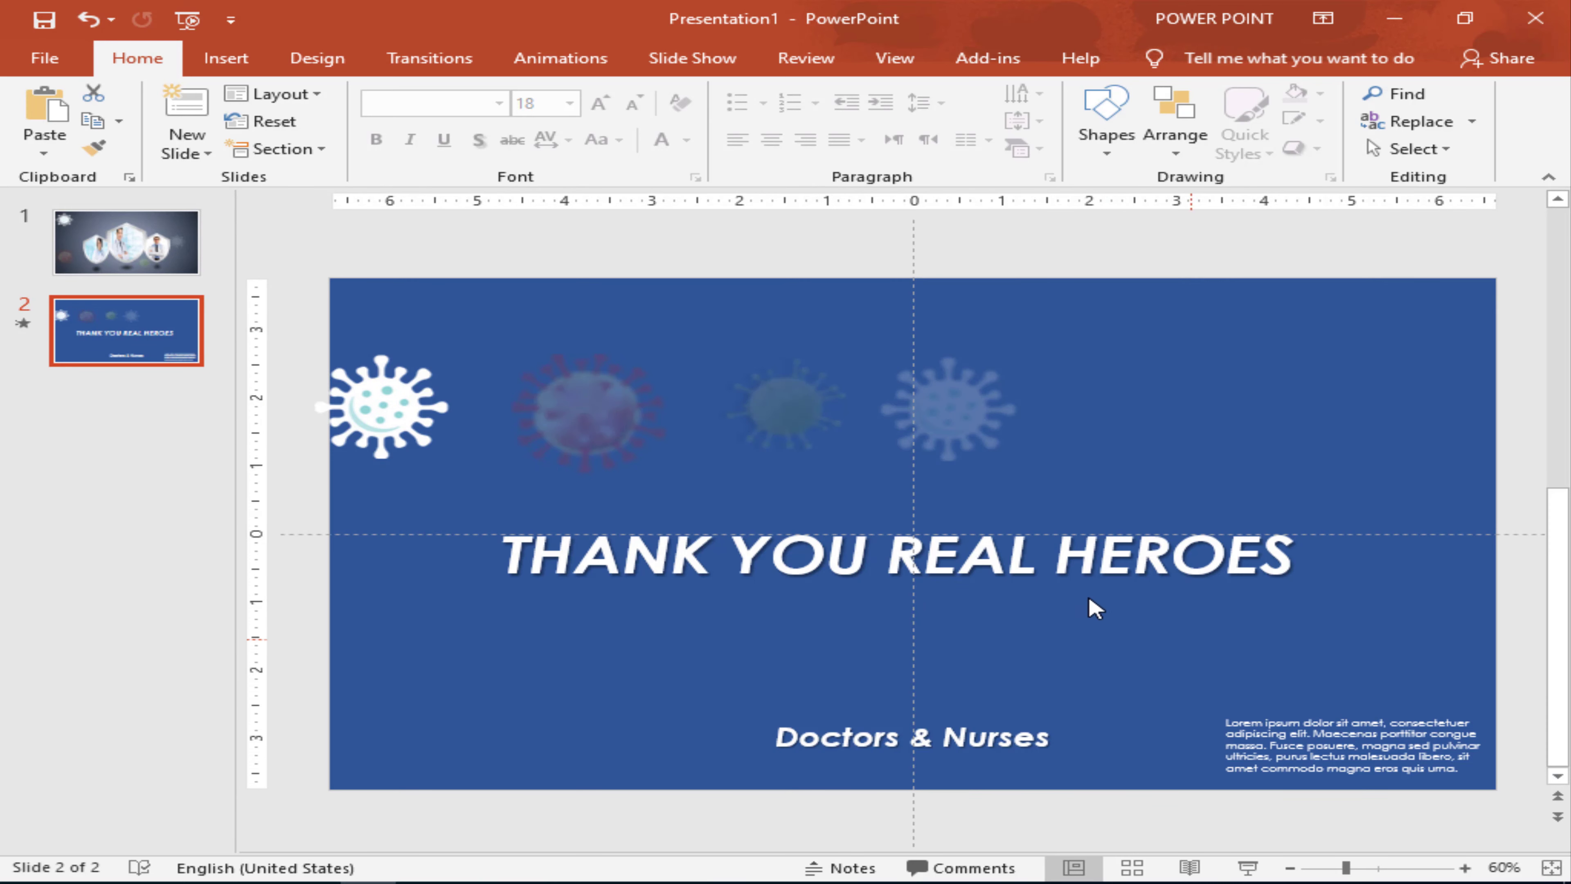
Step: Trim text in the title and Doctors & Nurses subtitle, then undo and redo the edits
{"action": "left_click", "coordinate": [1070, 552]}
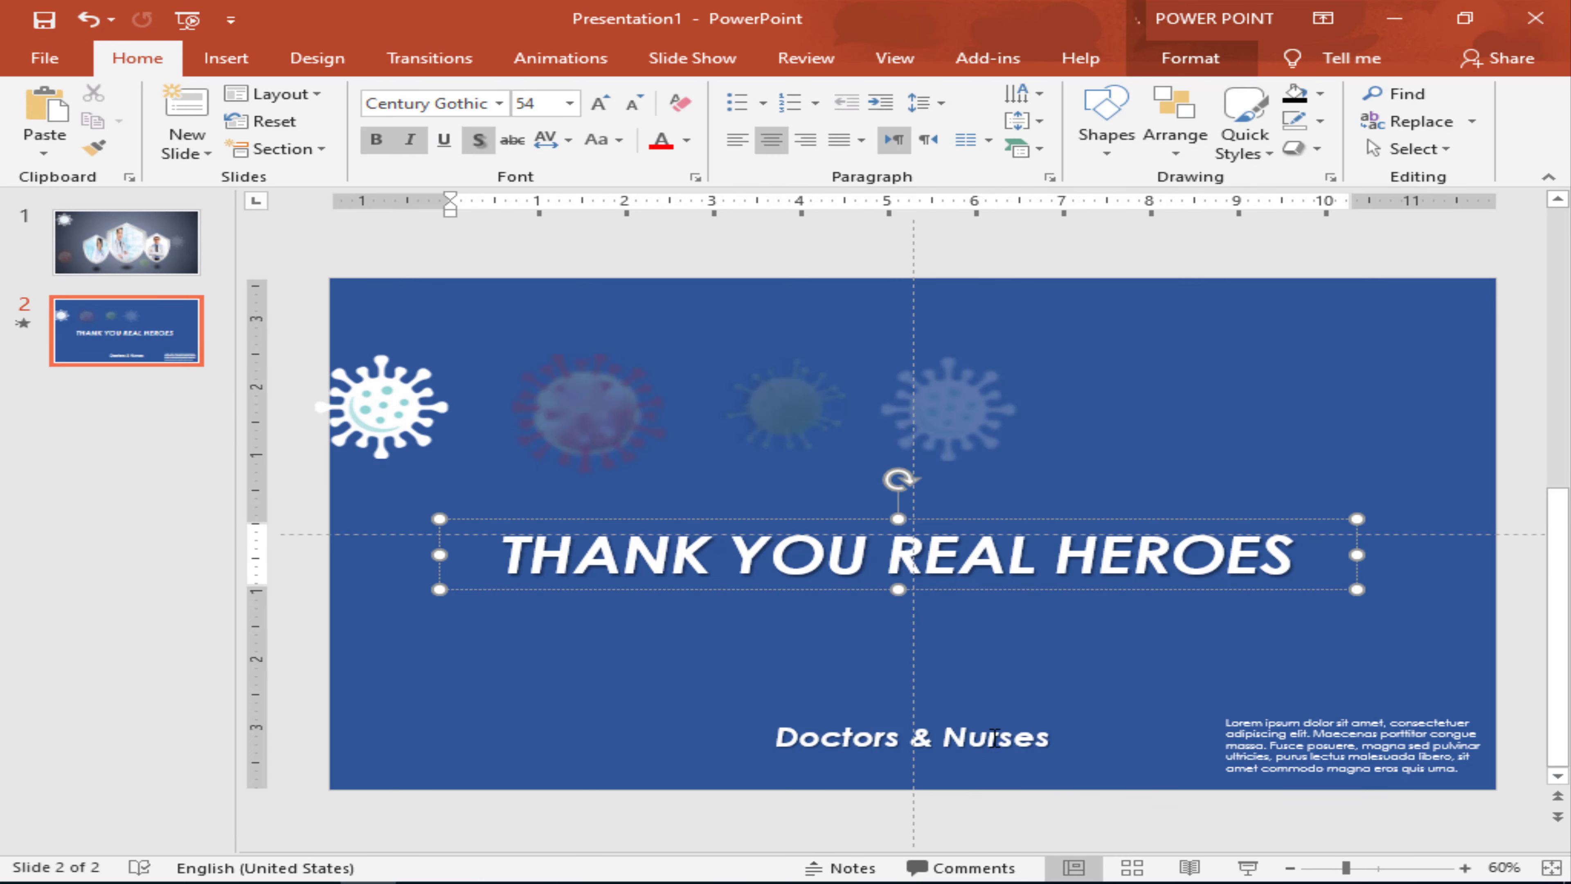
{"action": "key", "text": "BackSpace"}
{"action": "left_click", "coordinate": [994, 739]}
{"action": "key", "text": "BackSpace"}
{"action": "key", "text": "BackSpace"}
{"action": "key", "text": "BackSpace"}
{"action": "key", "text": "BackSpace"}
{"action": "key", "text": "BackSpace"}
{"action": "key", "text": "BackSpace"}
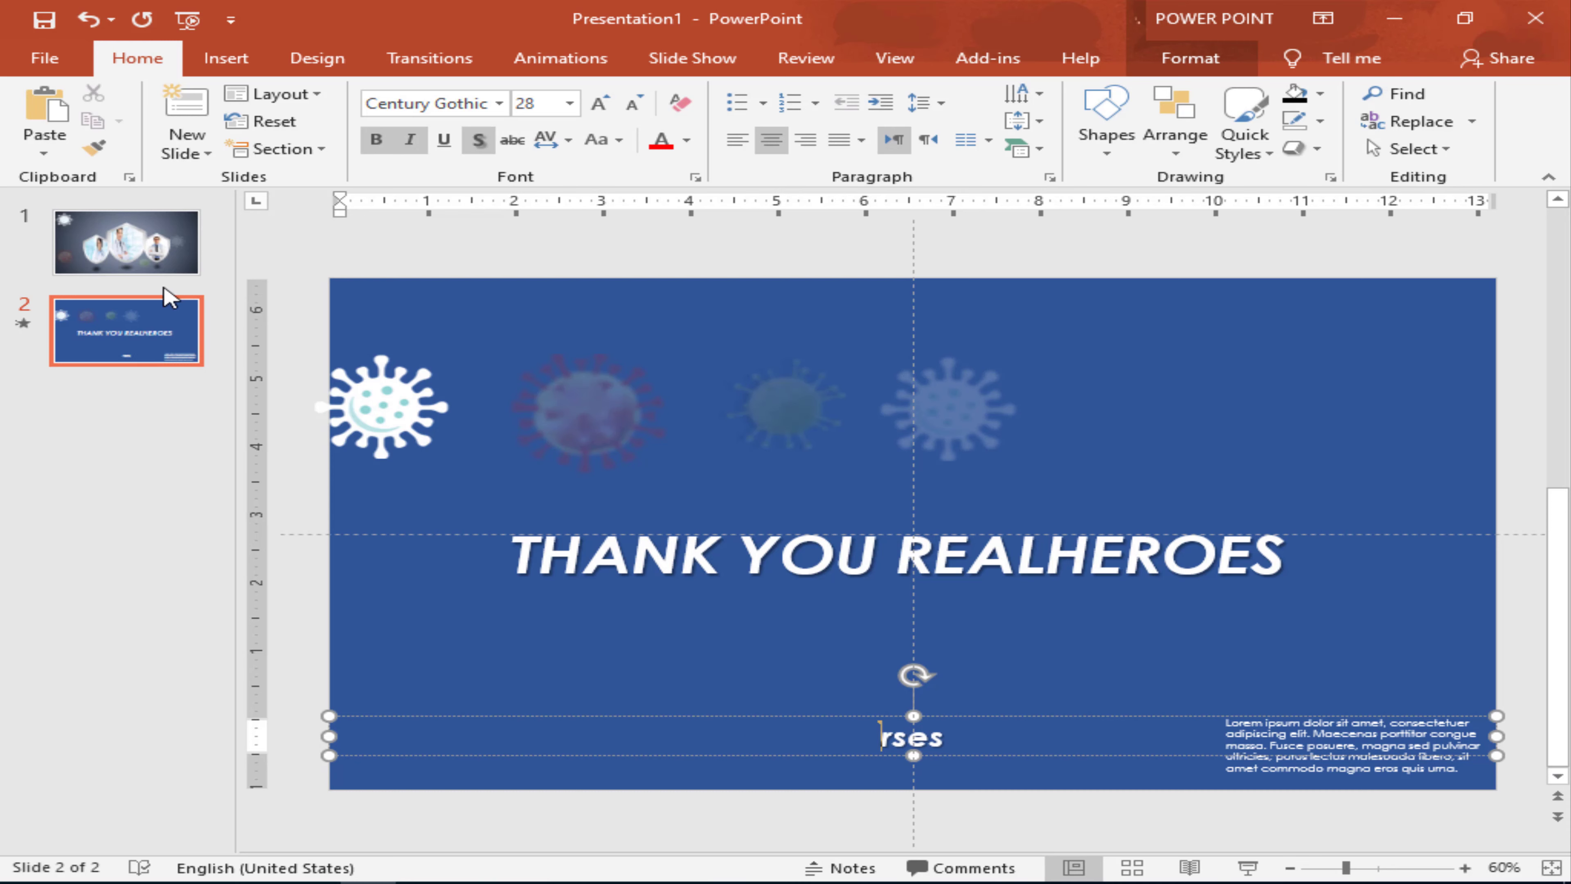
{"action": "left_click", "coordinate": [88, 20]}
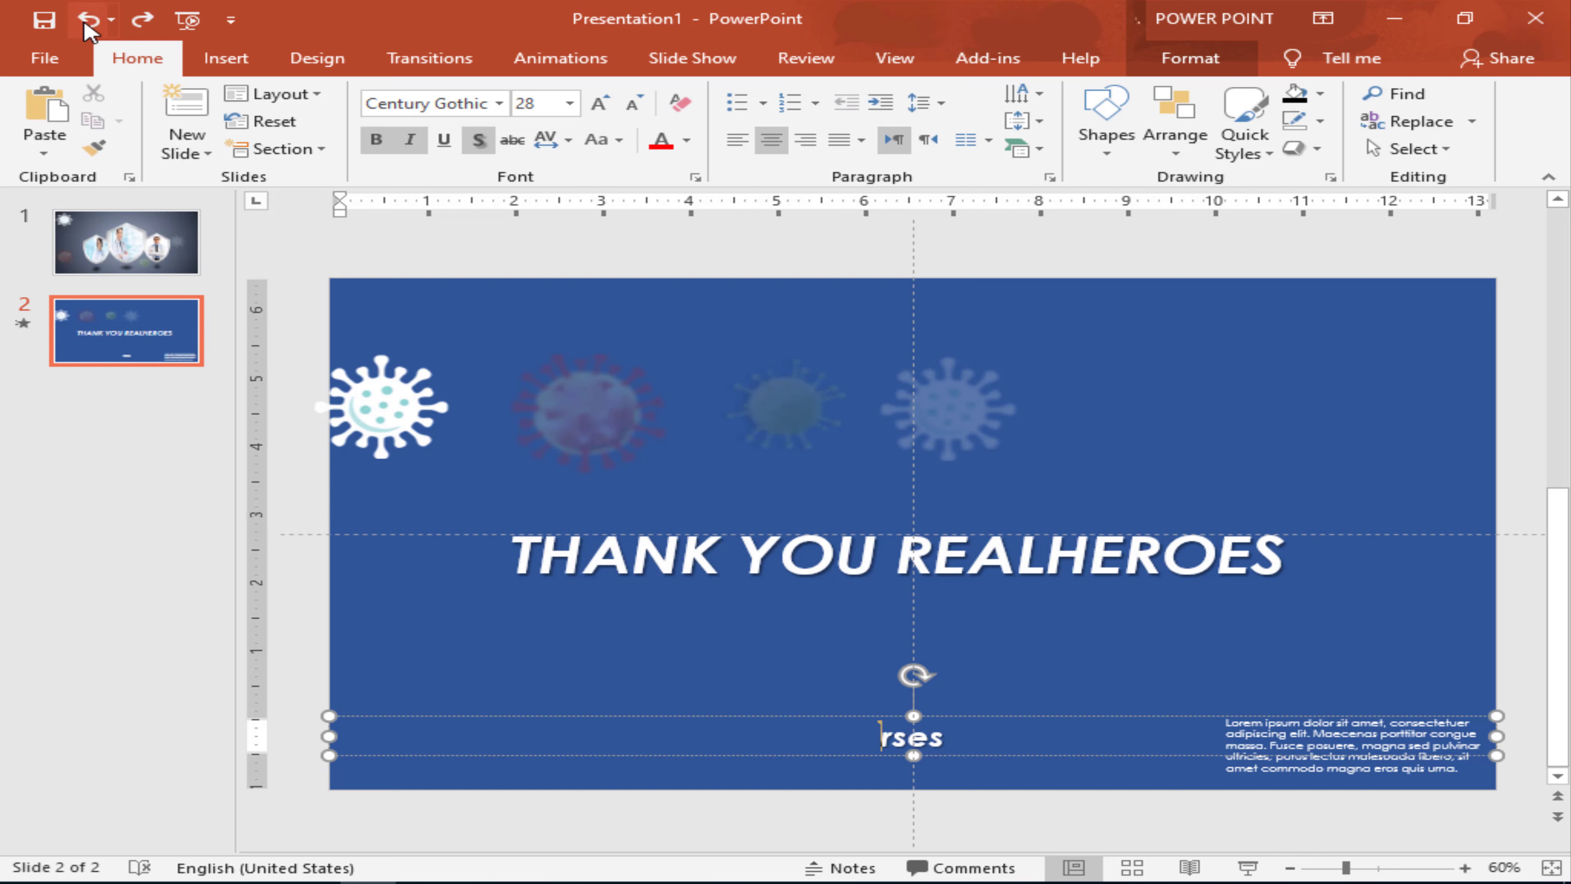
{"action": "left_click", "coordinate": [85, 22]}
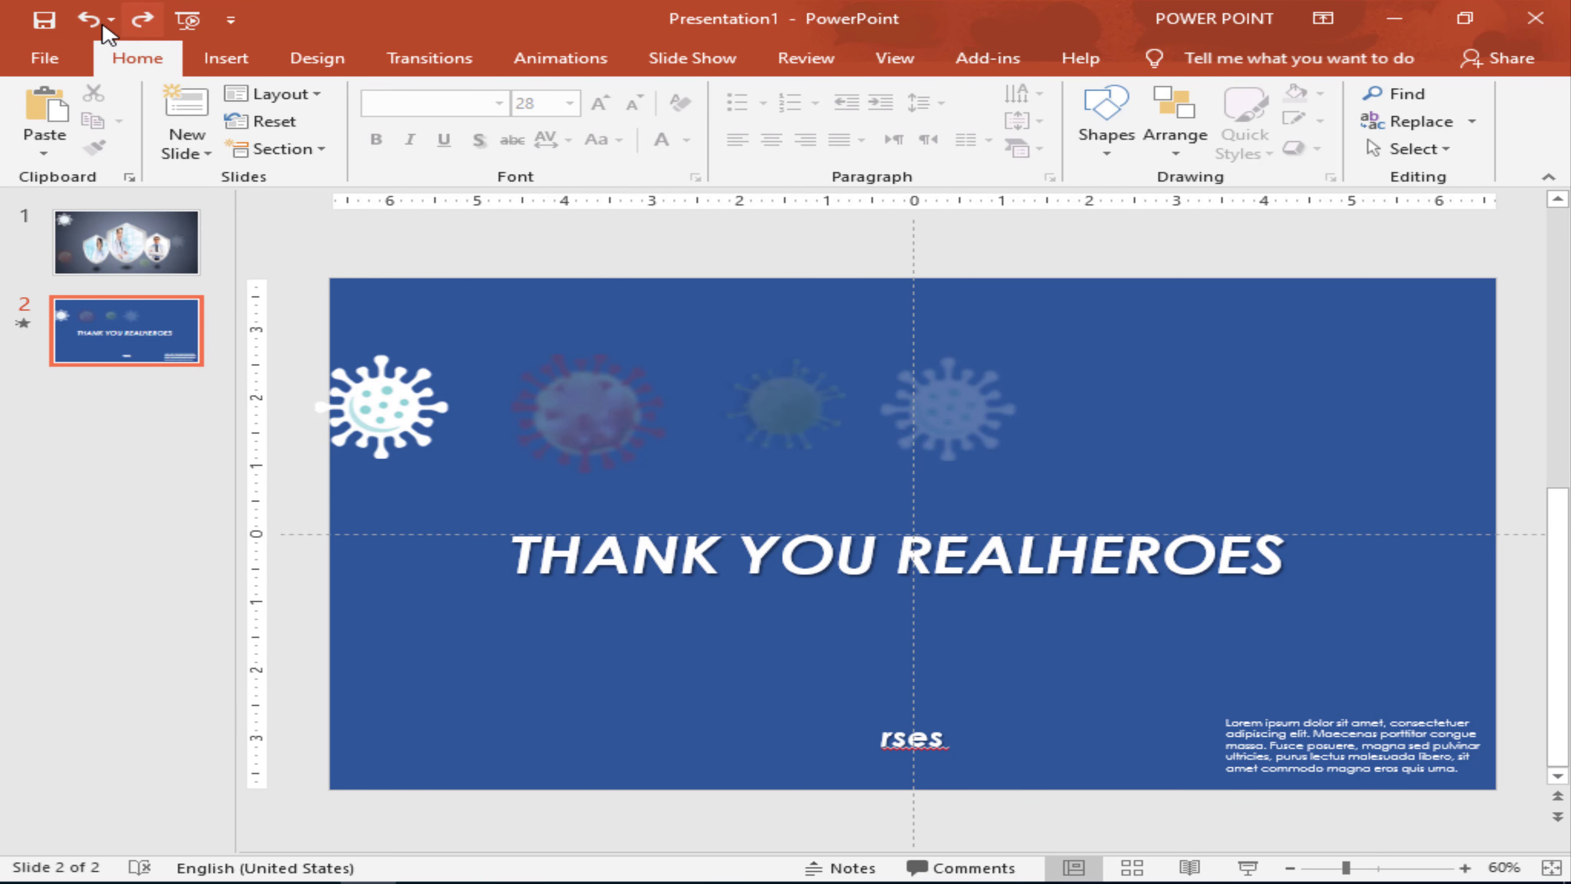
{"action": "left_click", "coordinate": [90, 22]}
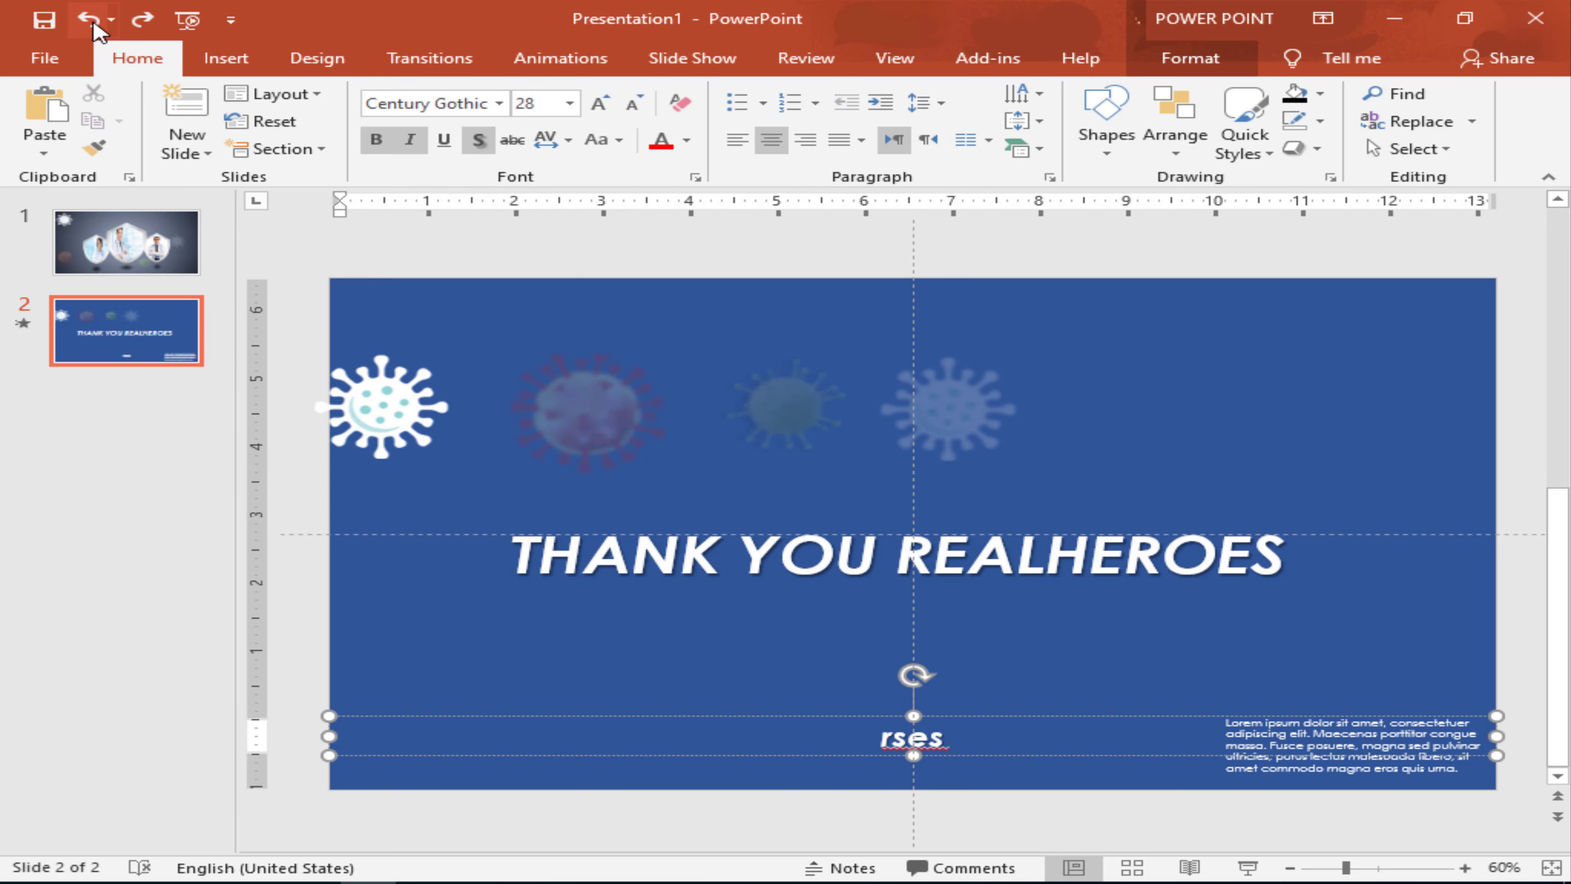
{"action": "left_click", "coordinate": [90, 21]}
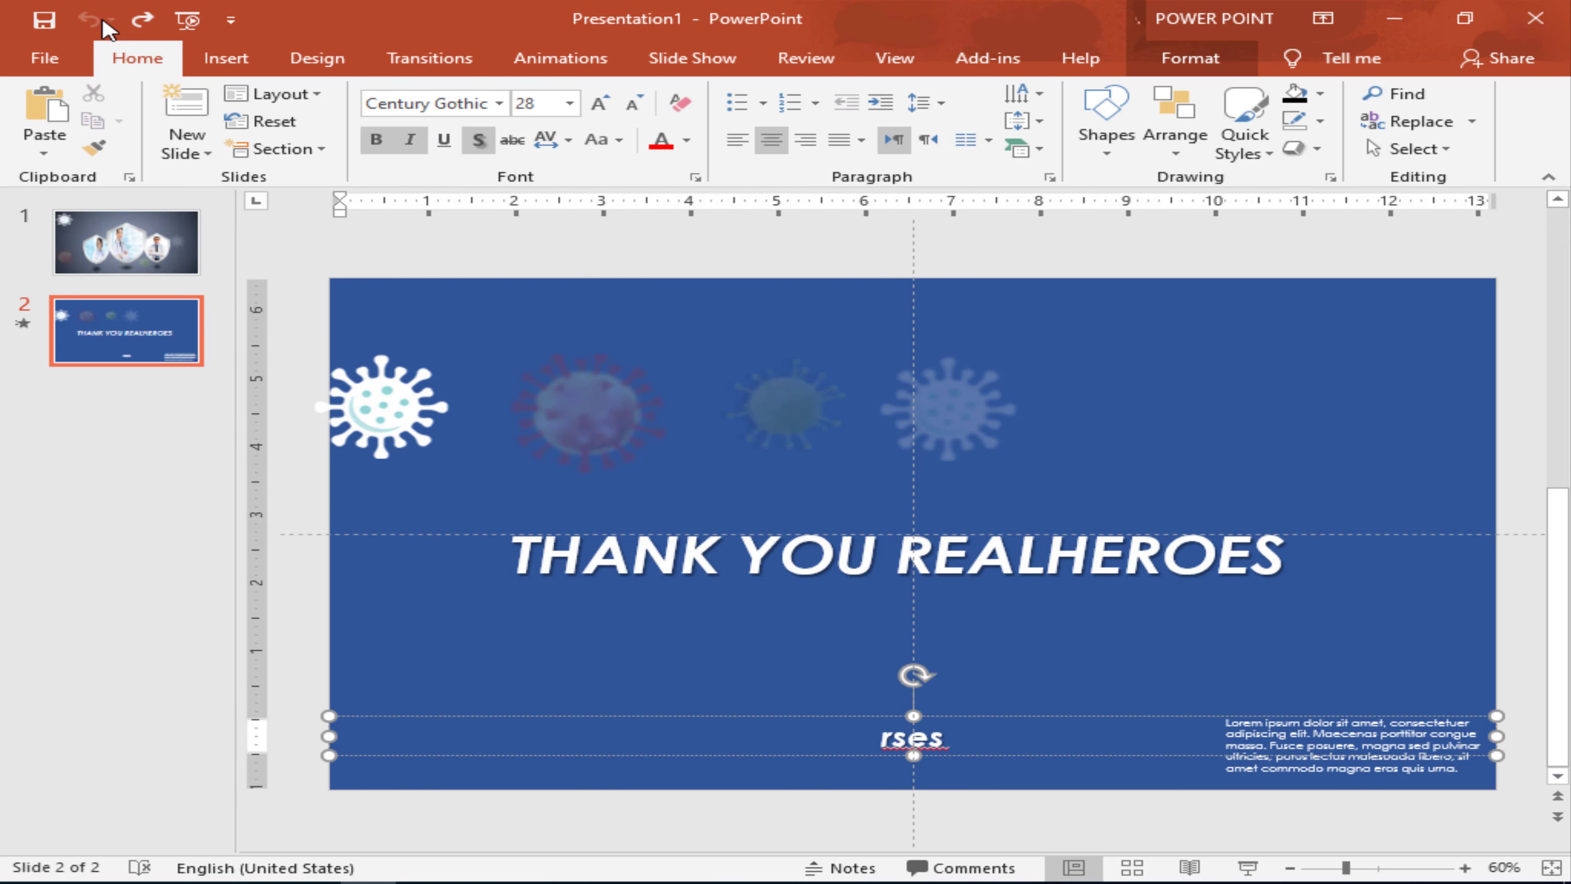
{"action": "left_click", "coordinate": [139, 25]}
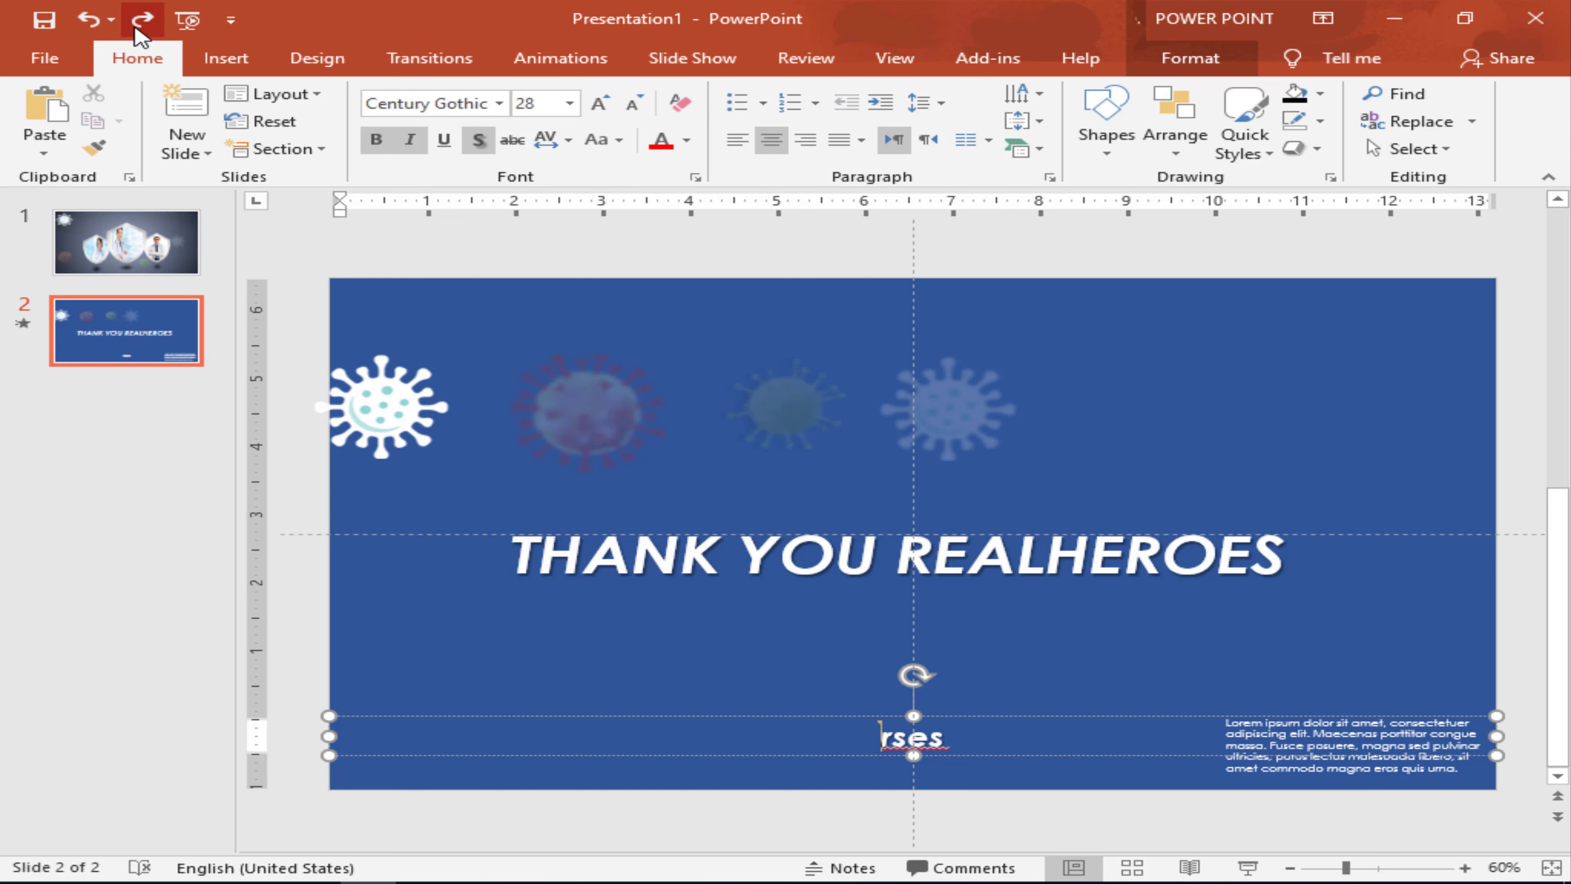
Step: Delete a letter from HEROES, then select the Lorem ipsum box and the title together
{"action": "left_click", "coordinate": [1126, 525]}
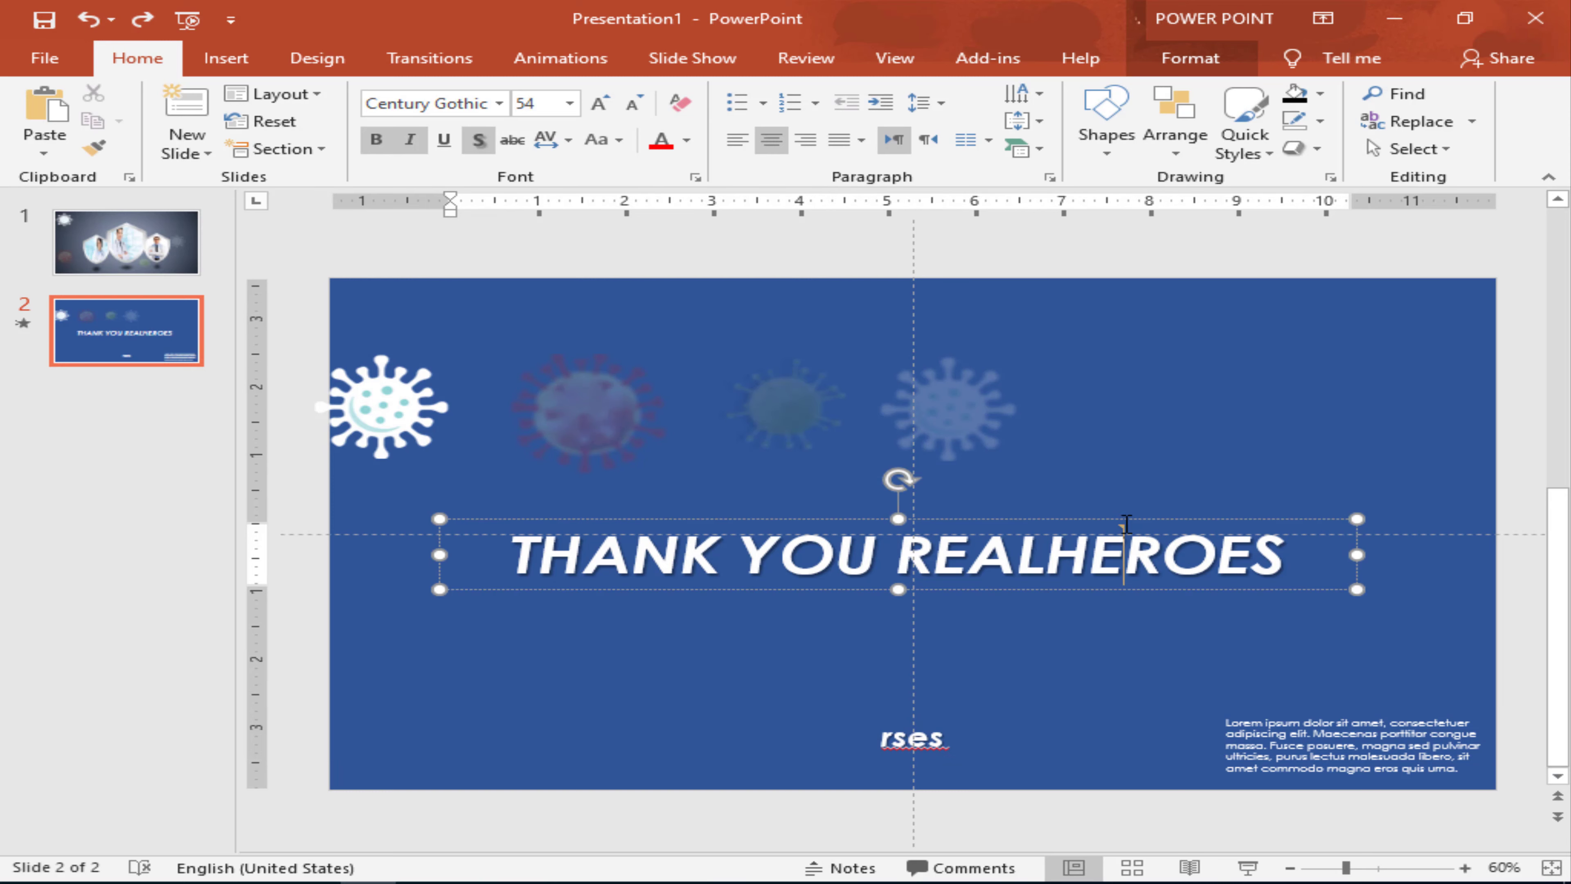
{"action": "key", "text": "BackSpace"}
{"action": "left_click", "coordinate": [1404, 730]}
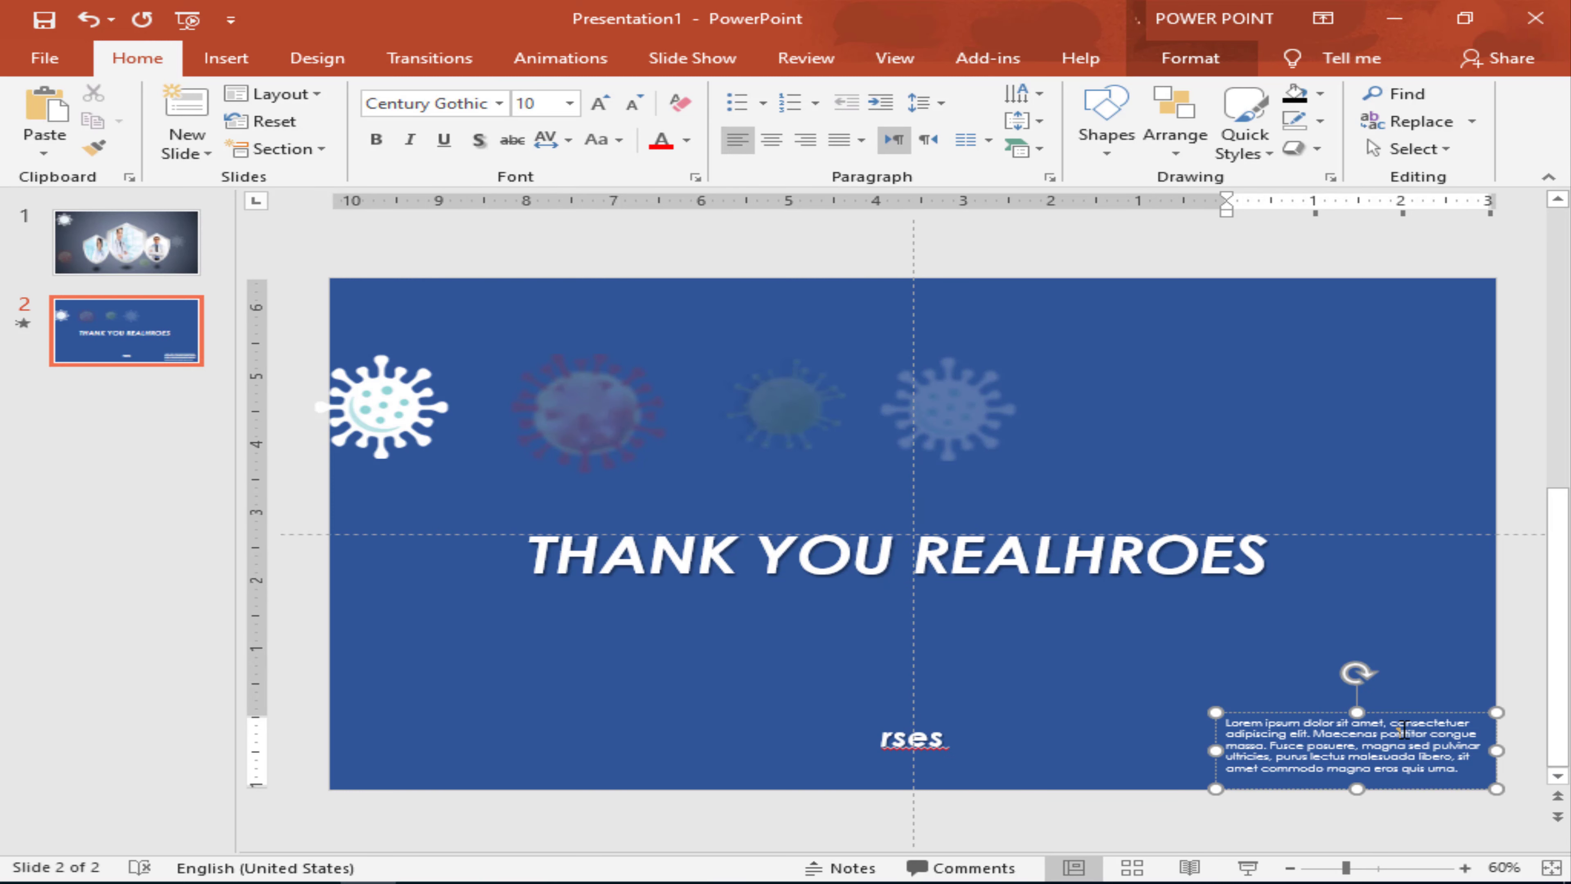
{"action": "left_click", "coordinate": [1113, 536], "text": "shift"}
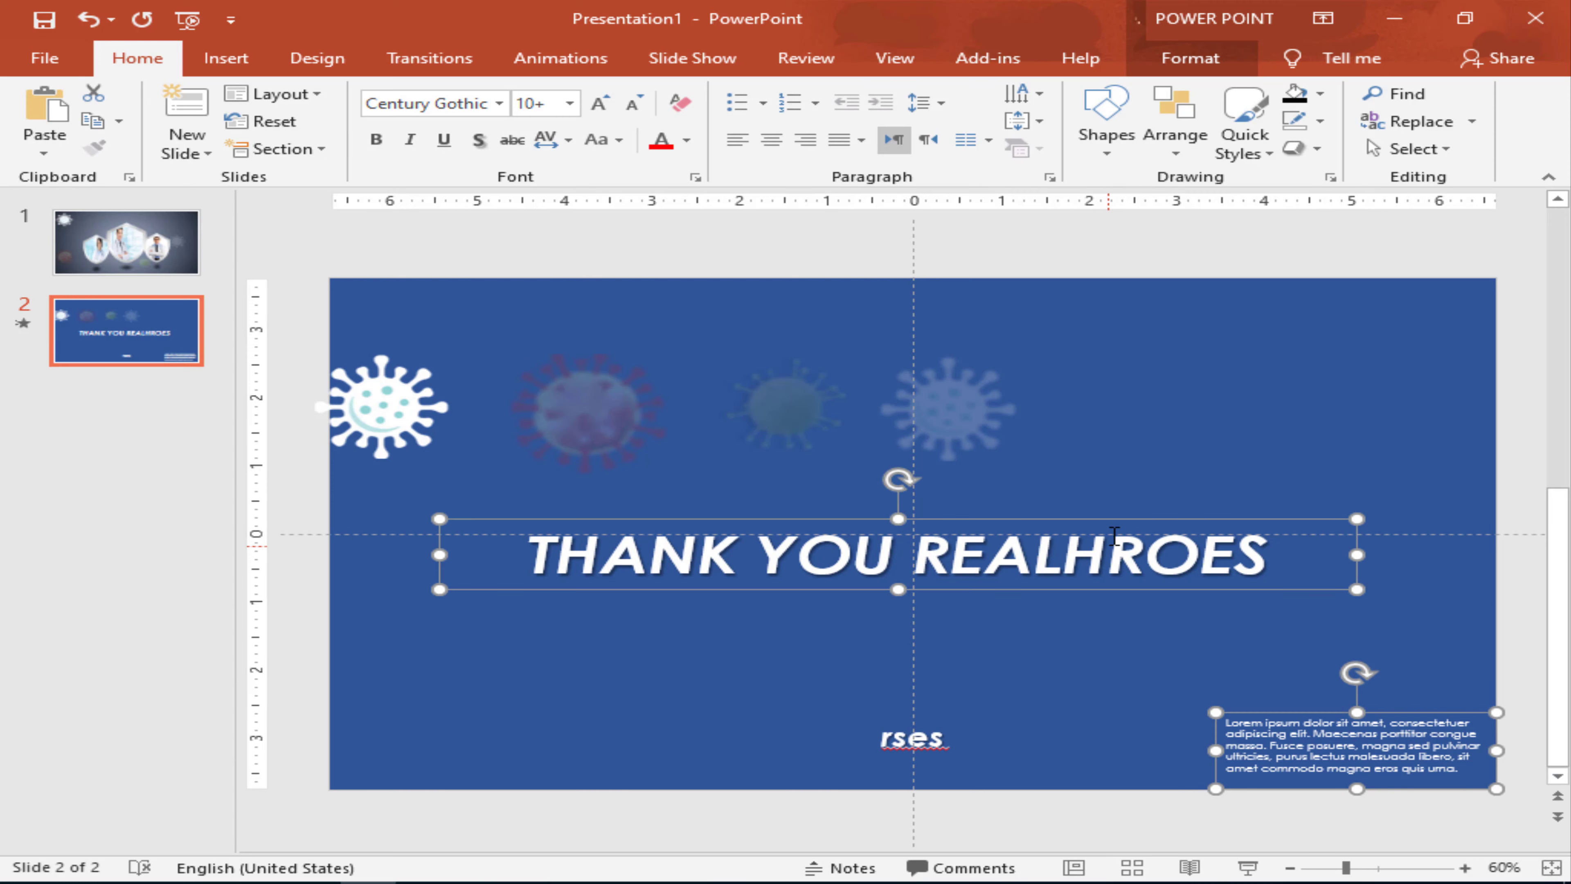
Step: Copy the title and Lorem ipsum boxes and paste them onto slide 1
{"action": "right_click", "coordinate": [1112, 517]}
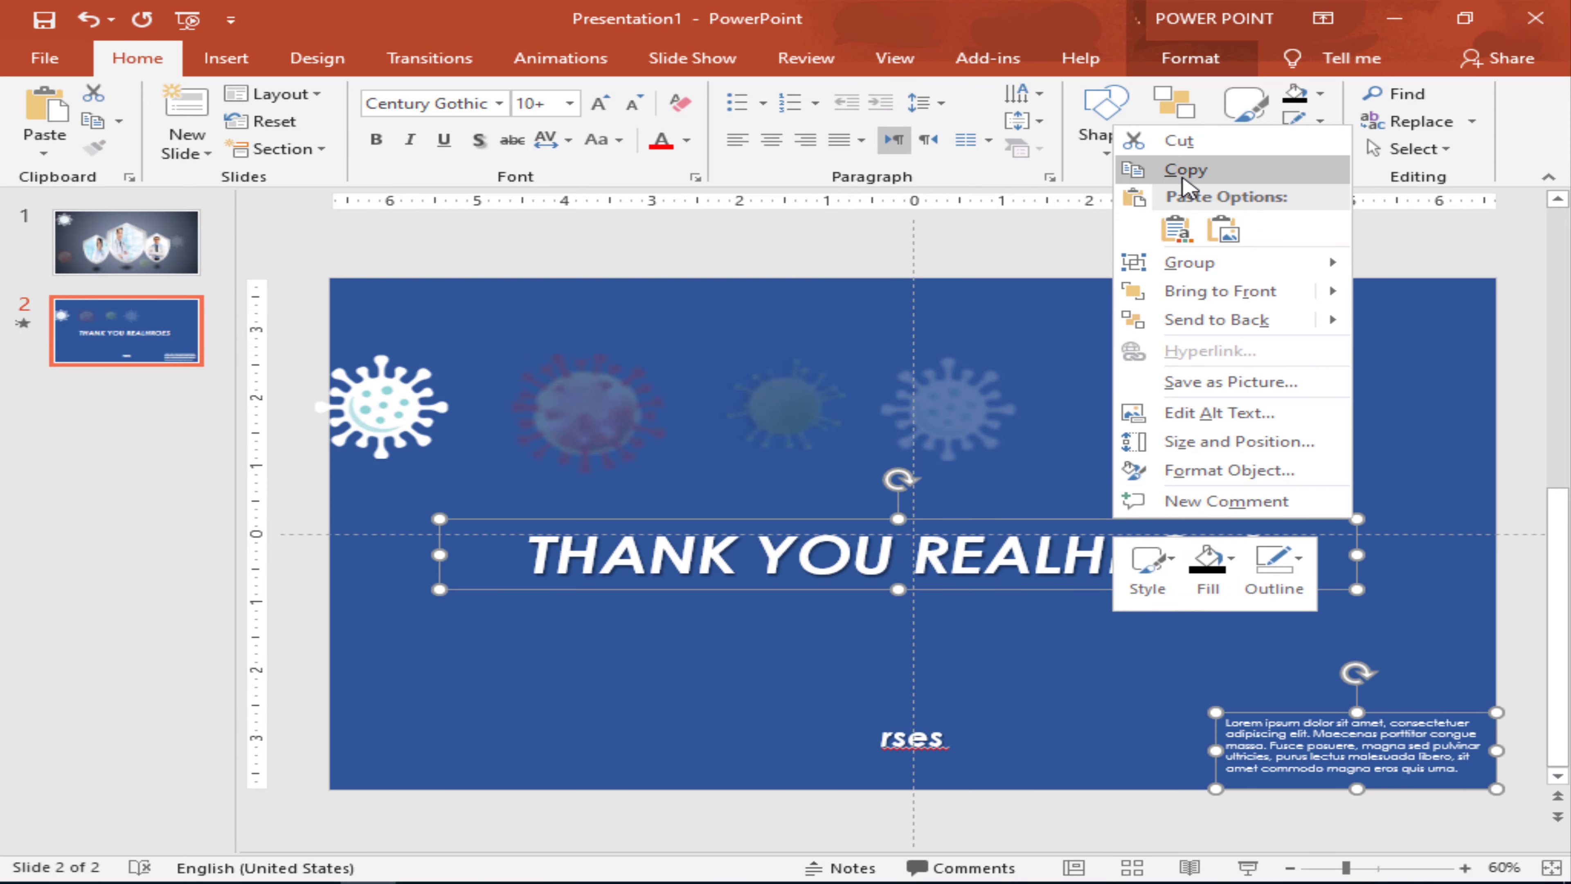
{"action": "left_click", "coordinate": [1139, 165]}
{"action": "left_click", "coordinate": [127, 241]}
{"action": "right_click", "coordinate": [744, 316]}
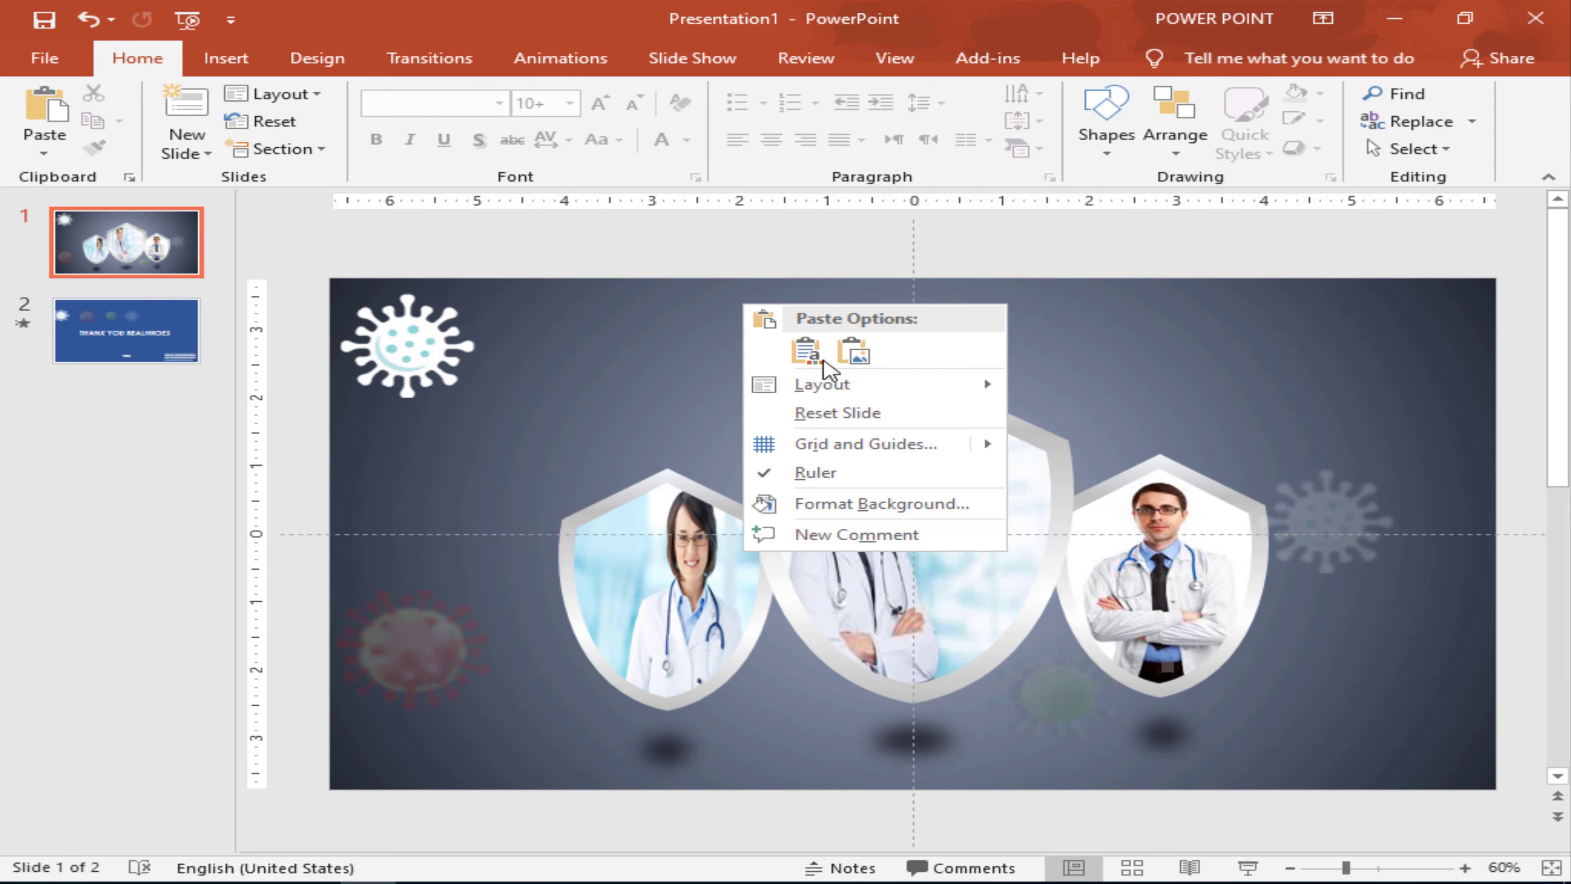
{"action": "left_click", "coordinate": [849, 354]}
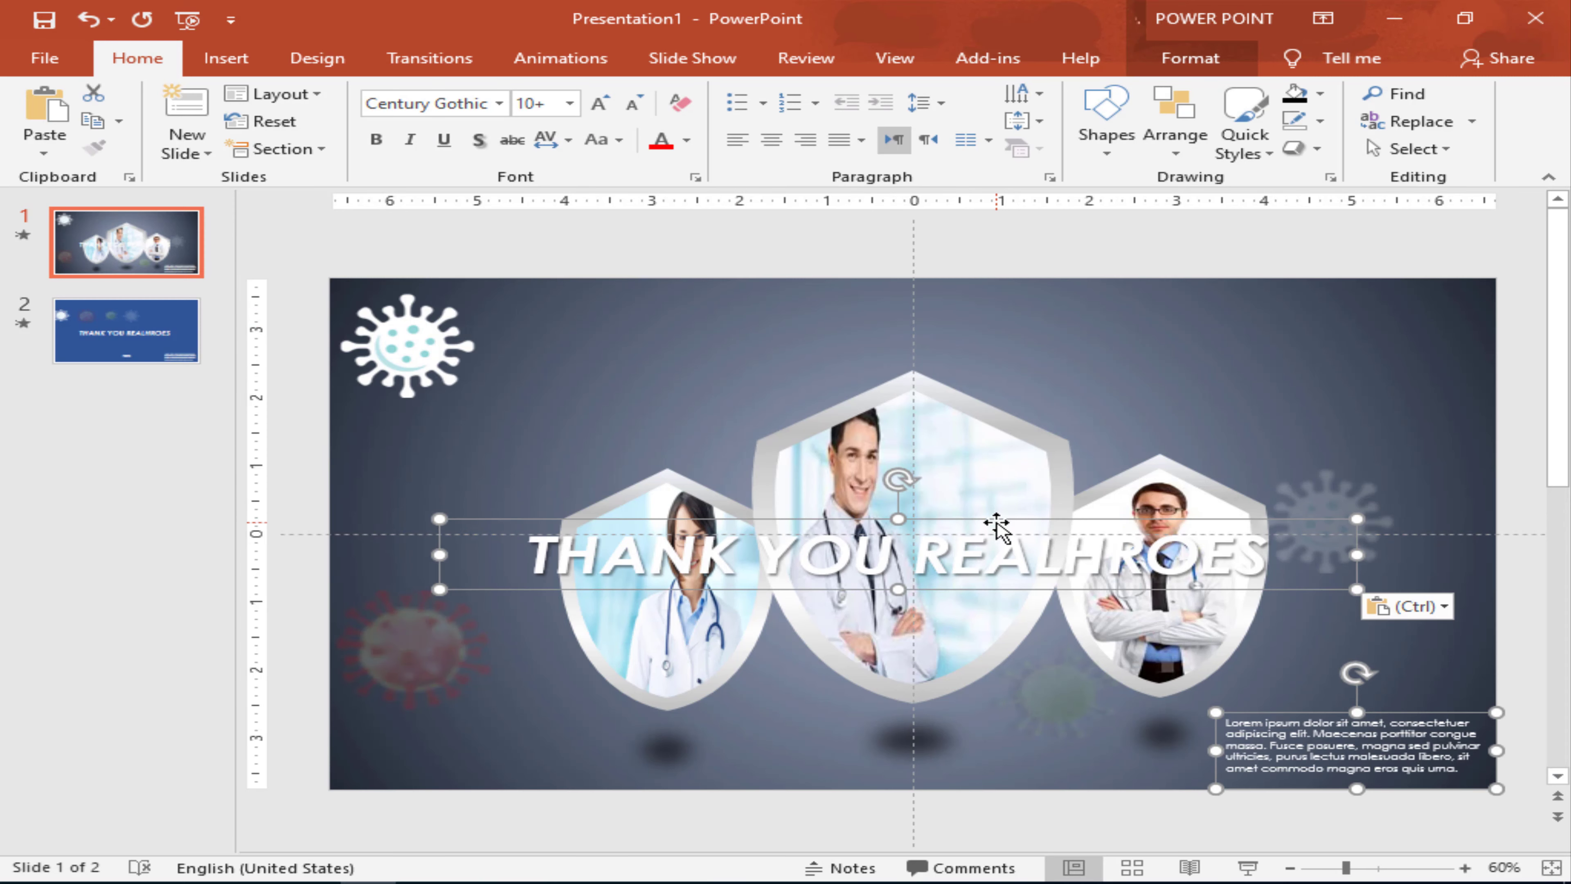
Step: Move the title to the top of slide 1 and the paragraph to the bottom-right corner
{"action": "mouse_move", "coordinate": [997, 523]}
{"action": "left_mouse_down"}
{"action": "mouse_move", "coordinate": [983, 305]}
{"action": "mouse_move", "coordinate": [998, 306]}
{"action": "left_mouse_up"}
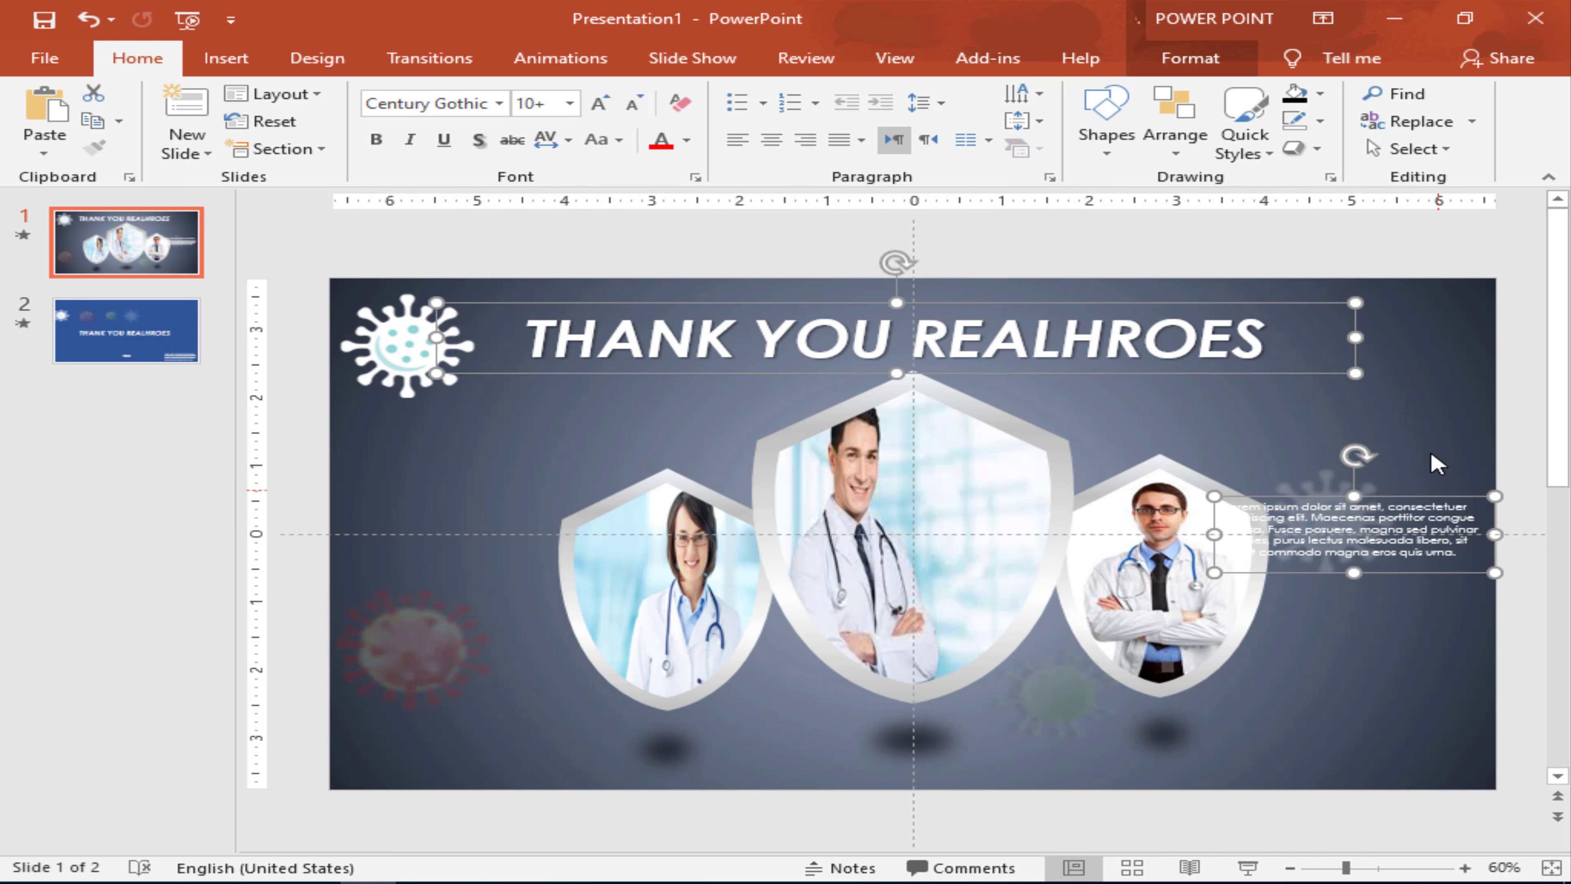
{"action": "left_click", "coordinate": [1440, 506]}
{"action": "left_click_drag", "start_coordinate": [1455, 502], "coordinate": [1470, 710]}
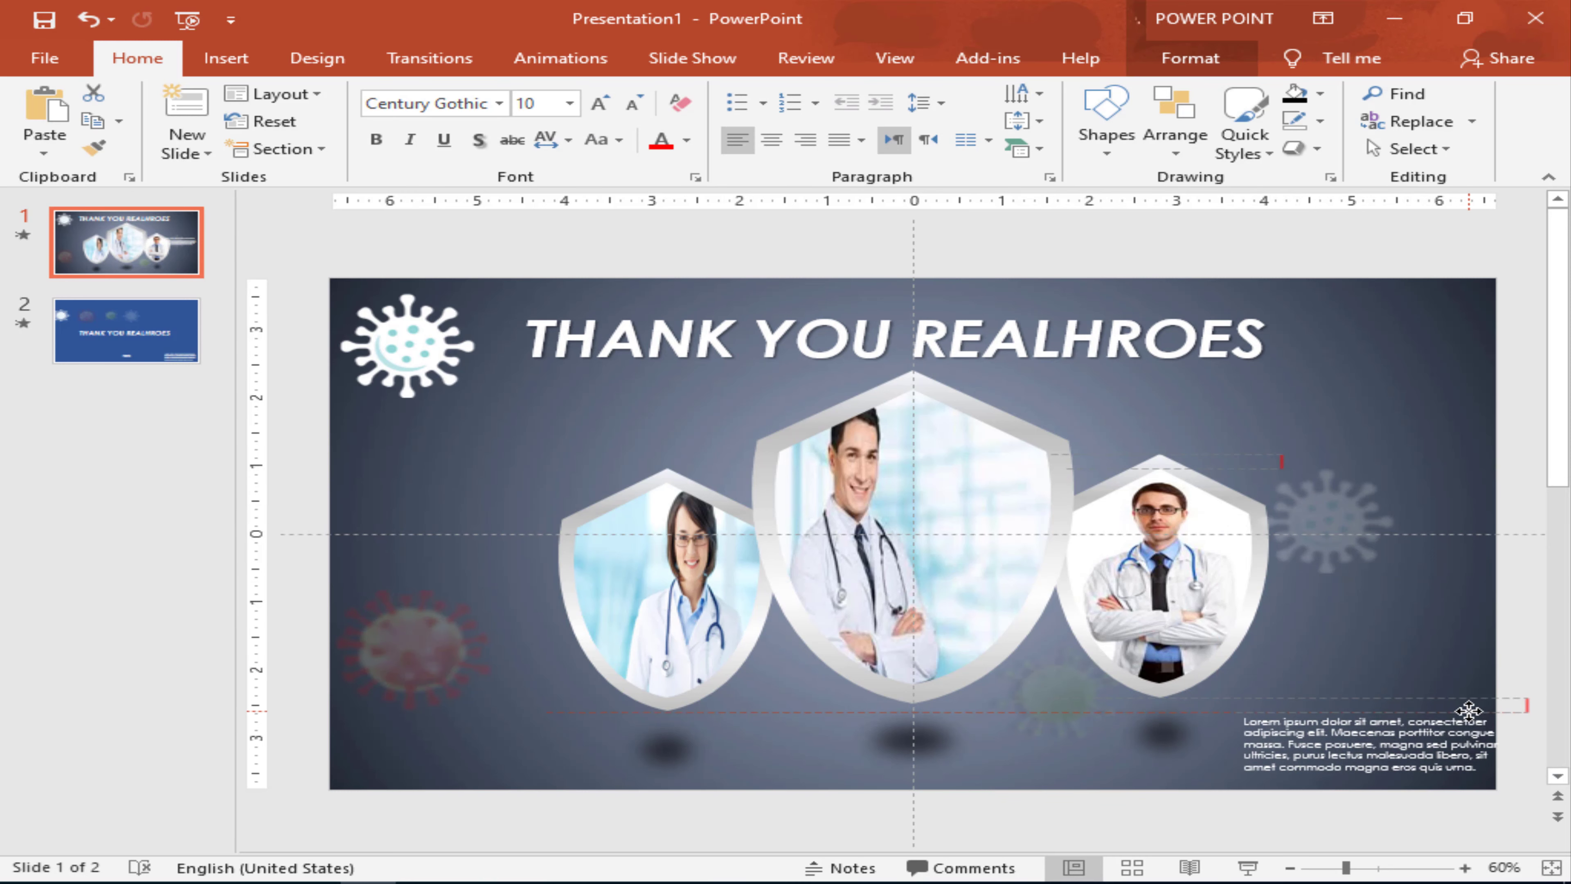
{"action": "left_click", "coordinate": [1392, 384]}
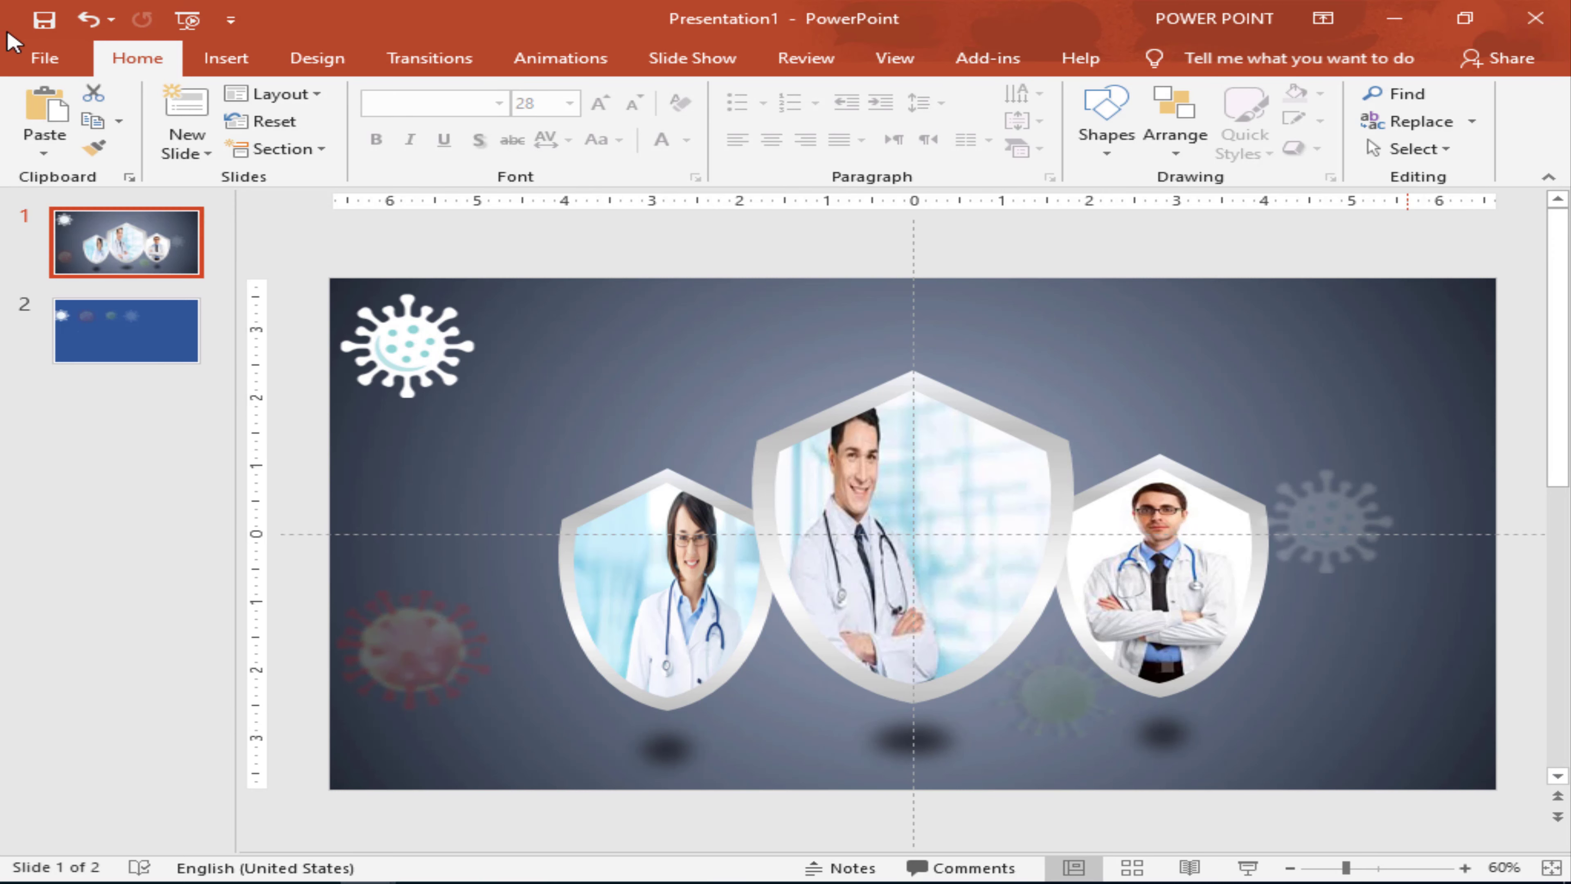
Step: Paste the title, subtitle and paragraph onto slide 1 and raise the title slightly
{"action": "right_click", "coordinate": [829, 322]}
{"action": "left_click", "coordinate": [898, 362]}
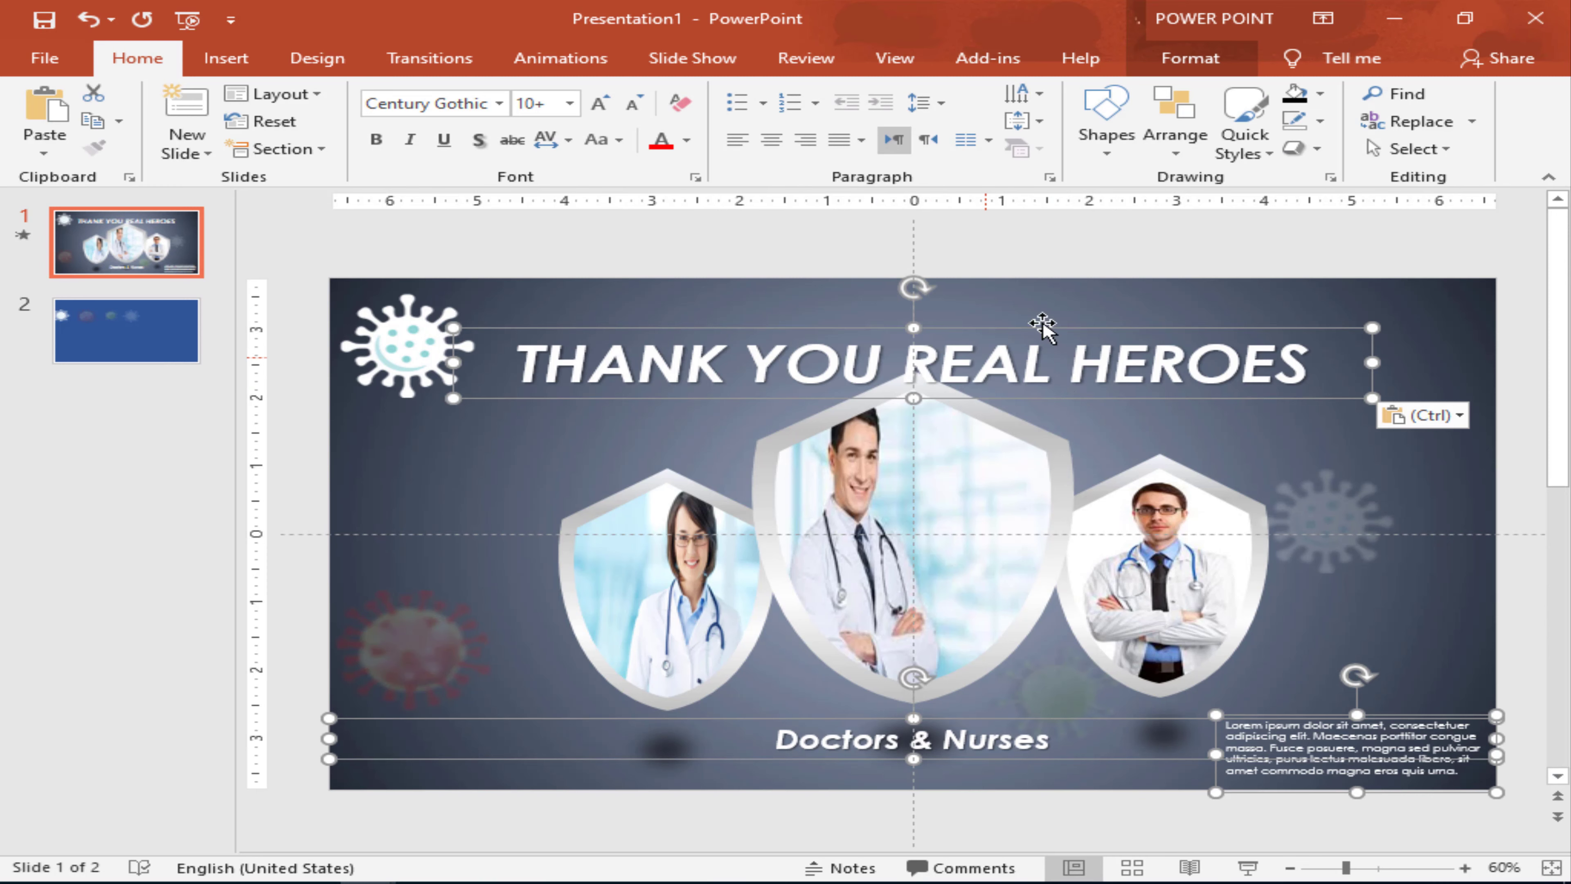
{"action": "left_click", "coordinate": [1005, 334]}
{"action": "left_click_drag", "start_coordinate": [996, 317], "coordinate": [1000, 293]}
Step: Move the Doctors & Nurses caption lower on the slide
{"action": "left_click", "coordinate": [988, 725]}
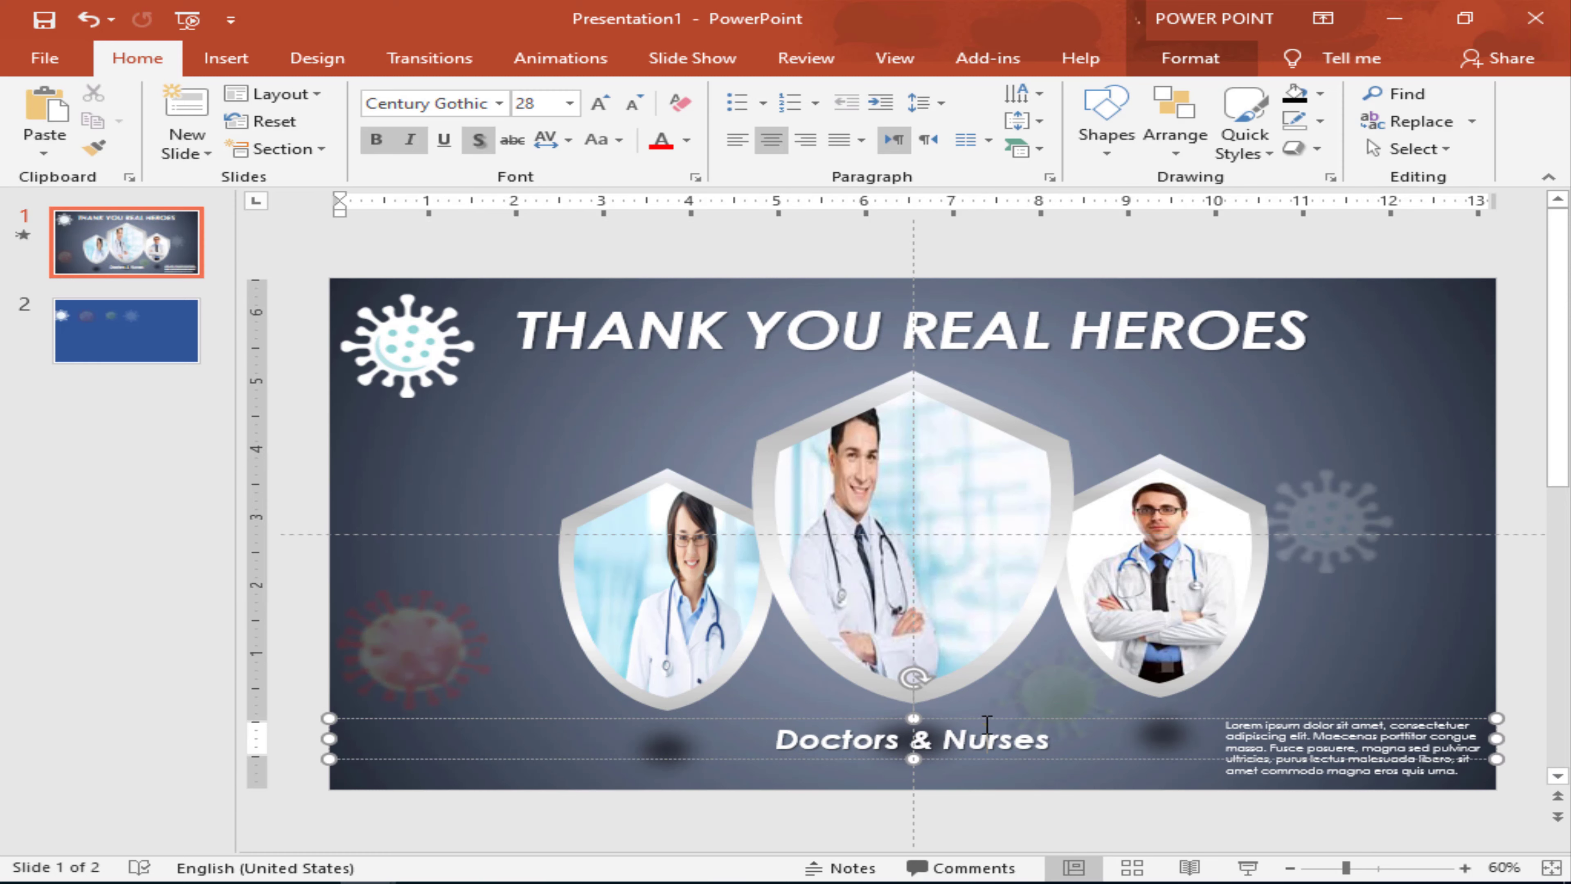
{"action": "left_click_drag", "start_coordinate": [977, 718], "coordinate": [975, 743]}
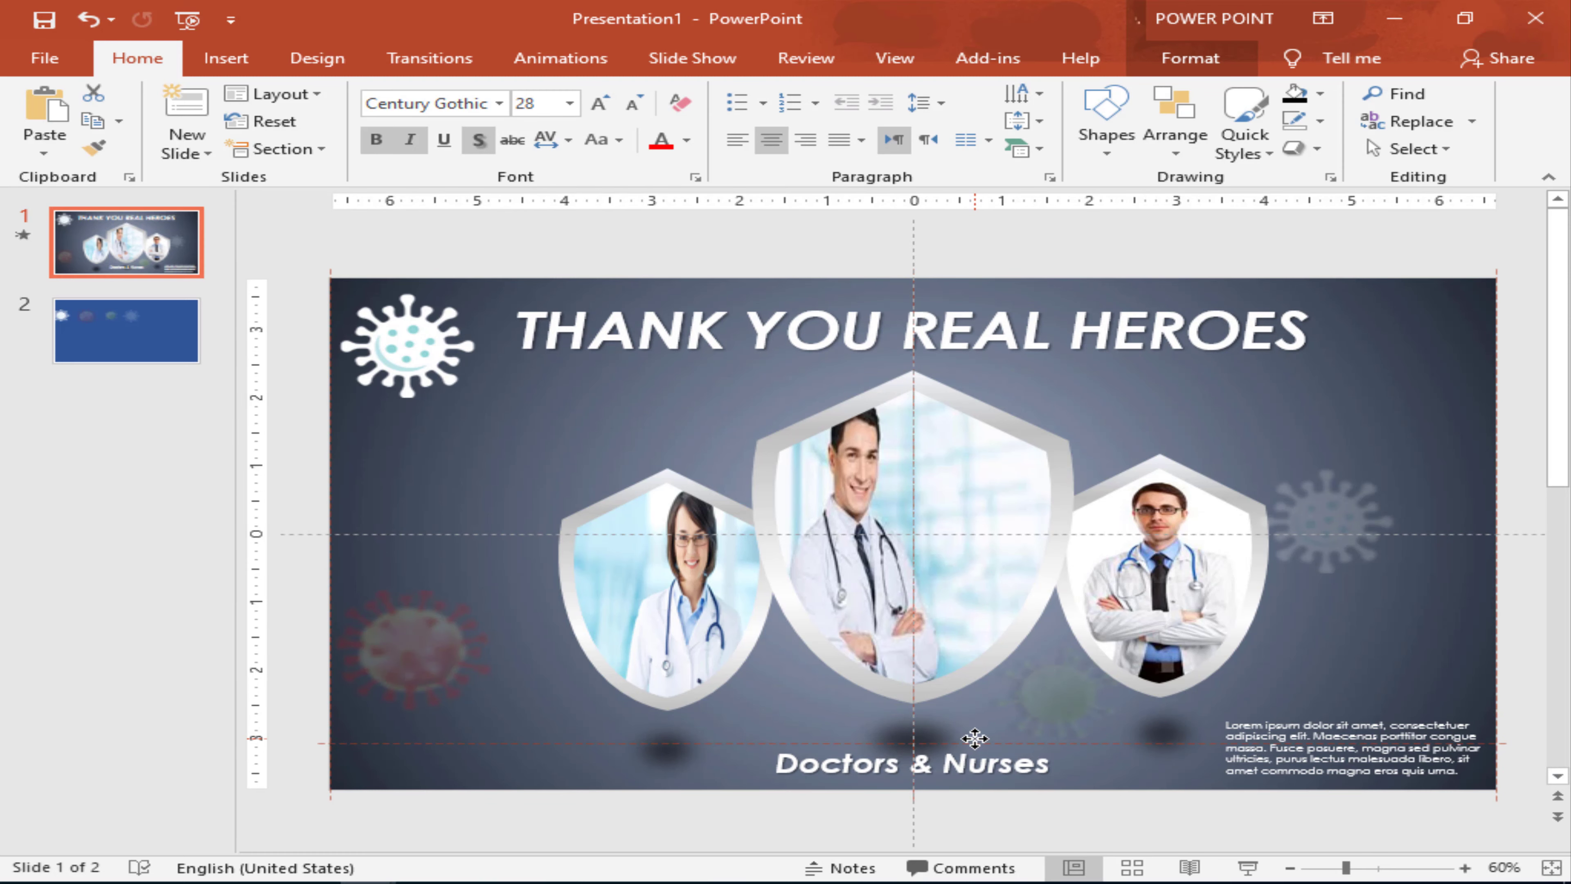
{"action": "left_click", "coordinate": [1550, 593]}
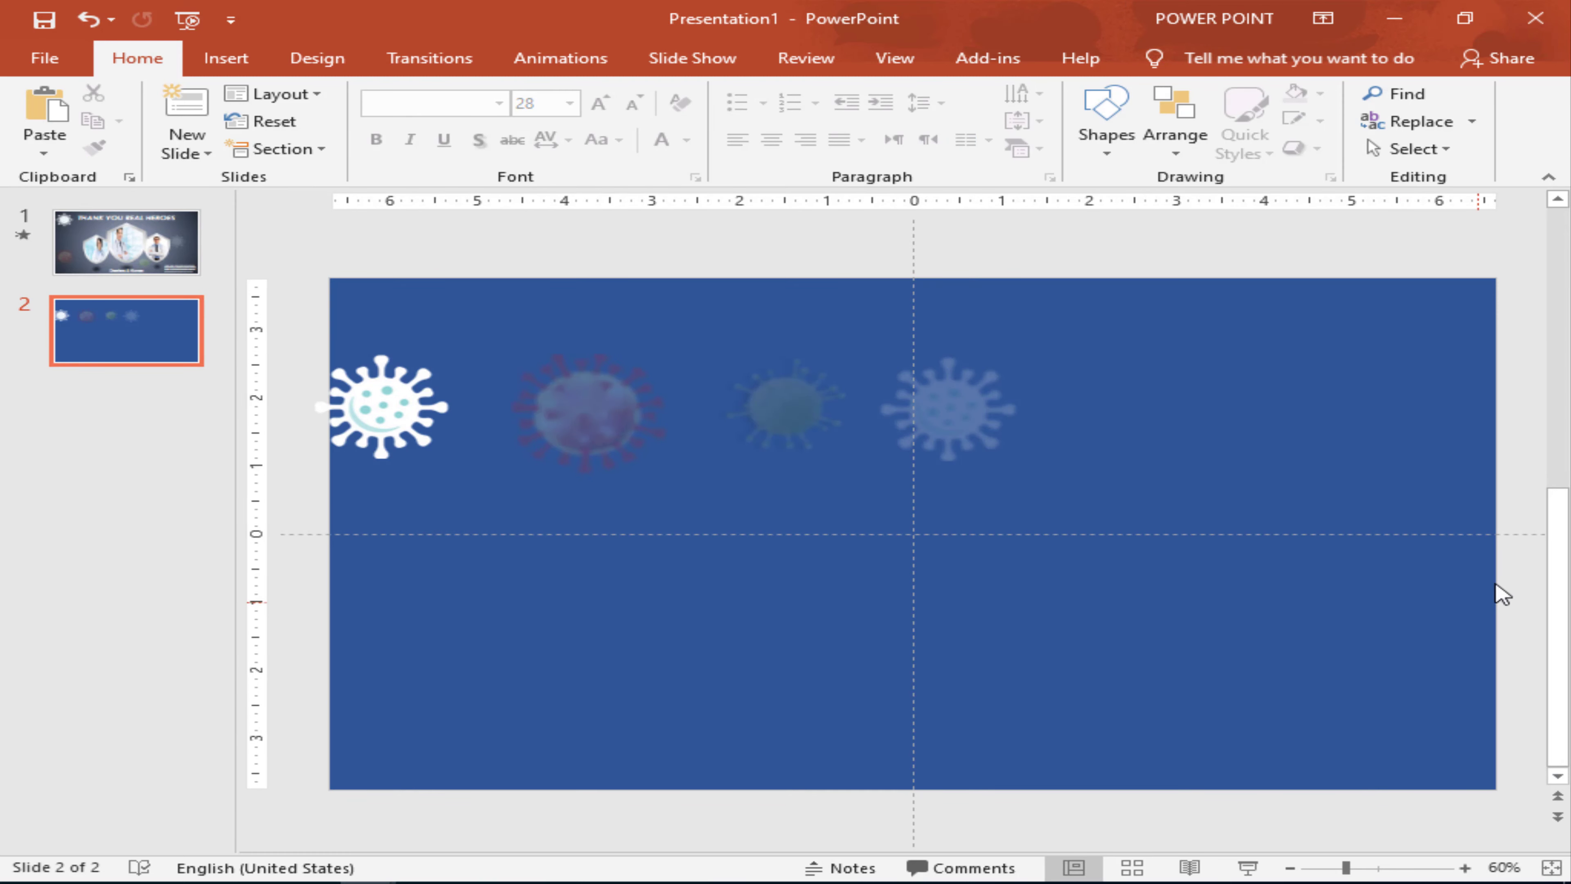
{"action": "scroll", "coordinate": [278, 334], "scroll_direction": "up", "scroll_amount": 3}
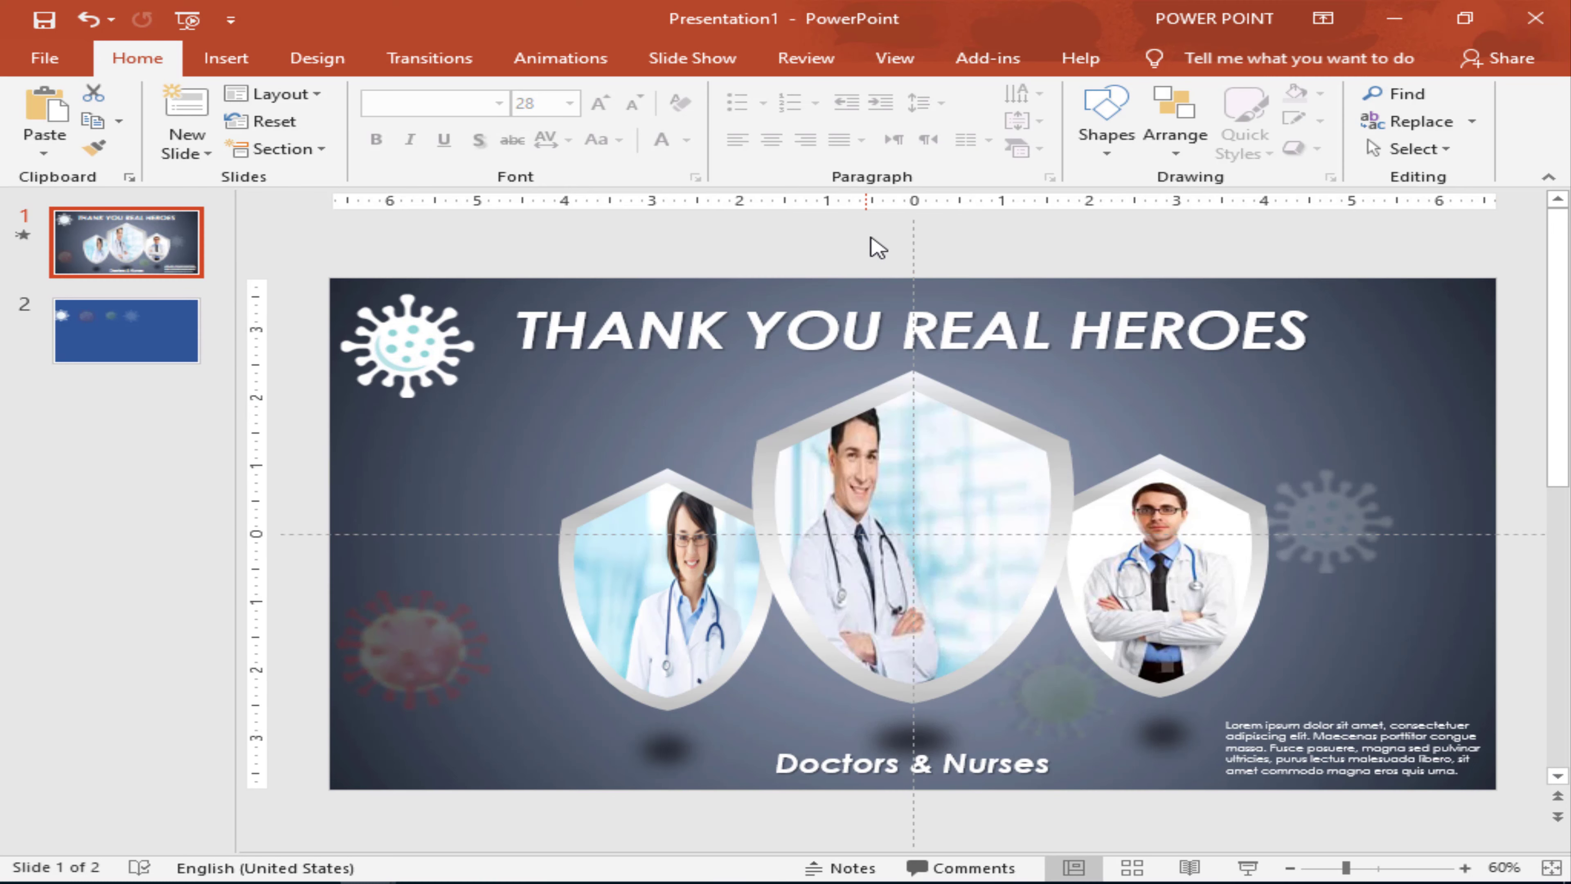
Step: Select the THANK YOU REAL HEROES title and show the Animations tab
{"action": "left_click", "coordinate": [1014, 458]}
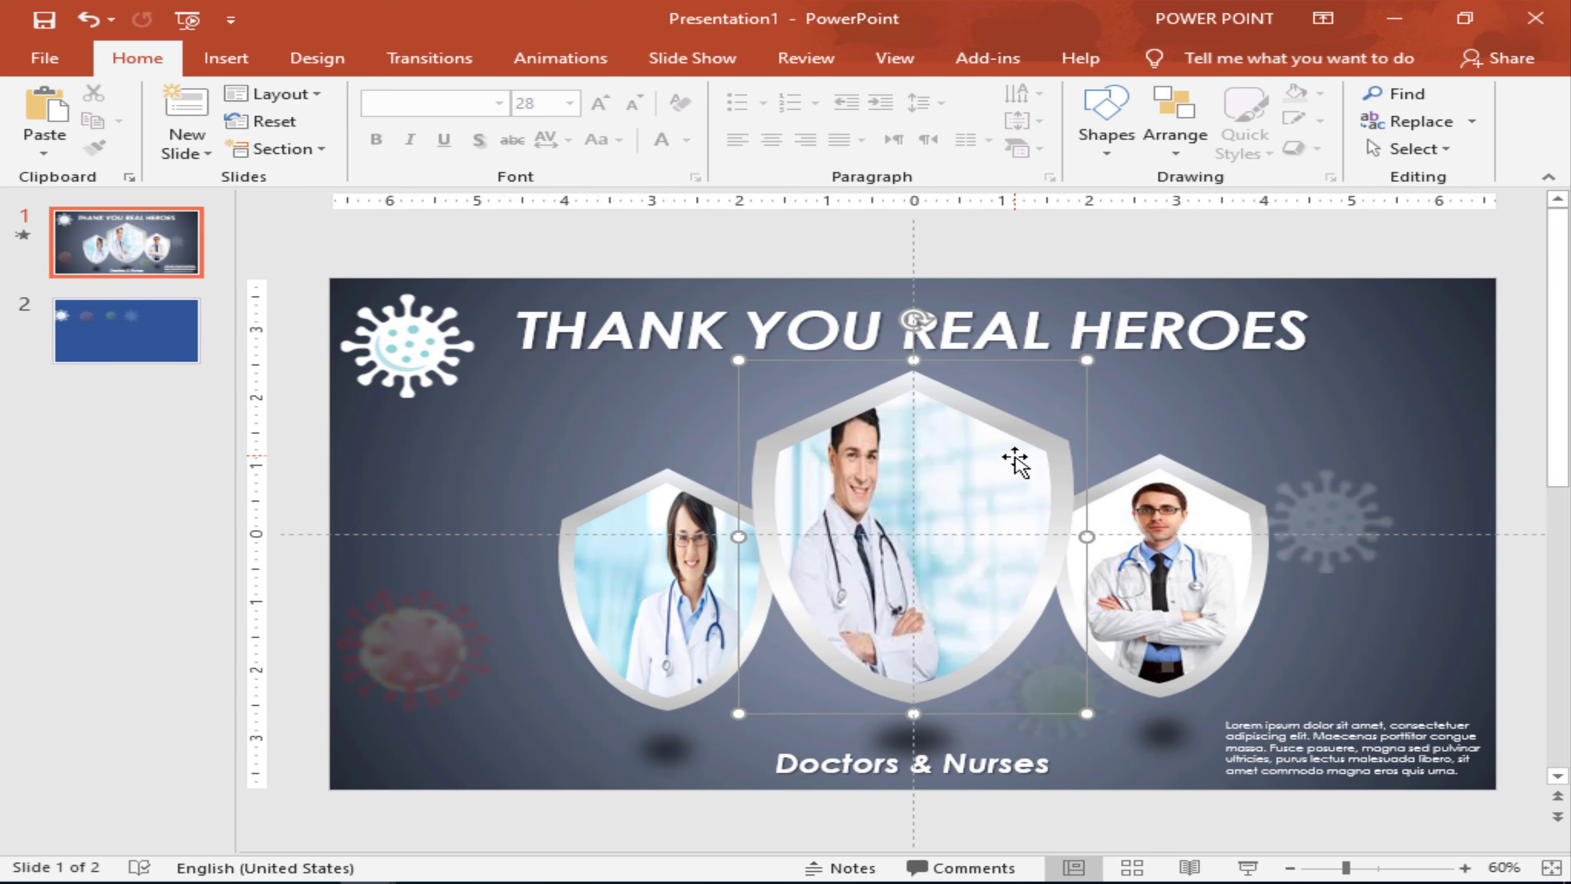
{"action": "left_click", "coordinate": [677, 559]}
{"action": "left_click", "coordinate": [1197, 560]}
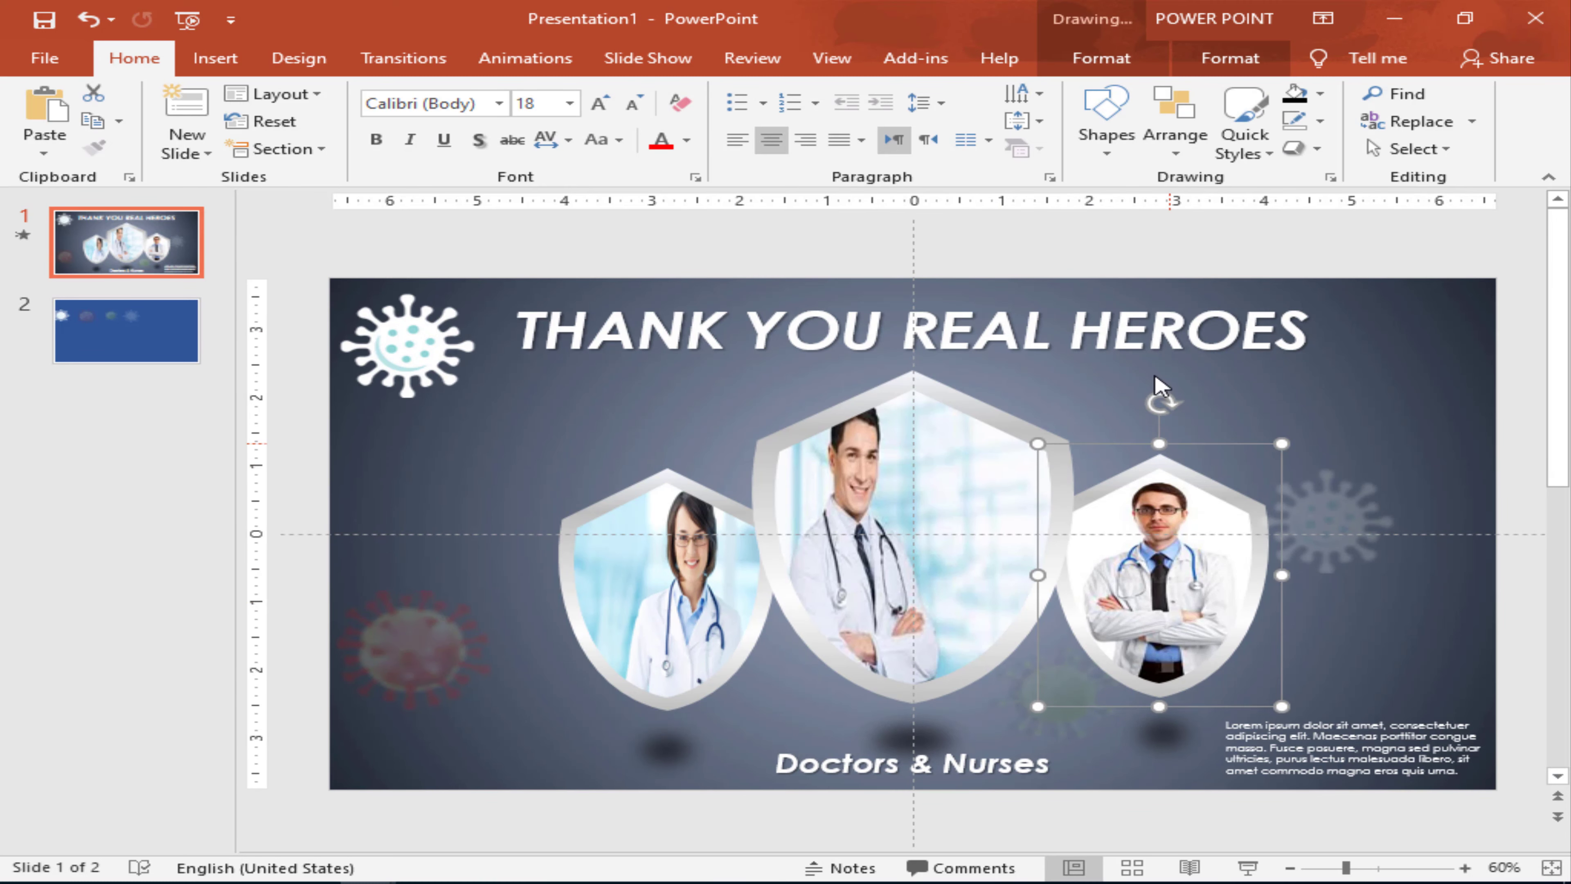
{"action": "left_click", "coordinate": [1124, 370]}
{"action": "left_click", "coordinate": [560, 59]}
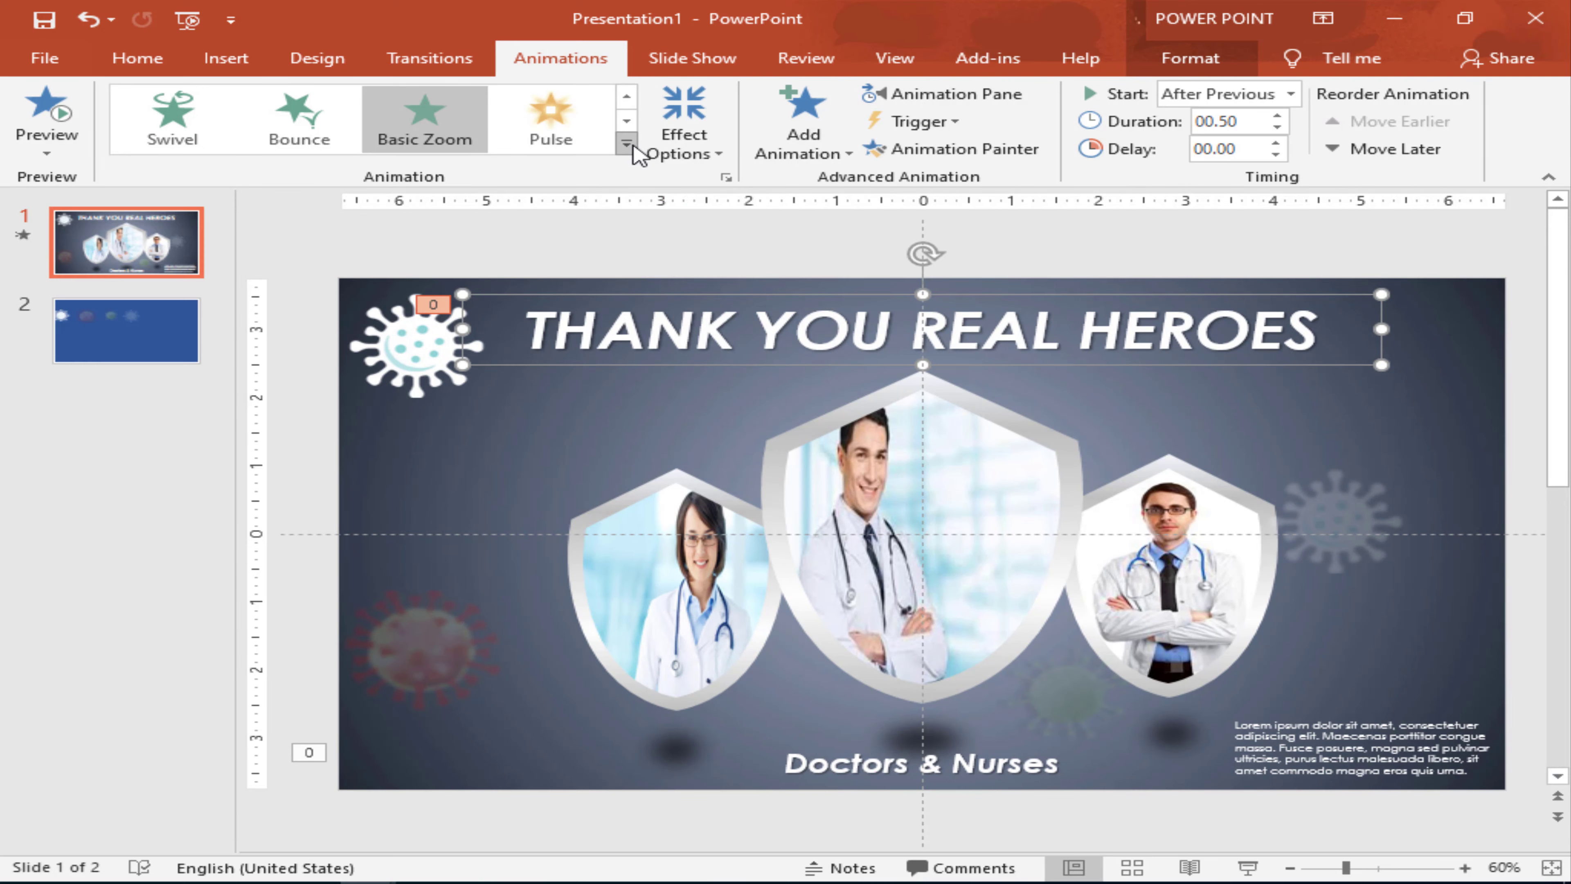
Step: Set the title's animation to None
{"action": "left_click", "coordinate": [626, 143]}
{"action": "left_click", "coordinate": [170, 137]}
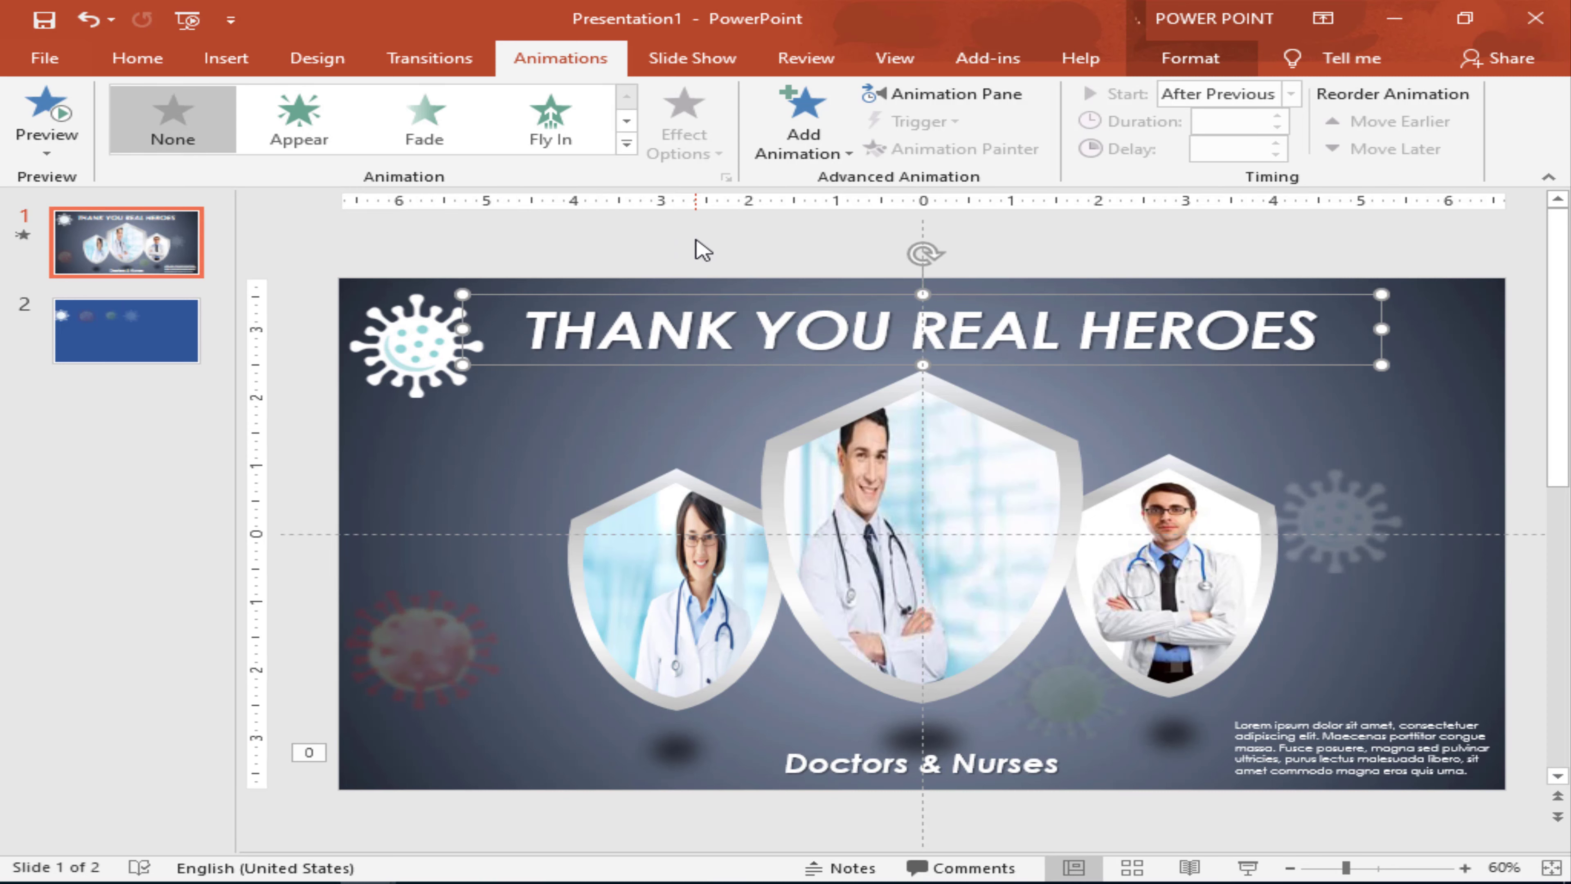
{"action": "left_click", "coordinate": [695, 247]}
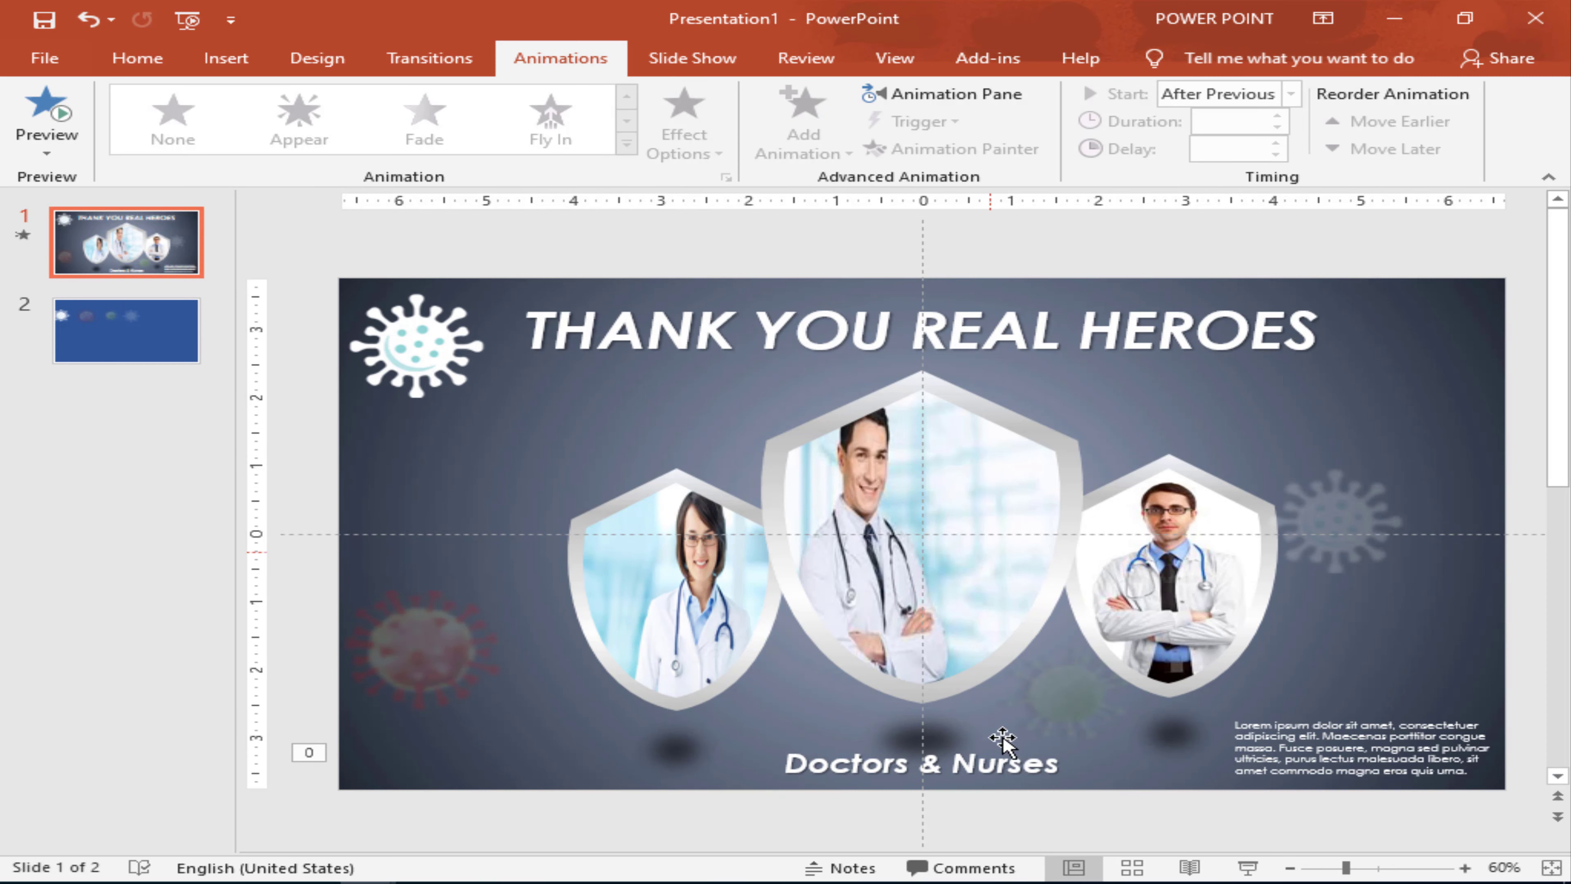
Step: Set the Doctors & Nurses caption's animation to None and show the empty Animation Pane
{"action": "left_click", "coordinate": [1007, 765]}
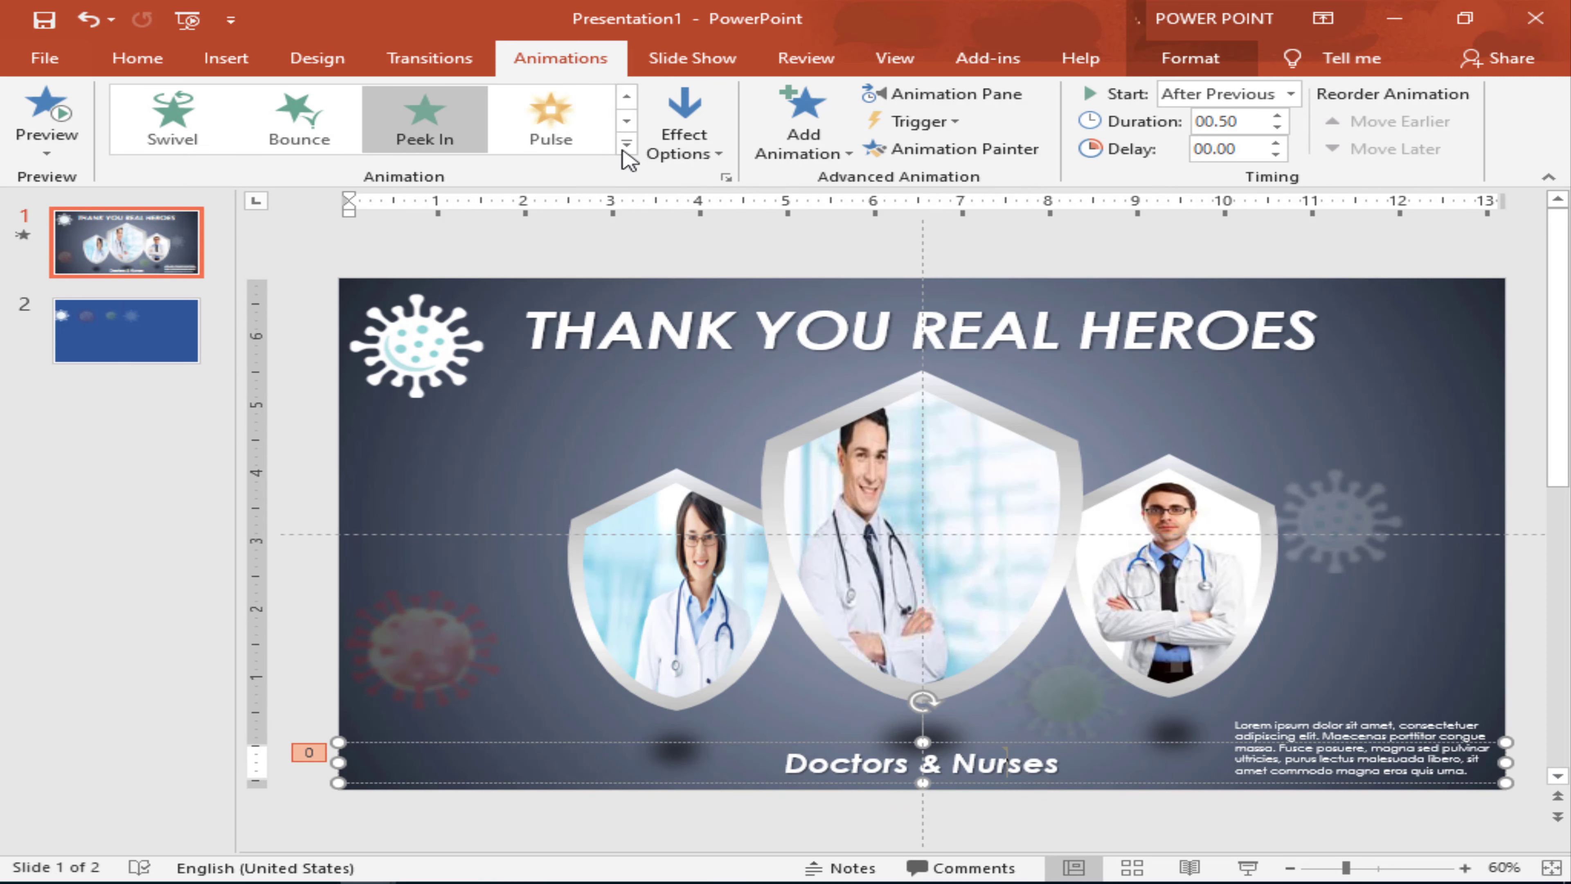
{"action": "left_click", "coordinate": [626, 144]}
{"action": "left_click", "coordinate": [168, 137]}
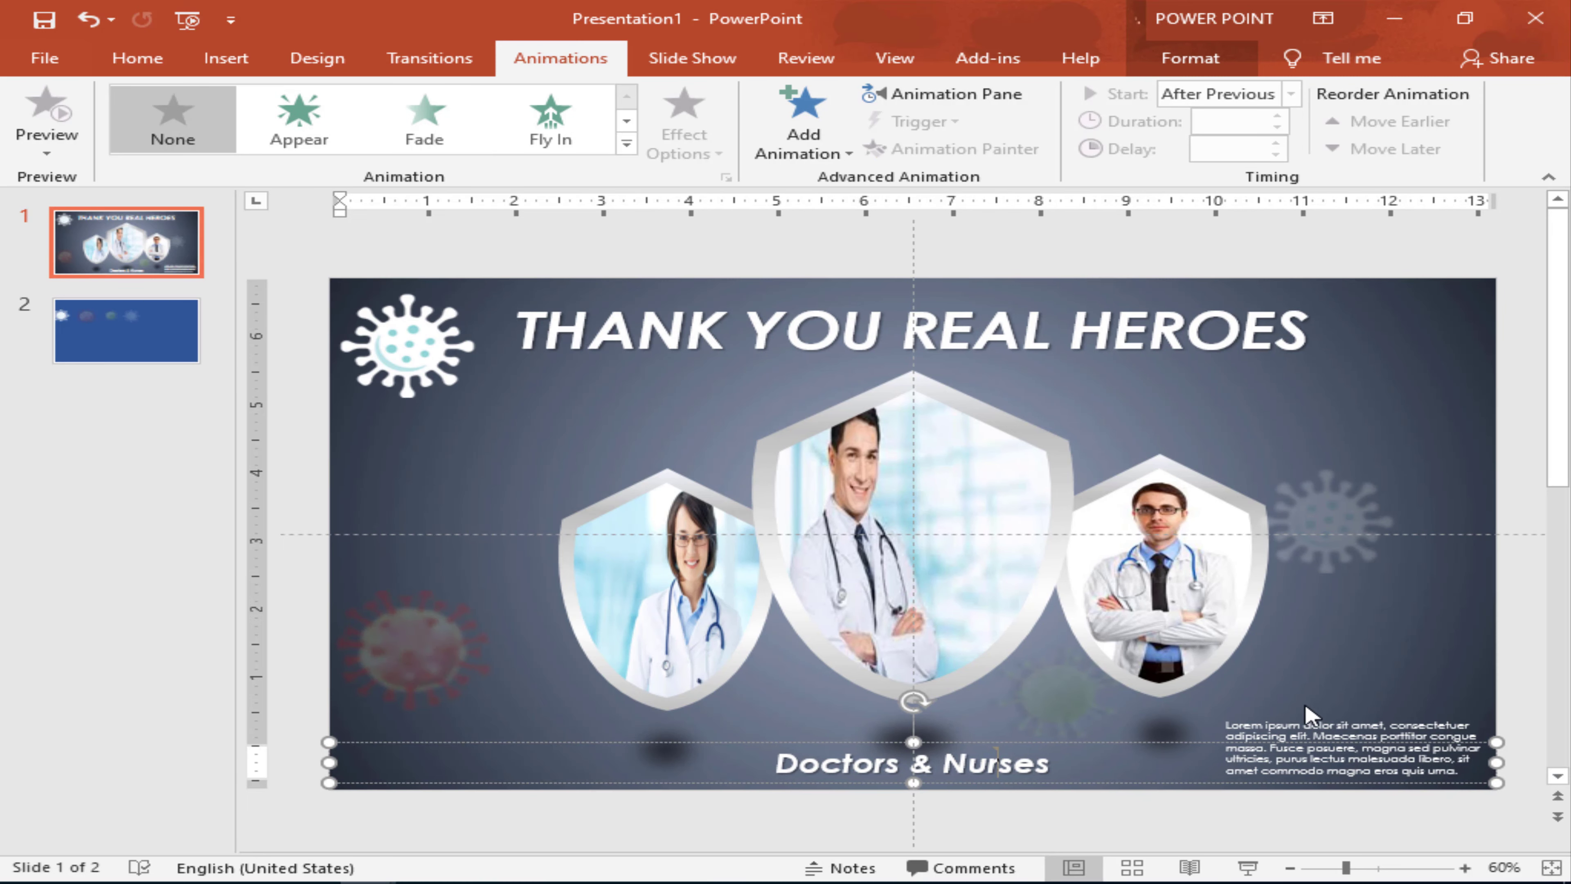
{"action": "left_click", "coordinate": [1314, 717]}
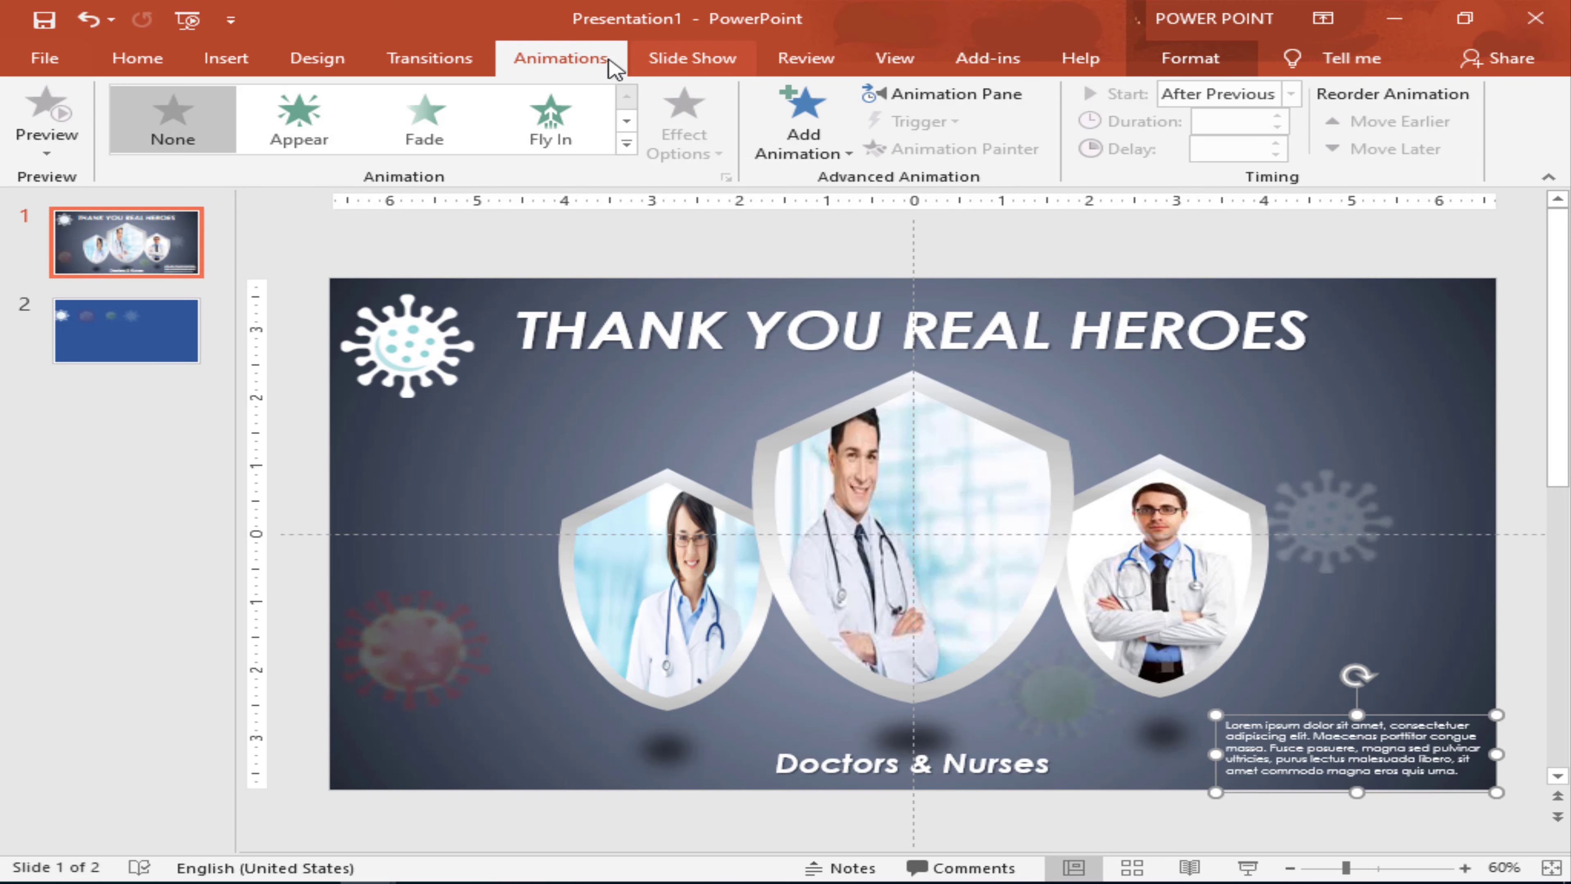
{"action": "left_click", "coordinate": [884, 94]}
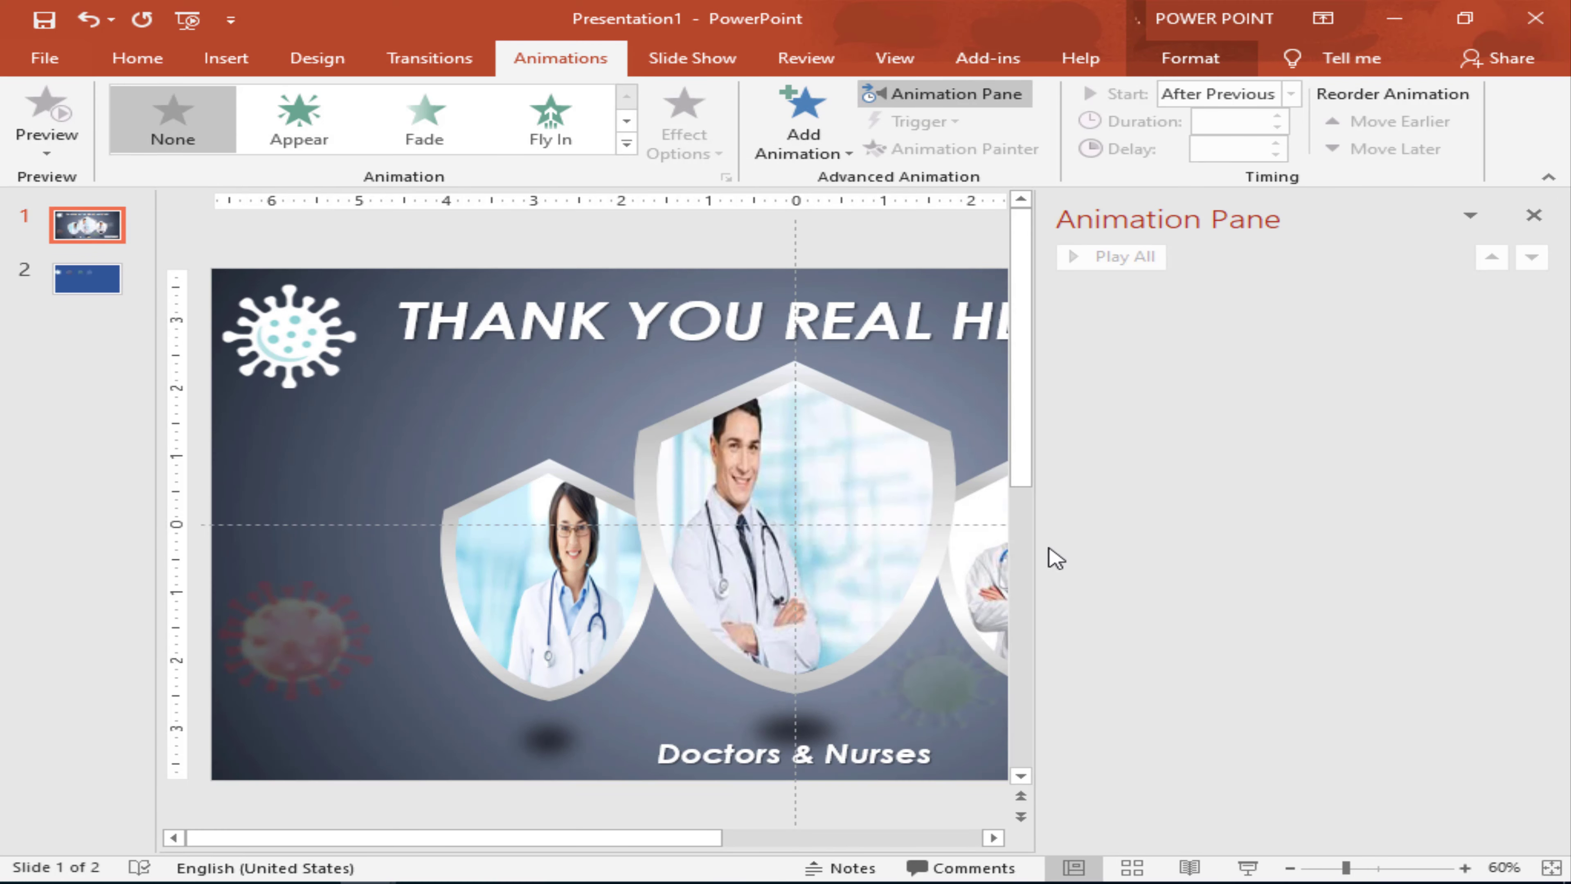
Step: Give Group 16, the centre doctor shield, a Basic Zoom entrance with the Out direction
{"action": "left_click_drag", "start_coordinate": [1136, 546], "coordinate": [1195, 546]}
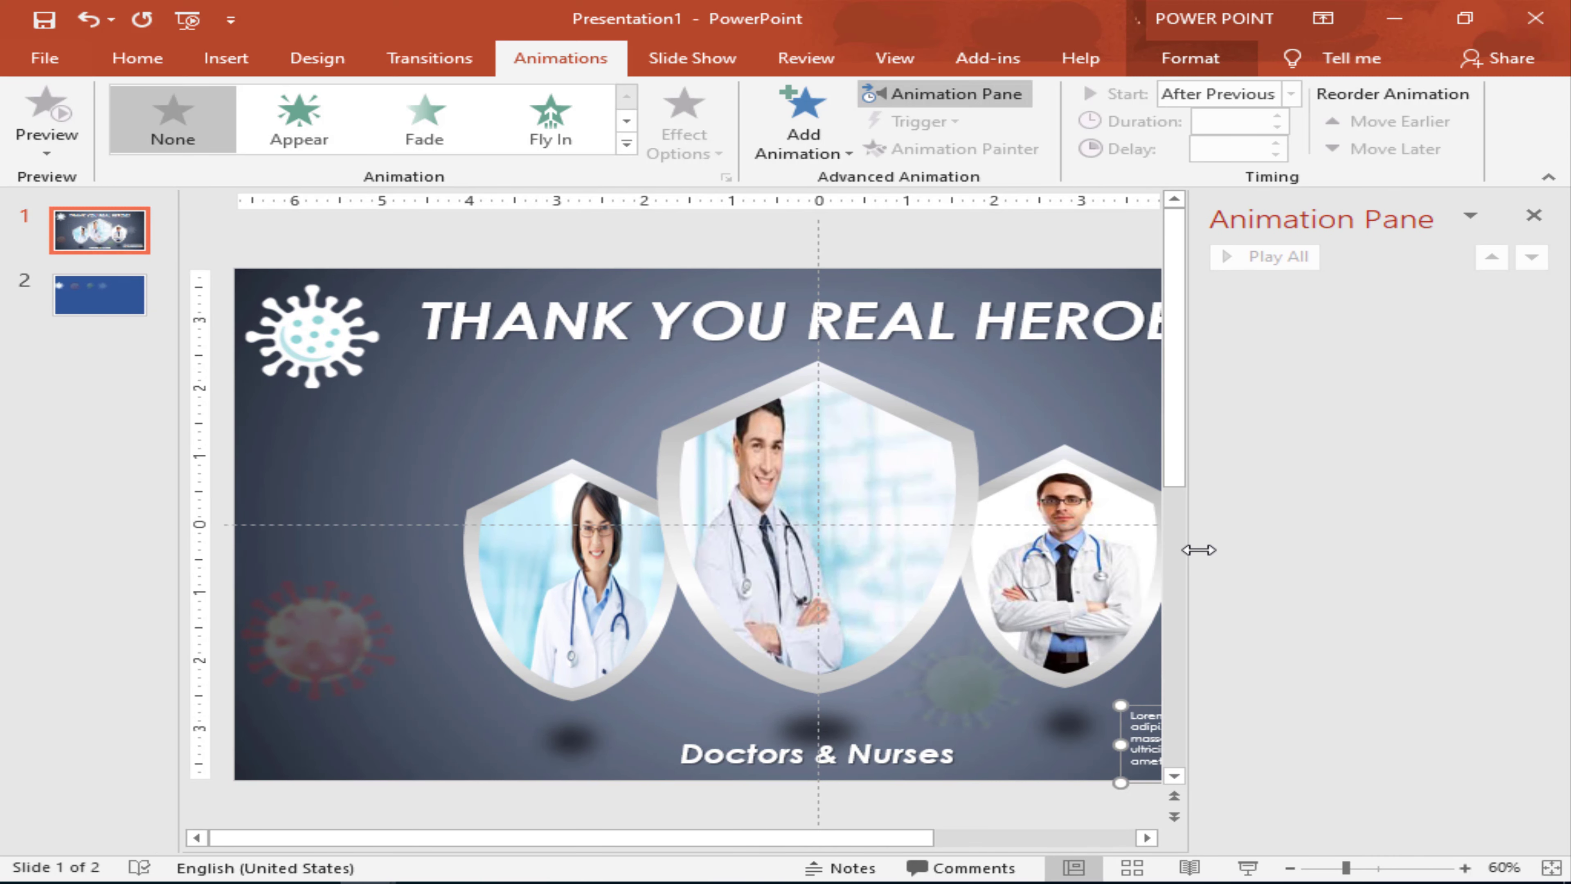
{"action": "left_click", "coordinate": [956, 471]}
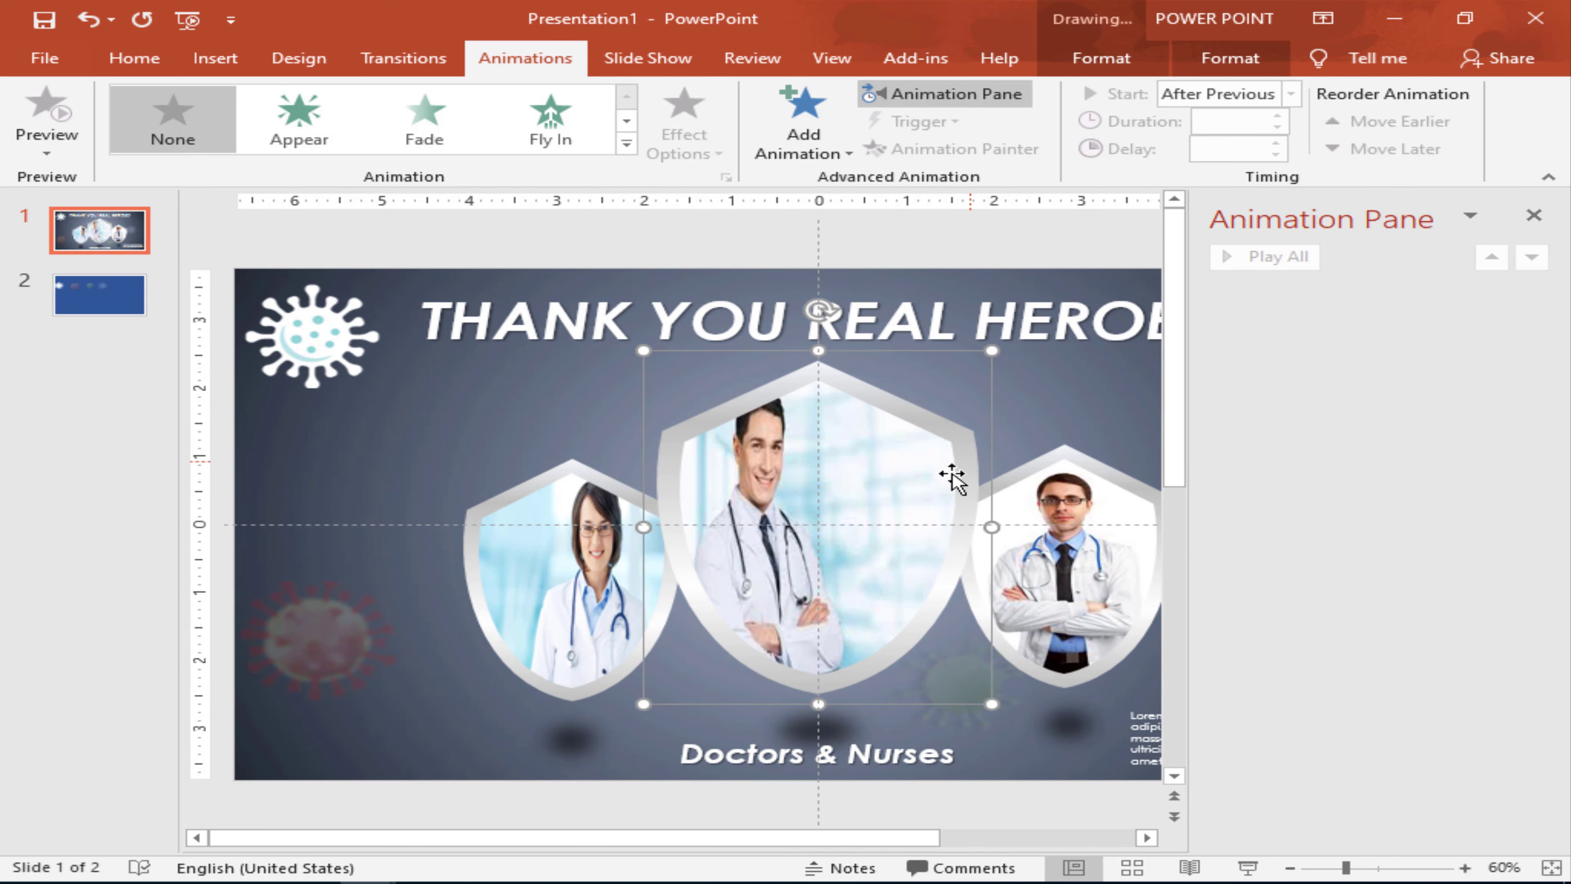
{"action": "left_click", "coordinate": [626, 143]}
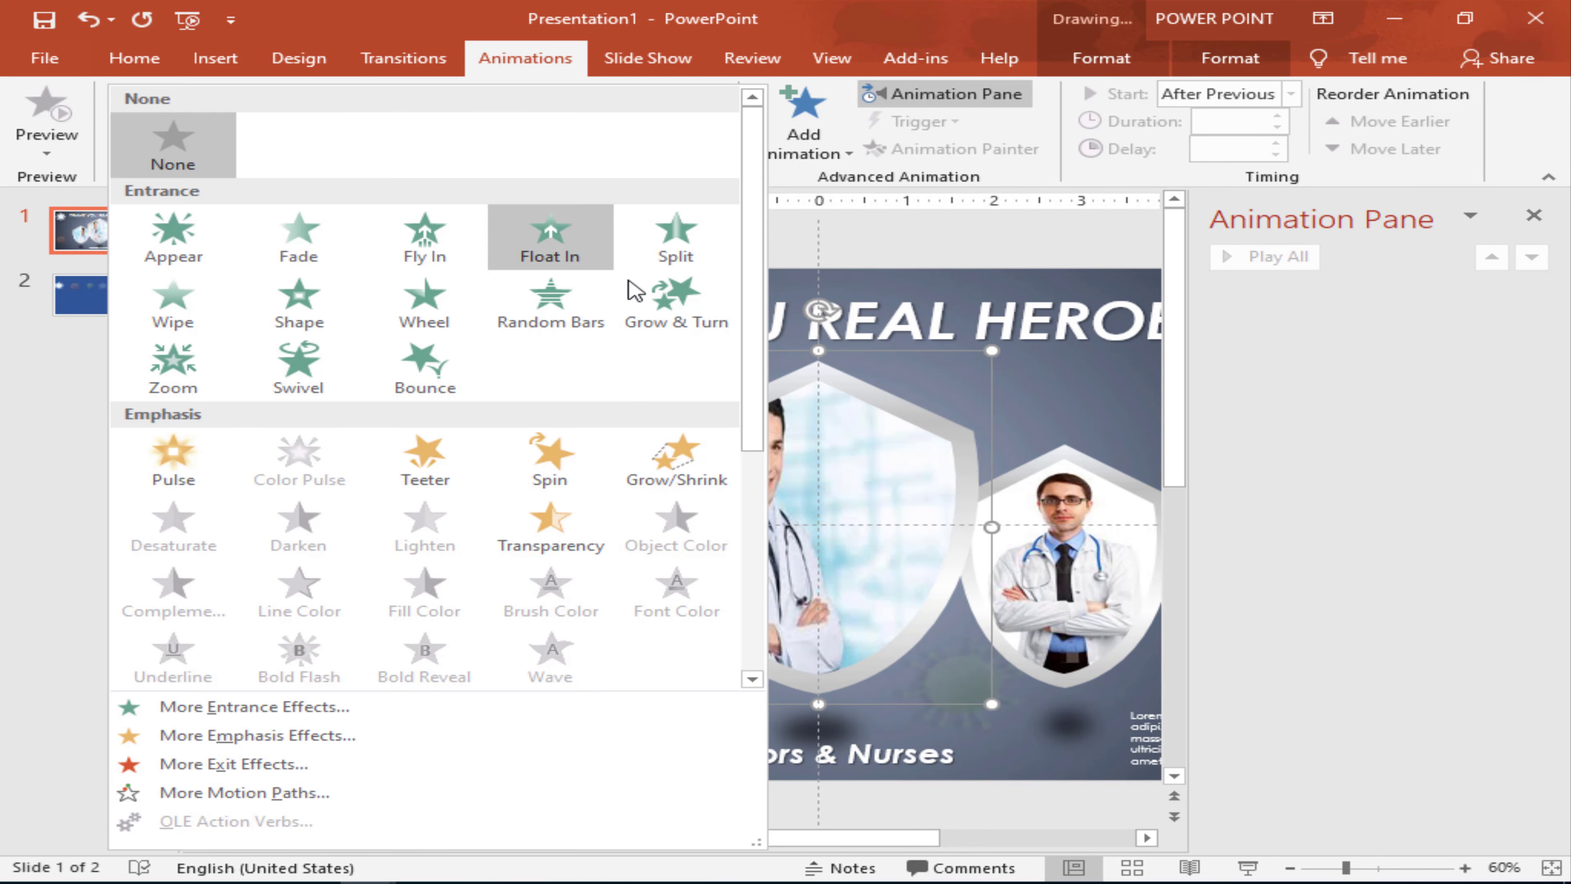
{"action": "left_click", "coordinate": [823, 143]}
{"action": "scroll", "coordinate": [1002, 591], "scroll_direction": "down", "scroll_amount": 3}
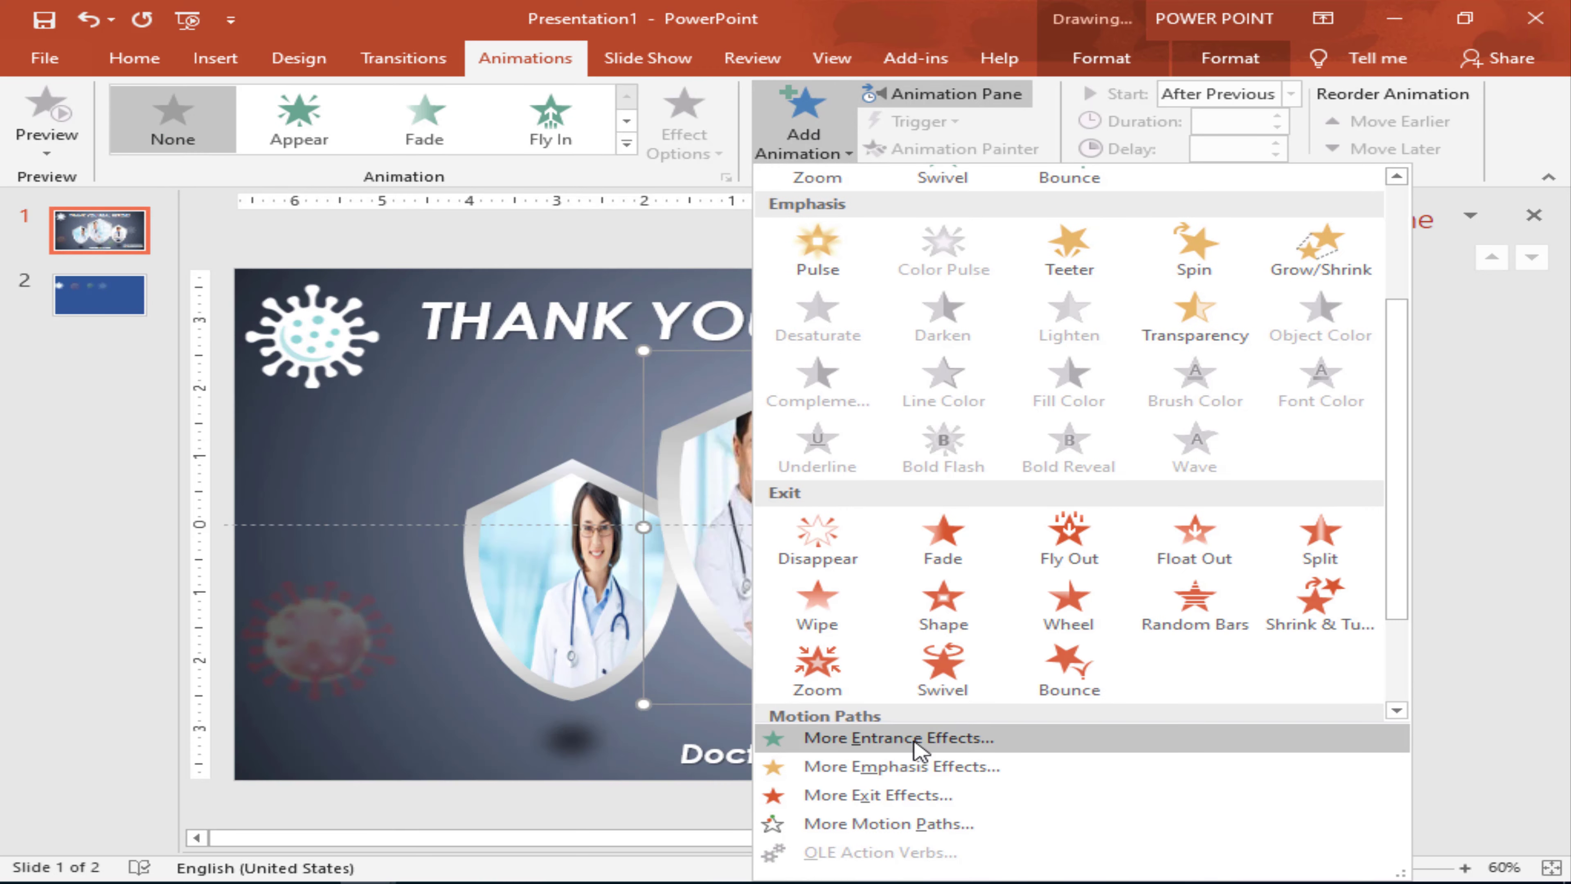
{"action": "left_click", "coordinate": [915, 739]}
{"action": "left_click", "coordinate": [727, 556]}
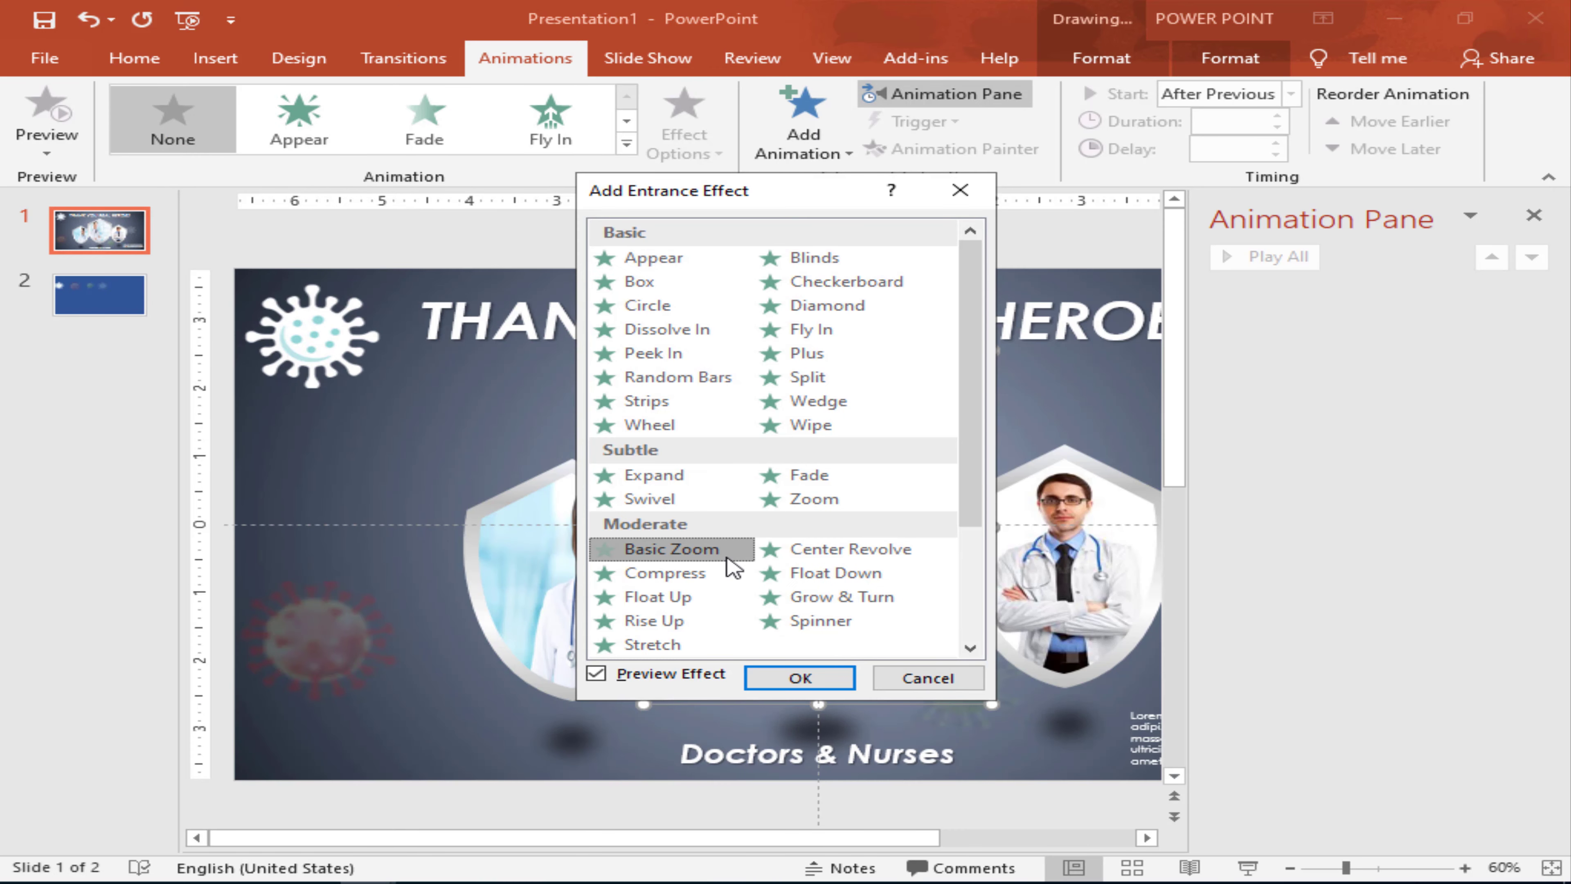
{"action": "key", "text": "Return"}
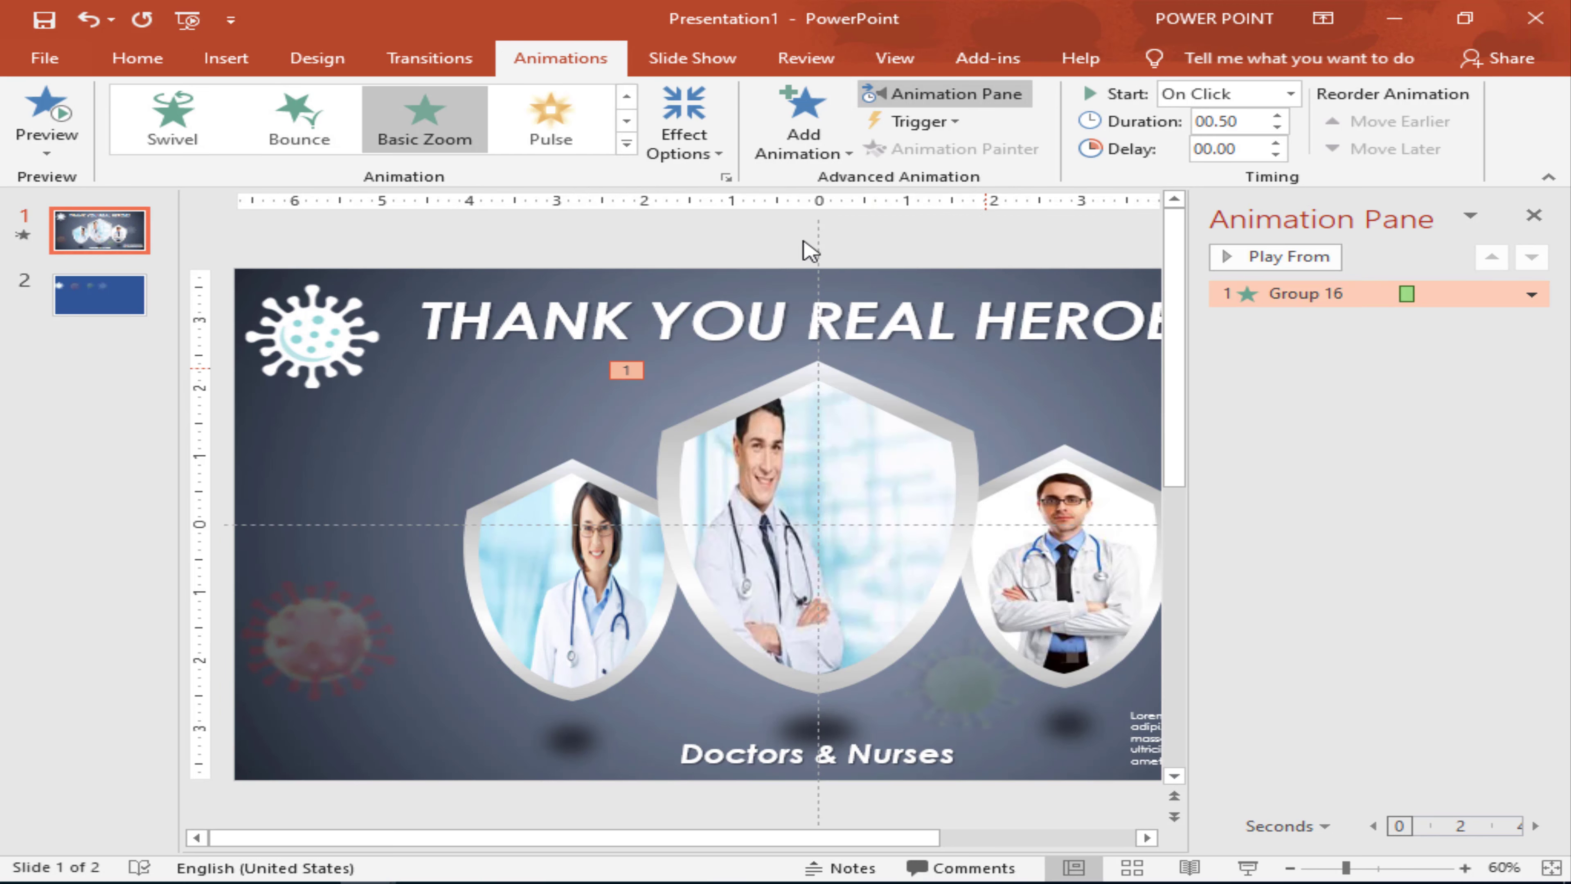
{"action": "left_click", "coordinate": [720, 148]}
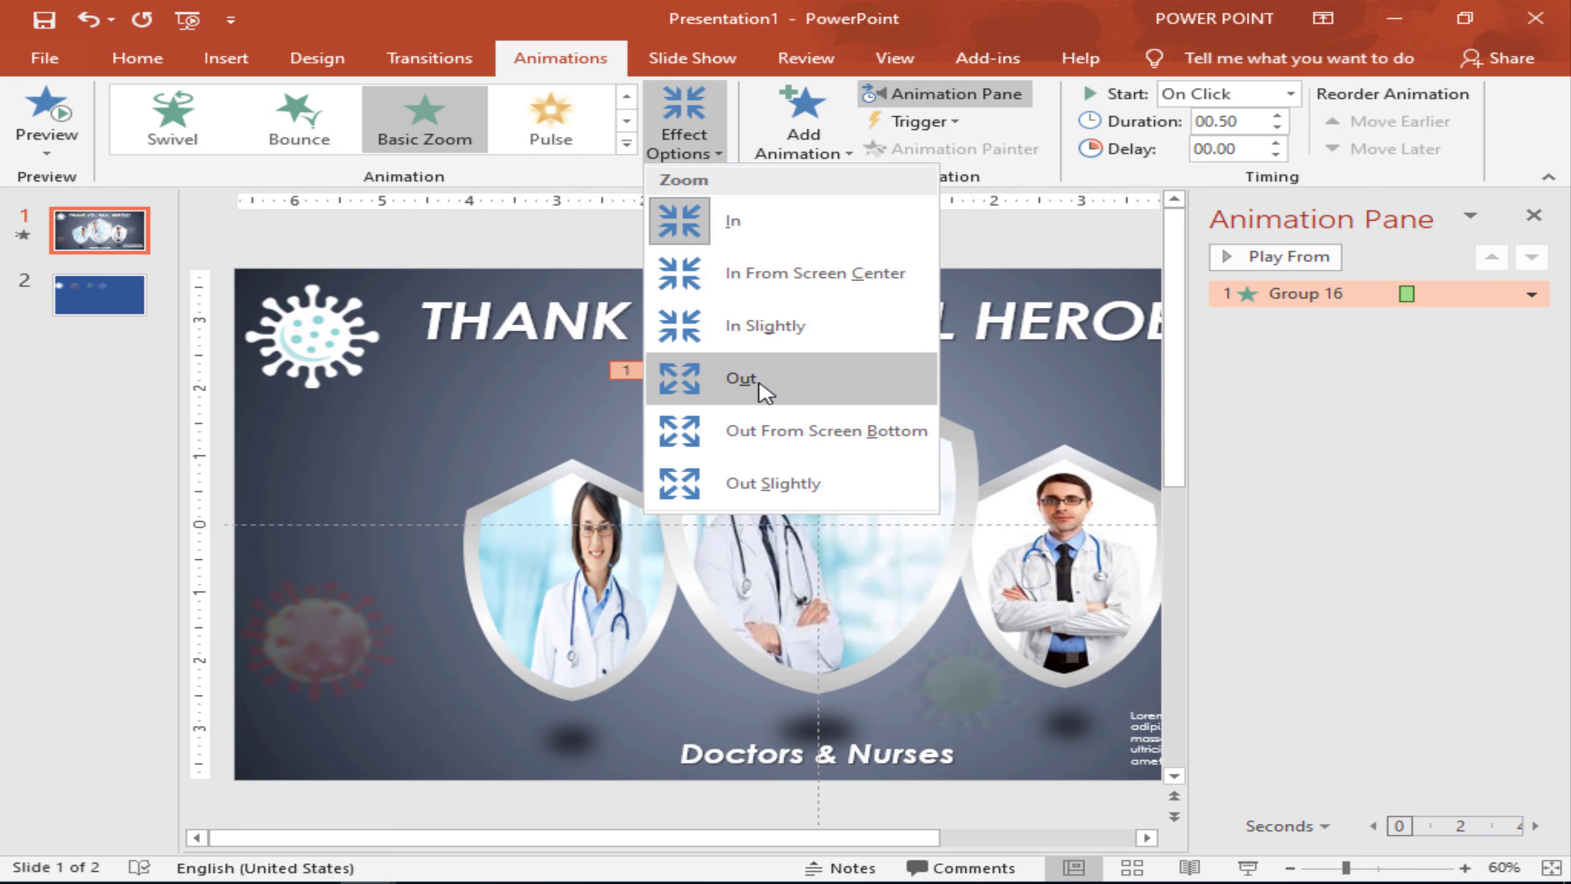
{"action": "left_click", "coordinate": [736, 374]}
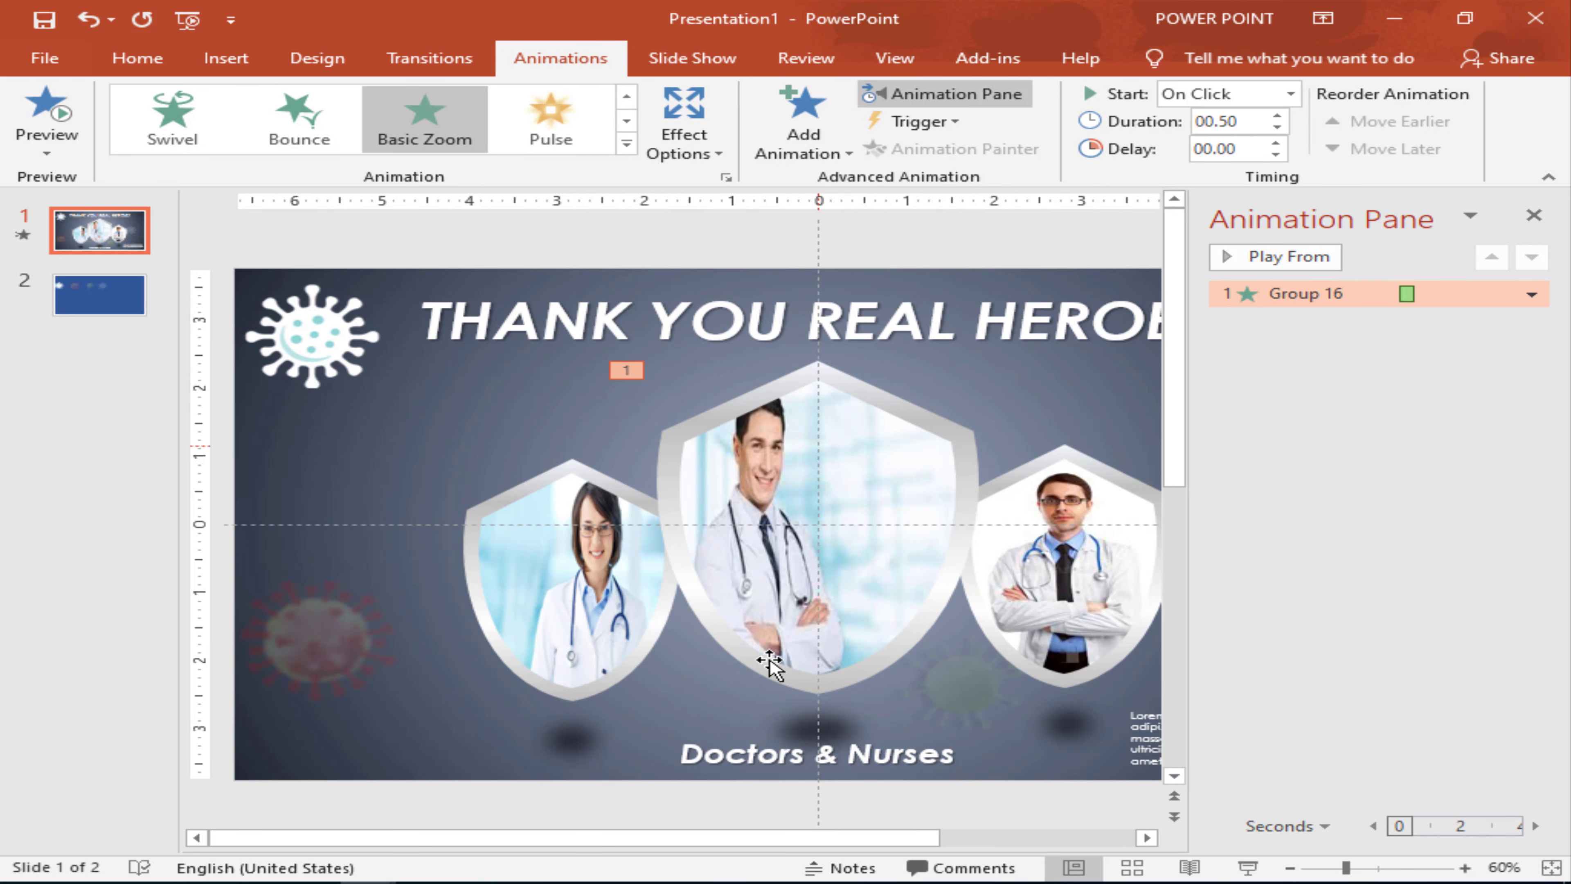
{"action": "left_click", "coordinate": [807, 725]}
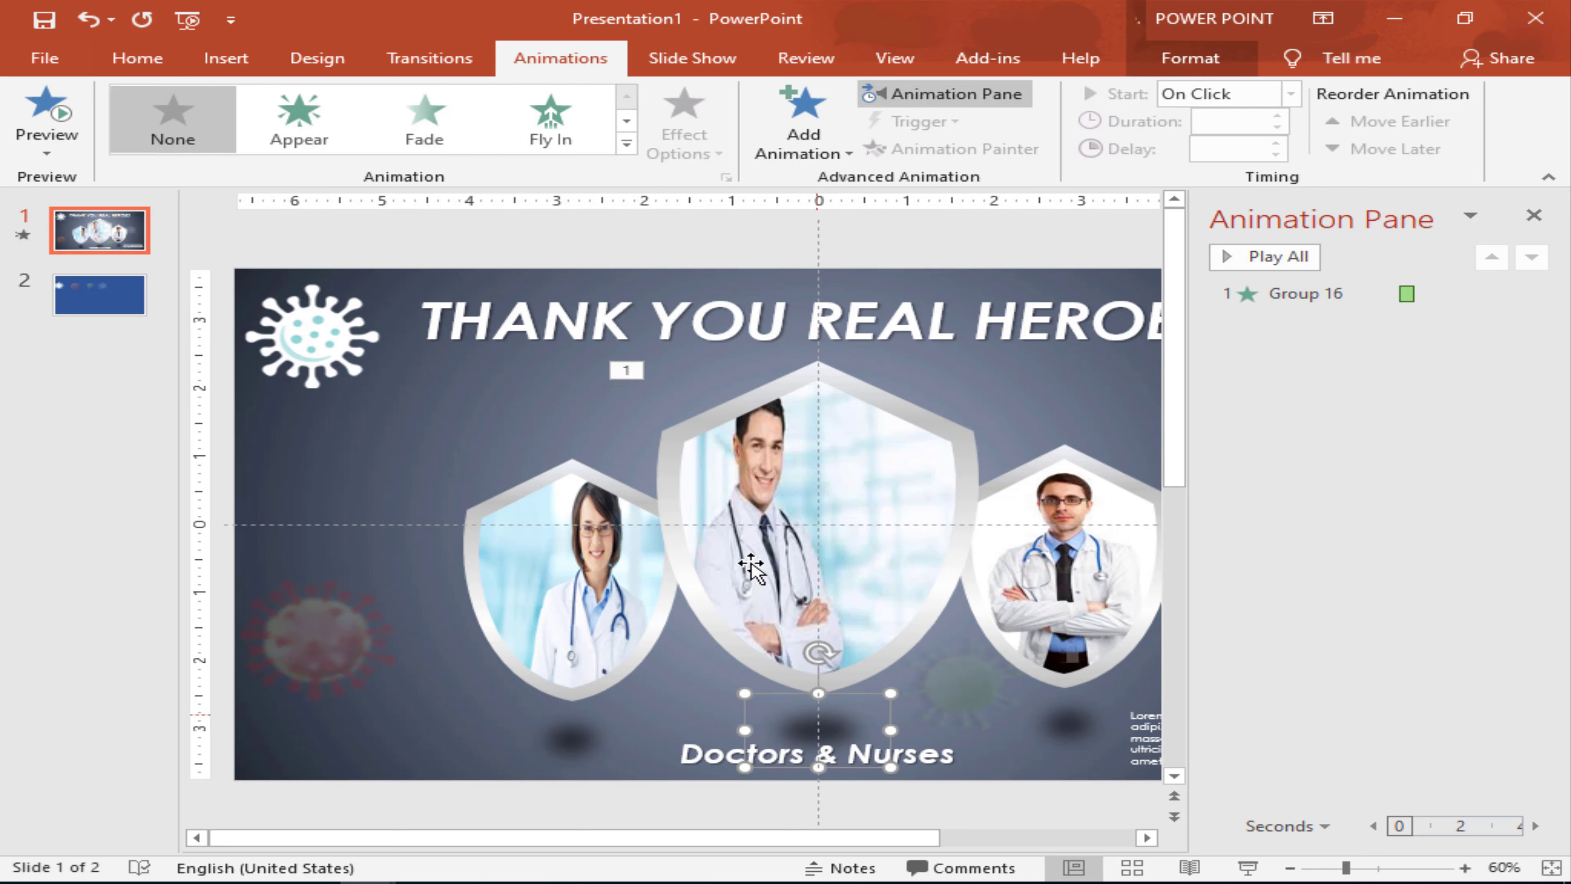
Step: Apply a Fade entrance to Oval 23, the centre shield's shadow, starting With Previous
{"action": "left_click", "coordinate": [626, 143]}
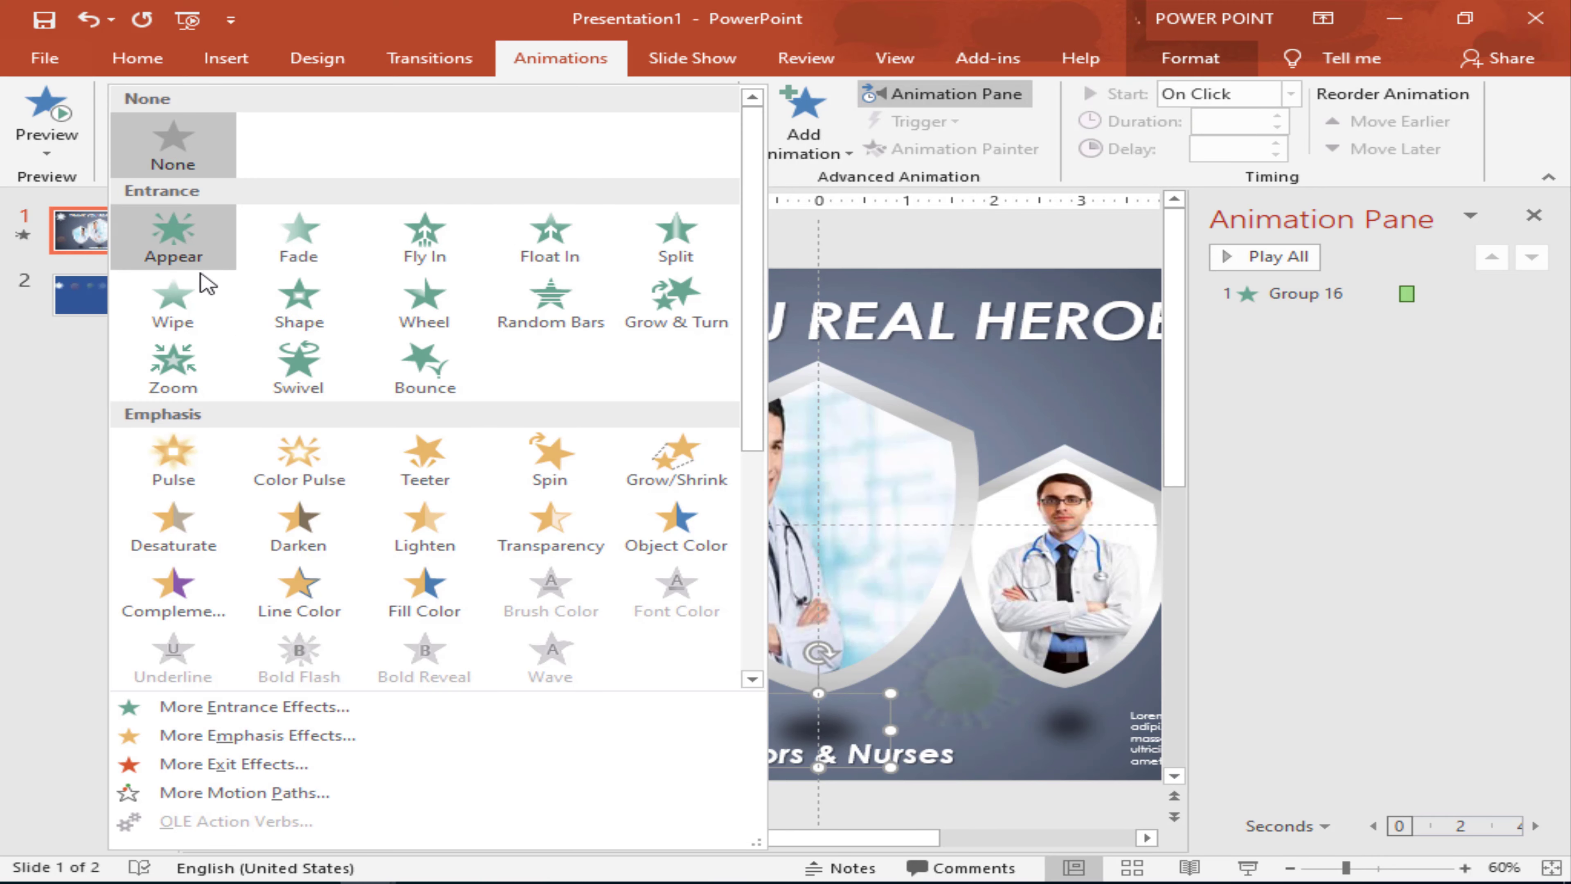
{"action": "left_click", "coordinate": [299, 239]}
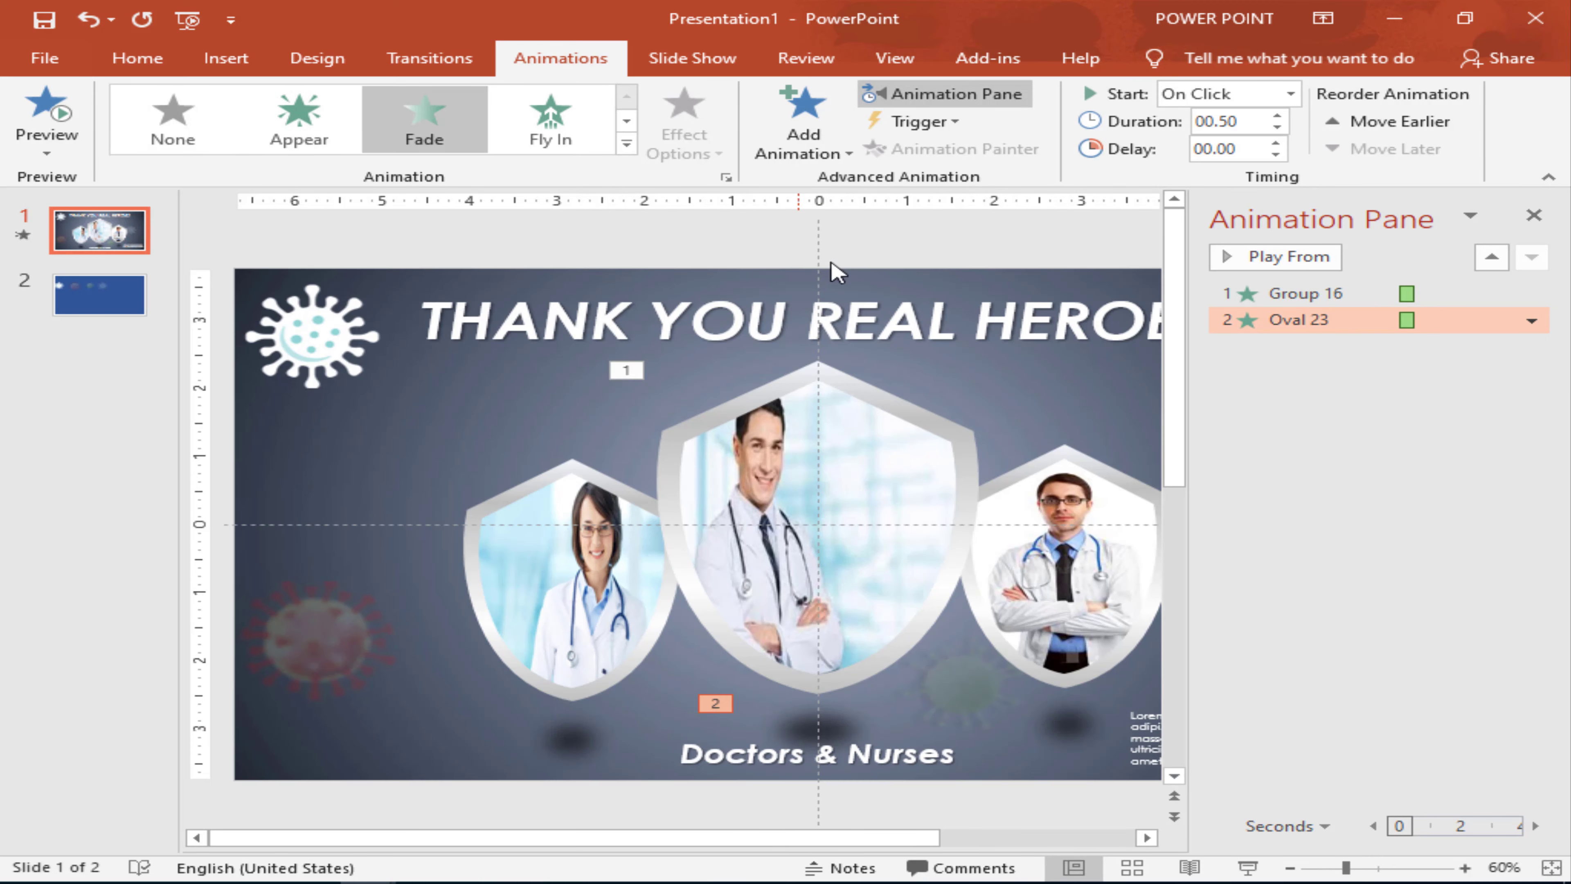
{"action": "left_click", "coordinate": [1291, 93]}
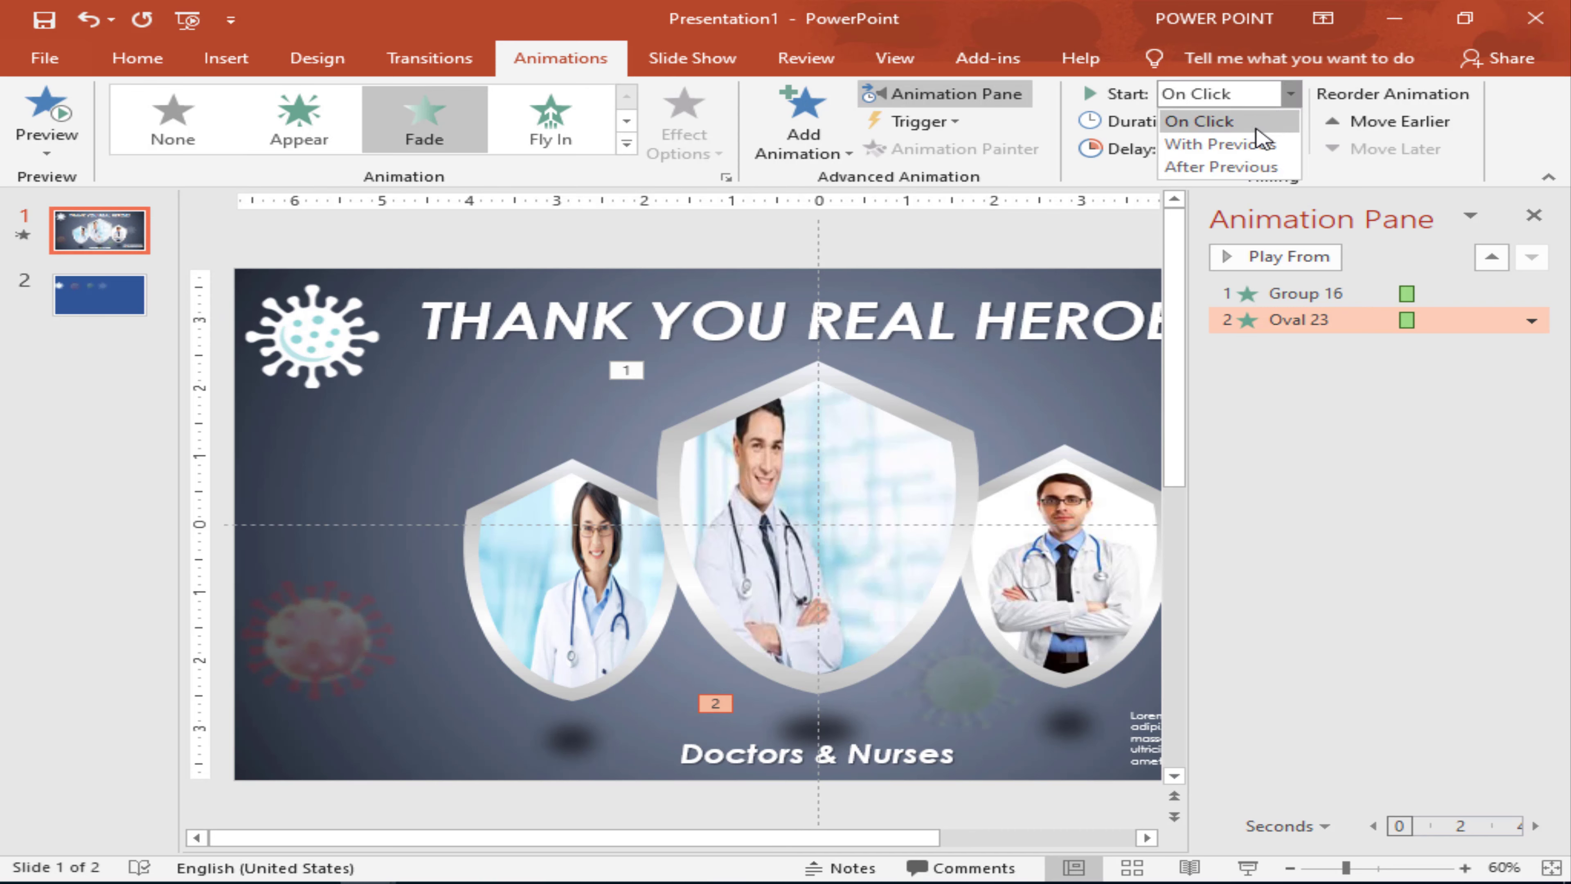
{"action": "left_click", "coordinate": [1216, 137]}
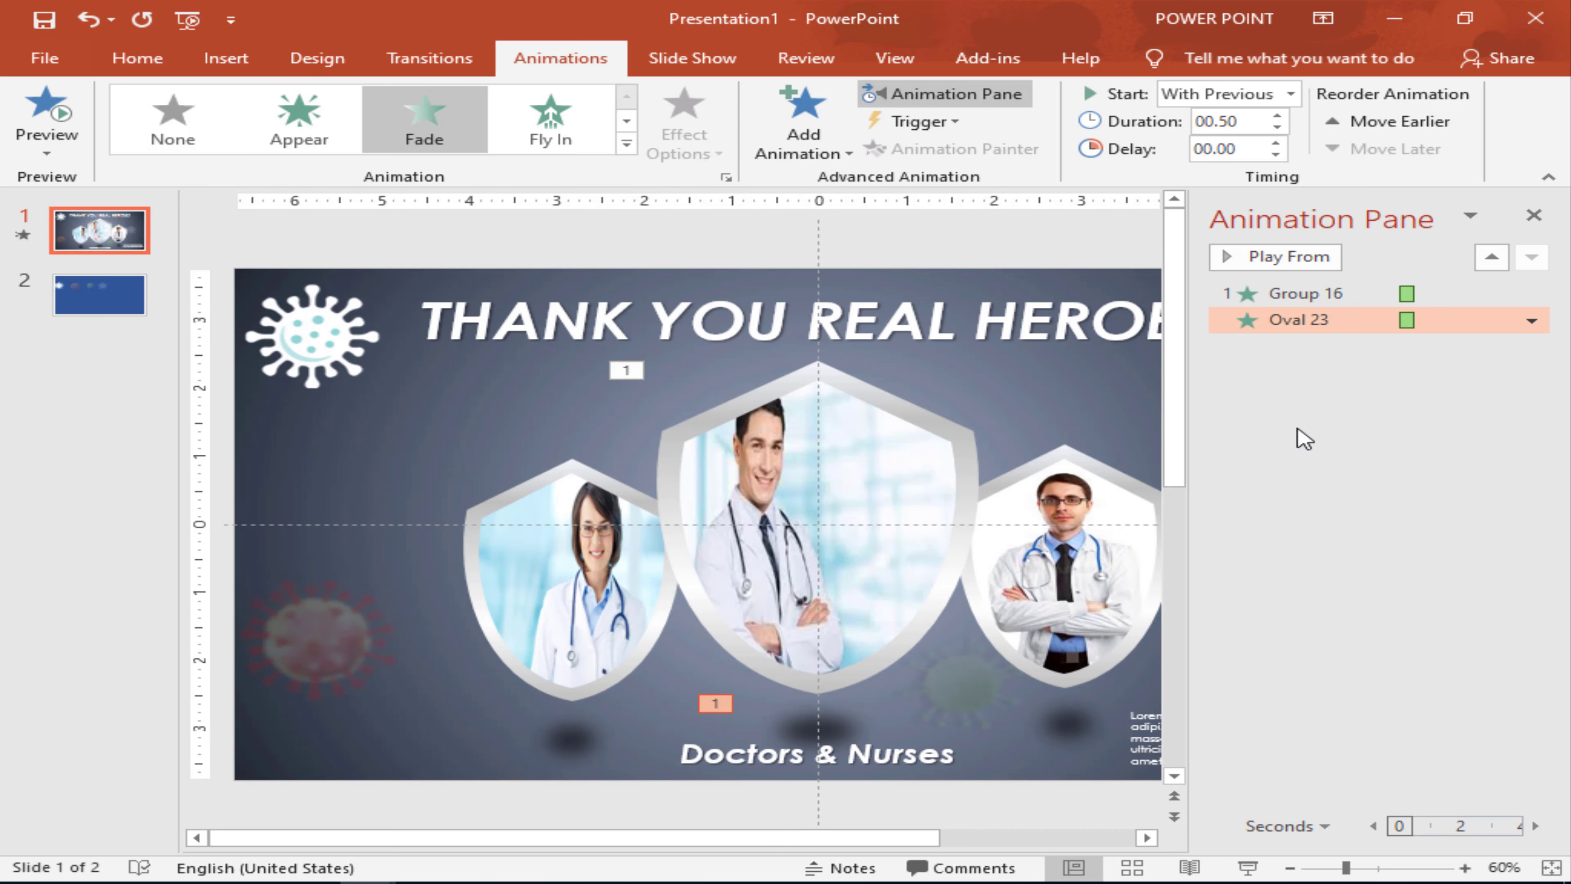
{"action": "left_click", "coordinate": [1293, 293]}
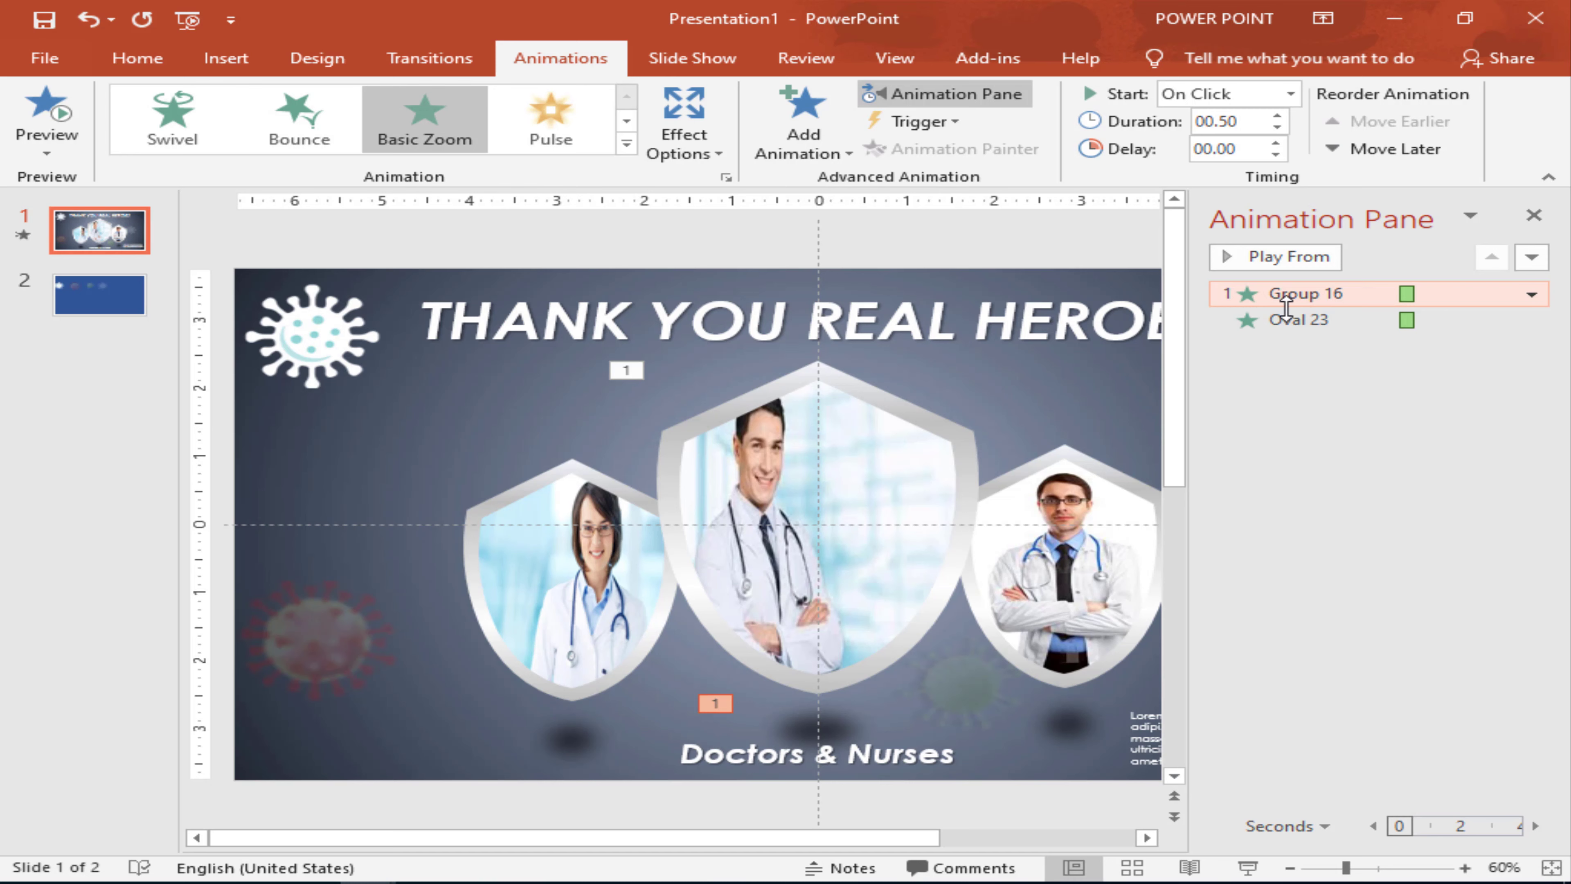
{"action": "left_click", "coordinate": [1315, 322]}
{"action": "left_click", "coordinate": [1311, 419]}
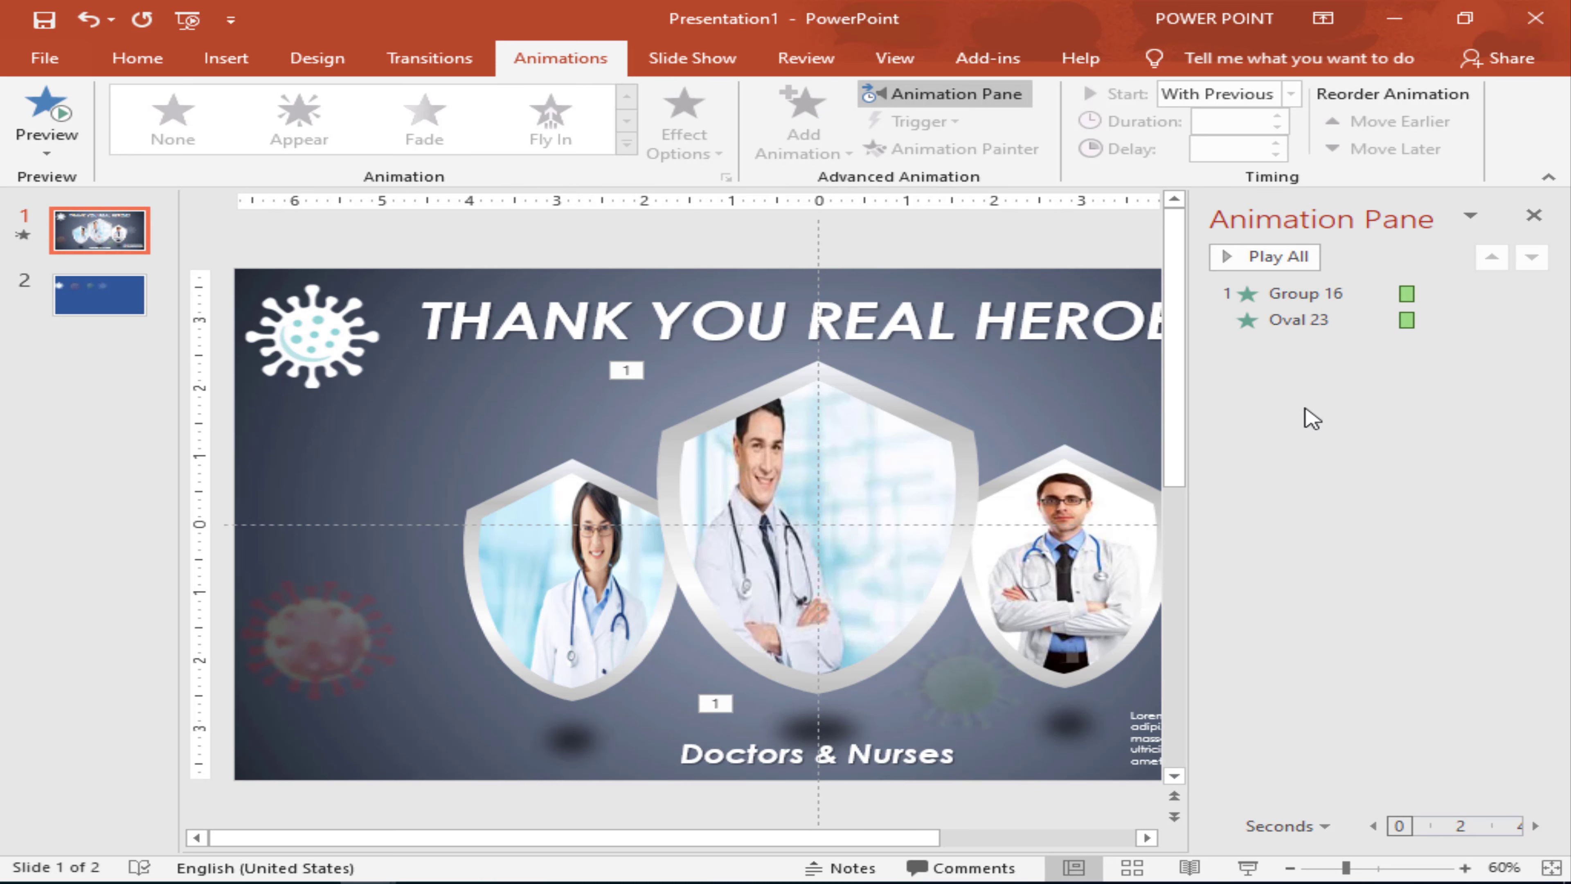
Step: Apply a Peek In entrance to Group 17, the right doctor shield
{"action": "left_click", "coordinate": [1057, 510]}
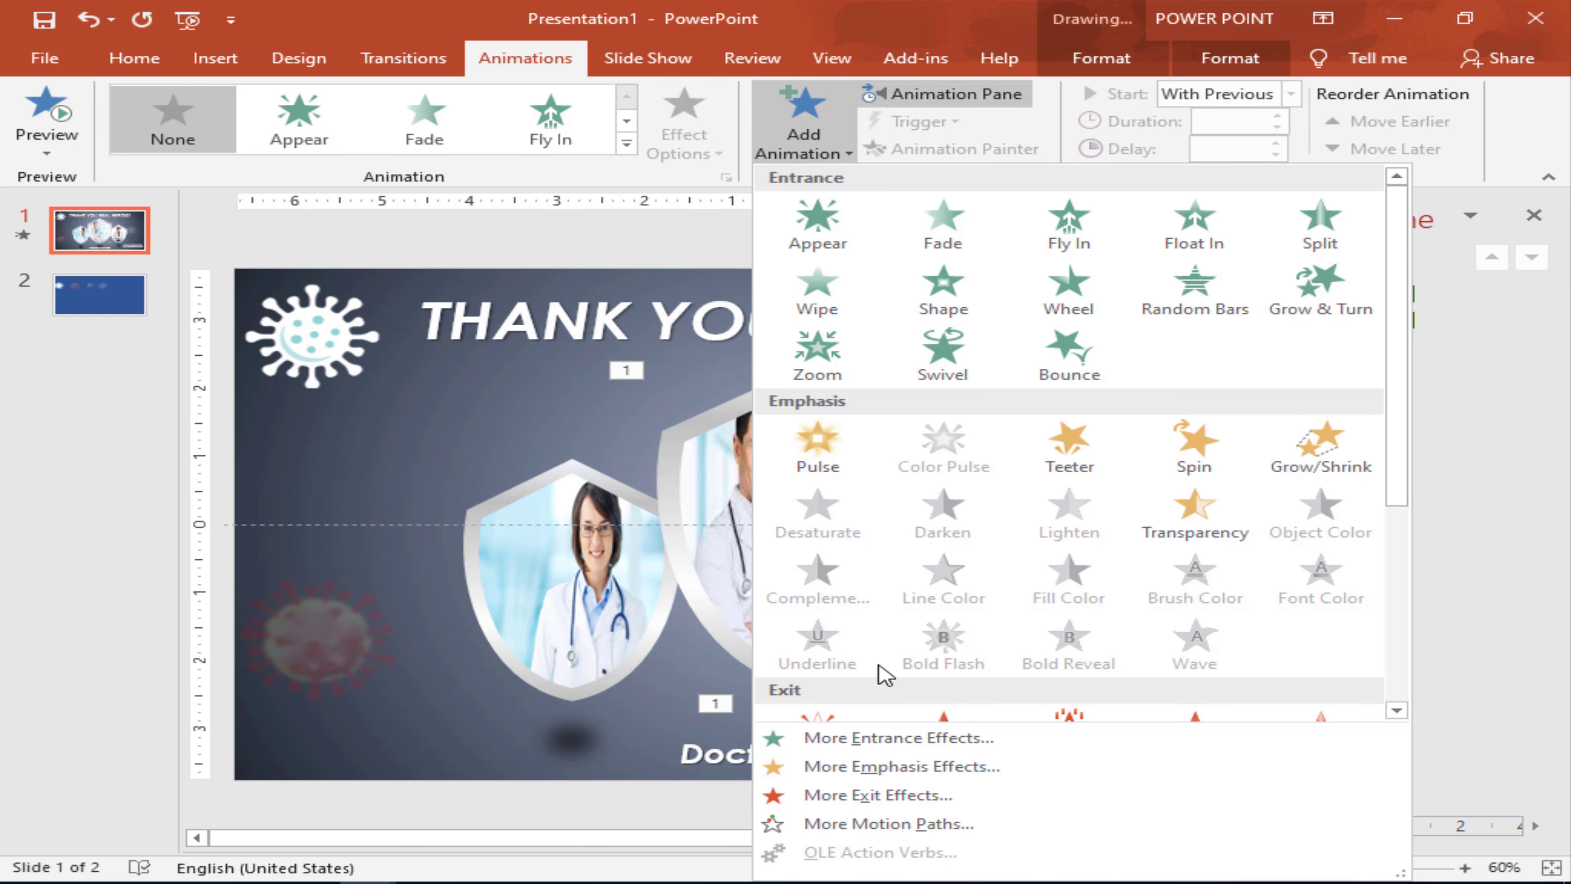
{"action": "left_click", "coordinate": [916, 739]}
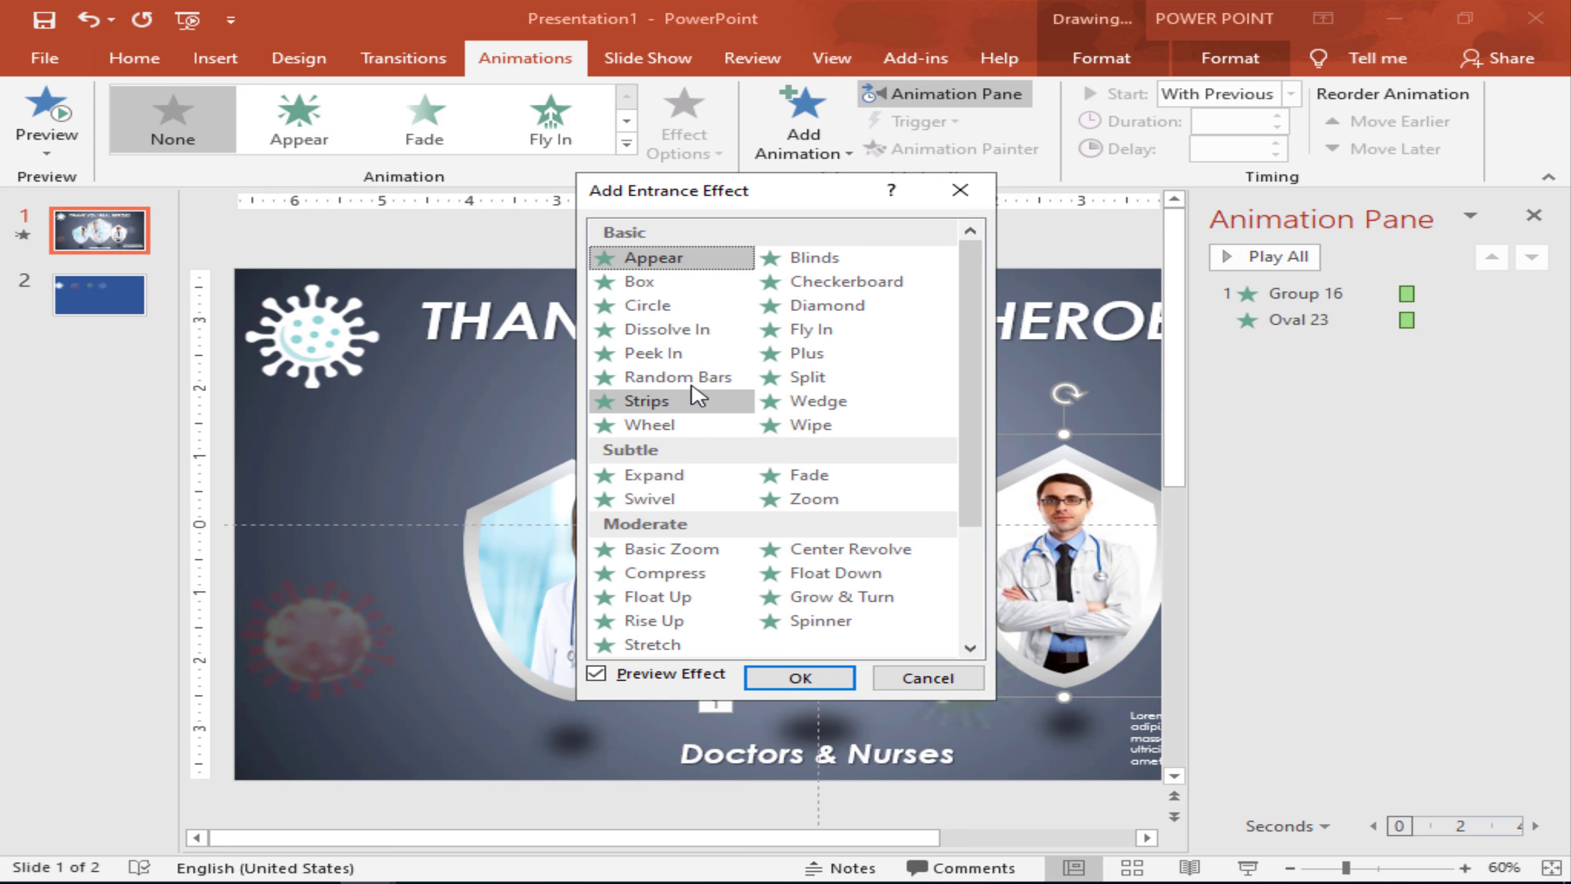
{"action": "left_click", "coordinate": [686, 354]}
{"action": "key", "text": "Return"}
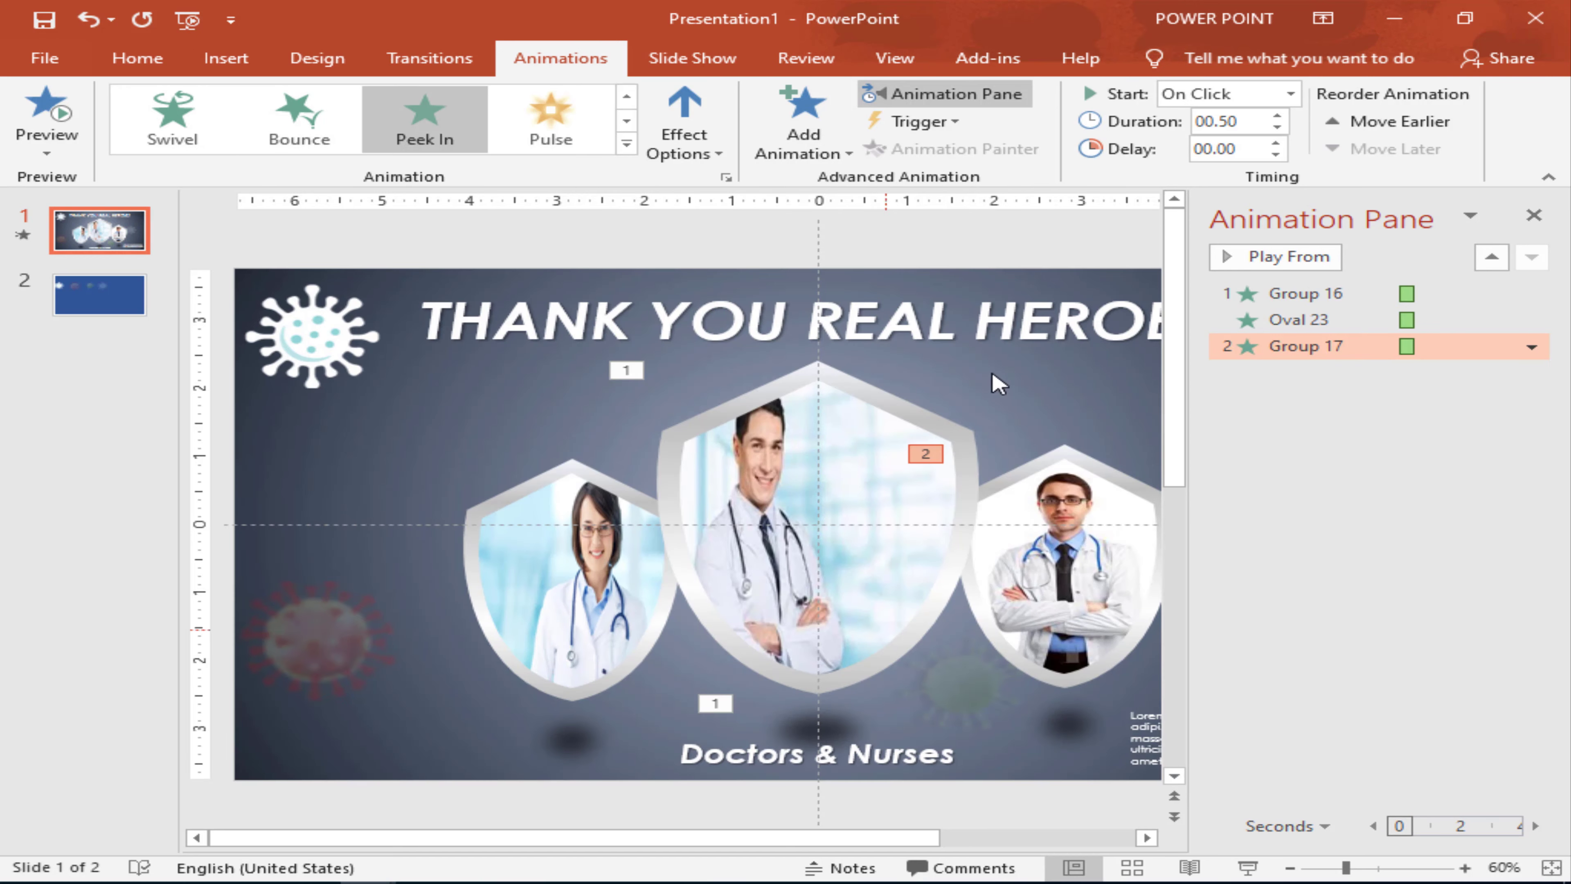
Step: Make the right shield peek in From Left, starting After Previous, and copy its animation
{"action": "left_click", "coordinate": [684, 139]}
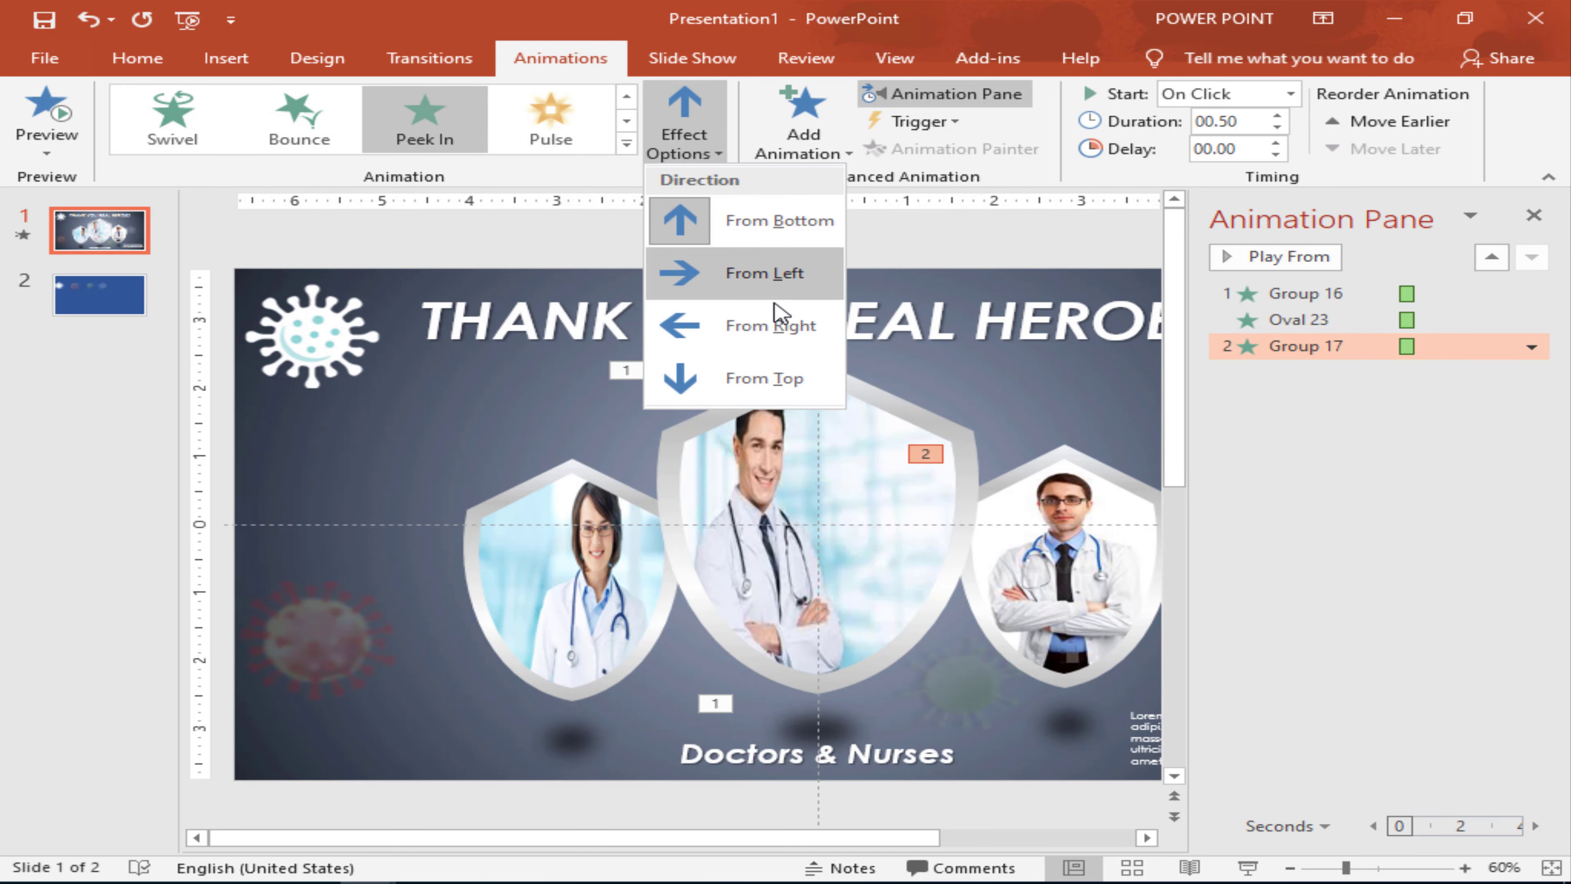
{"action": "left_click", "coordinate": [770, 273]}
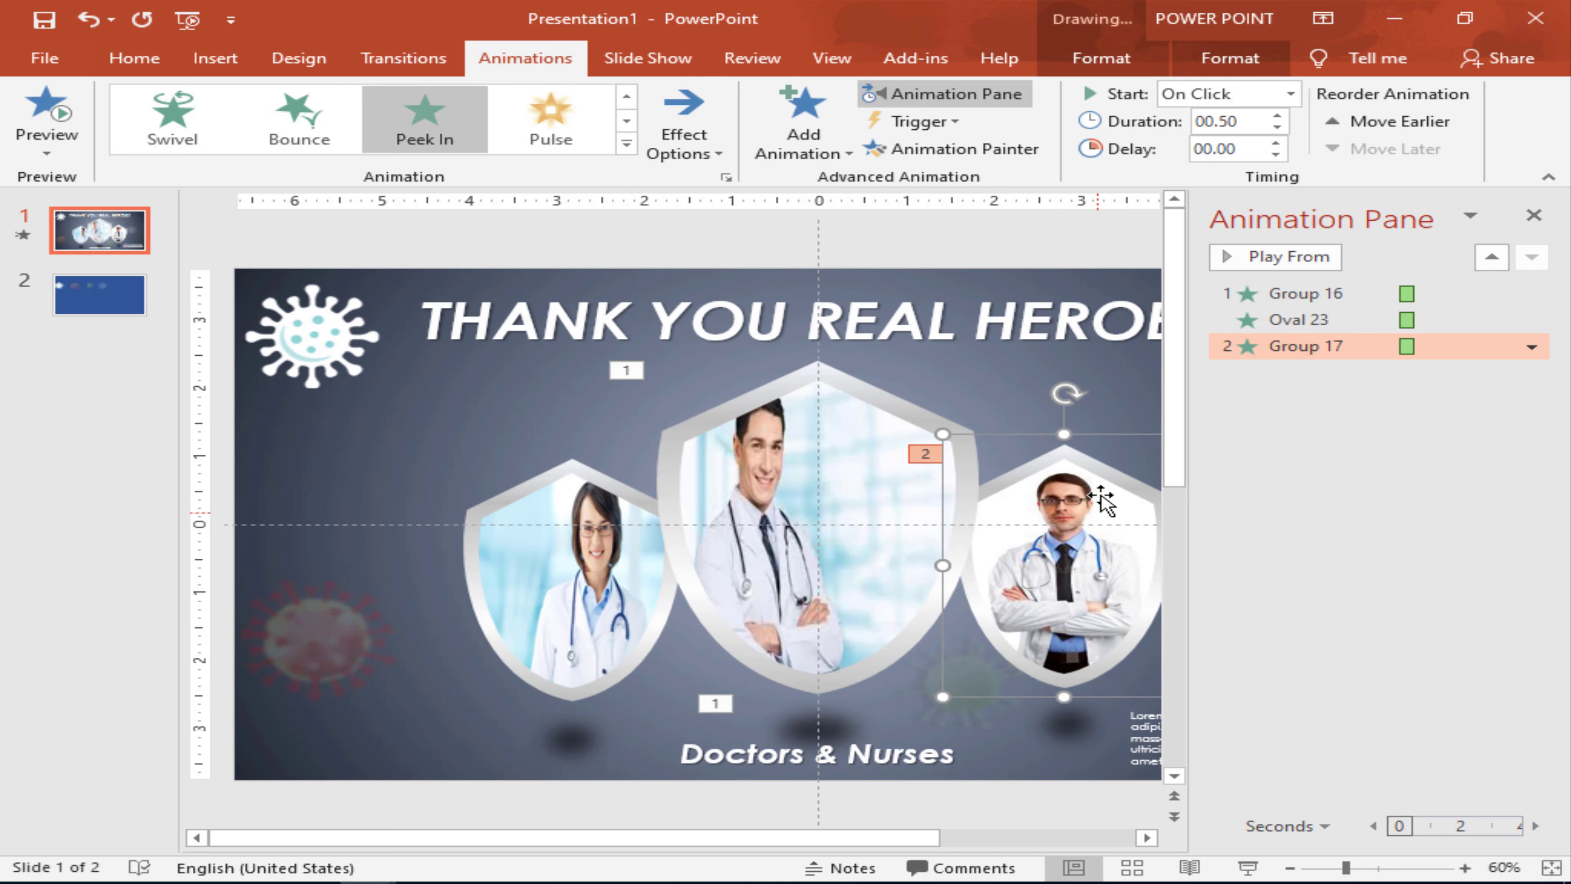
{"action": "left_click", "coordinate": [1290, 94]}
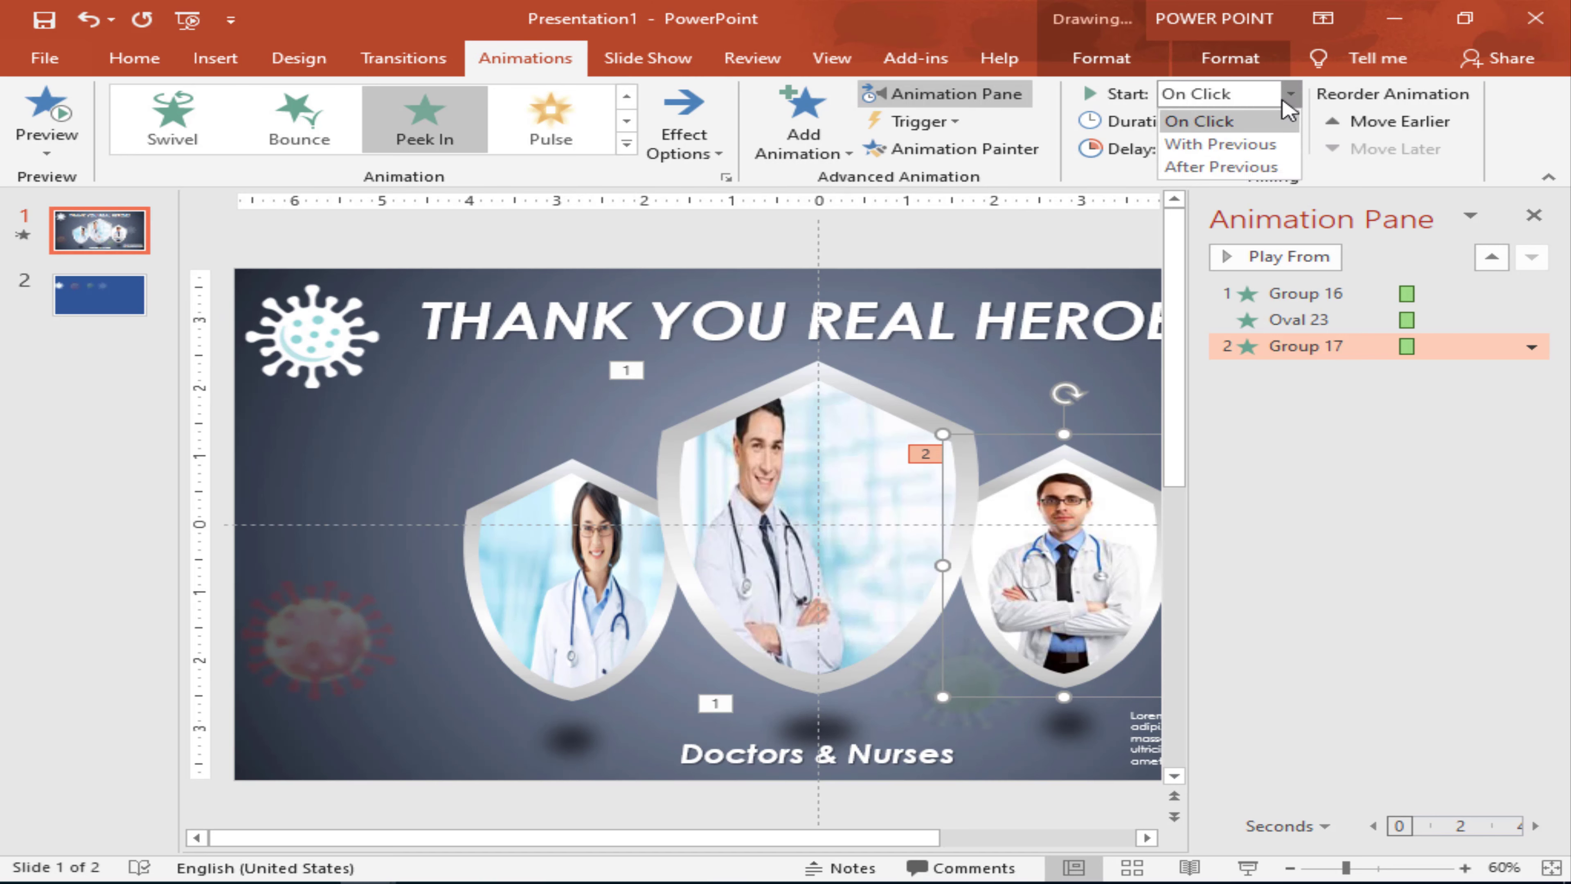
{"action": "left_click", "coordinate": [1244, 166]}
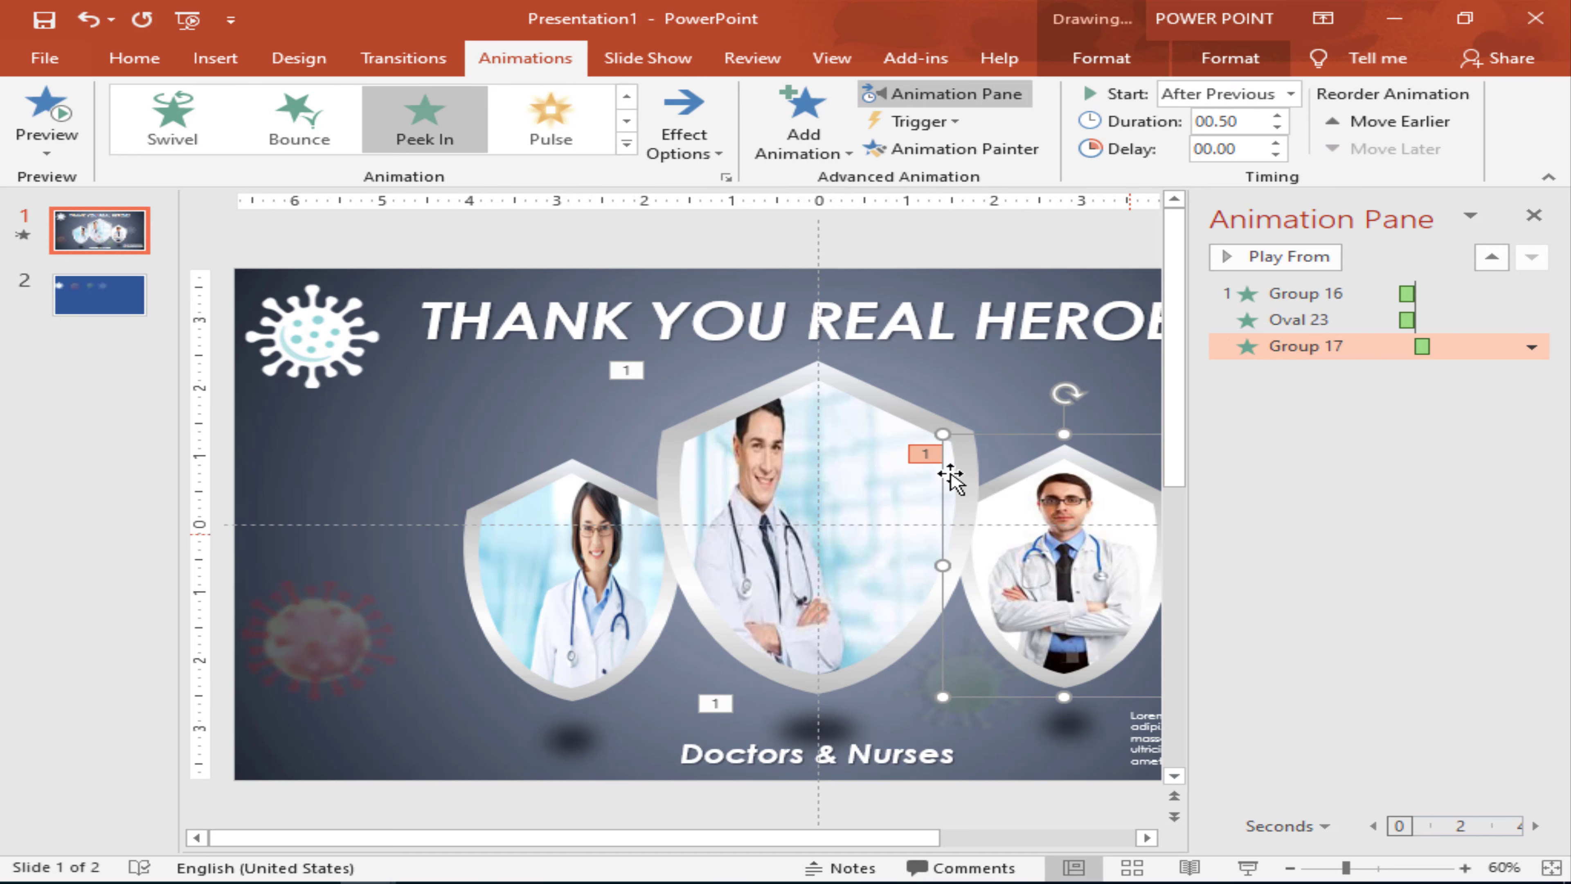
{"action": "left_click", "coordinate": [915, 149]}
Step: Paint the copied Peek In animation onto Group 20, the left doctor shield
{"action": "left_click", "coordinate": [543, 548]}
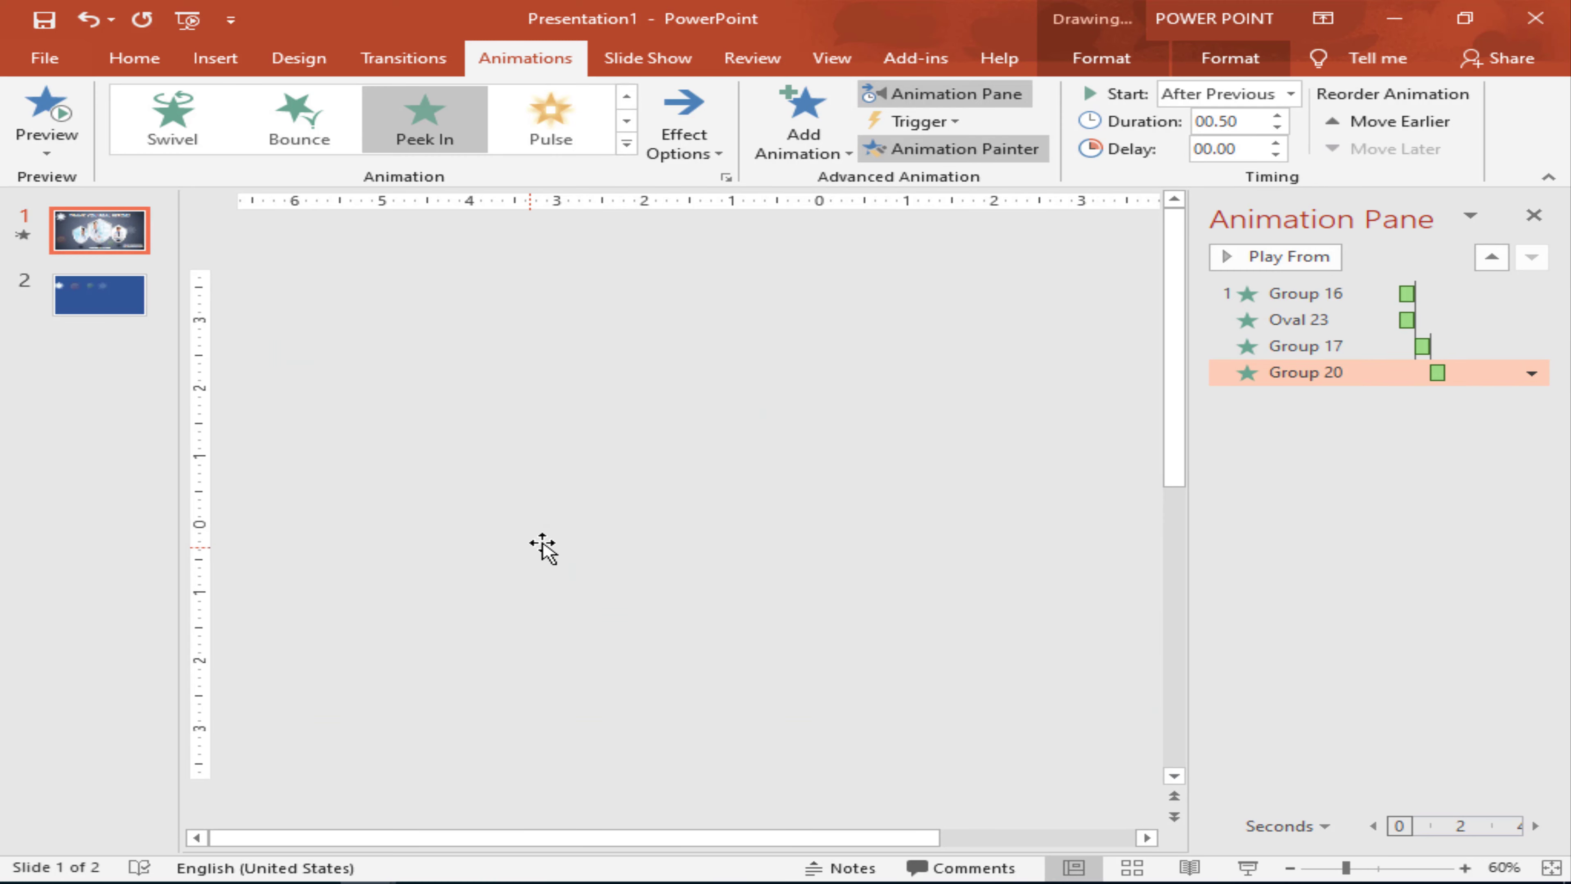
{"action": "left_click", "coordinate": [698, 133]}
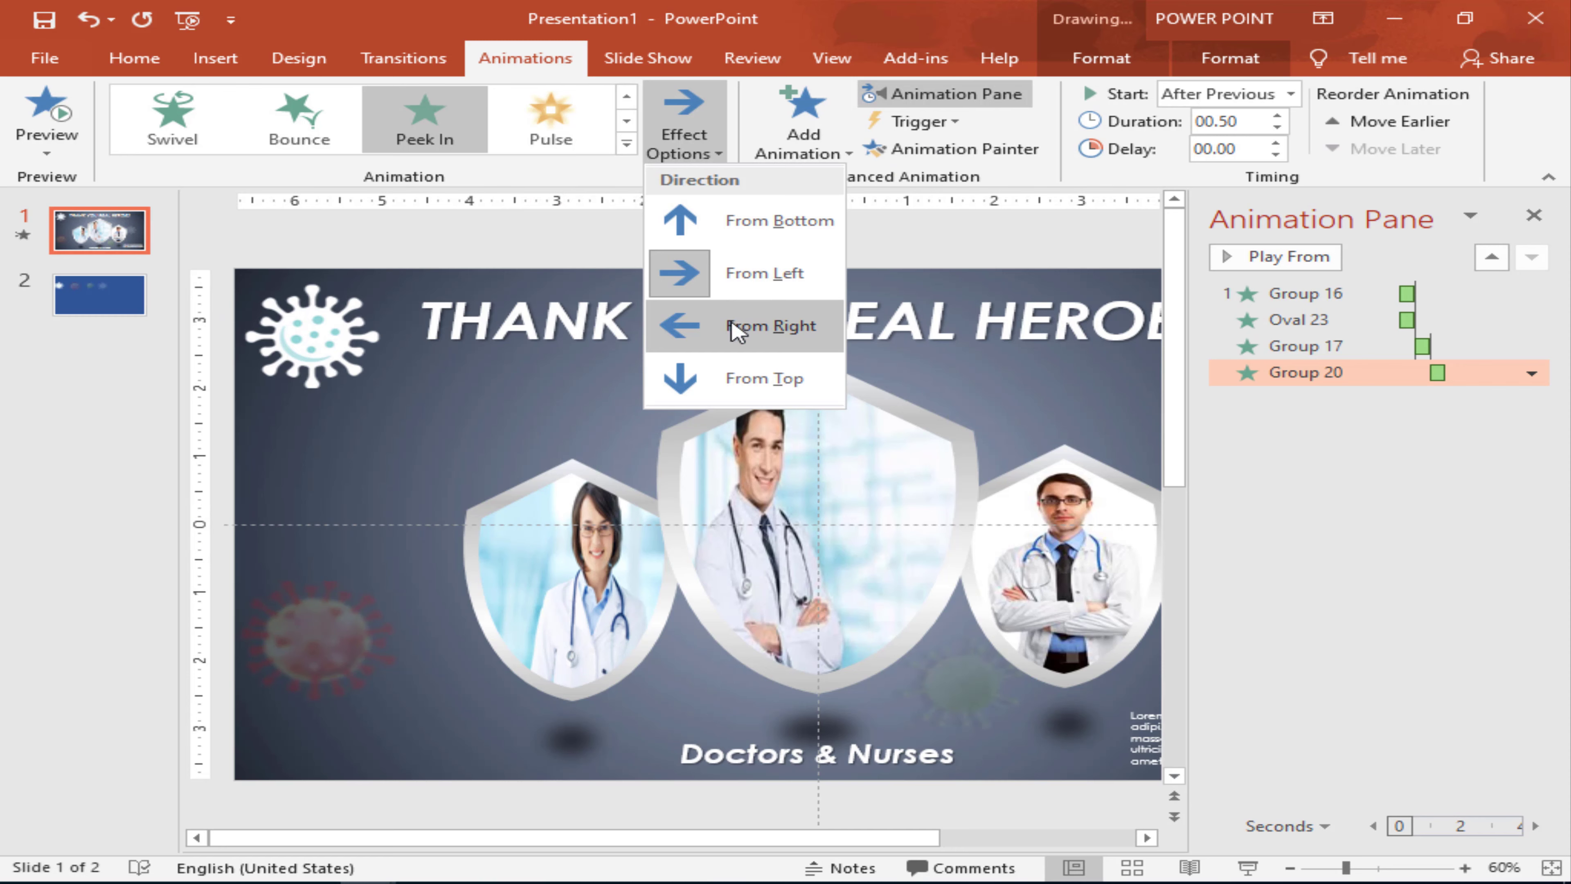
{"action": "key", "text": "Down"}
{"action": "key", "text": "Return"}
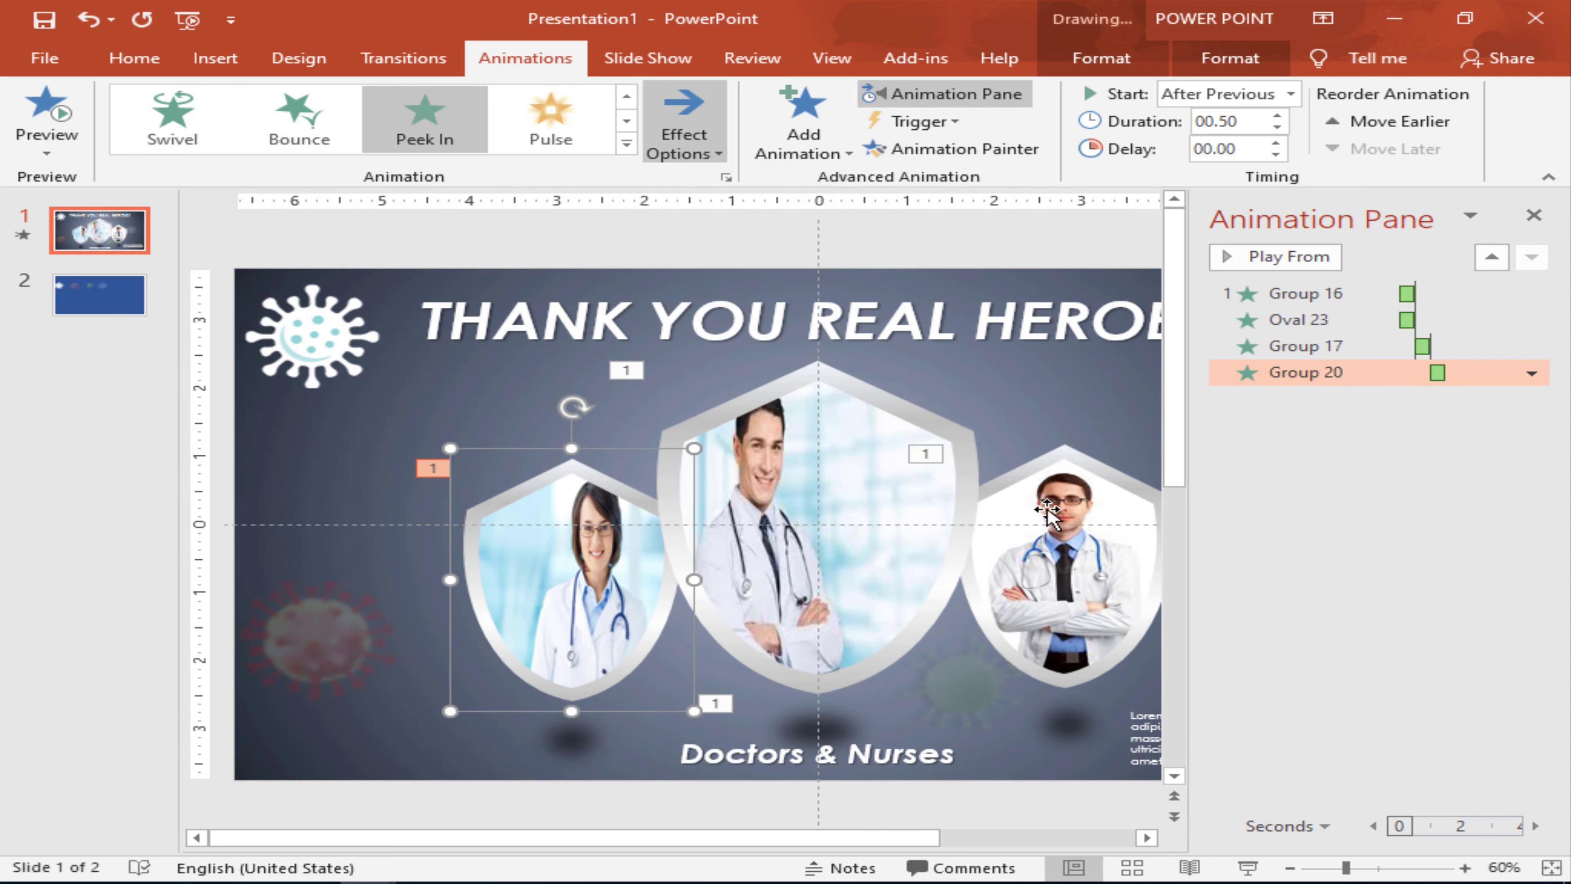
Step: Switch the left shield's Peek In to From Right, then copy Oval 23's Fade
{"action": "left_click", "coordinate": [1069, 537]}
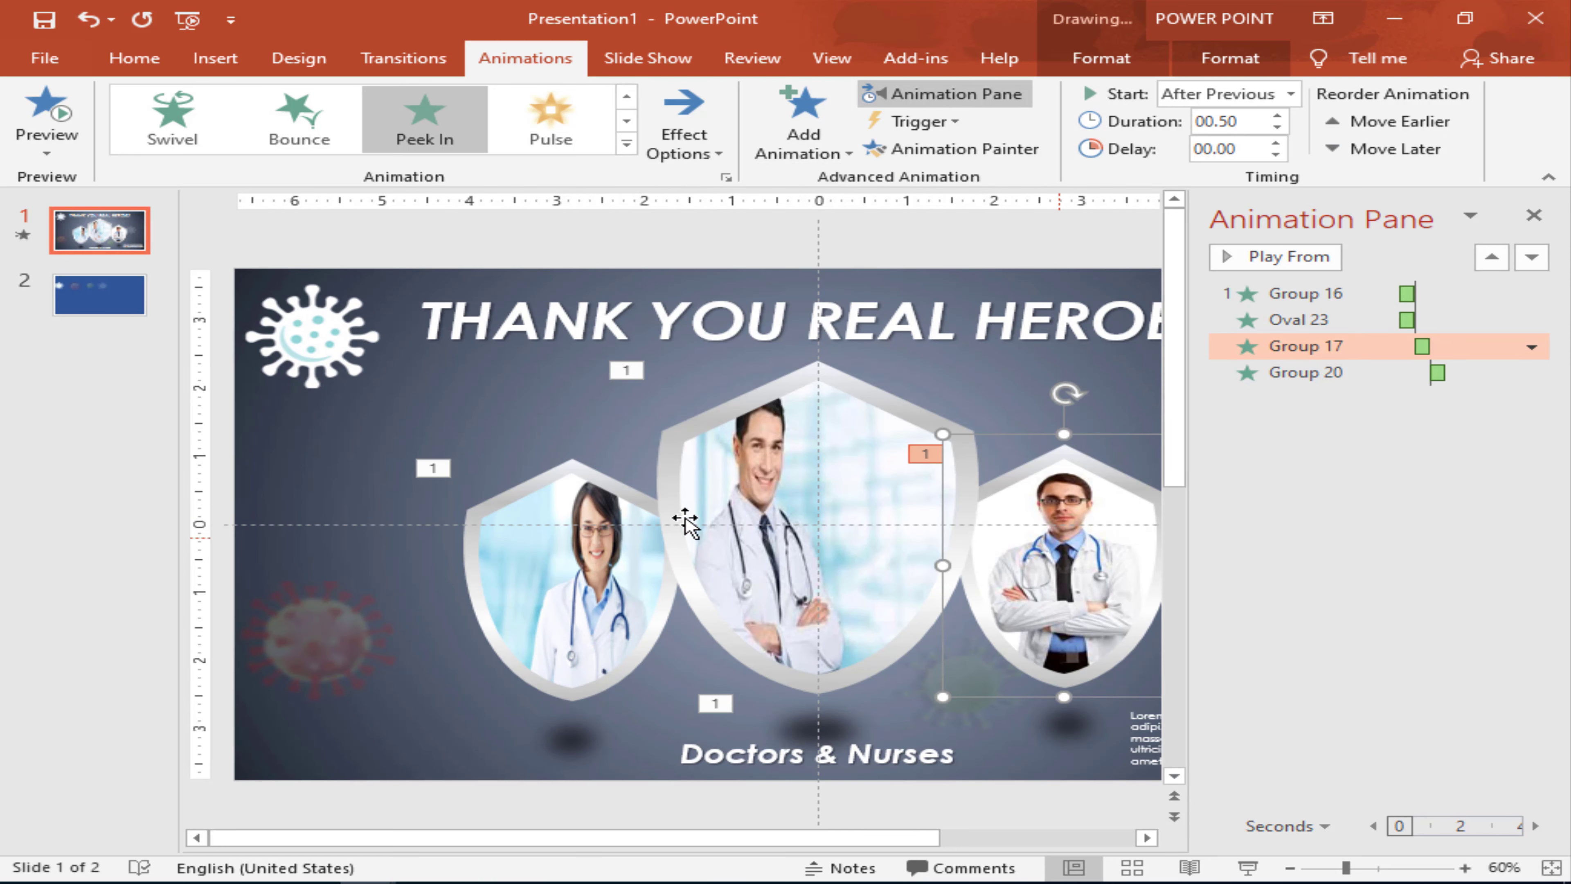
{"action": "left_click", "coordinate": [666, 480]}
{"action": "left_click", "coordinate": [680, 133]}
{"action": "left_click", "coordinate": [721, 325]}
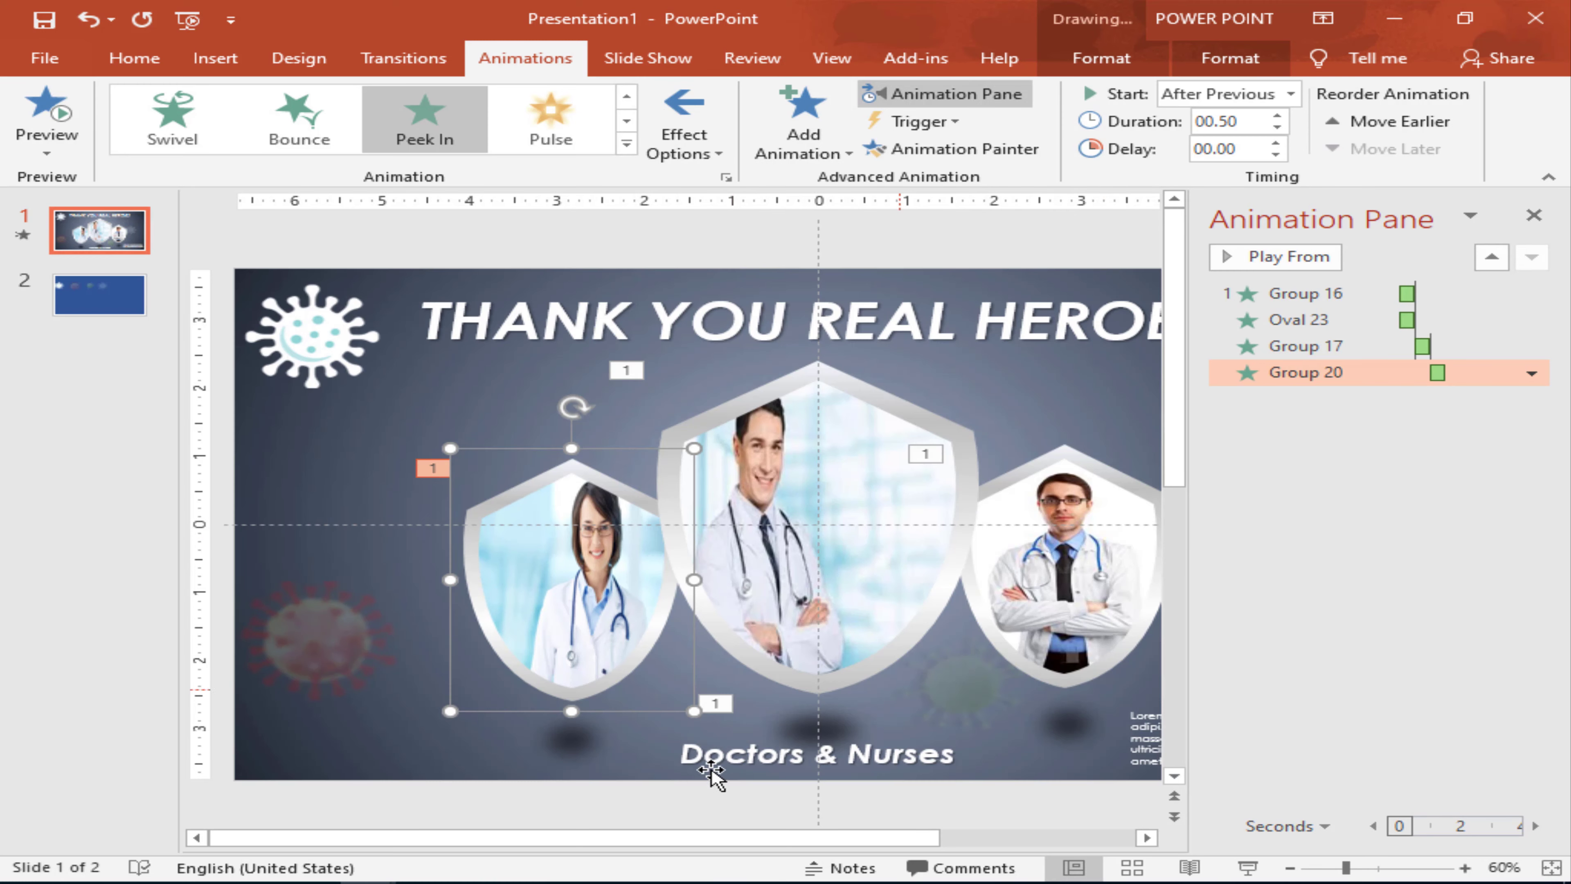
{"action": "left_click", "coordinate": [830, 736]}
{"action": "left_click", "coordinate": [940, 150]}
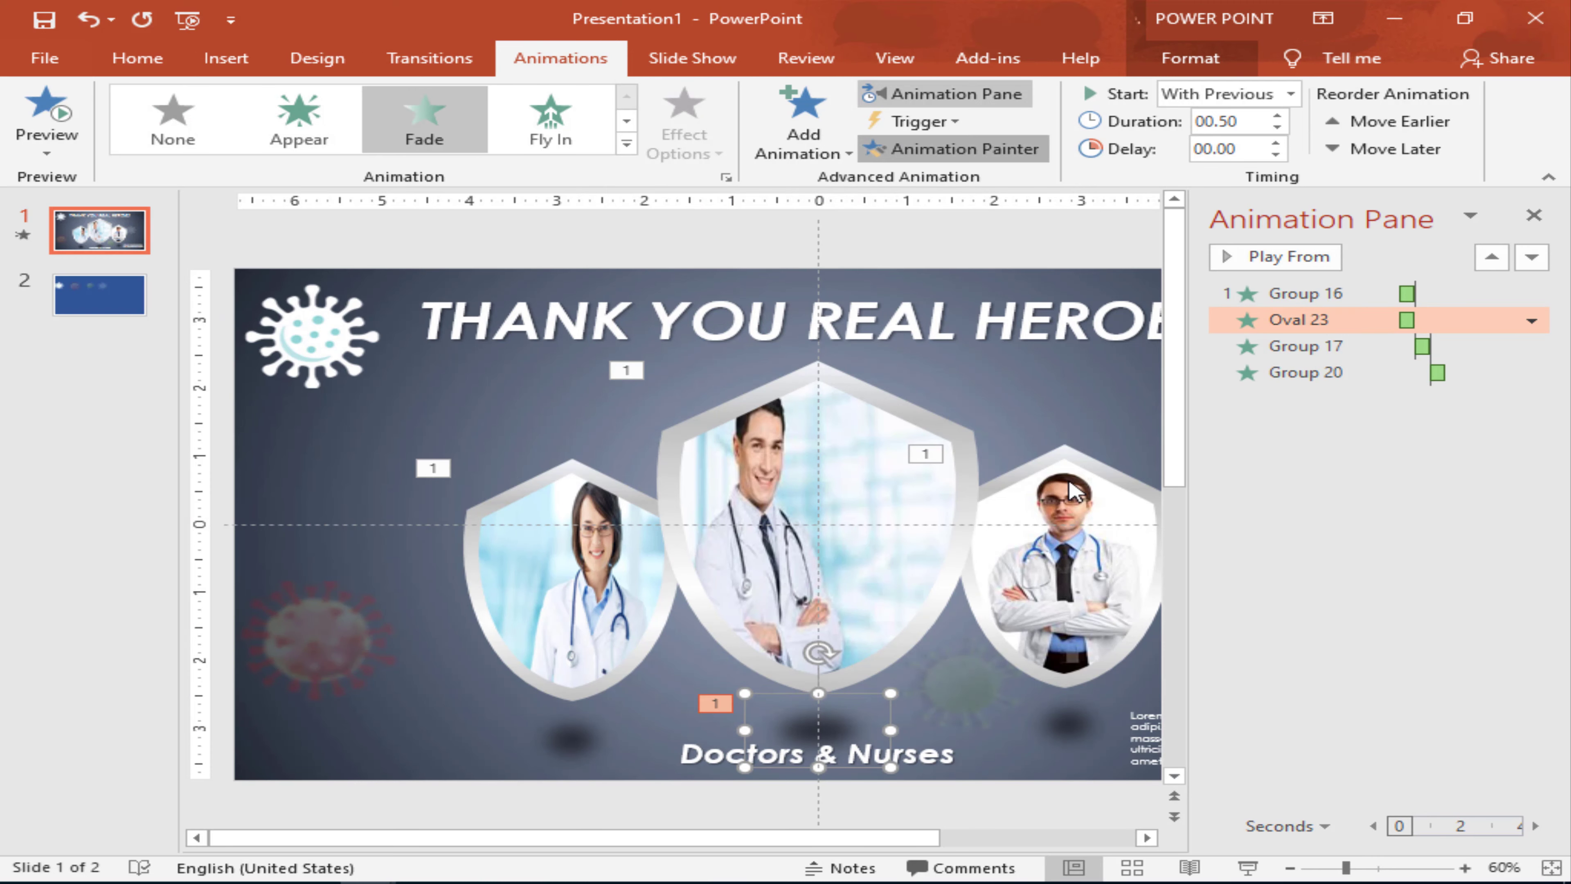
Step: Paint the Fade With Previous onto Oval 24 and the Doctors & Nurses text box
{"action": "left_click", "coordinate": [1074, 735]}
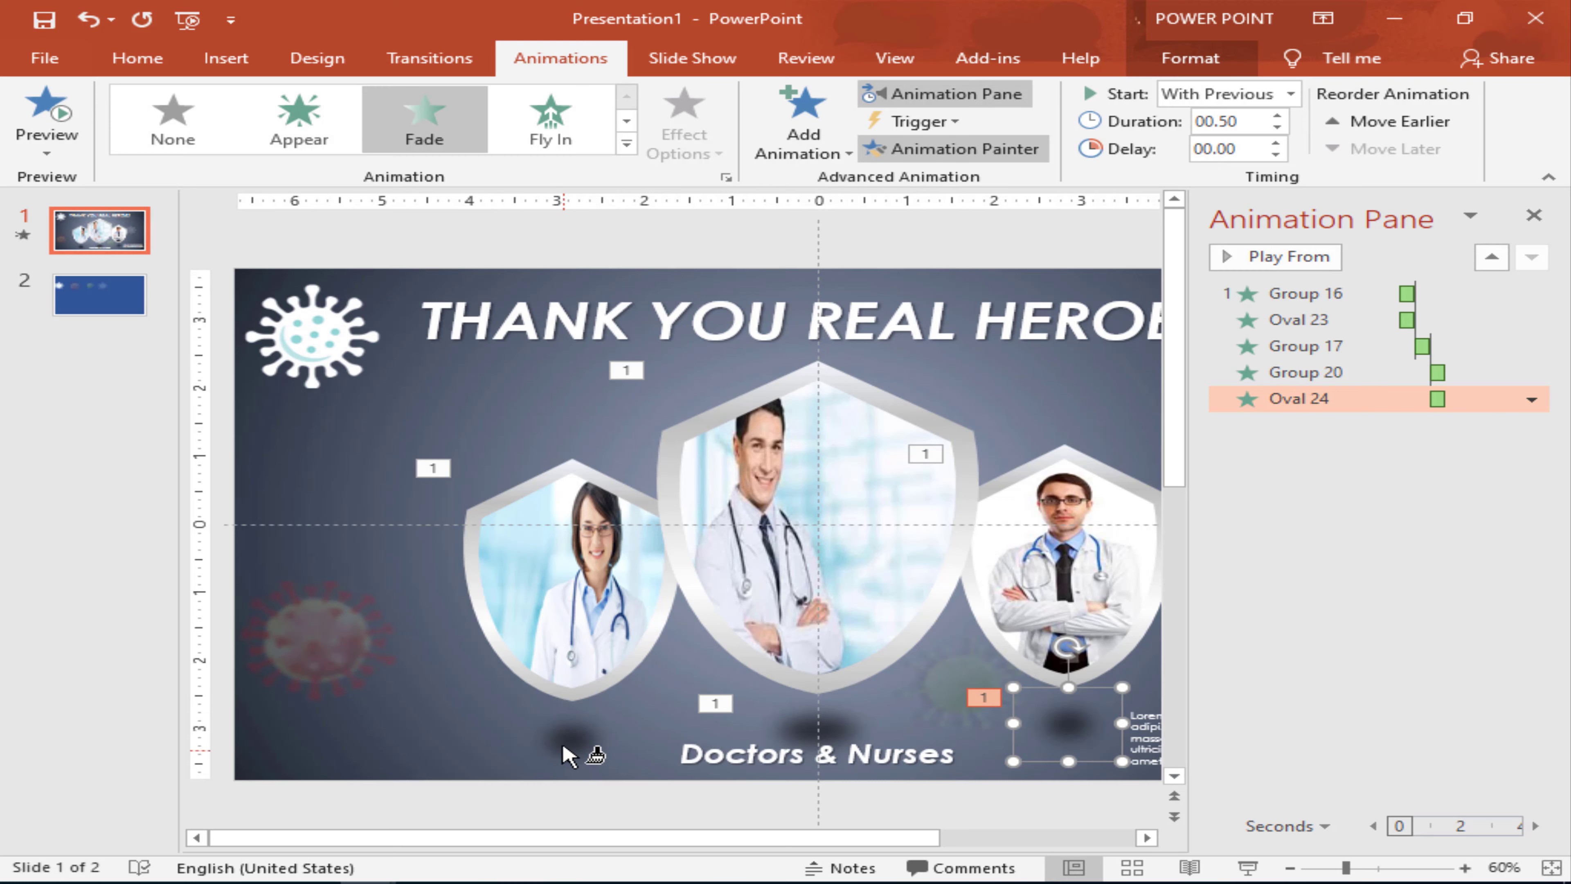
{"action": "left_click", "coordinate": [613, 764]}
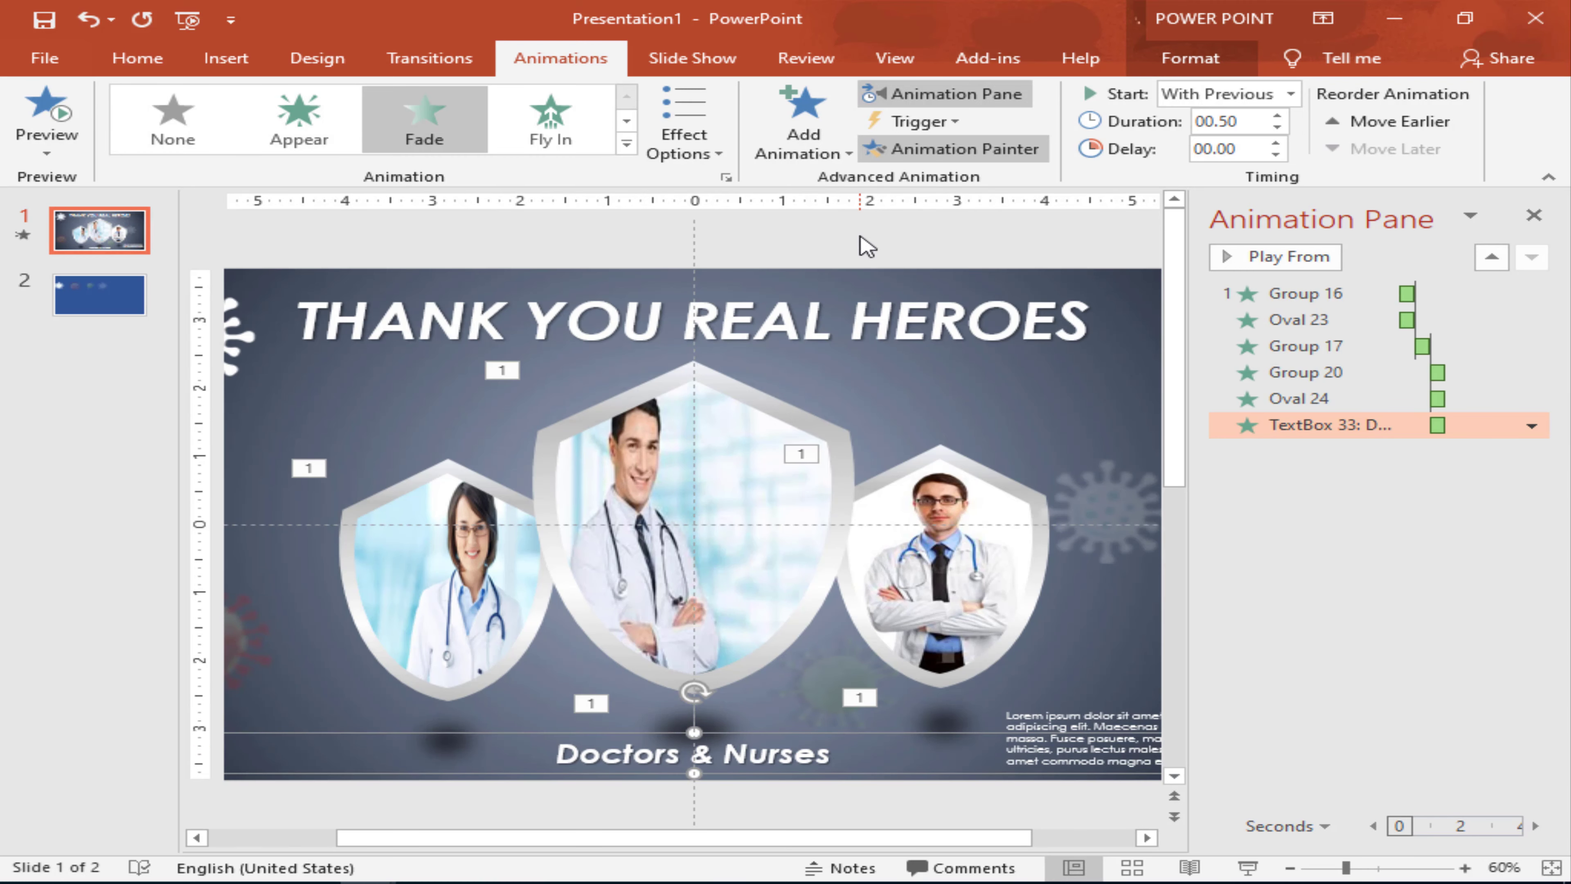
{"action": "right_click", "coordinate": [866, 247]}
{"action": "left_click", "coordinate": [943, 165]}
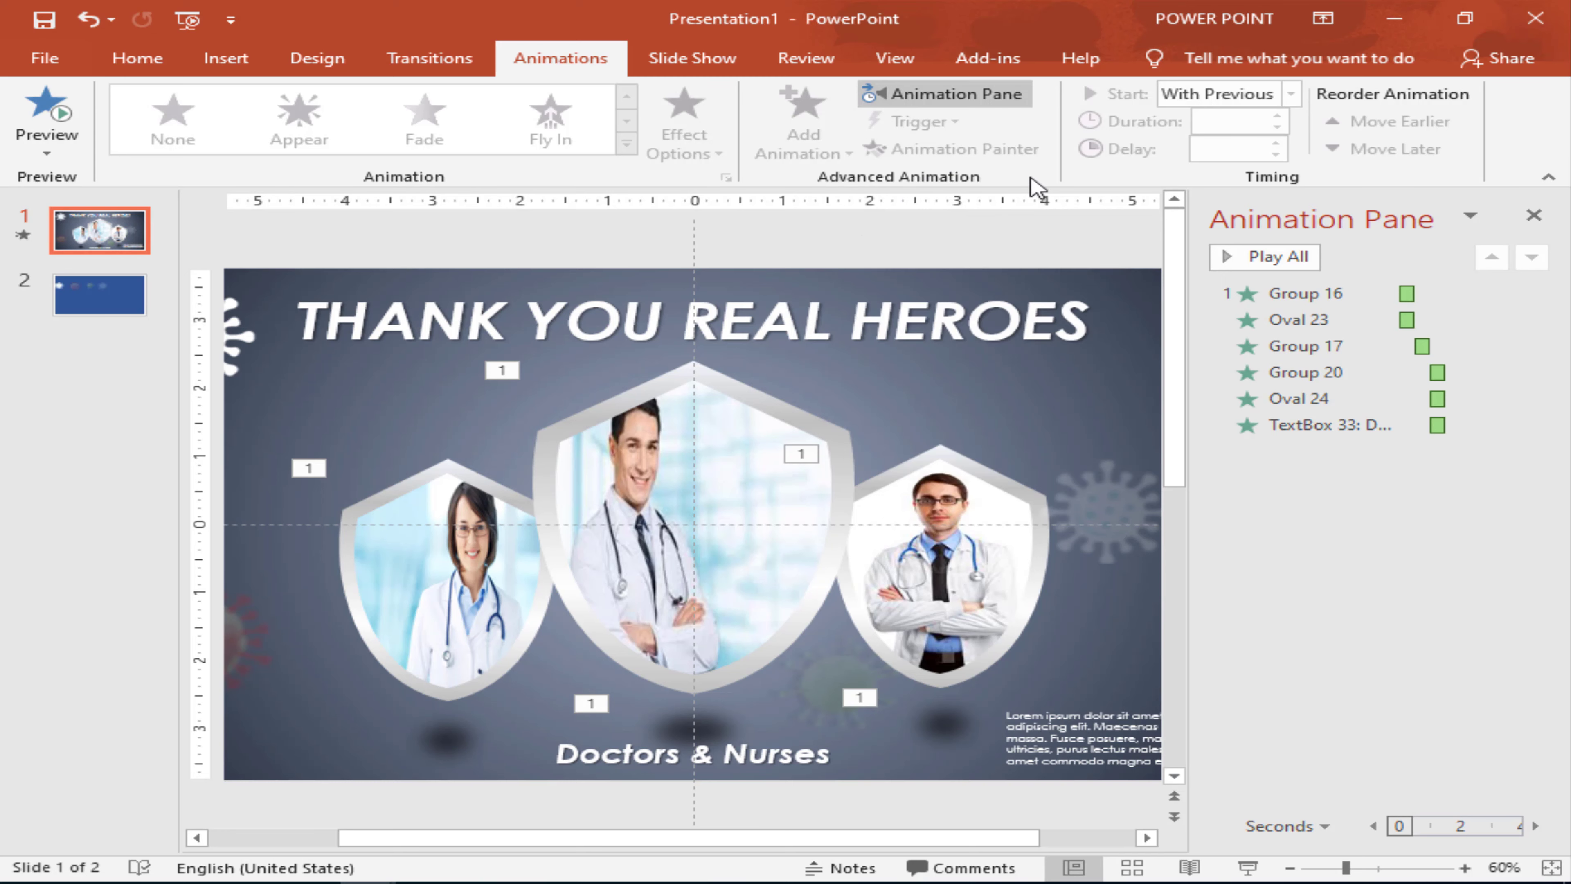
Step: Replace TextBox 33's entrance with Basic Zoom from More Entrance Effects
{"action": "left_click", "coordinate": [707, 757]}
{"action": "left_click", "coordinate": [626, 143]}
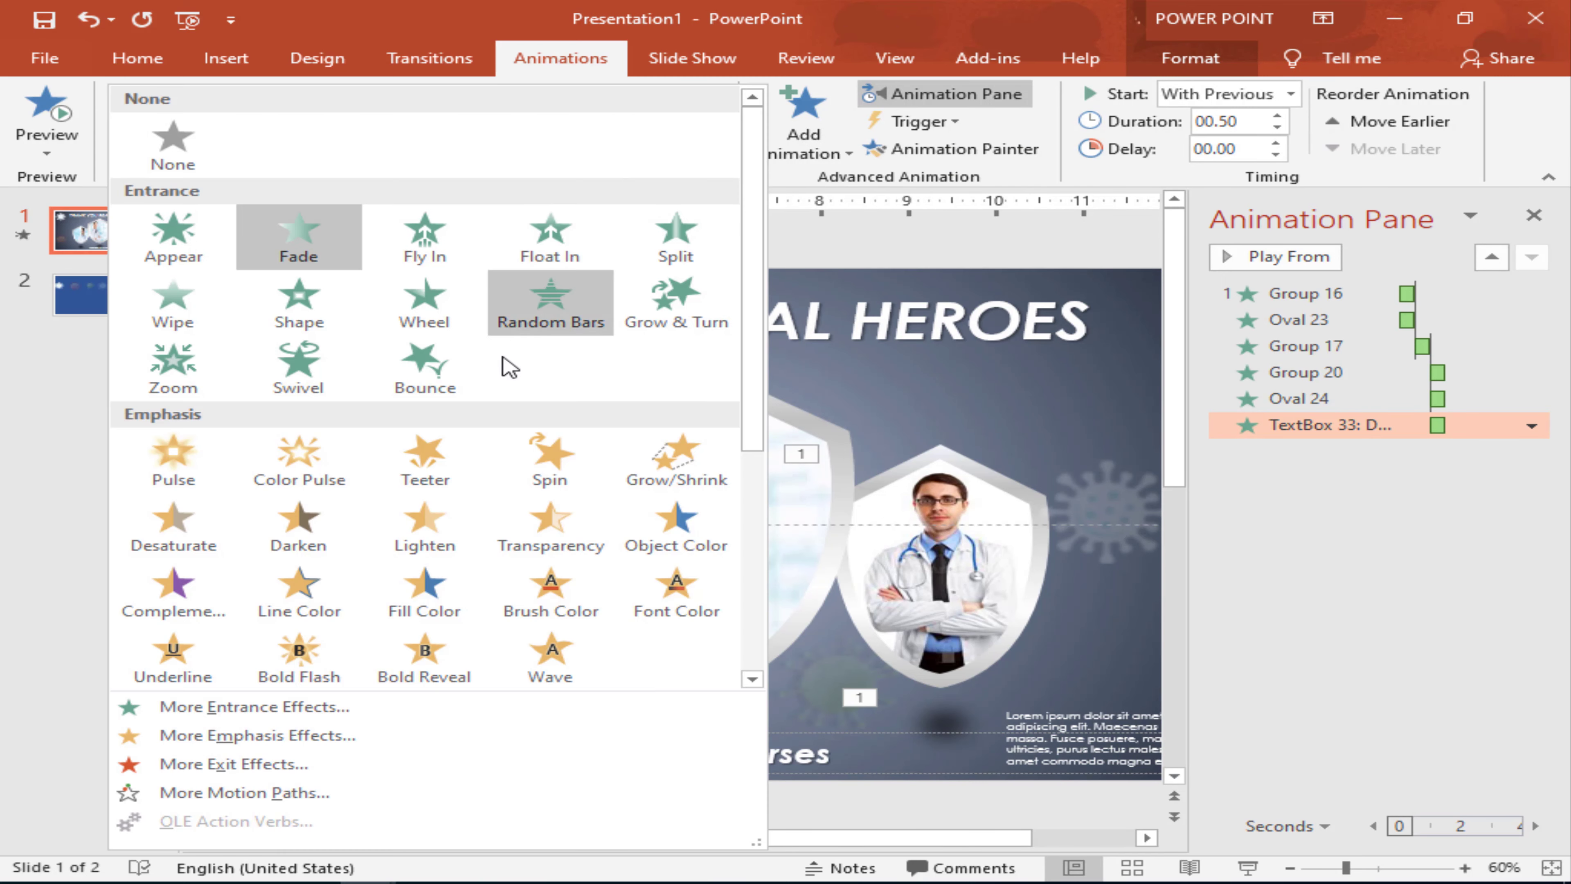
{"action": "left_click", "coordinate": [394, 706]}
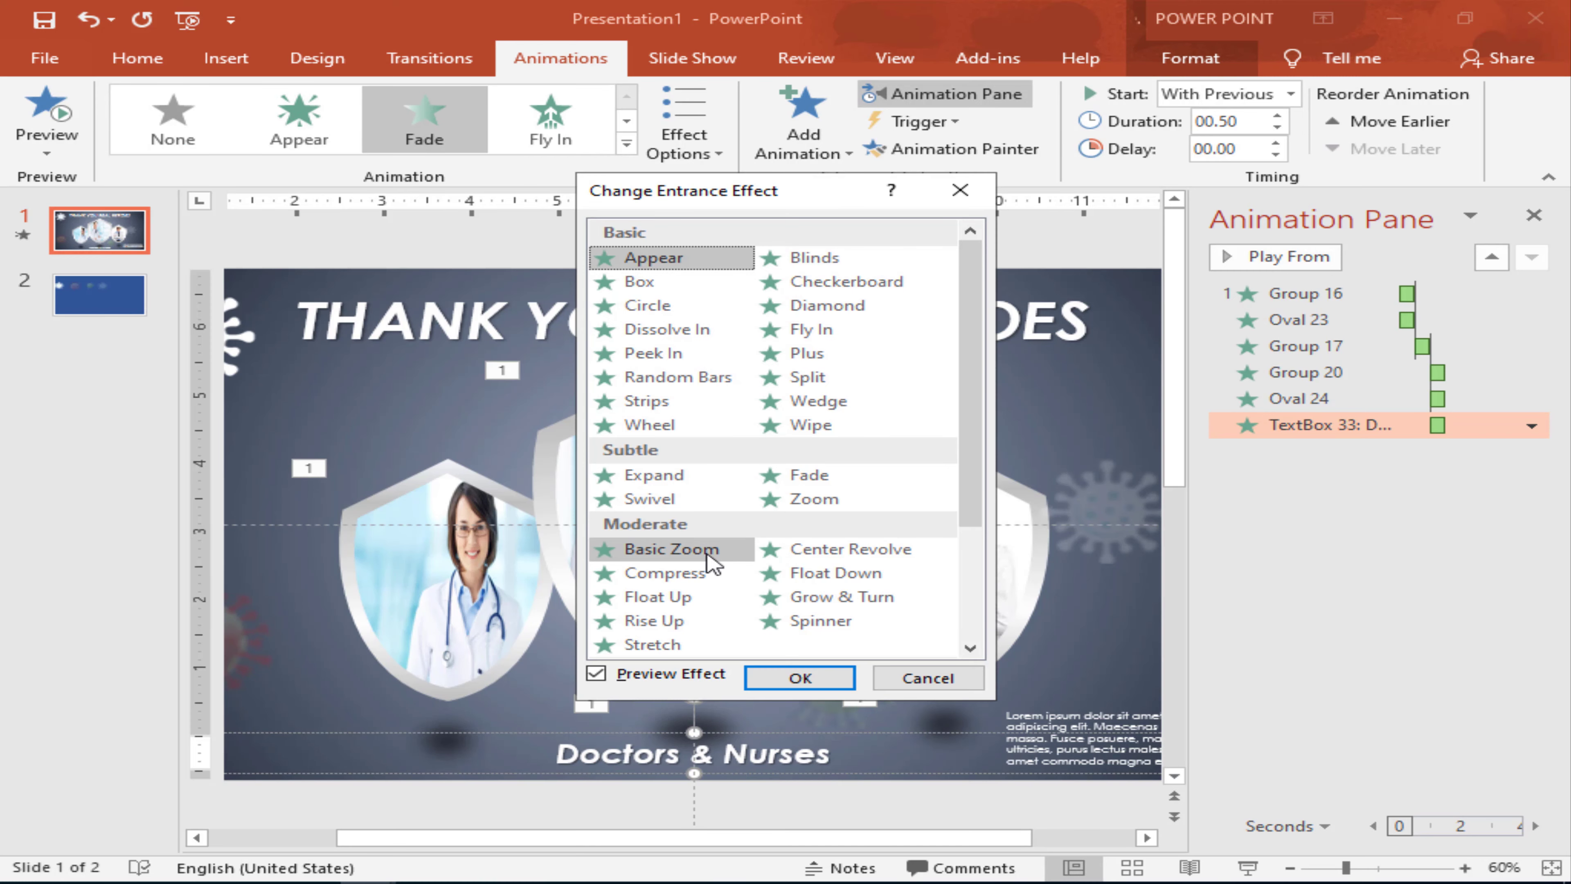
{"action": "left_click", "coordinate": [711, 556]}
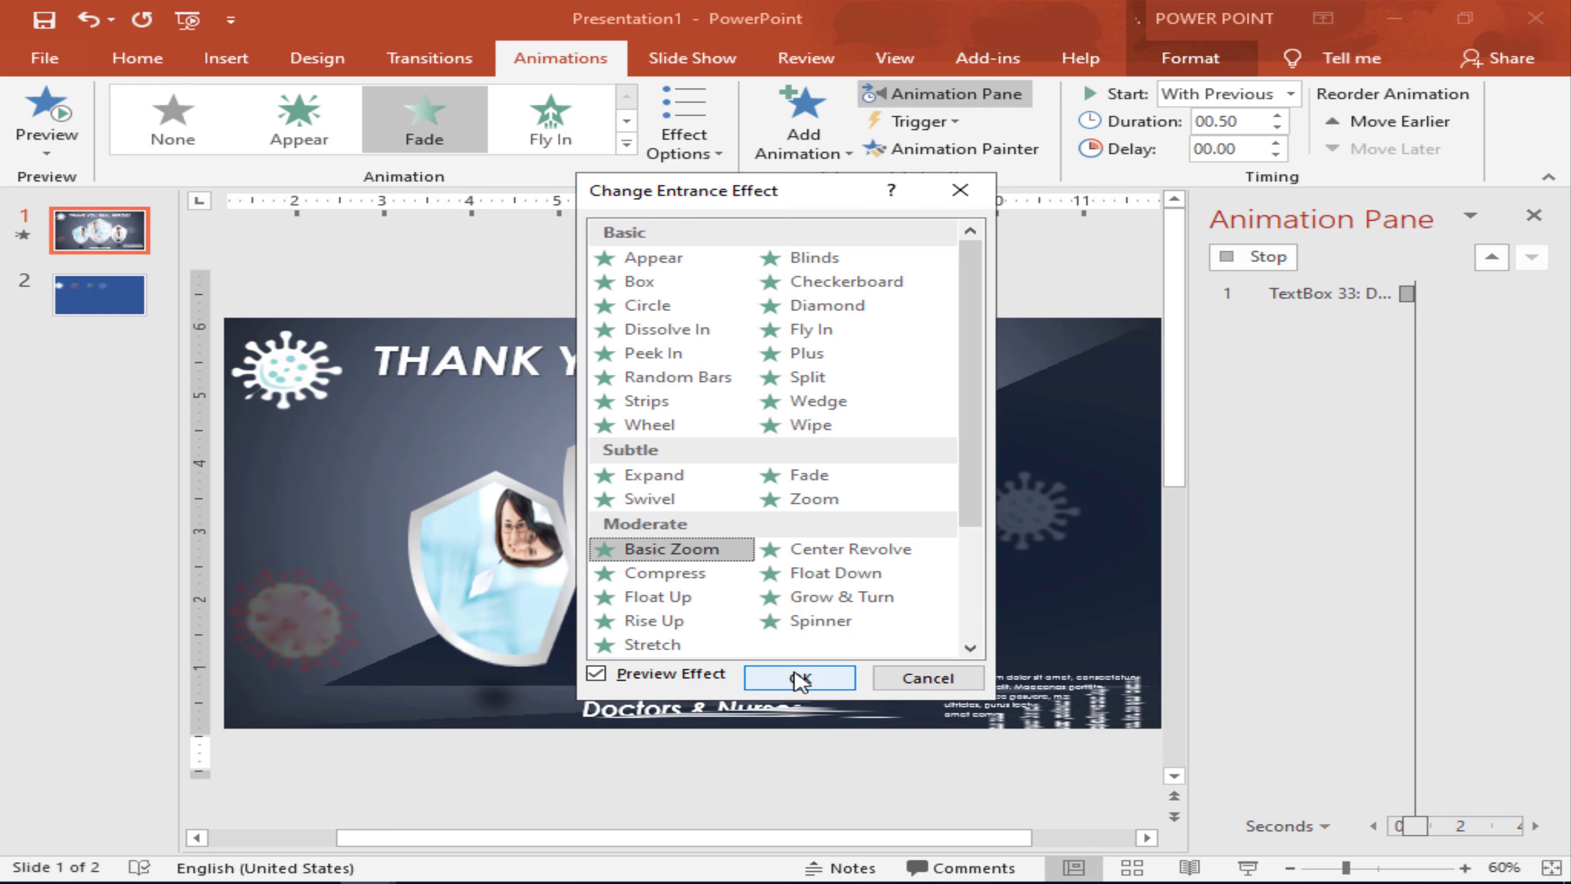
{"action": "left_click", "coordinate": [800, 677]}
Step: Set Group 16's animation Start to With Previous
{"action": "left_click", "coordinate": [787, 485]}
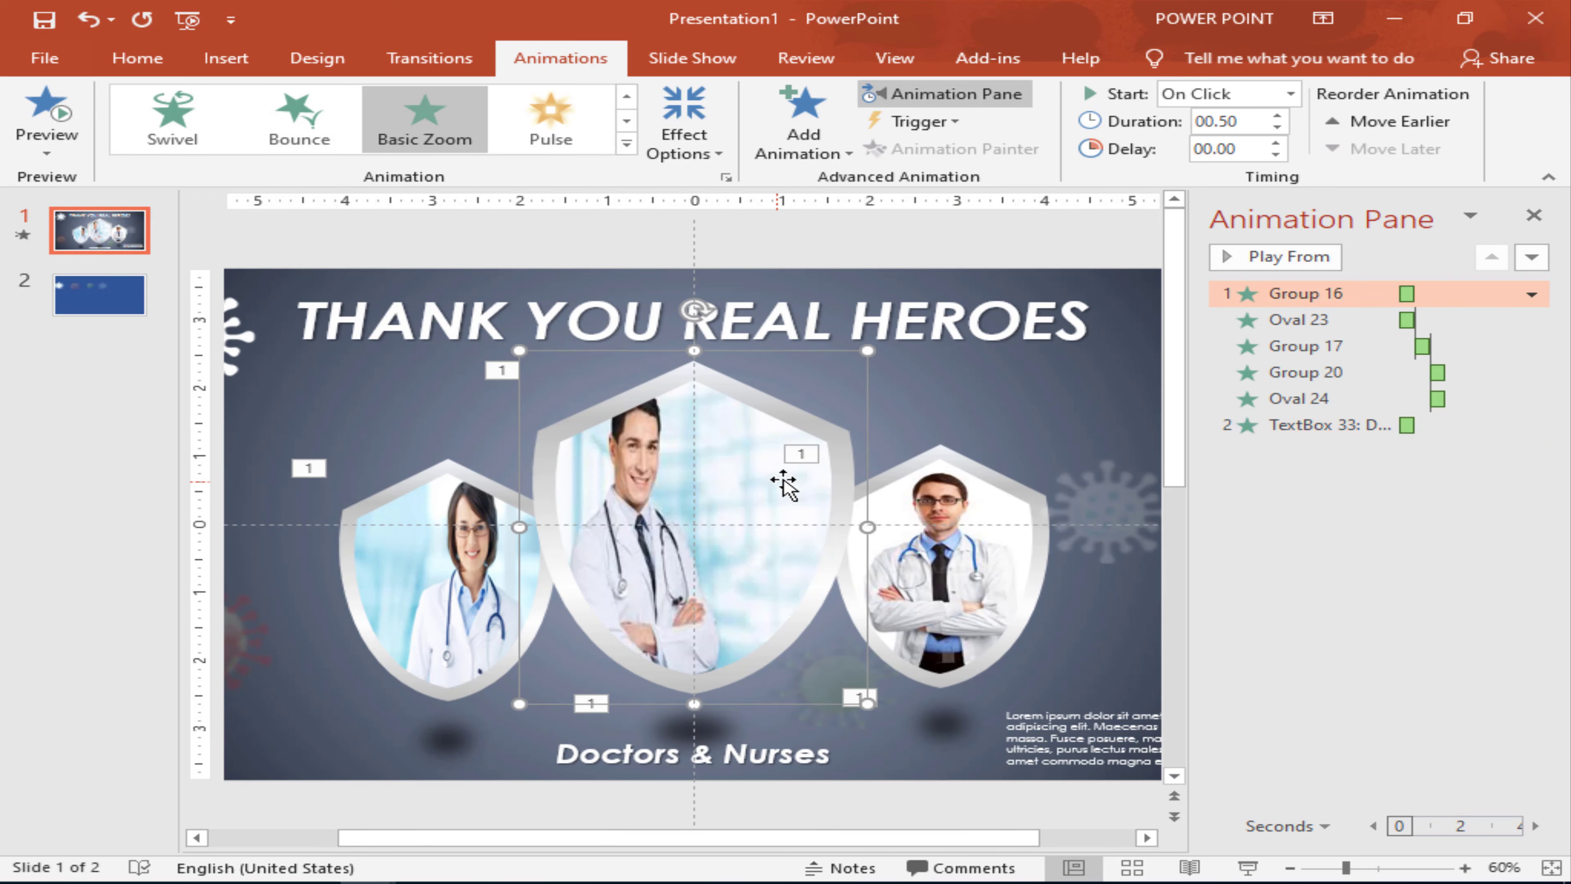
{"action": "left_click", "coordinate": [1291, 93]}
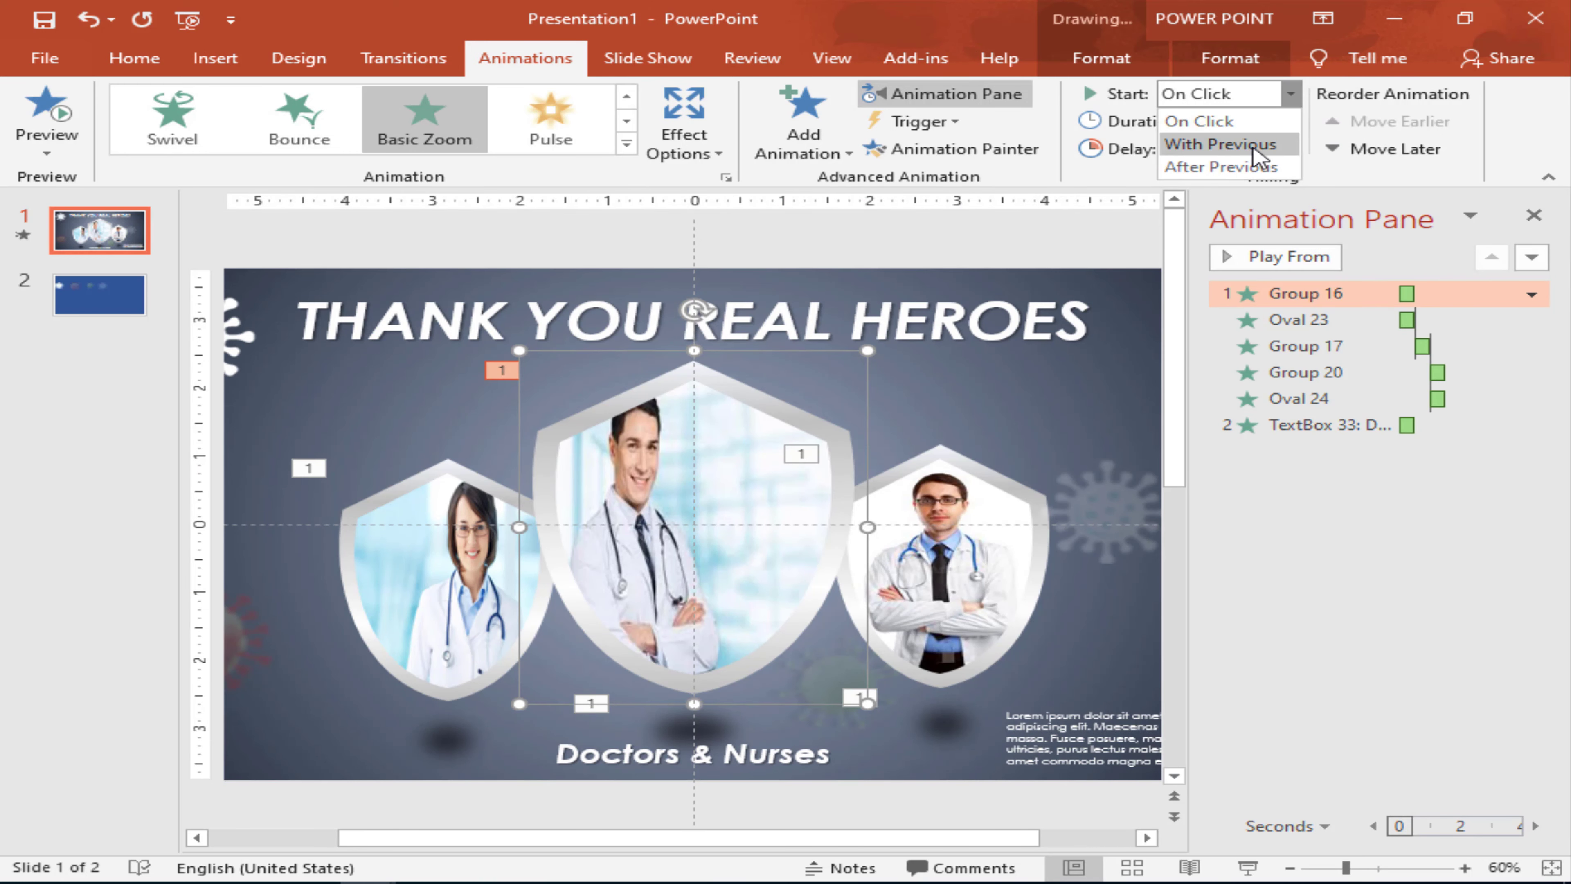
{"action": "left_click", "coordinate": [1259, 143]}
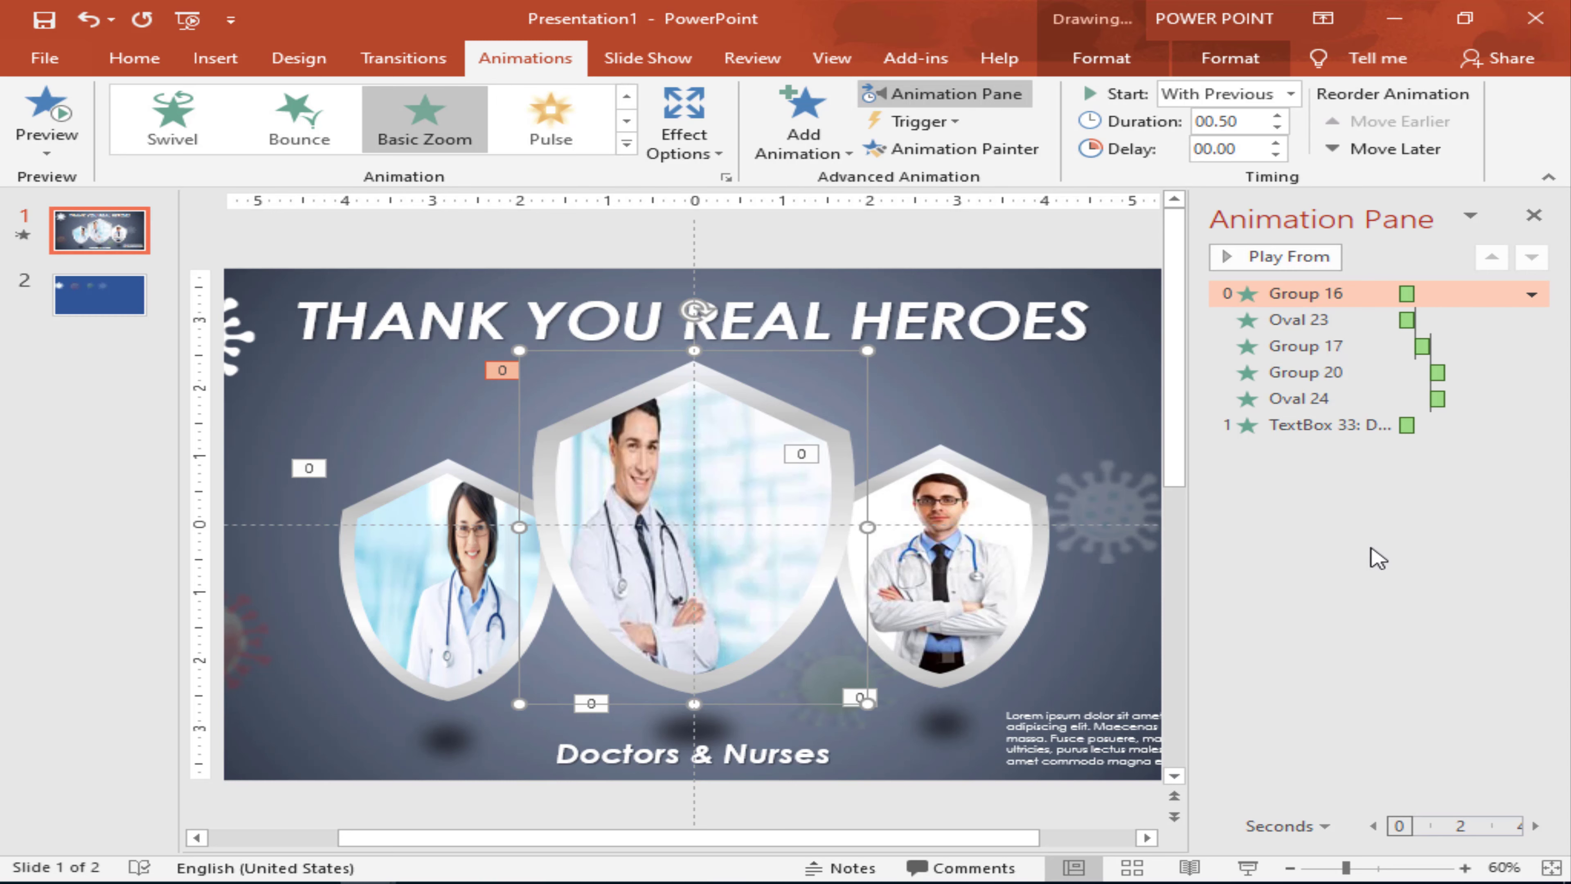
{"action": "left_click", "coordinate": [1378, 557]}
{"action": "left_click", "coordinate": [1104, 717]}
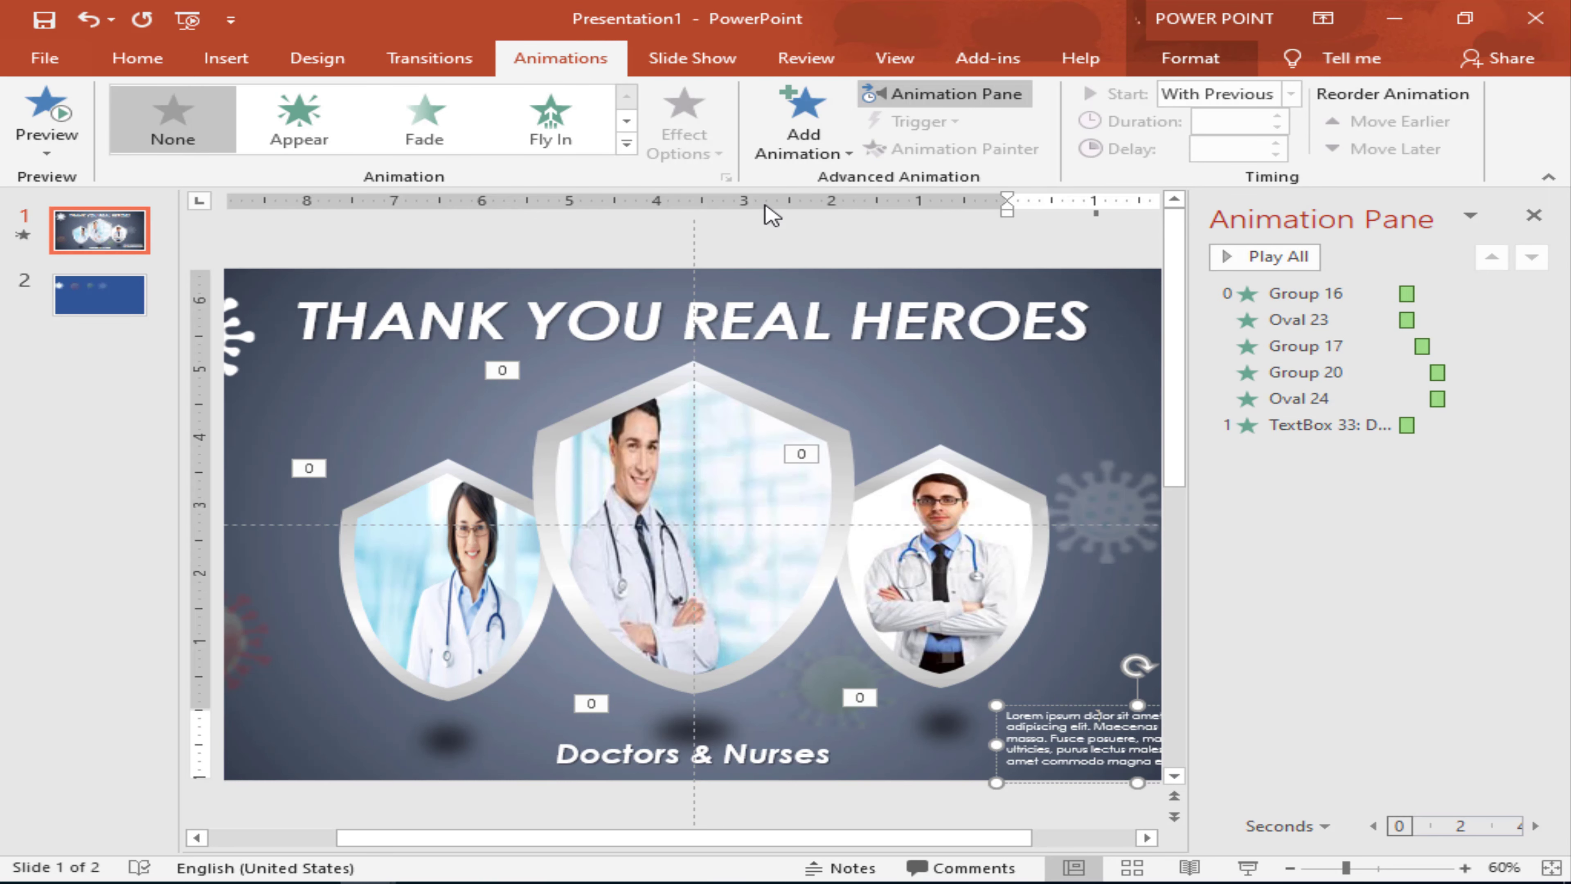
Step: Copy the caption's Basic Zoom to the Lorem ipsum paragraph and title, ordering the title first
{"action": "left_click", "coordinate": [826, 744]}
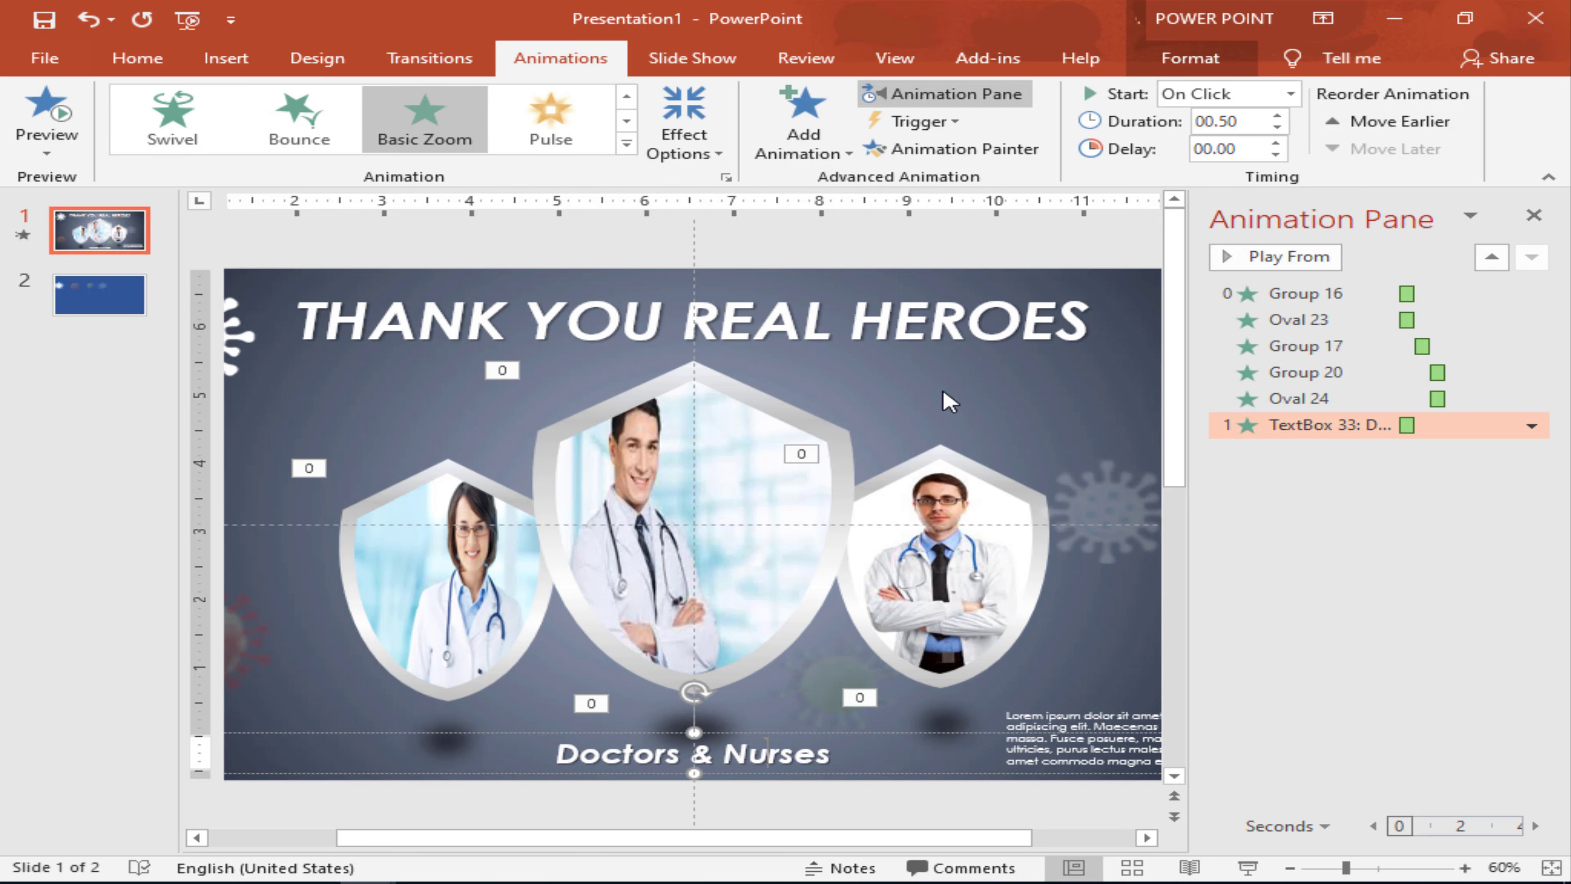
{"action": "left_click", "coordinate": [907, 152]}
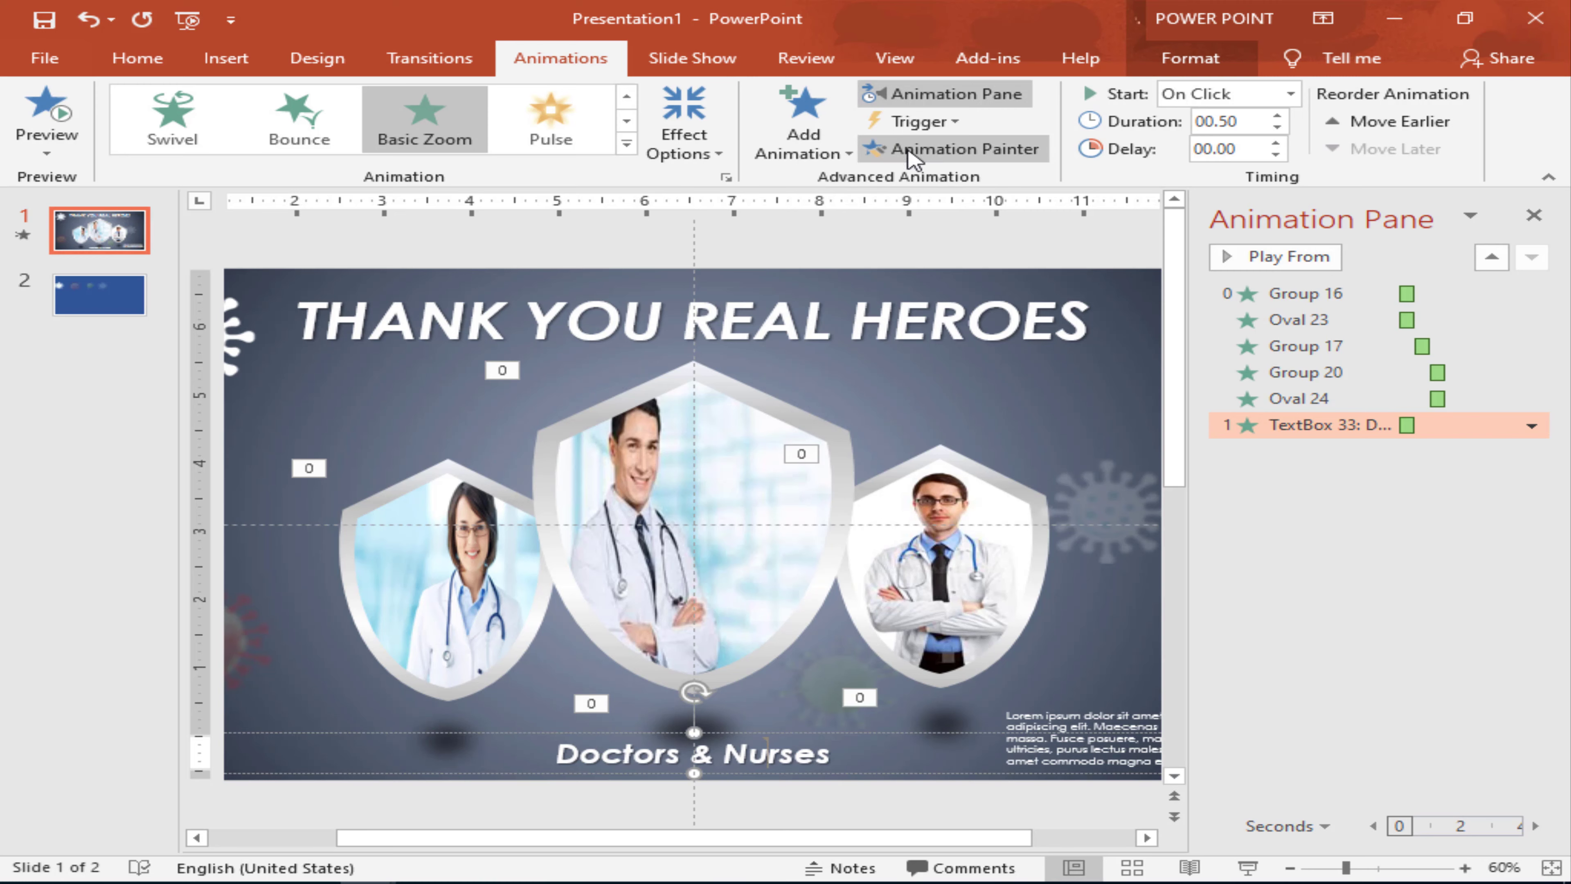
{"action": "left_click", "coordinate": [1107, 729]}
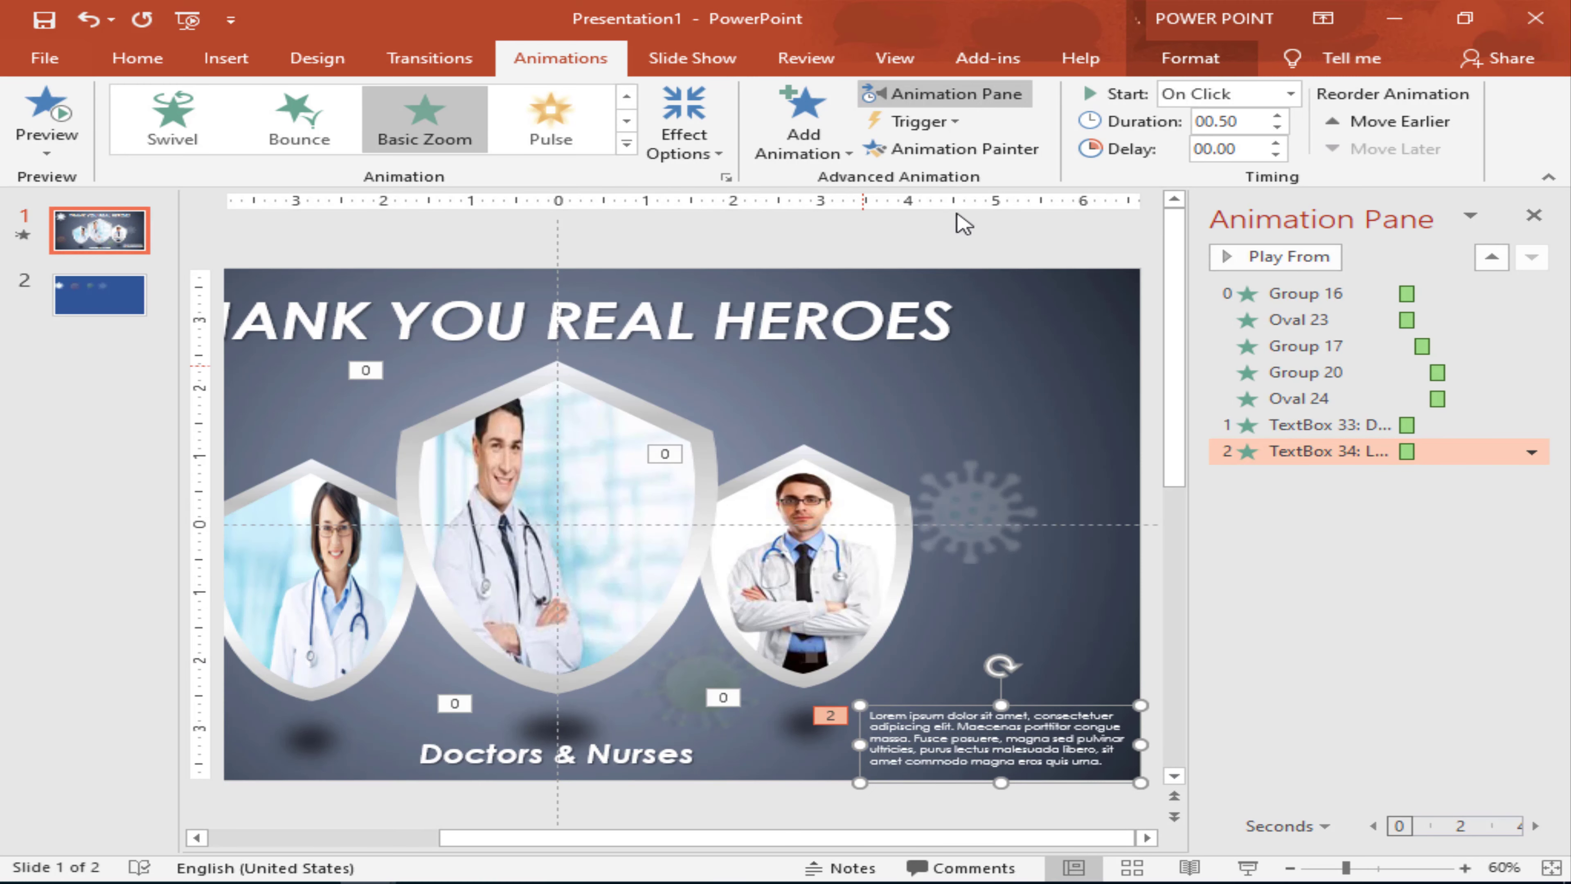
{"action": "left_click", "coordinate": [799, 307]}
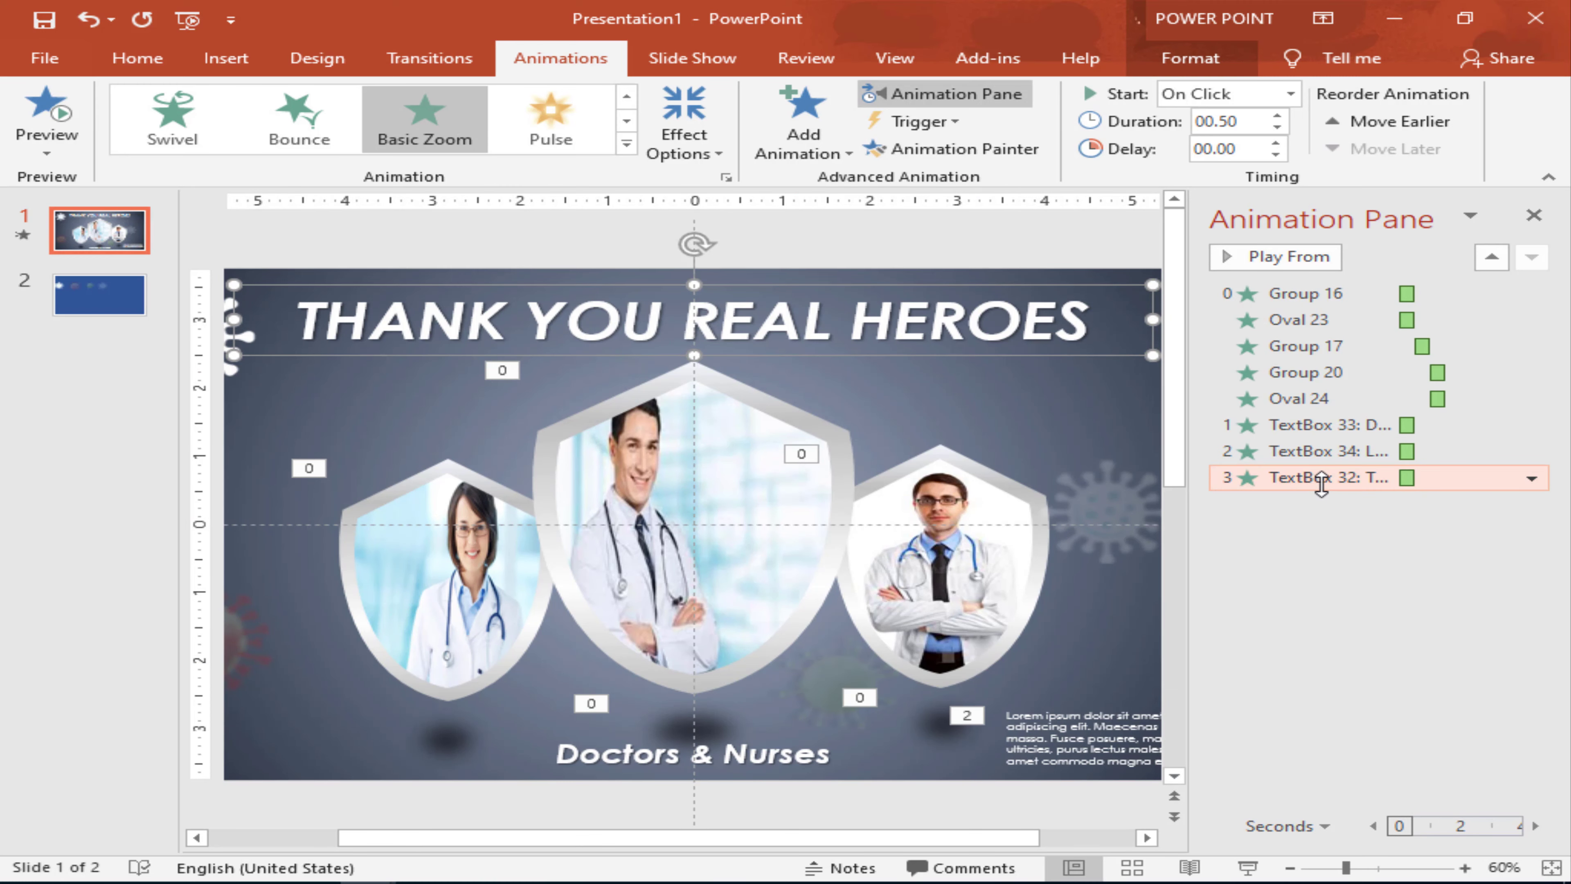
{"action": "left_click_drag", "start_coordinate": [1321, 477], "coordinate": [1307, 414]}
{"action": "left_click", "coordinate": [1317, 591]}
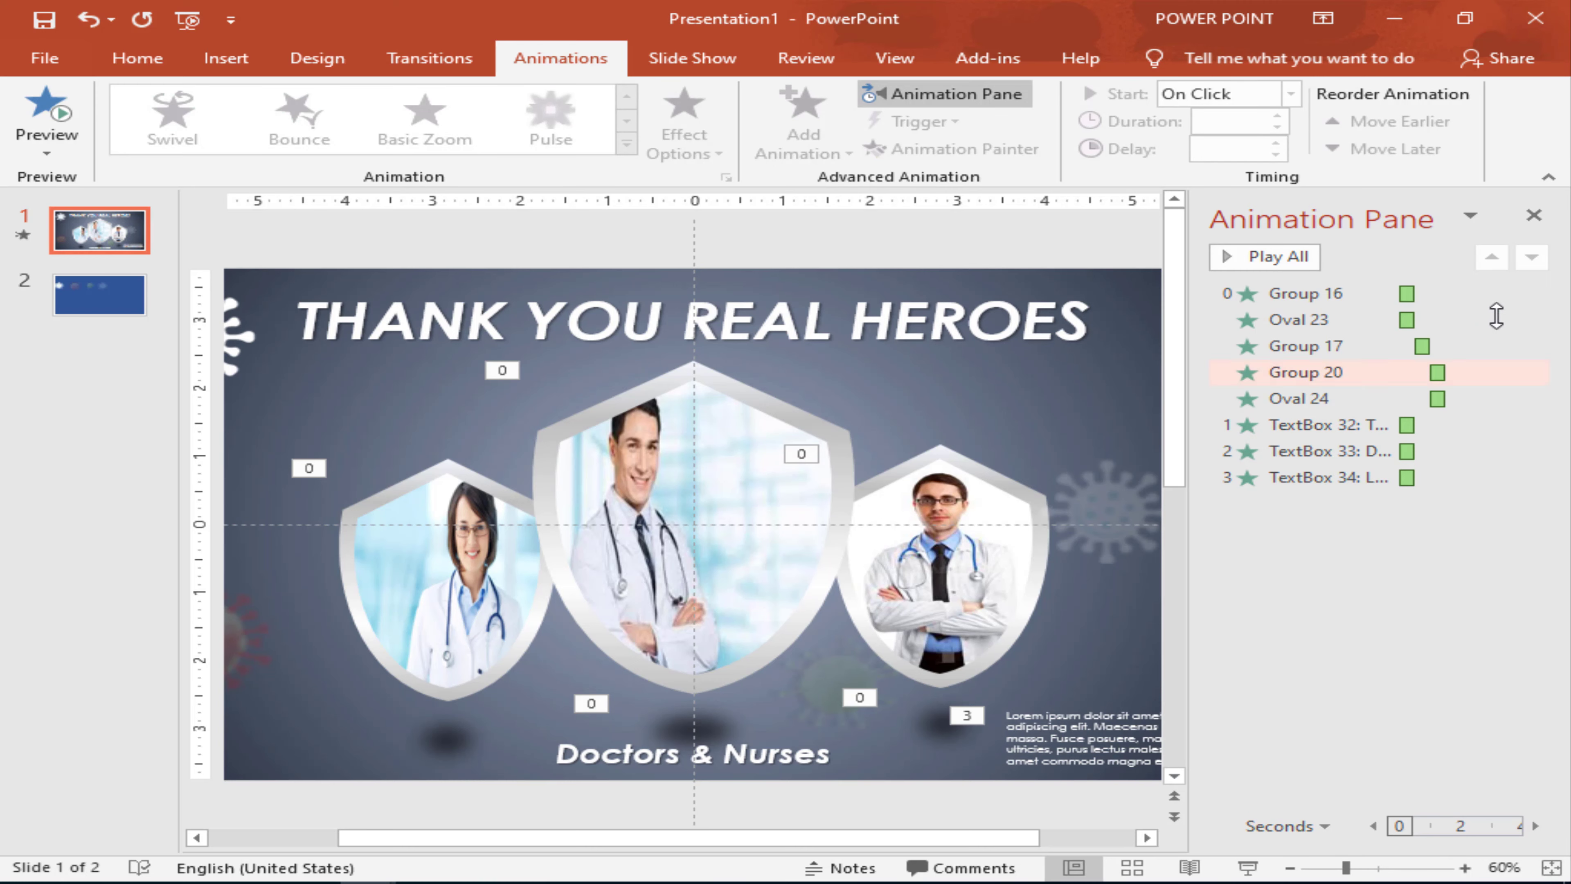
Step: Close the Animation Pane and play slide 1 as a slide show from the current slide
{"action": "left_click", "coordinate": [1533, 214]}
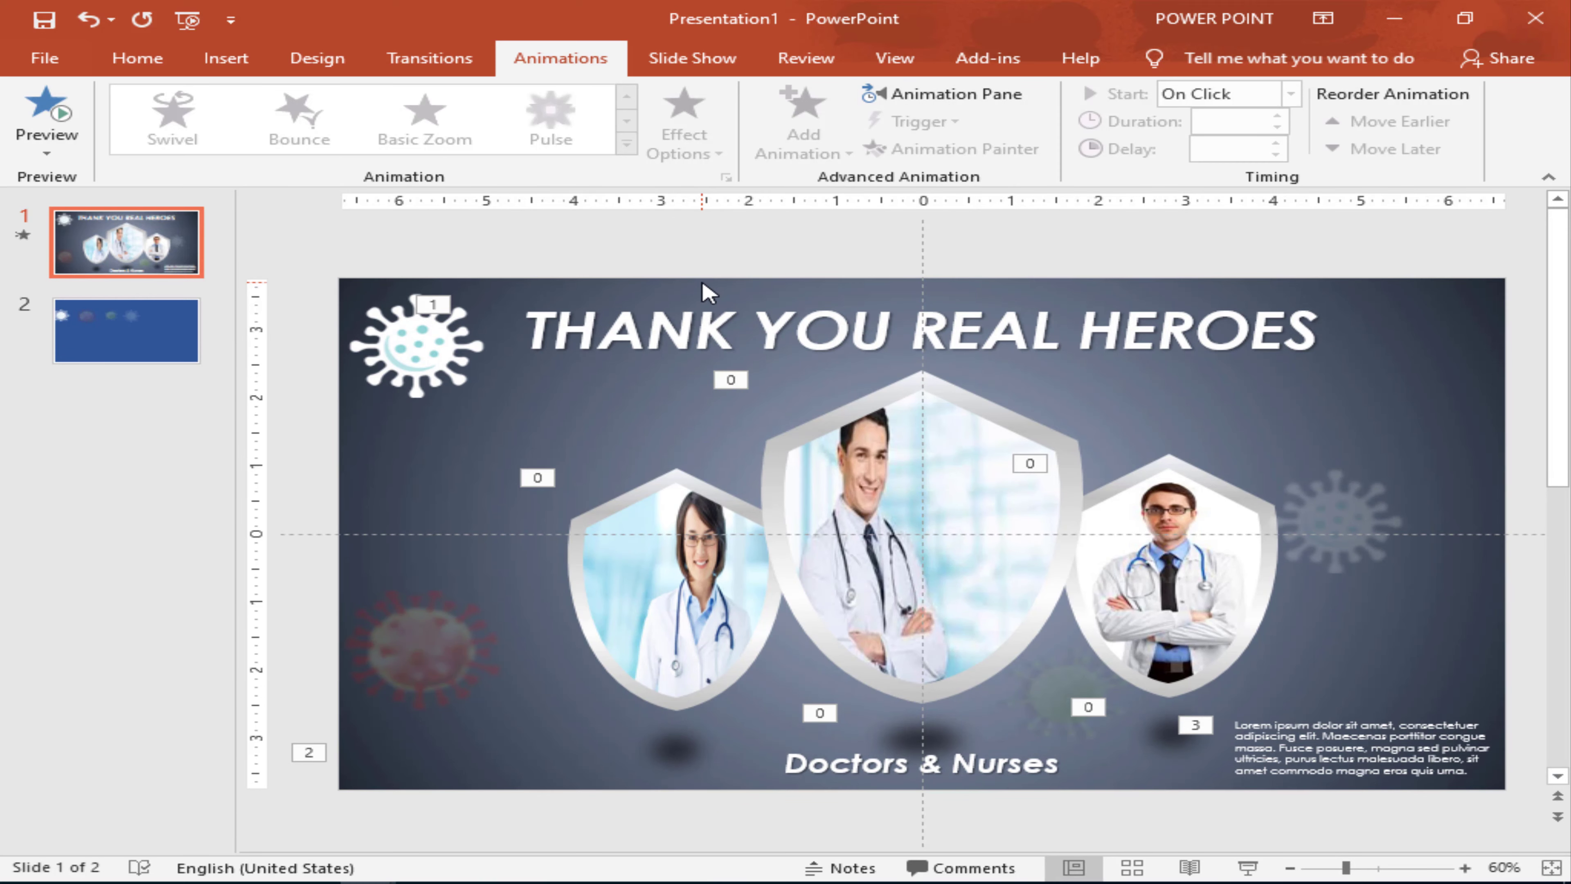
{"action": "key", "text": "F5"}
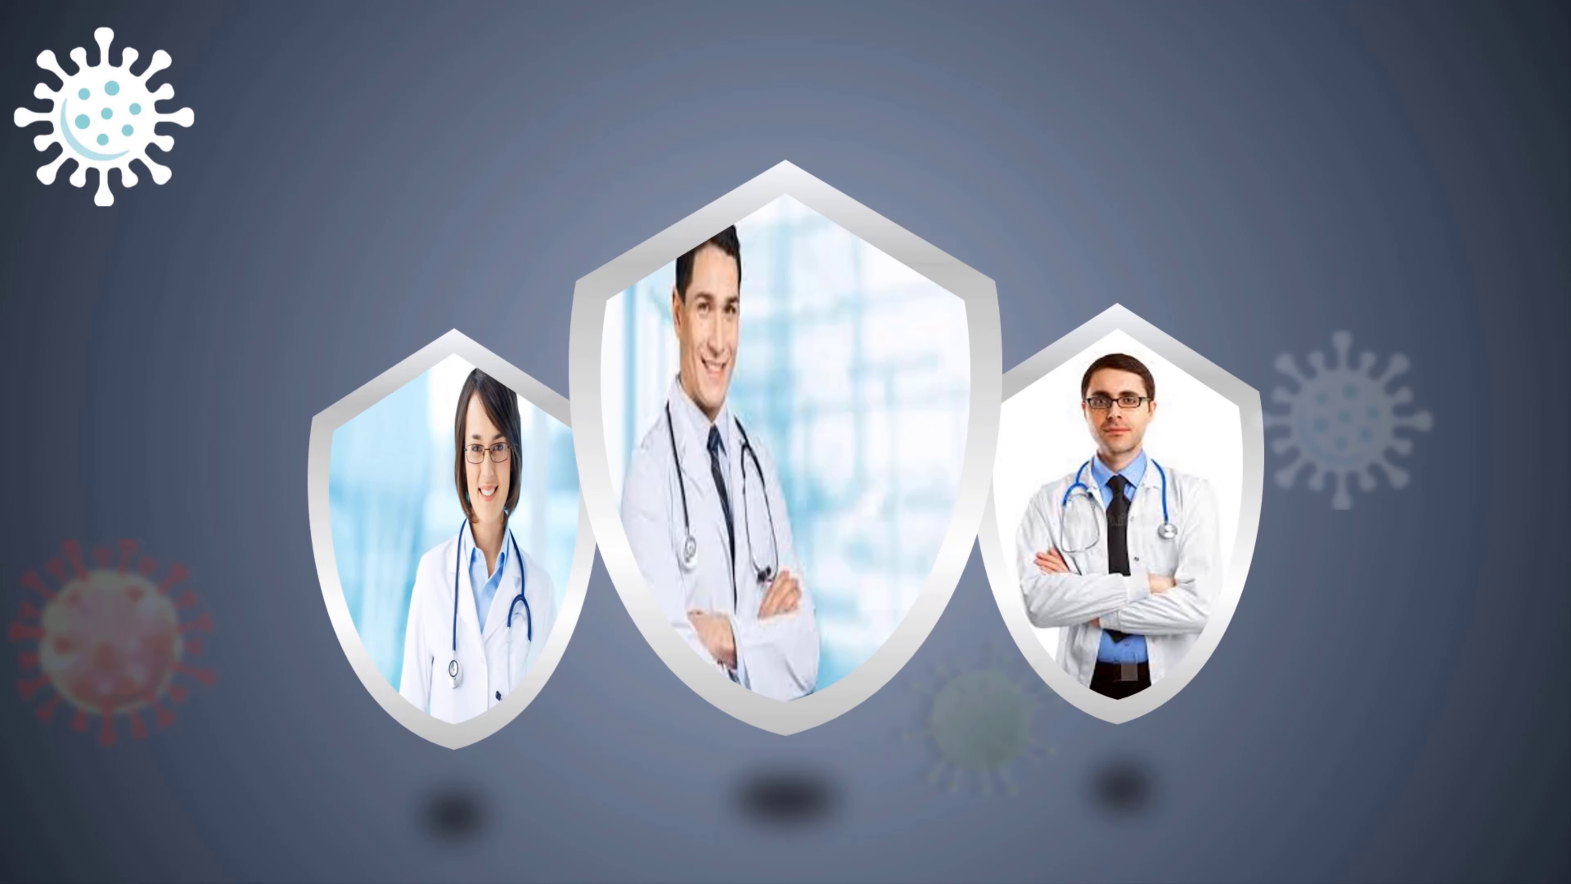